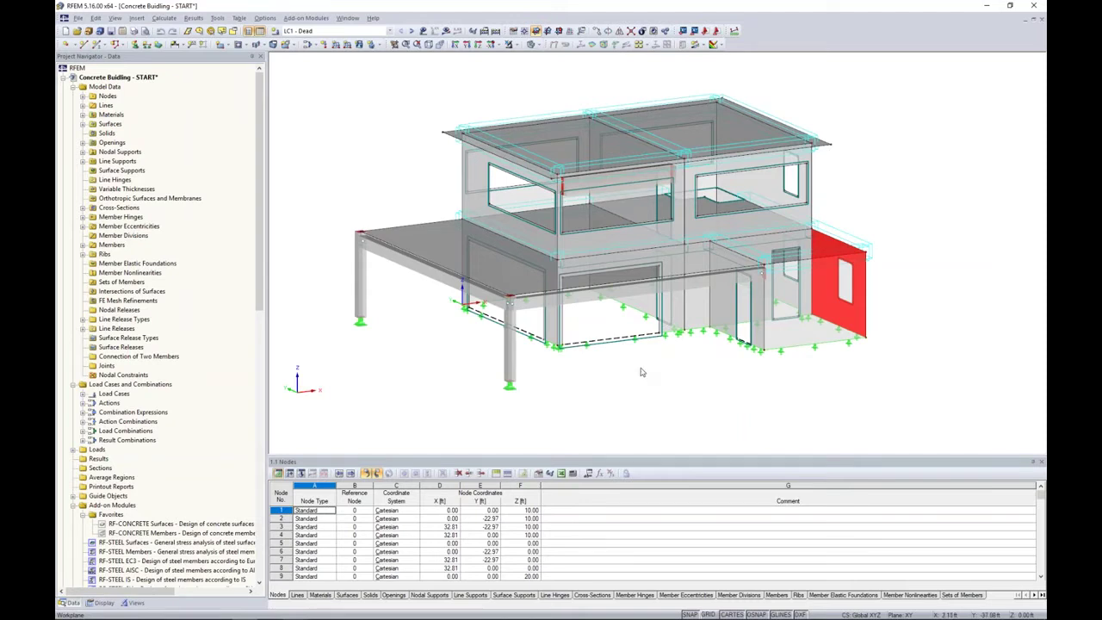
Review the line release on line 71 at the upper roof, including its release type definition.
middle_drag(639, 376, 584, 386)
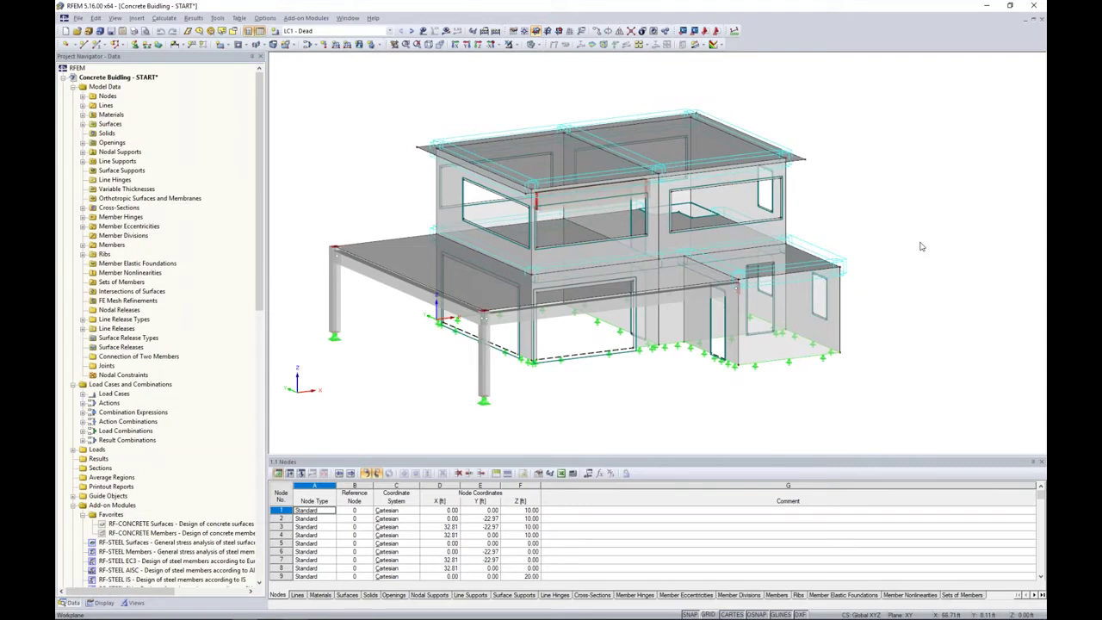
double_click(525, 133)
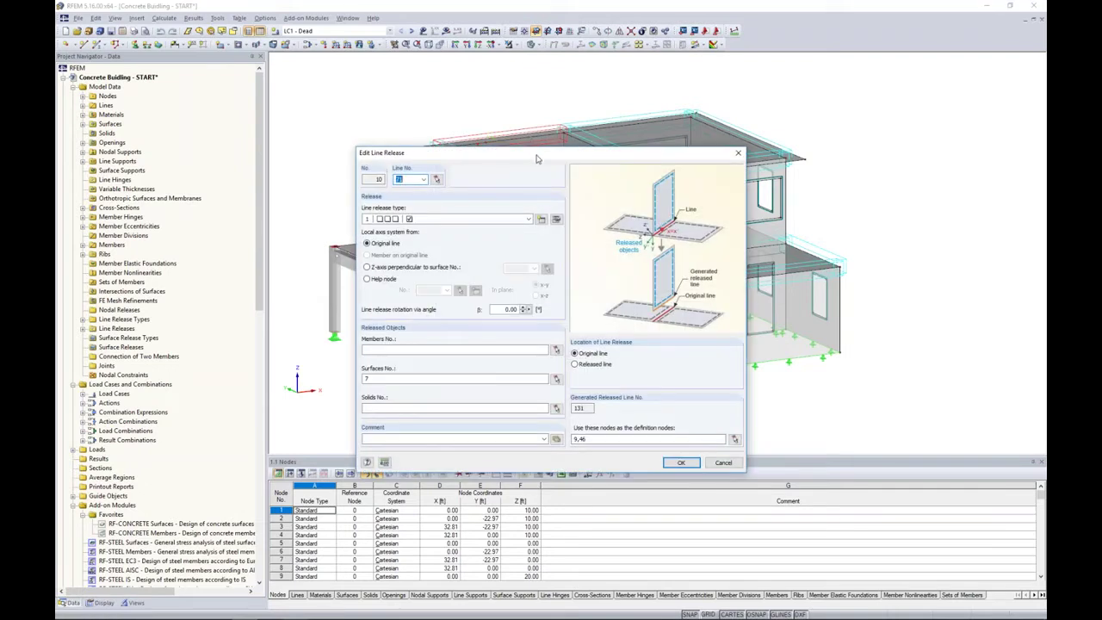
drag(505, 151, 498, 195)
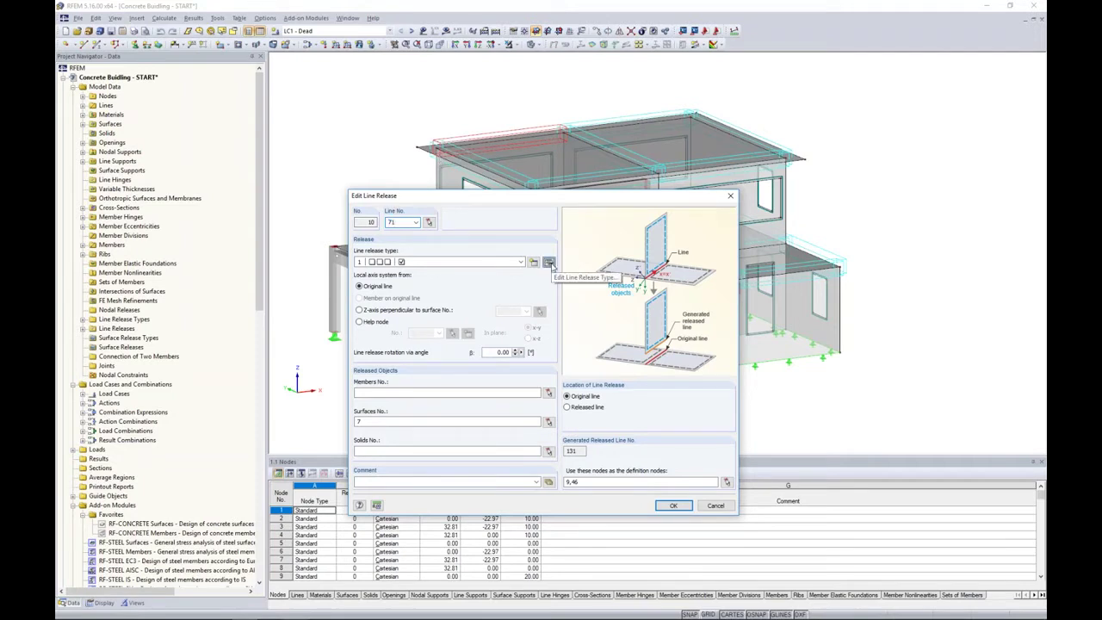
click(549, 263)
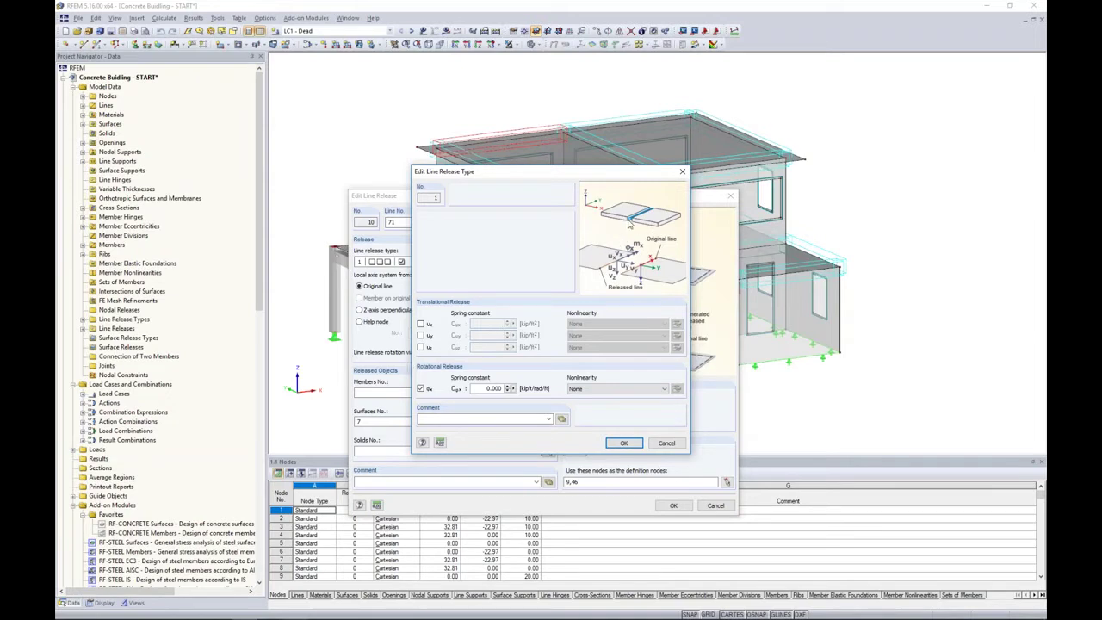
click(665, 442)
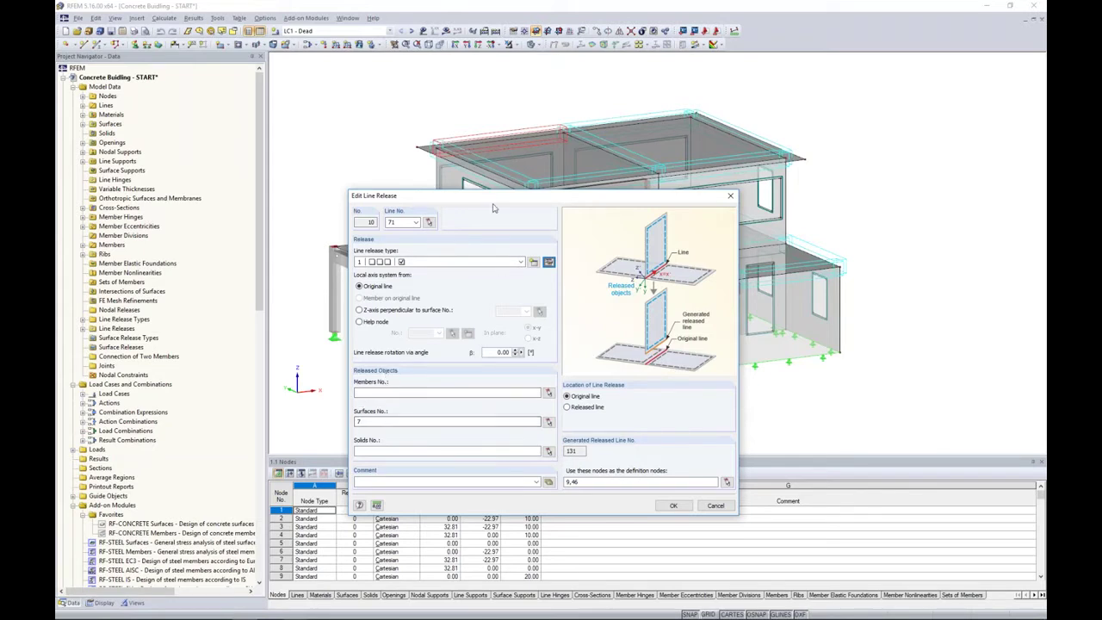
drag(495, 196, 521, 254)
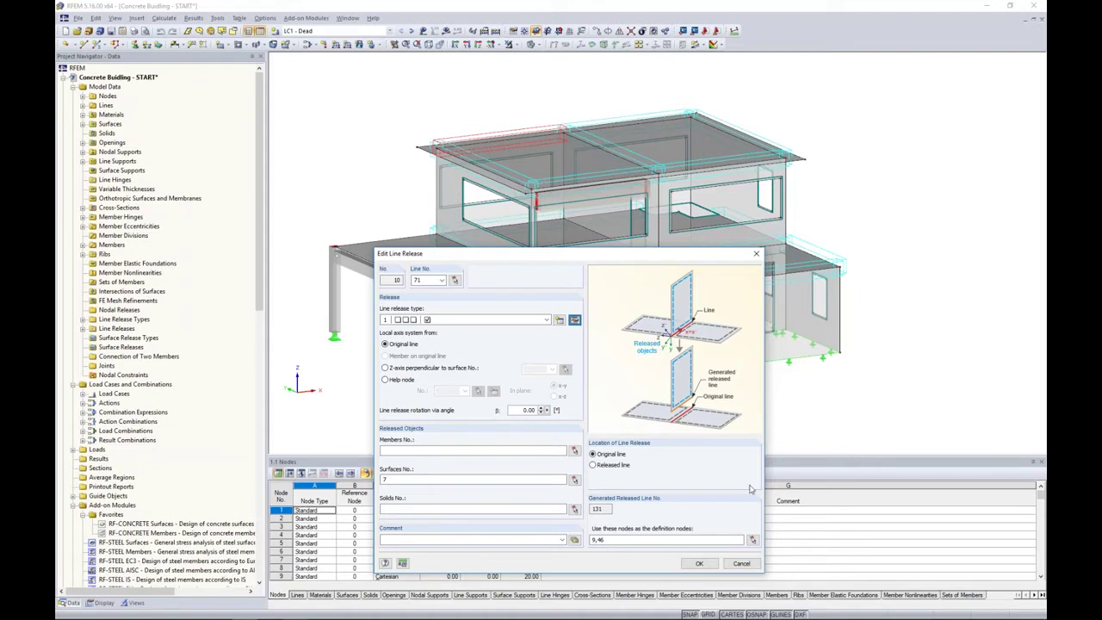
click(706, 564)
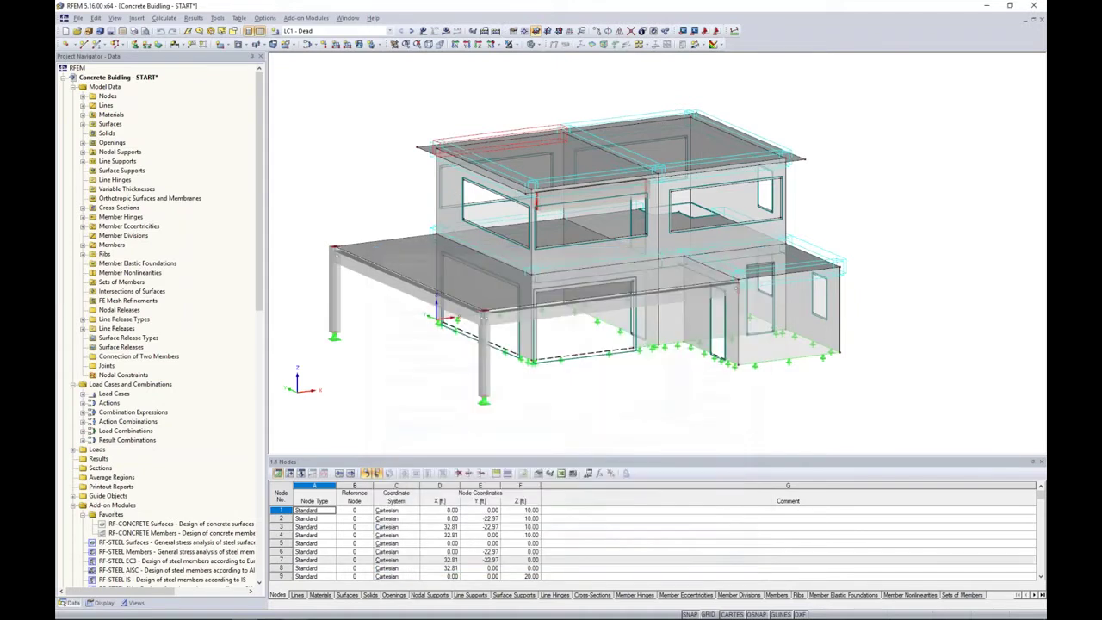
Hide the line releases in the model display and color the graphics according to member type.
click(104, 602)
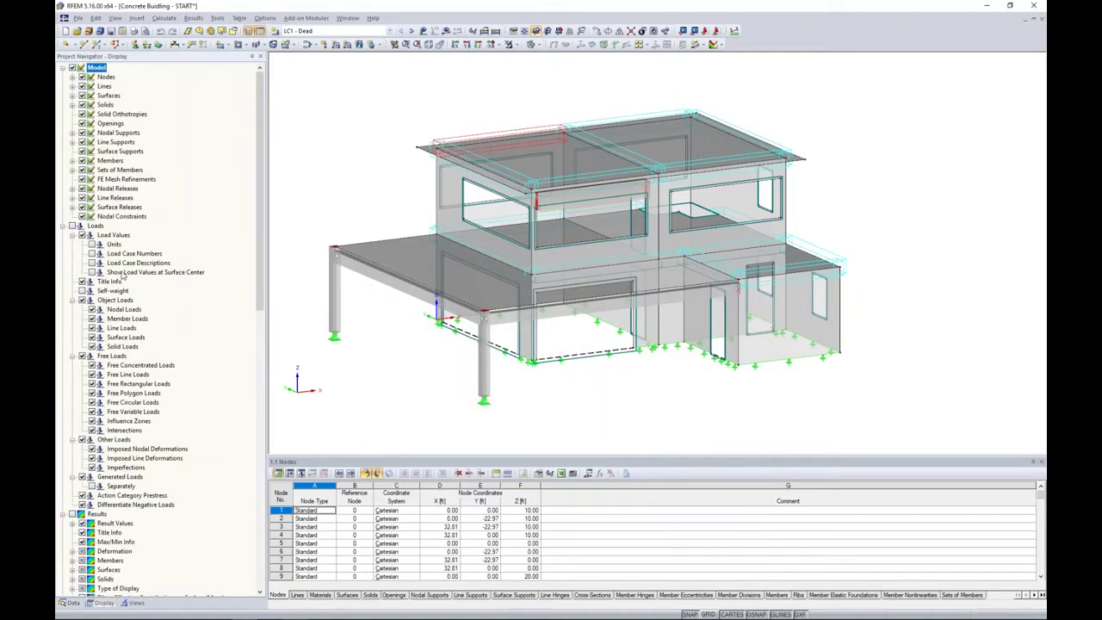
click(82, 198)
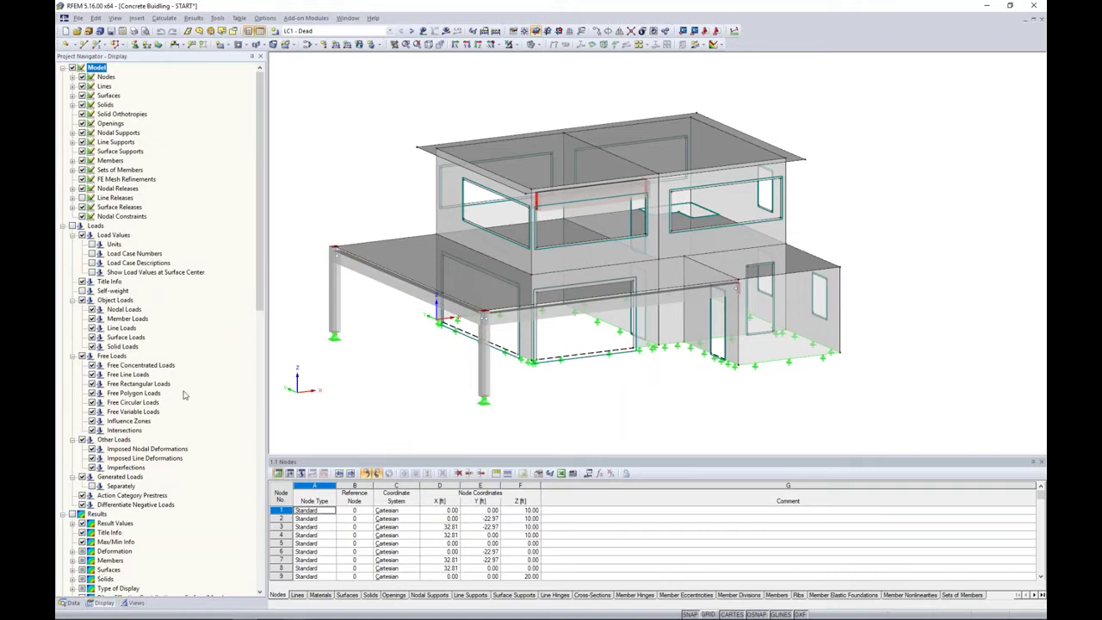
scroll(183, 394, down, 20)
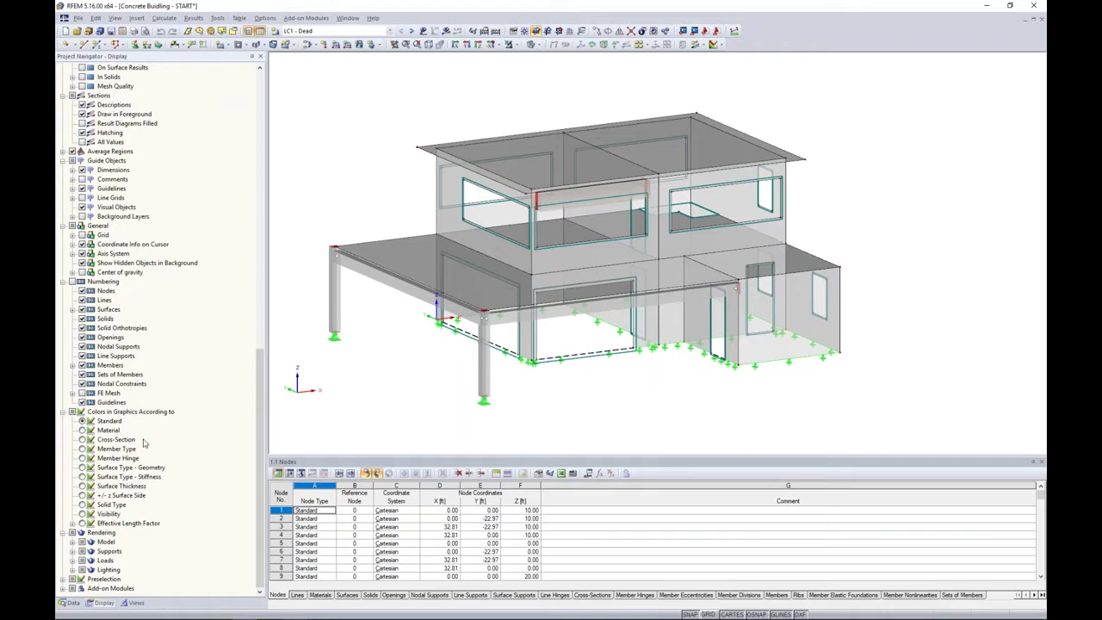
click(81, 448)
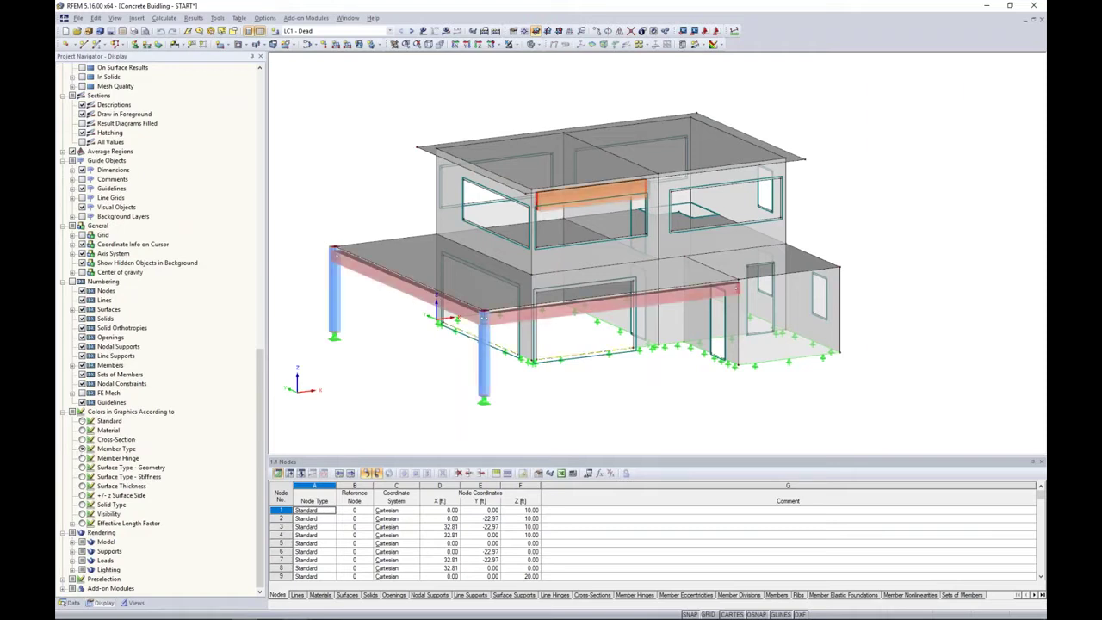
Review the front terrace column's member properties and the available member types without changing them.
mouse_move(792, 414)
ctrl+middle_down()
mouse_move(772, 413)
mouse_move(797, 397)
ctrl+middle_up()
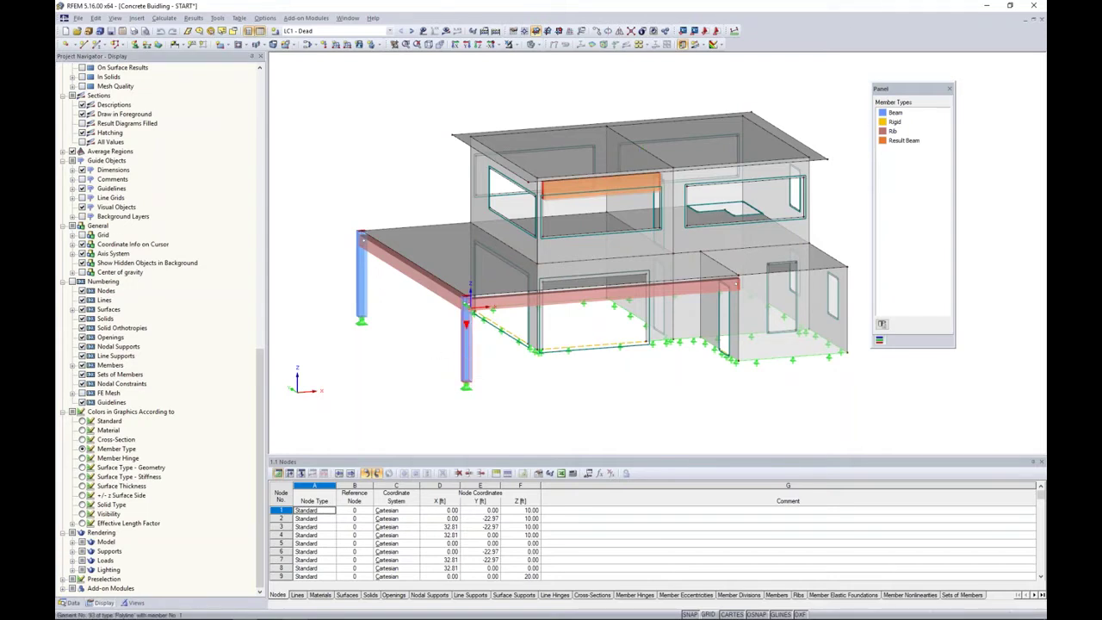
double_click(466, 300)
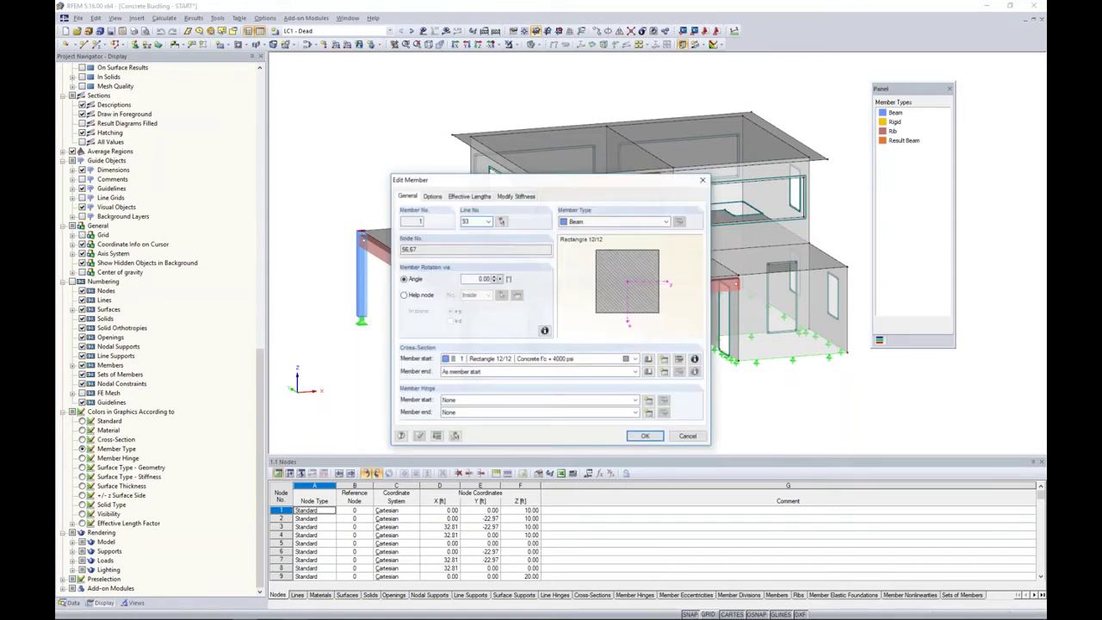
click(613, 221)
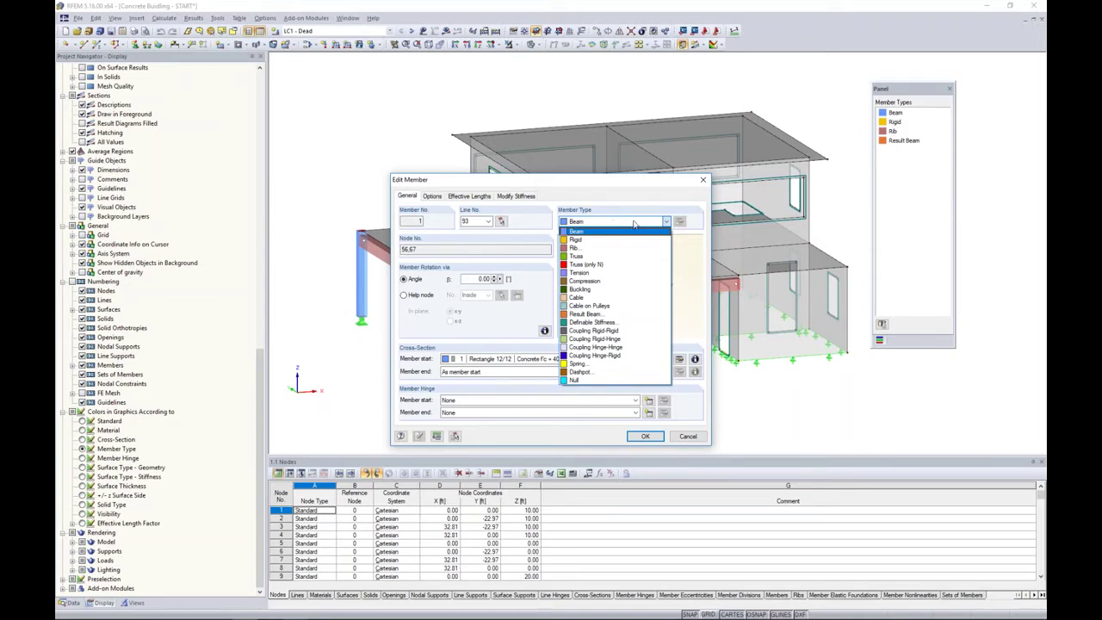
click(637, 223)
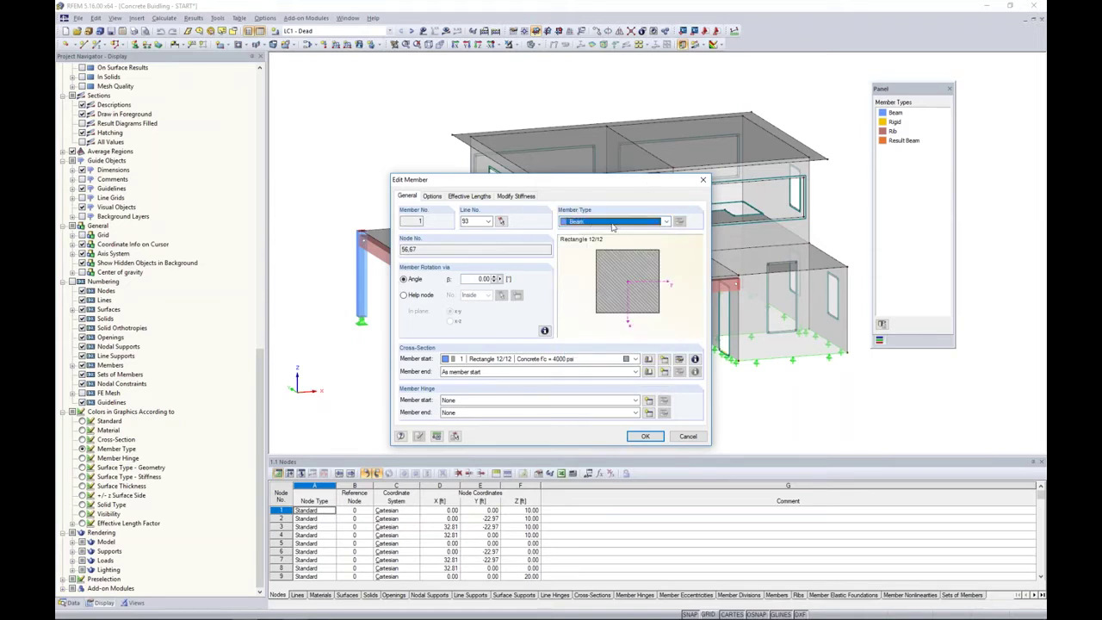
click(689, 437)
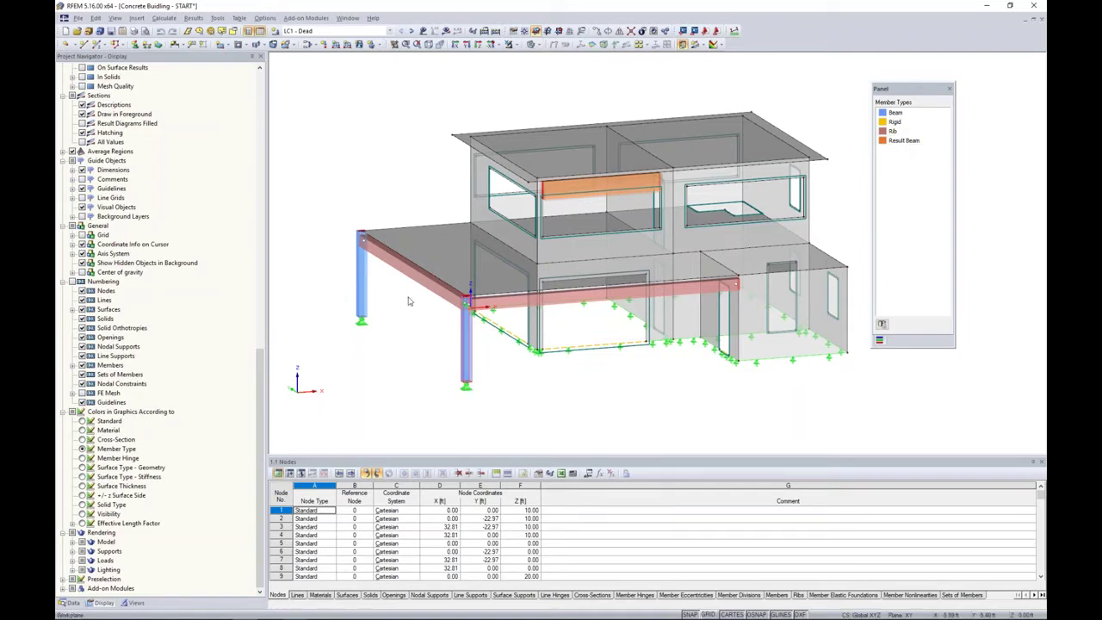
Review the rib parameters of the terrace edge beam starting at the front column, including both integration widths, without changing them.
double_click(467, 298)
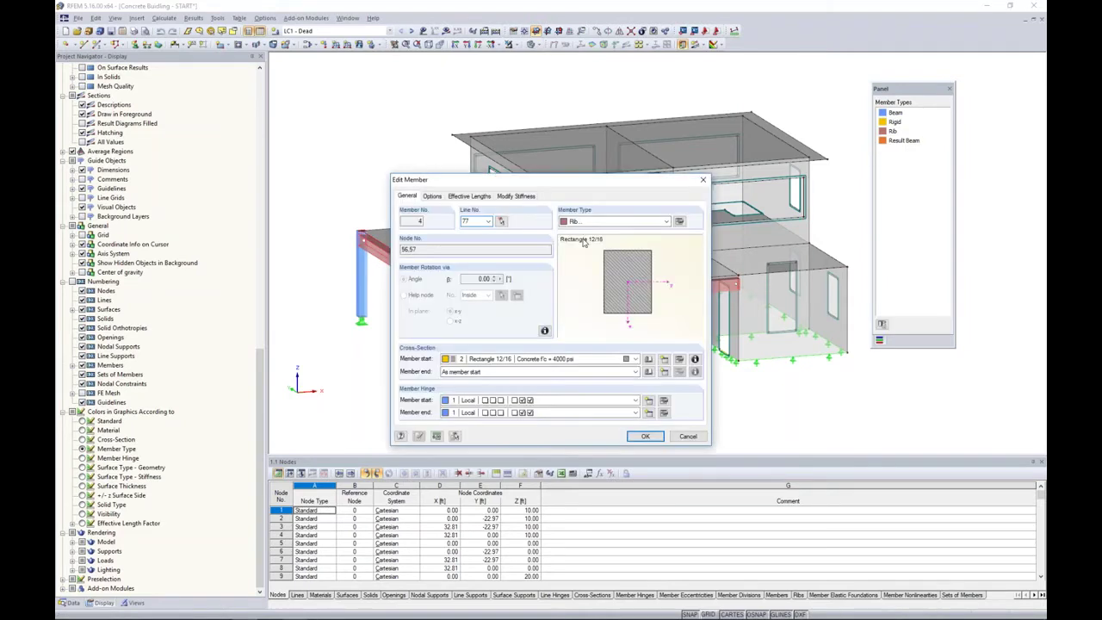
click(680, 222)
drag(655, 175, 661, 256)
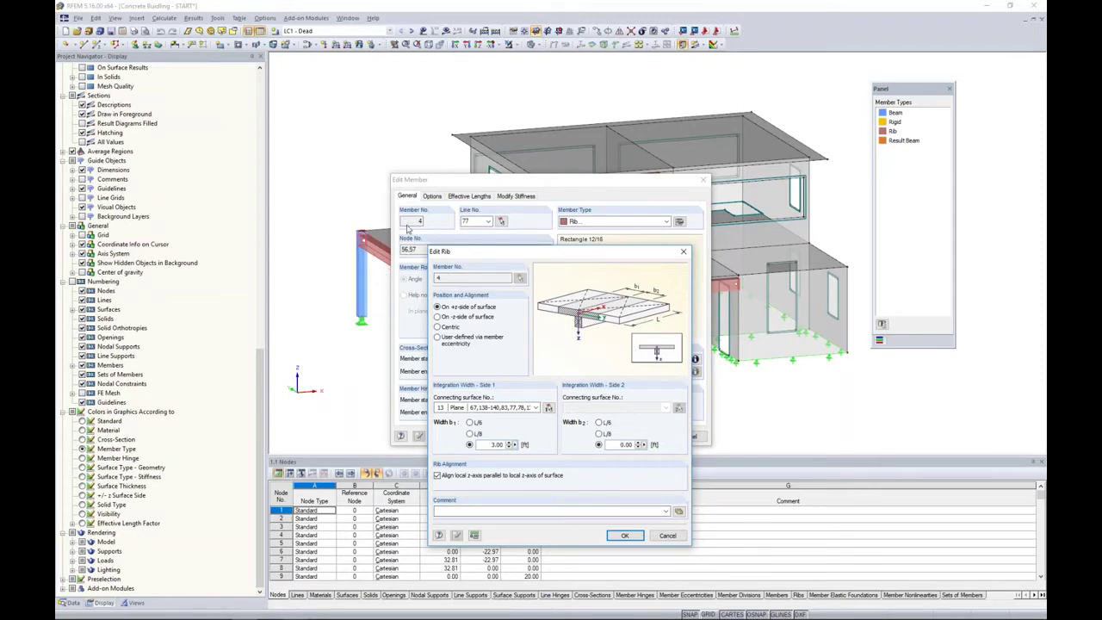
drag(489, 444, 520, 442)
double_click(627, 444)
click(660, 538)
click(687, 437)
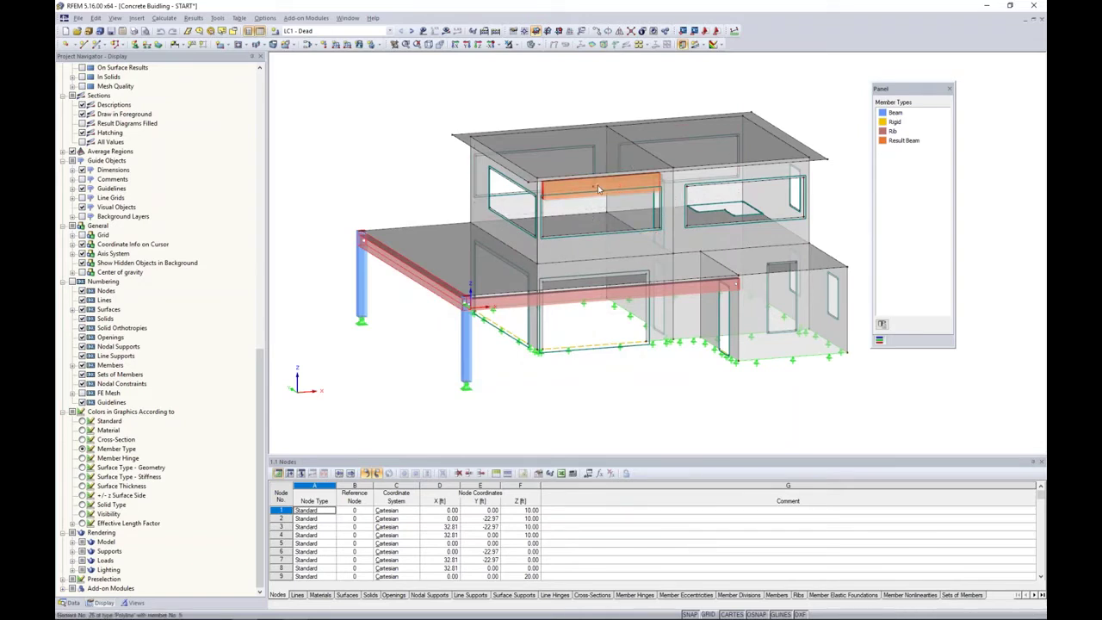
Examine the result beam above the upper-floor window and highlight the front wall surface that contains it.
mouse_move(600, 188)
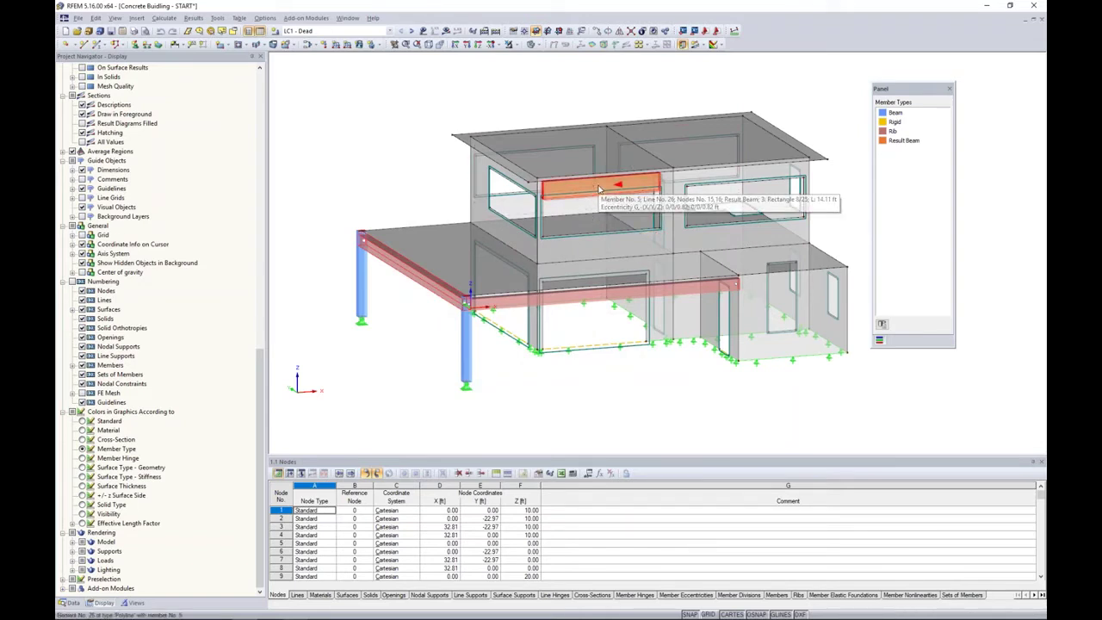
scroll(575, 190, up, 3)
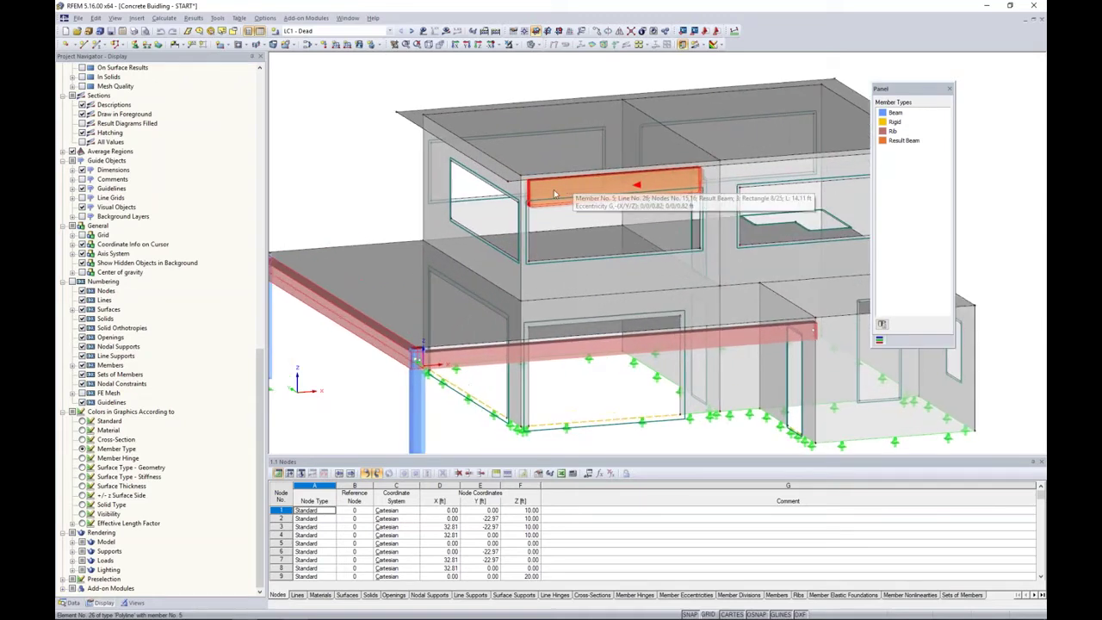
ctrl+middle_drag(555, 194, 617, 180)
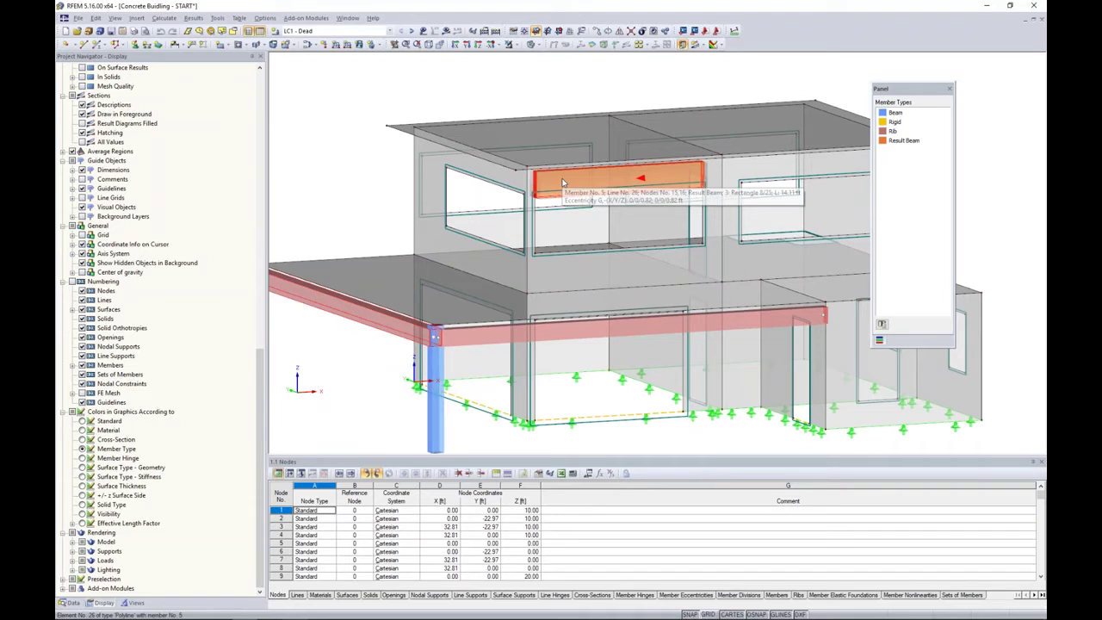
ctrl+middle_drag(562, 205, 564, 225)
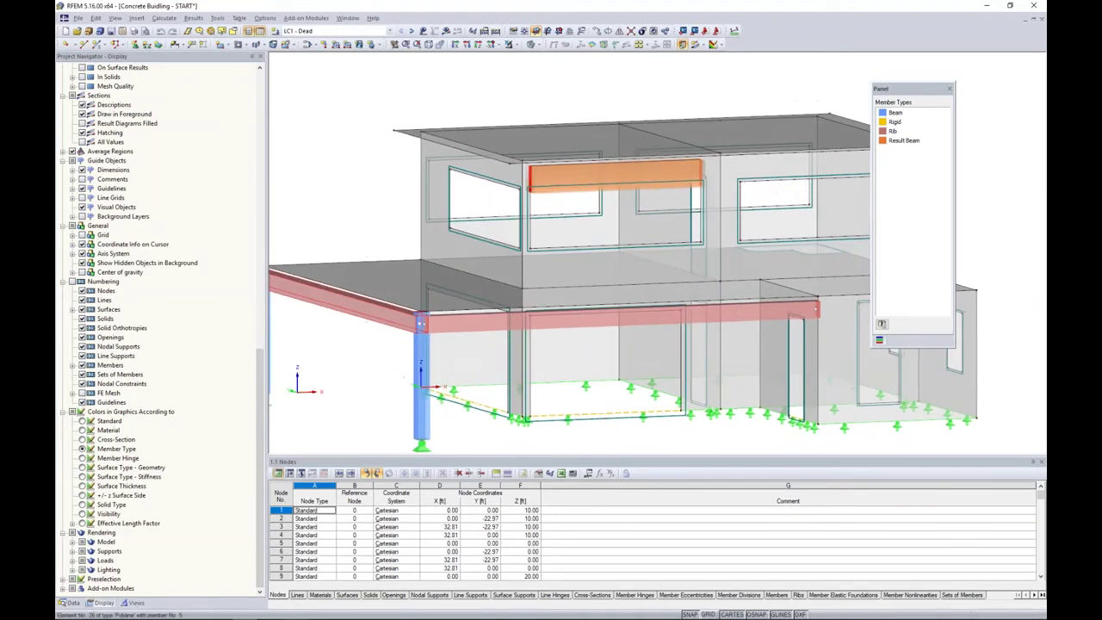
click(560, 276)
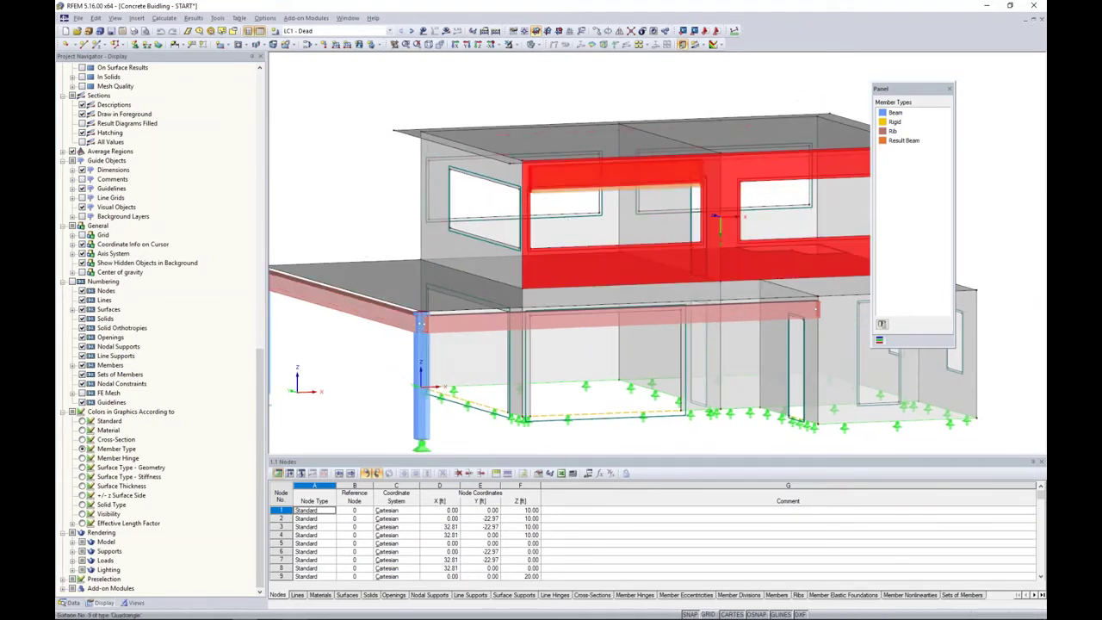
click(540, 93)
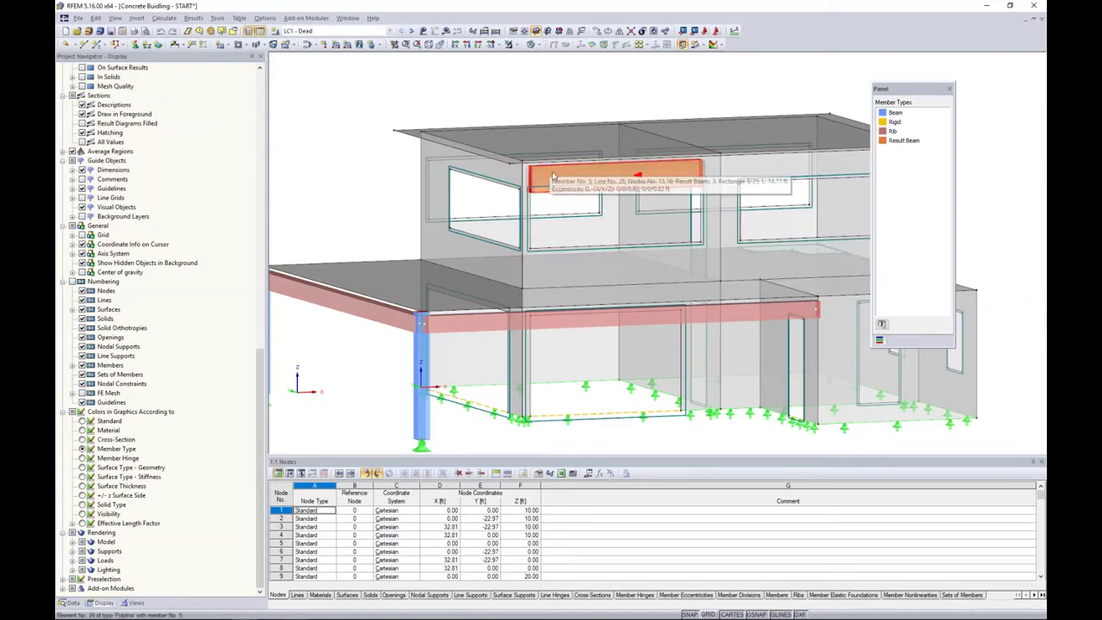
Review the result beam's stress and force integration parameters and its included objects.
click(551, 176)
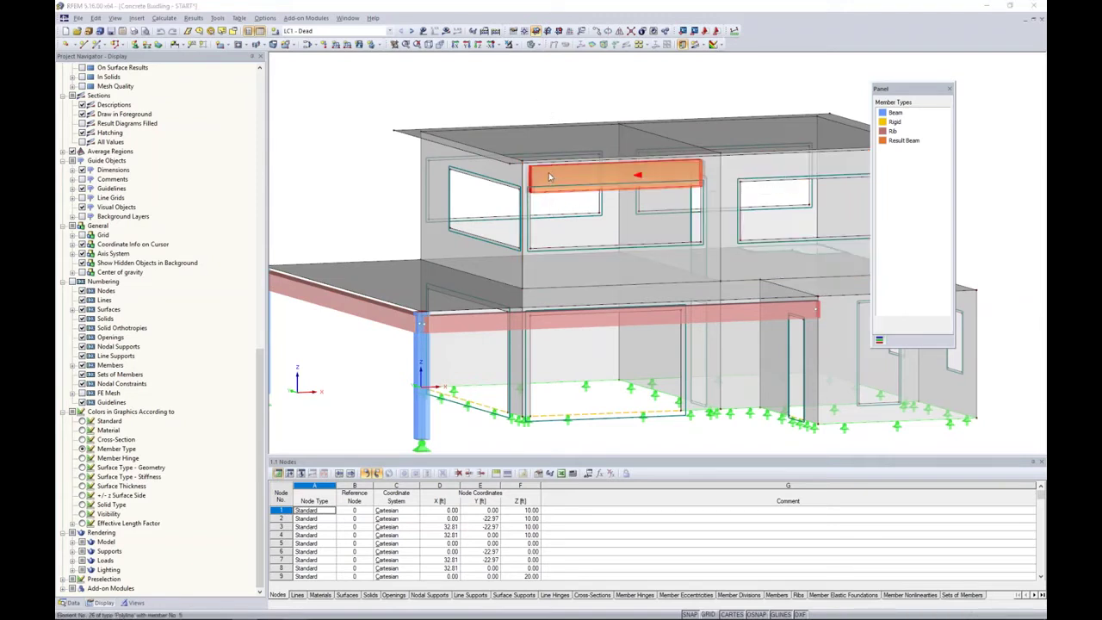
double_click(549, 176)
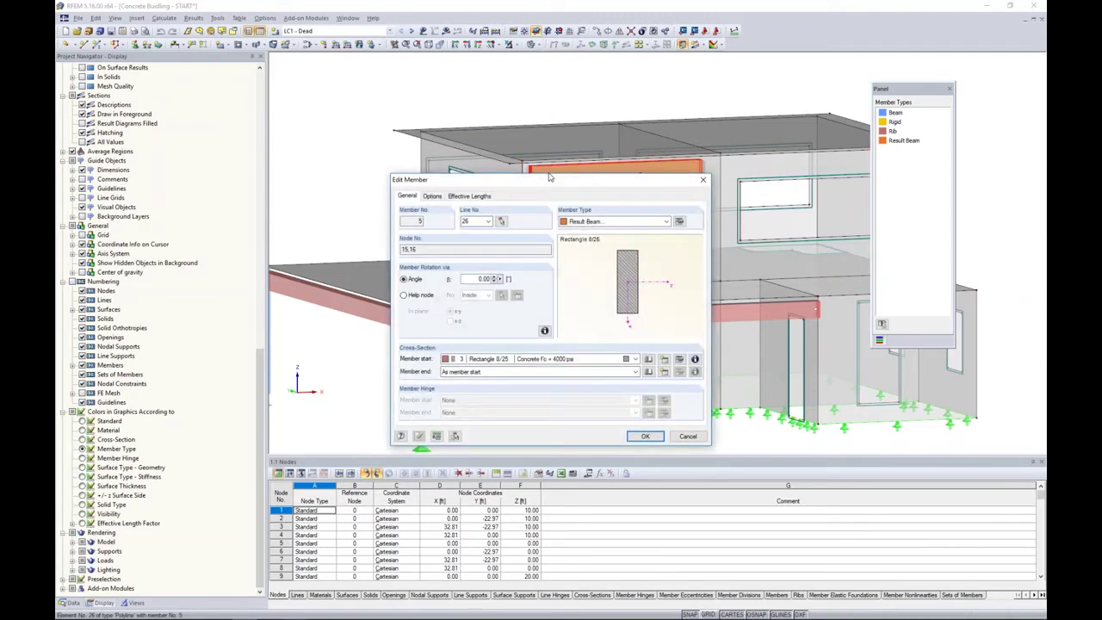
click(679, 221)
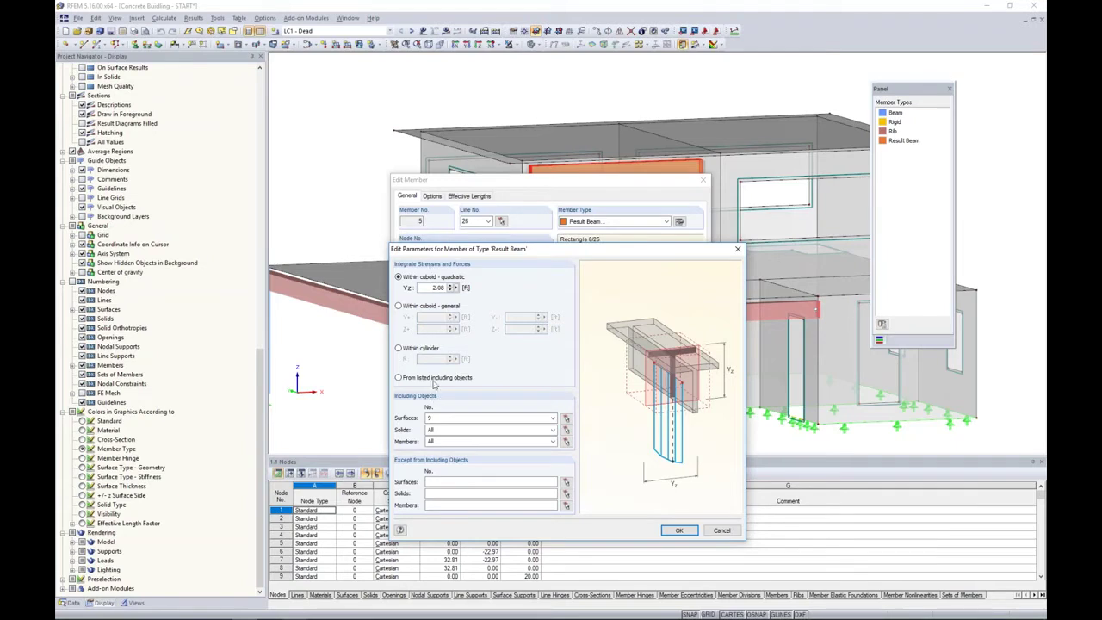
click(436, 413)
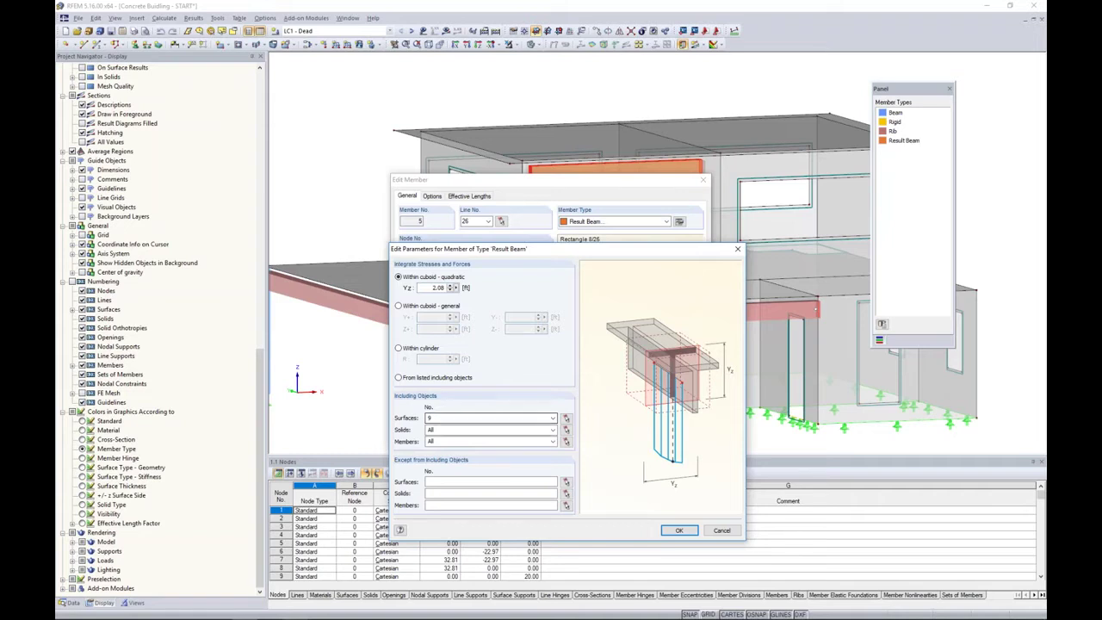
click(680, 529)
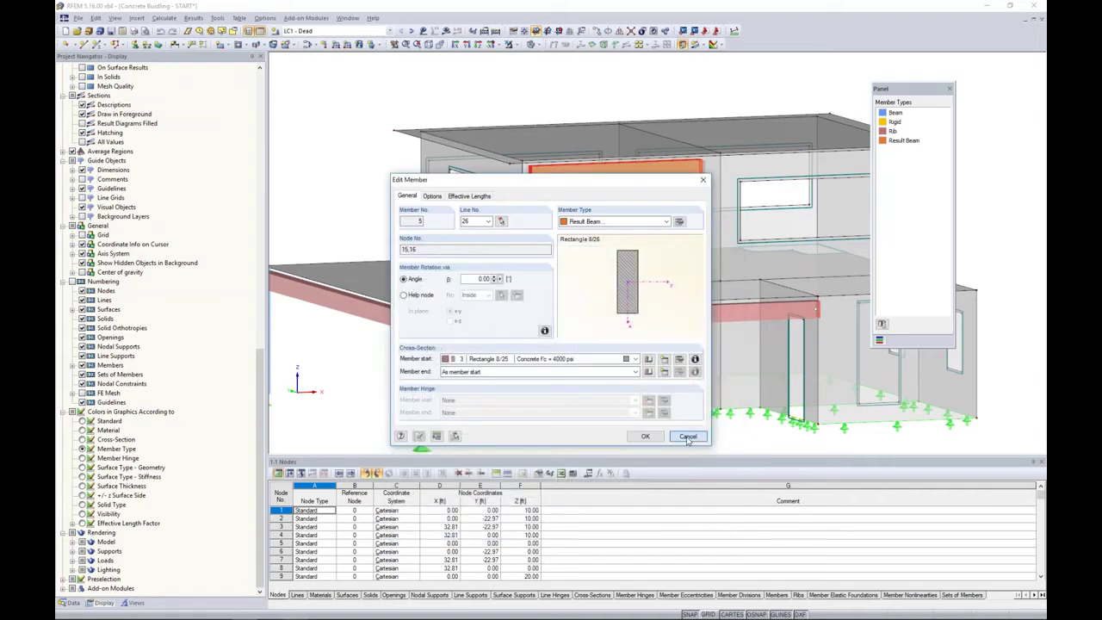
click(688, 438)
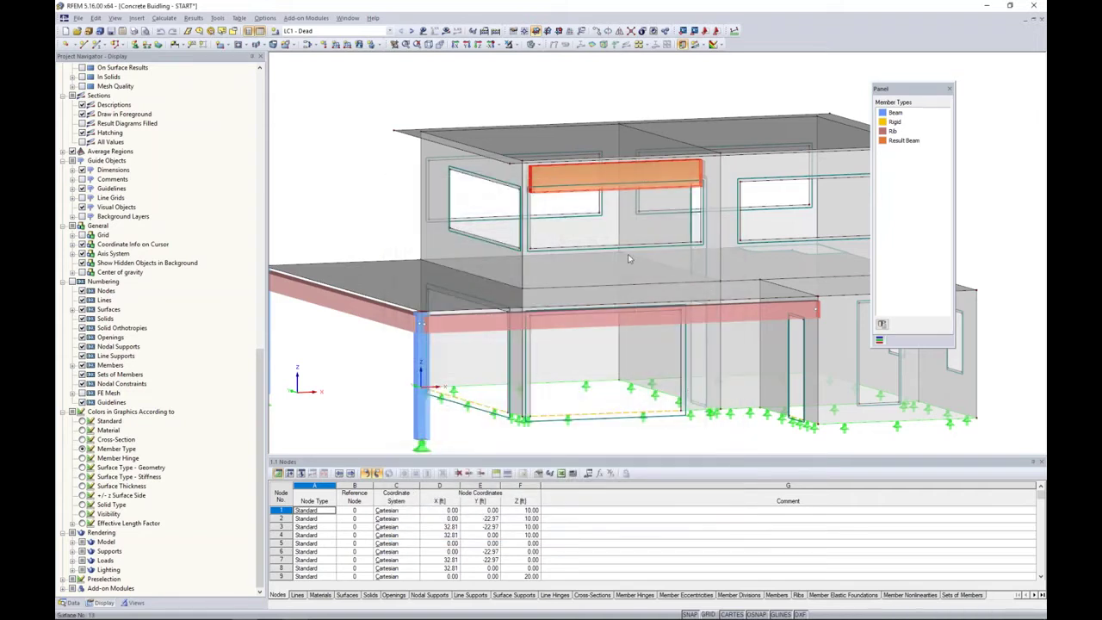
Check the cross-section and material assigned to the result beam without changing the member.
double_click(565, 173)
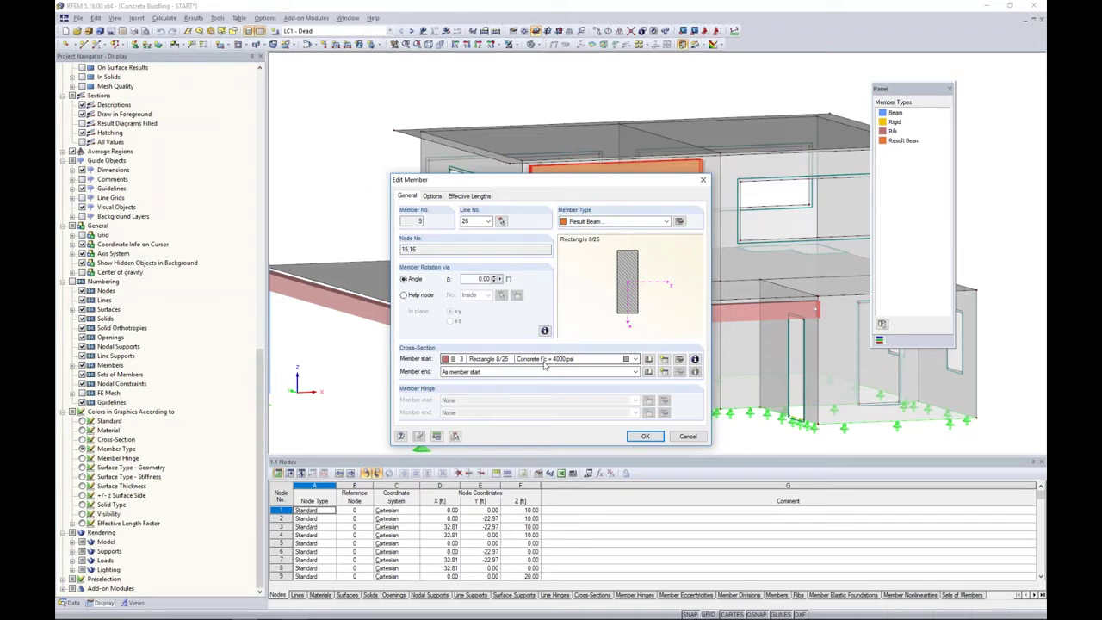
click(684, 437)
Move the member types legend farther away from the building model.
scroll(449, 180, down, 3)
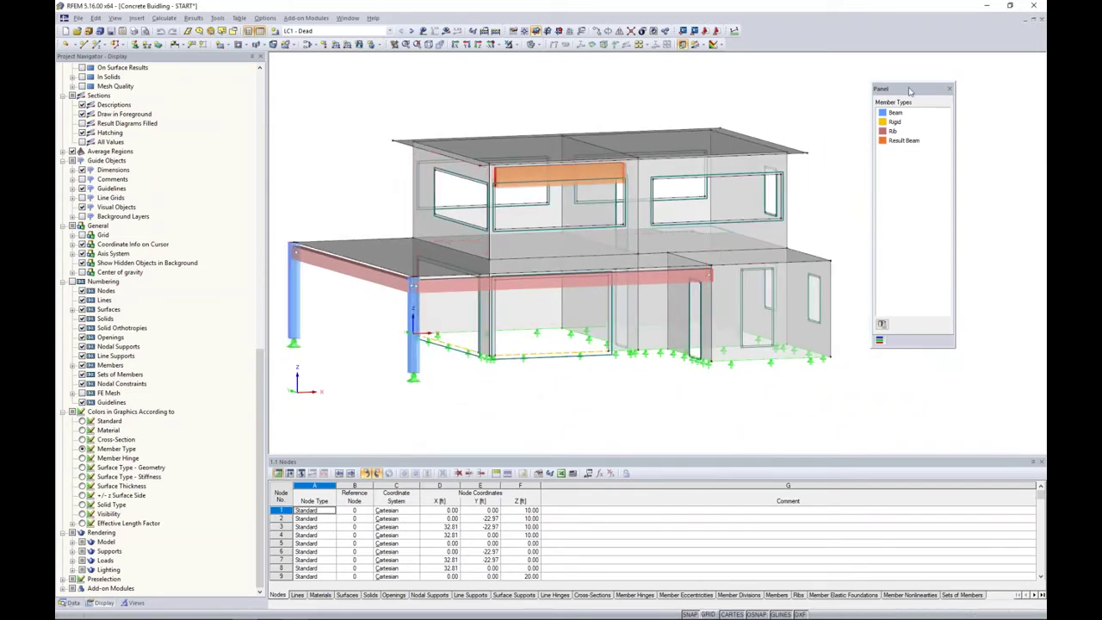
drag(916, 93, 954, 82)
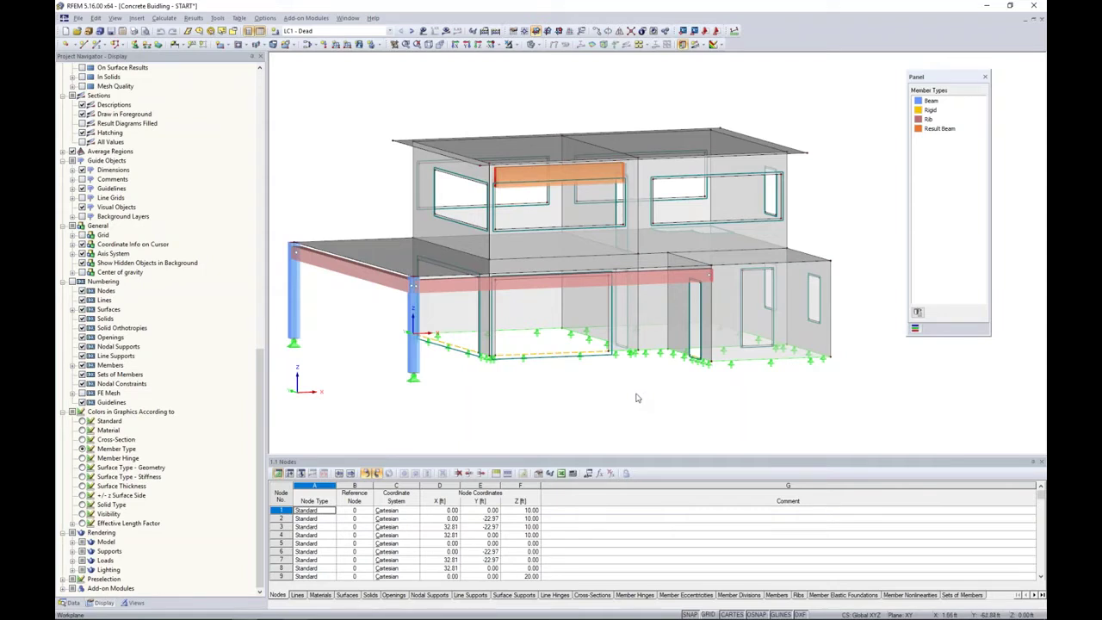
mouse_move(622, 396)
ctrl+middle_down()
mouse_move(593, 396)
mouse_move(623, 410)
ctrl+middle_up()
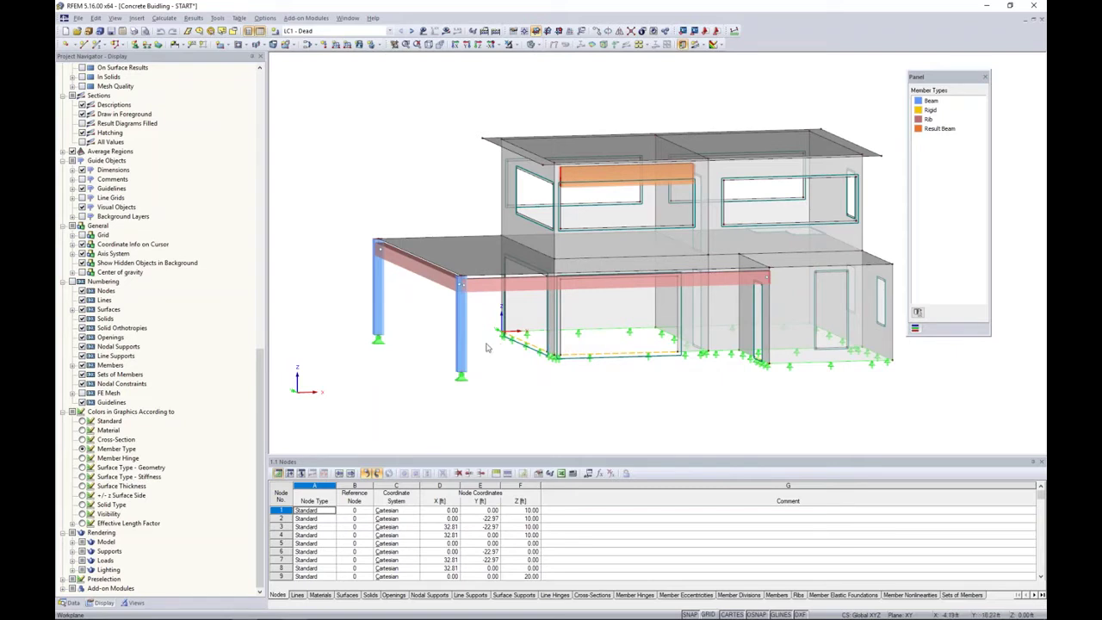
Modify the stiffness of the two carport columns according to ACI 318-14 Table 6.6.3.1.1(a), with Columns as the component type.
ctrl+middle_drag(488, 357, 482, 337)
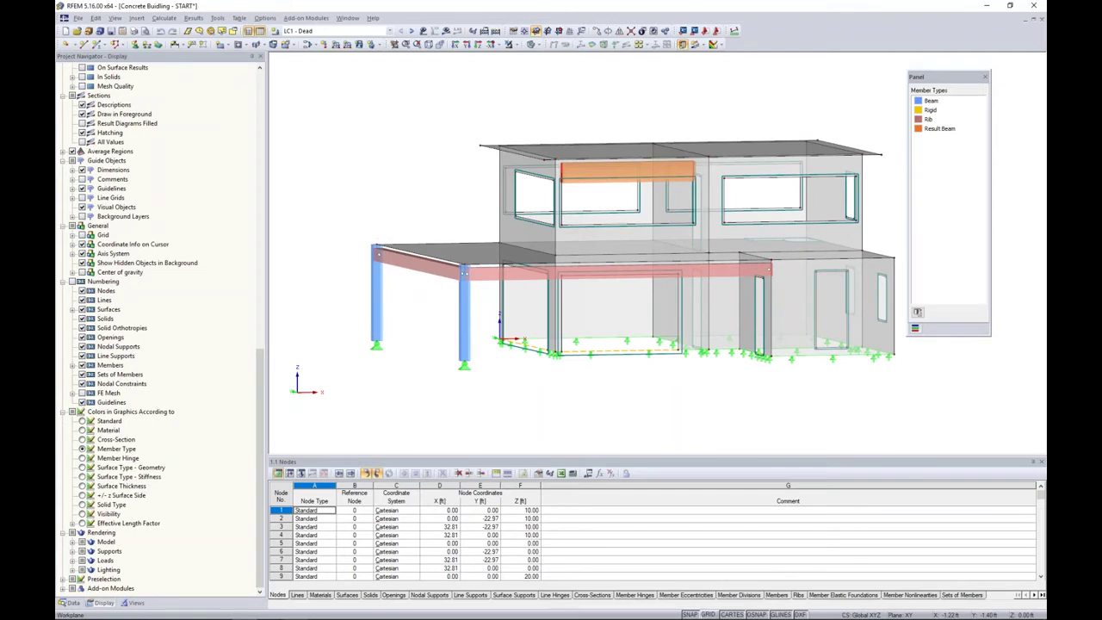
drag(483, 319, 351, 300)
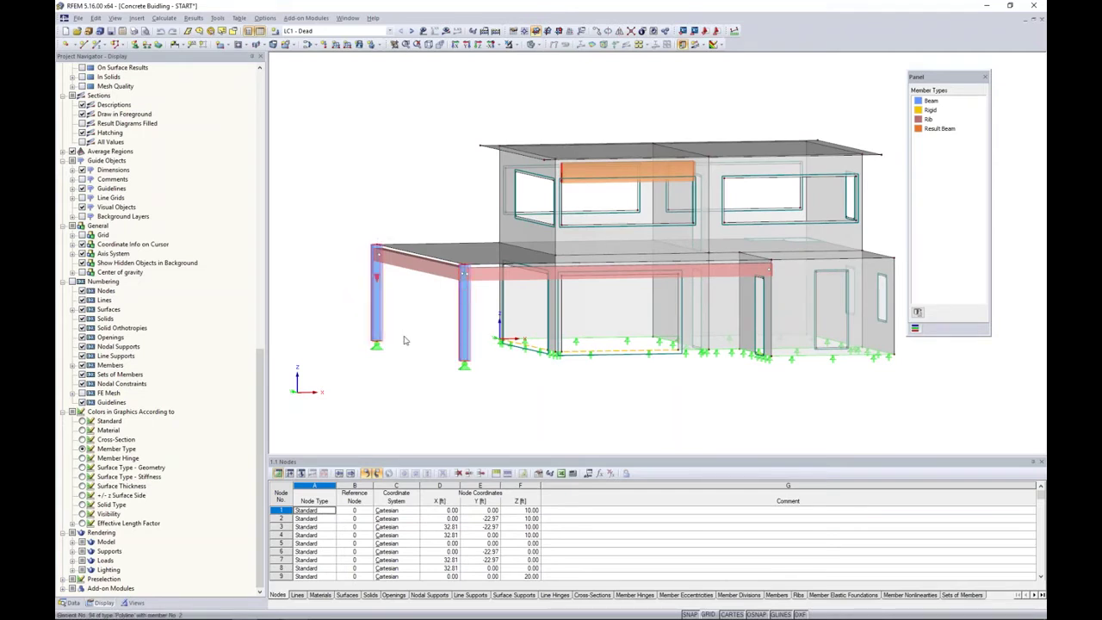
double_click(467, 327)
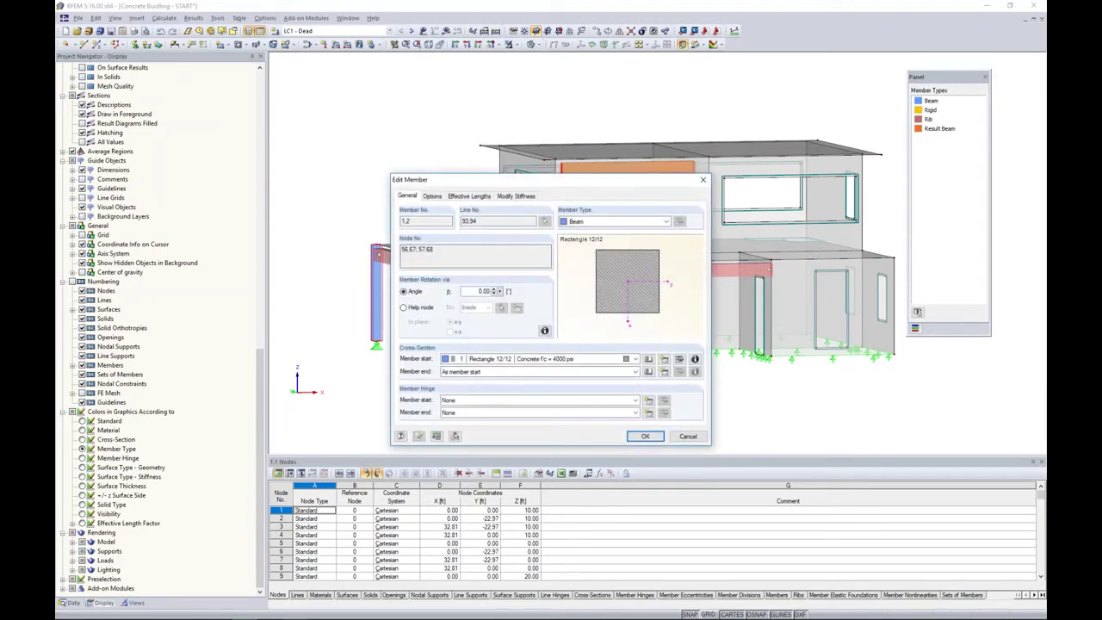
click(514, 195)
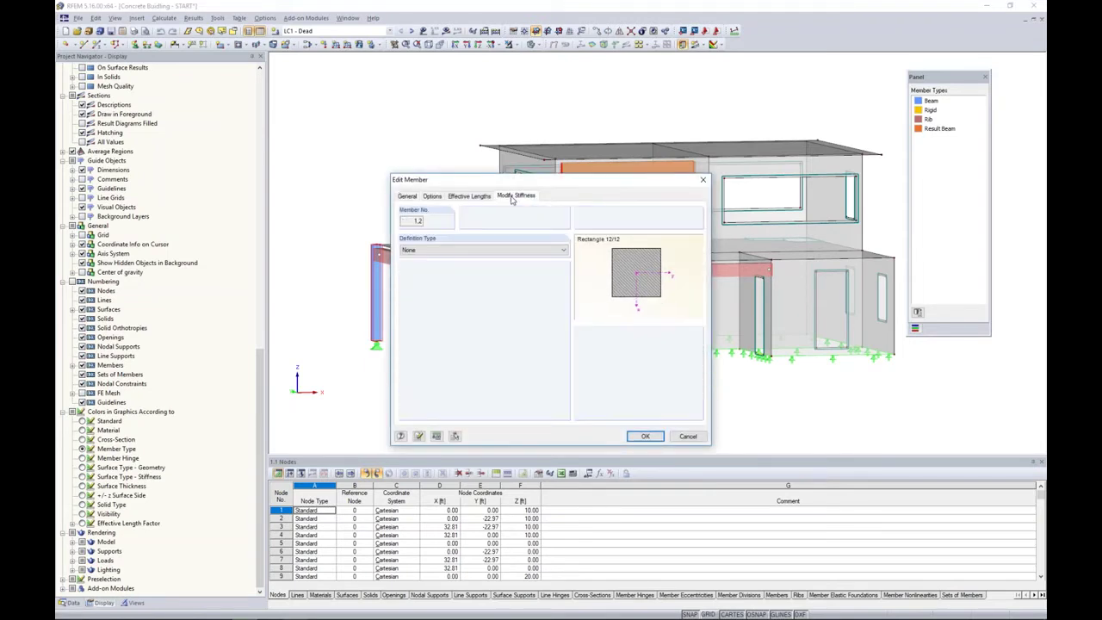
click(525, 250)
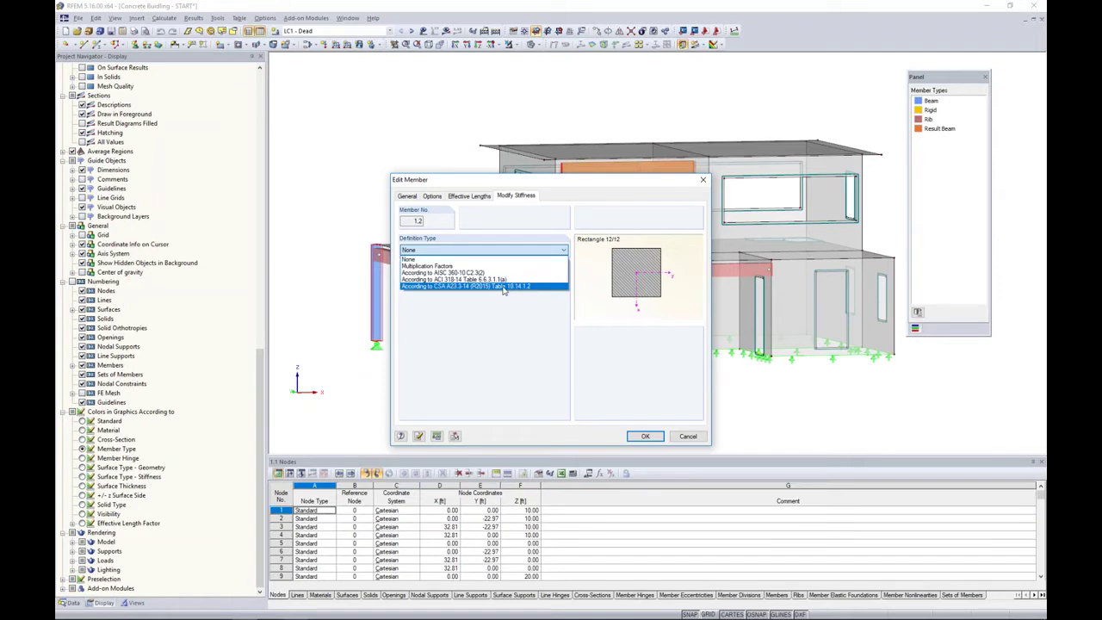
click(499, 280)
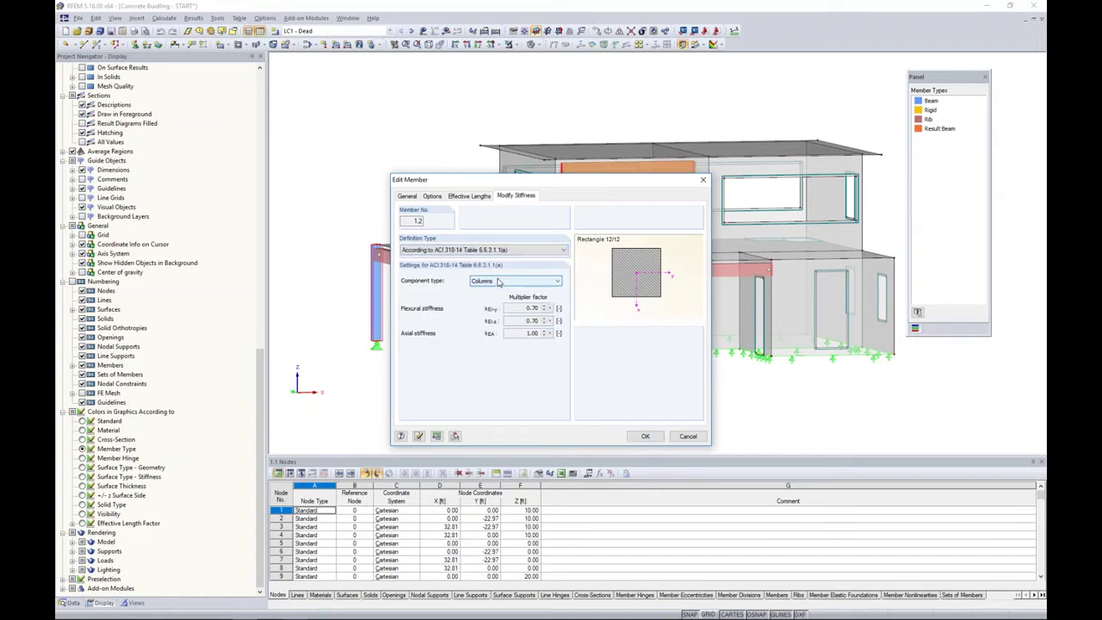
click(500, 283)
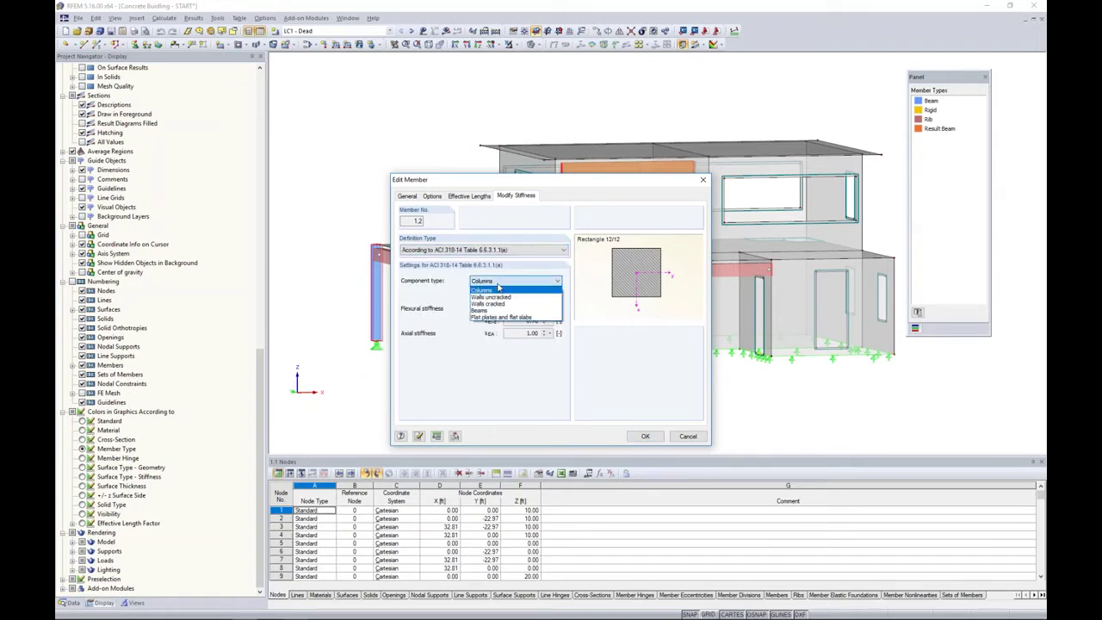
click(489, 294)
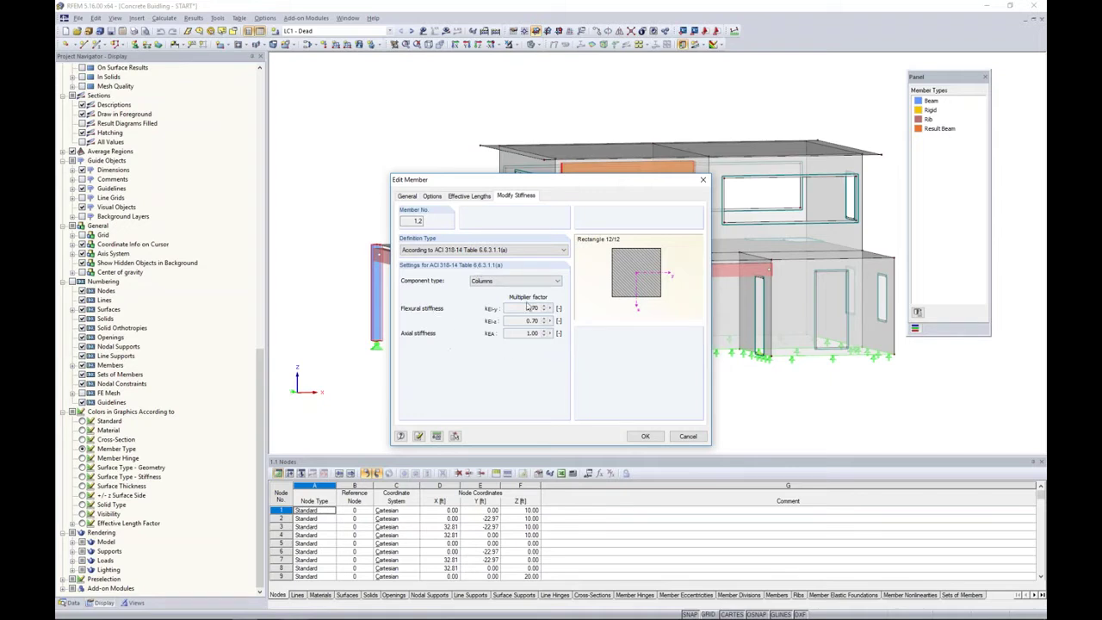
click(646, 436)
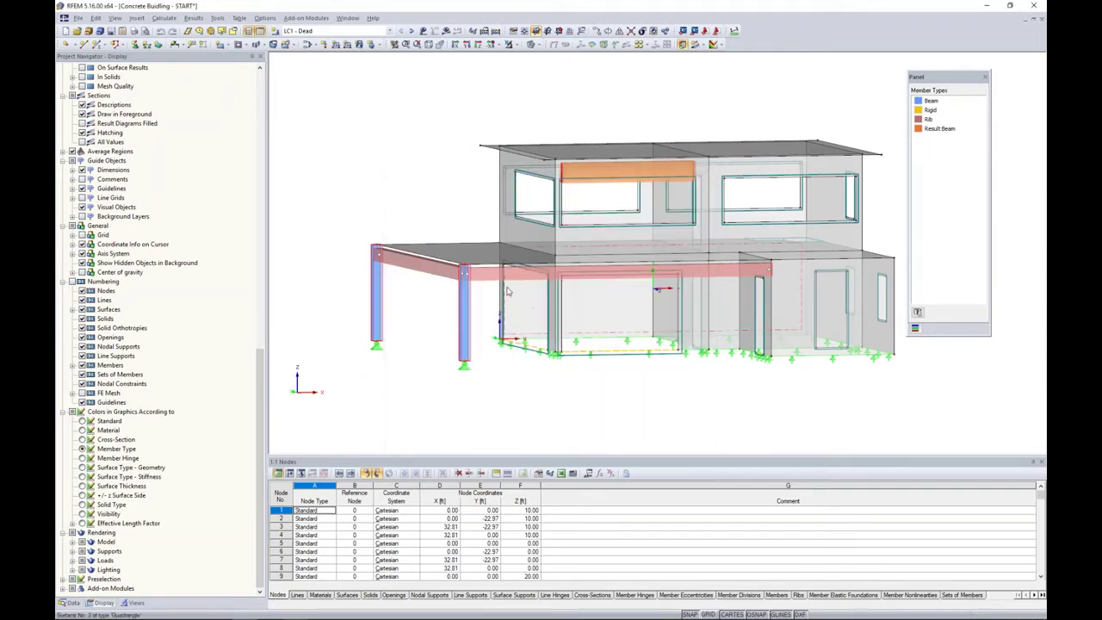
Modify the stiffness of the two ribs along the slab edges according to ACI 318-14 Table 6.6.3.1.1(a), with Beams as the component type.
double_click(457, 268)
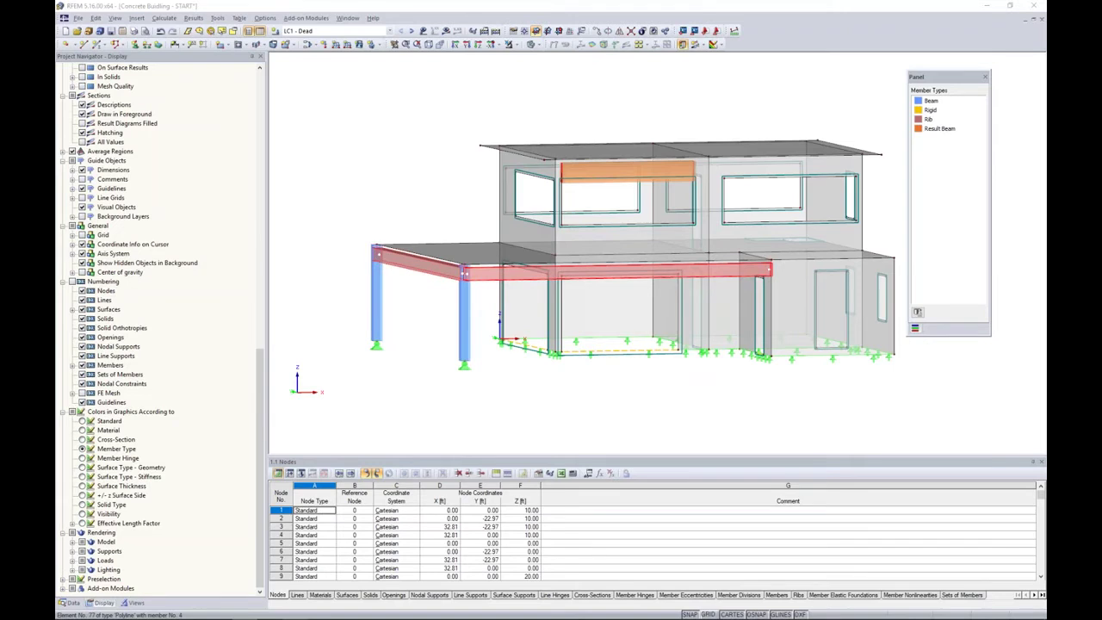
click(502, 251)
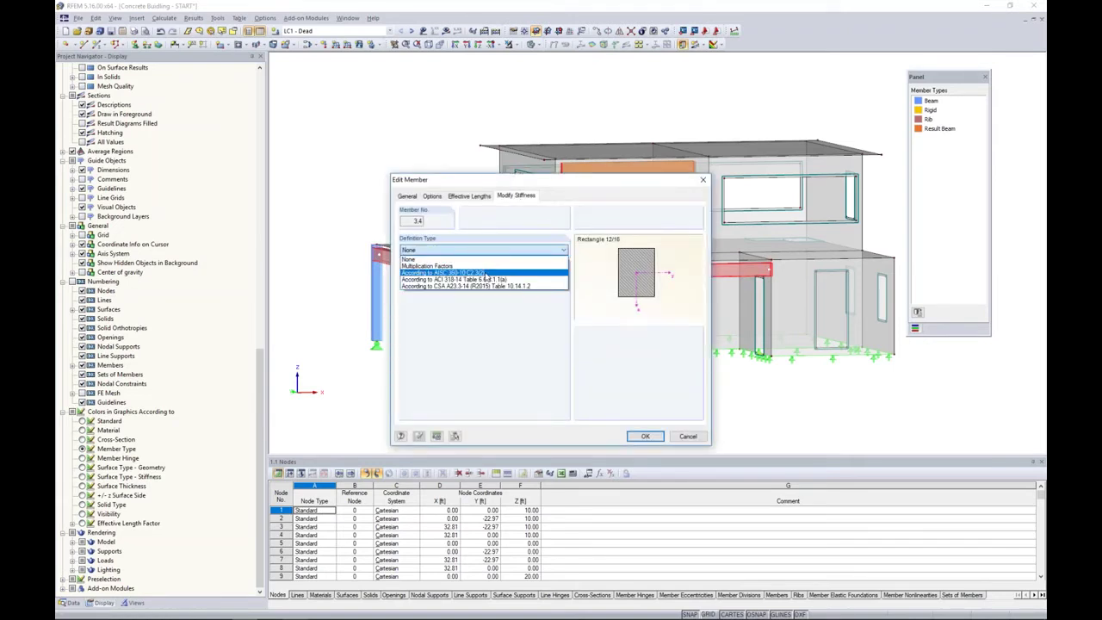
click(482, 284)
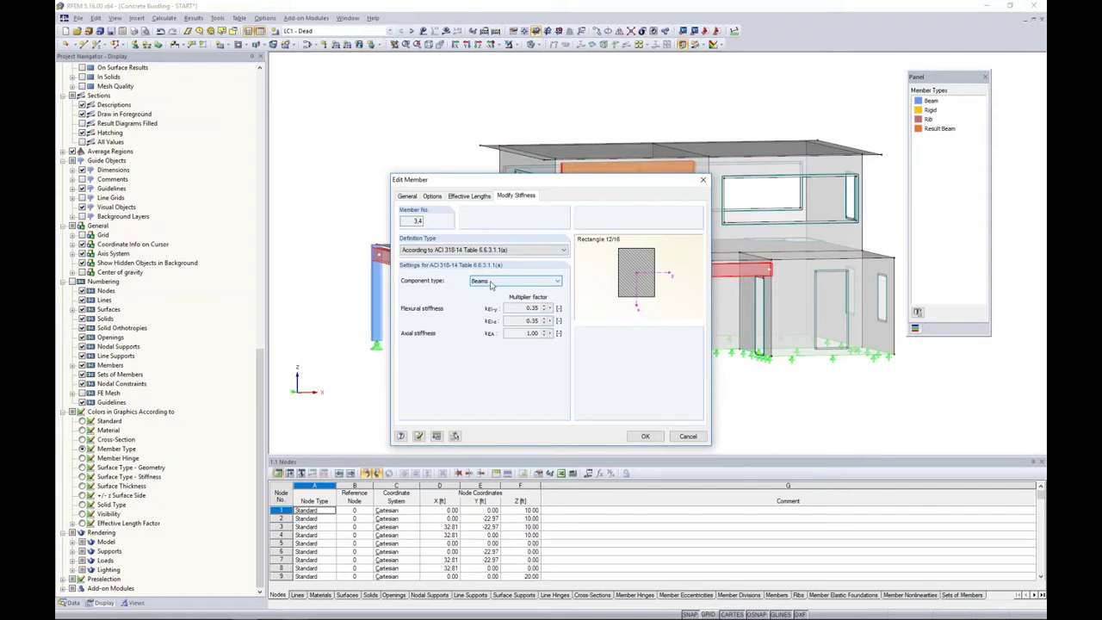
click(641, 437)
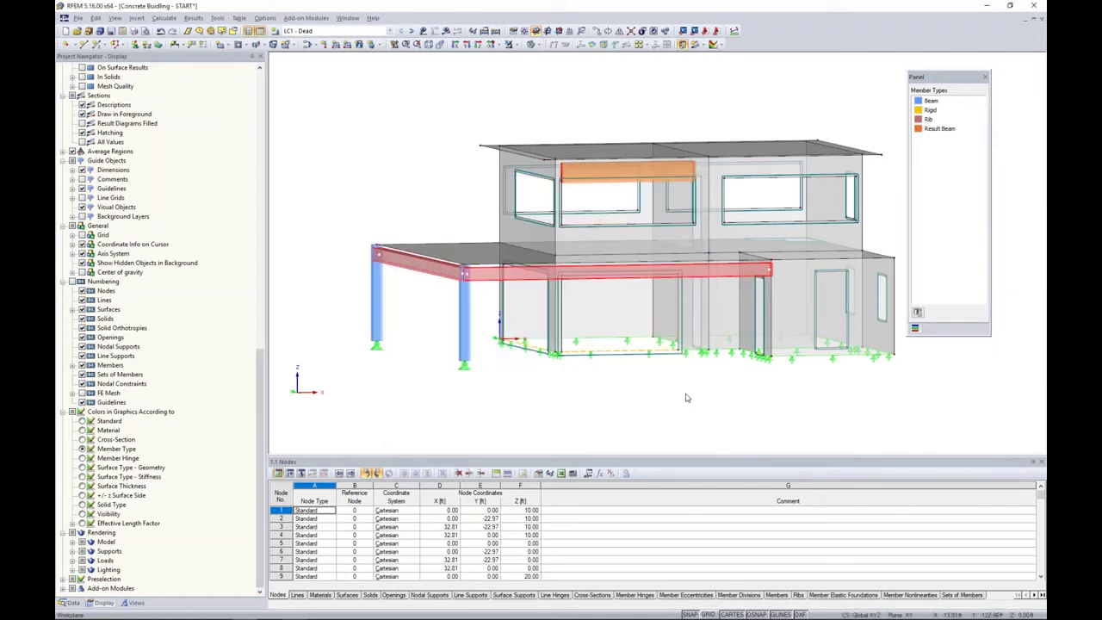
Modify the stiffness of the floor and roof slabs according to ACI 318-14 Table 6.6.3.1.1(a), as flat plates and flat slabs.
ctrl+middle_drag(637, 389, 730, 440)
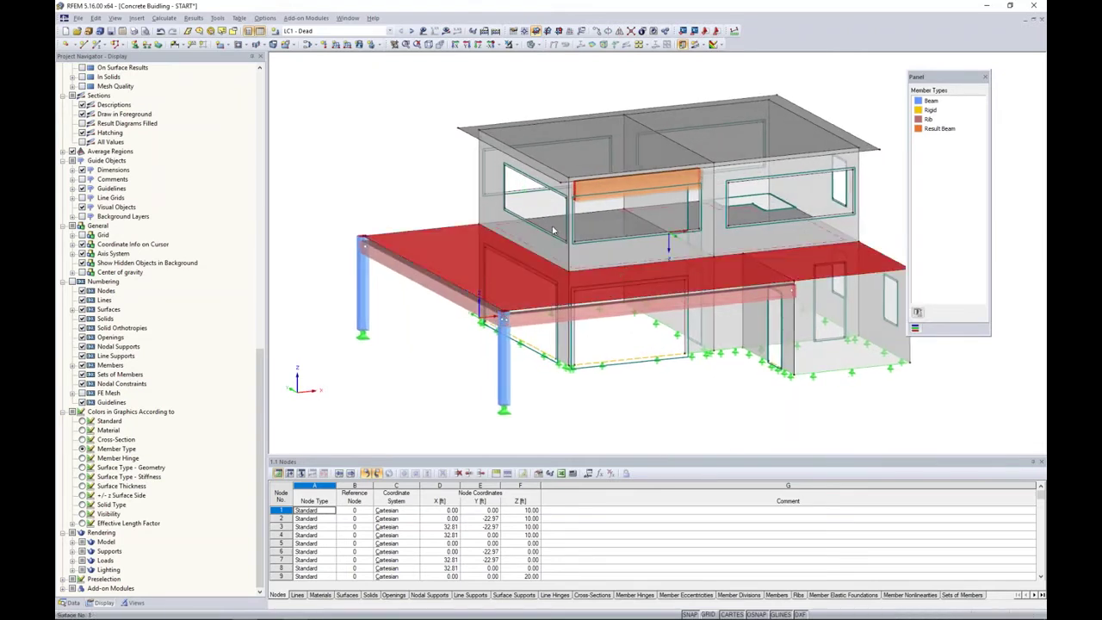
ctrl+click(670, 148)
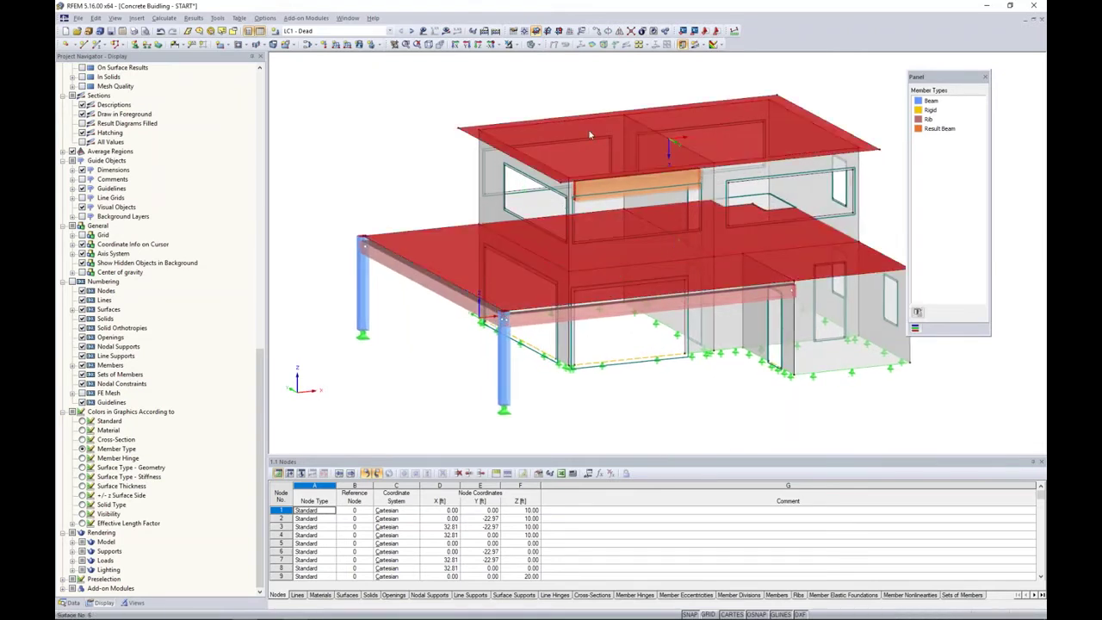
right_click(451, 257)
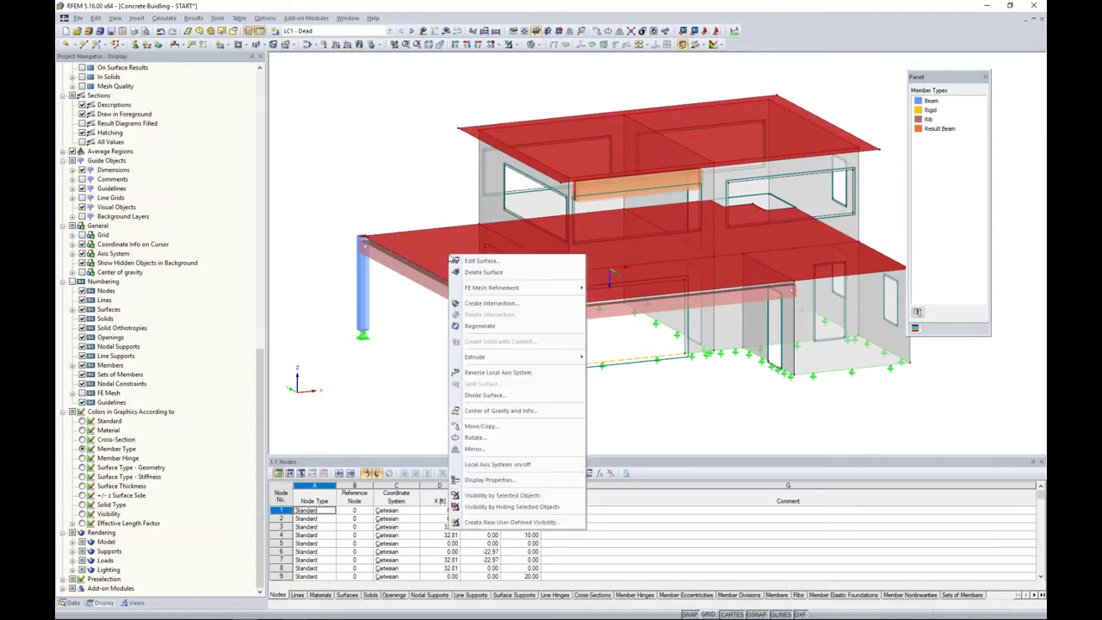
click(475, 260)
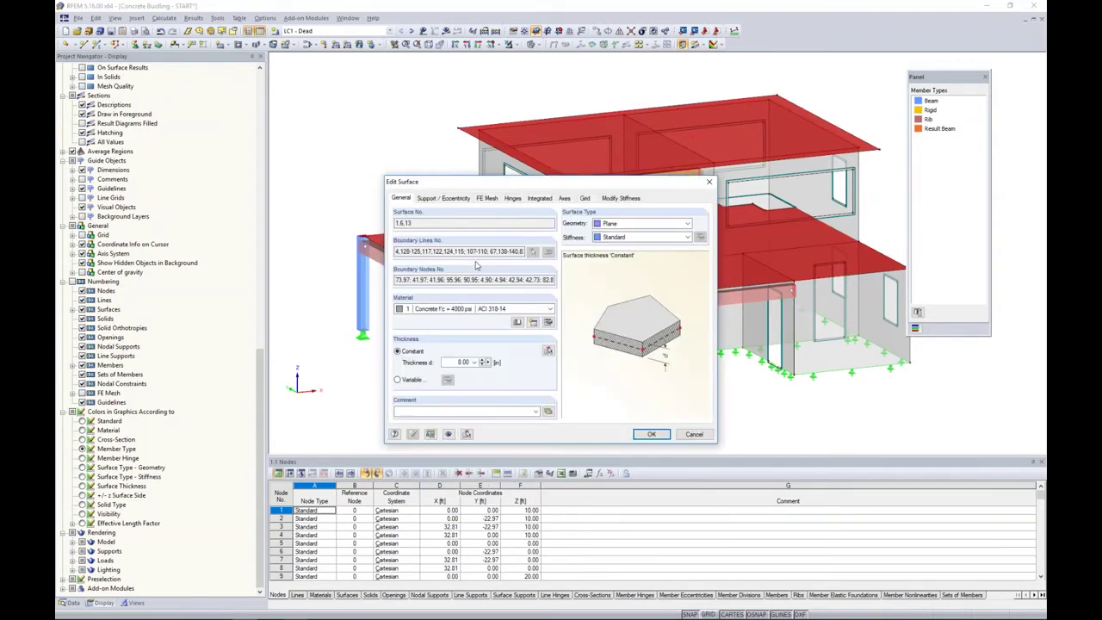
click(620, 198)
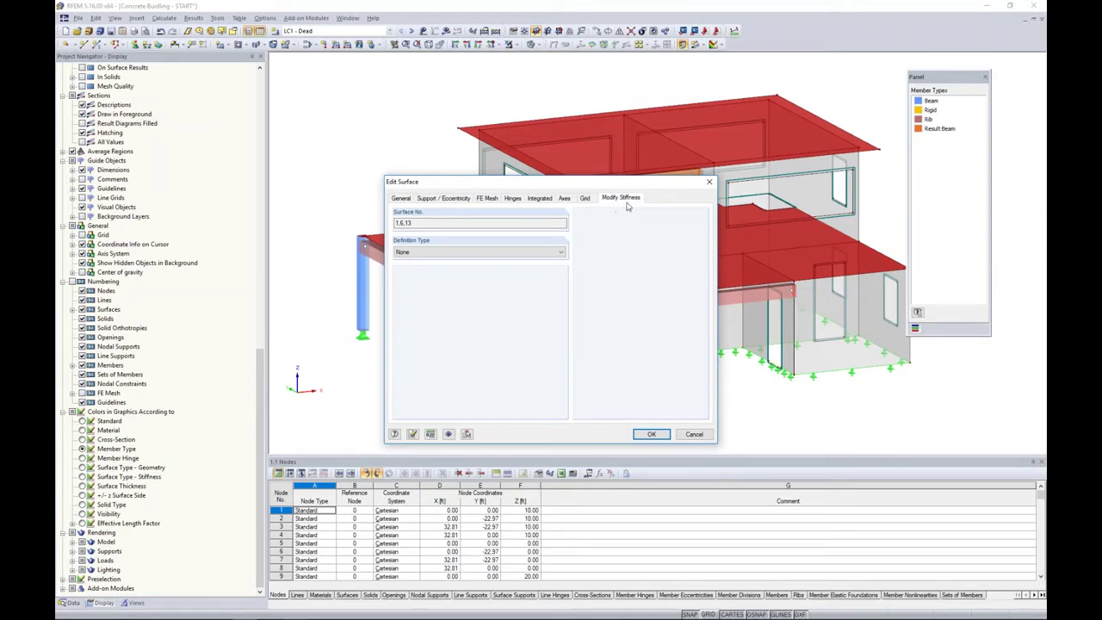
click(495, 253)
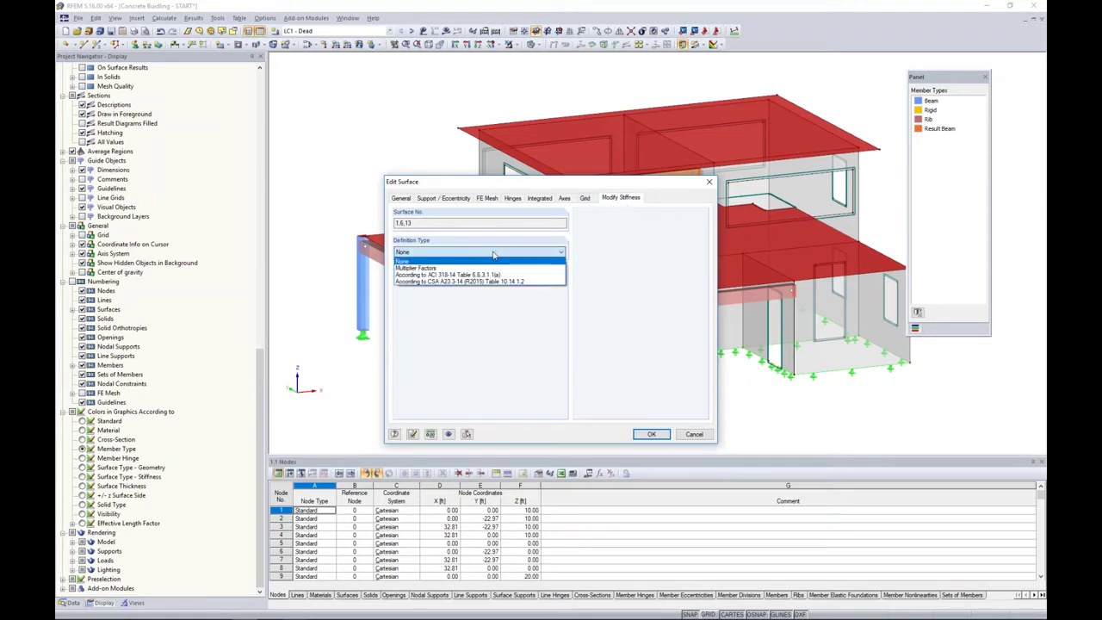
click(485, 276)
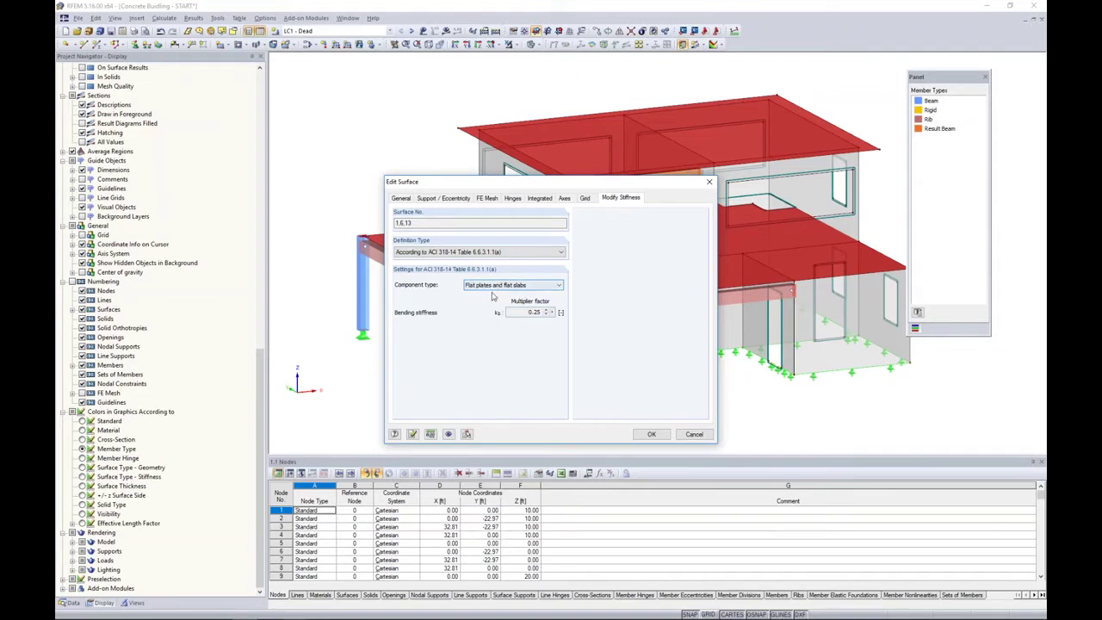
click(651, 433)
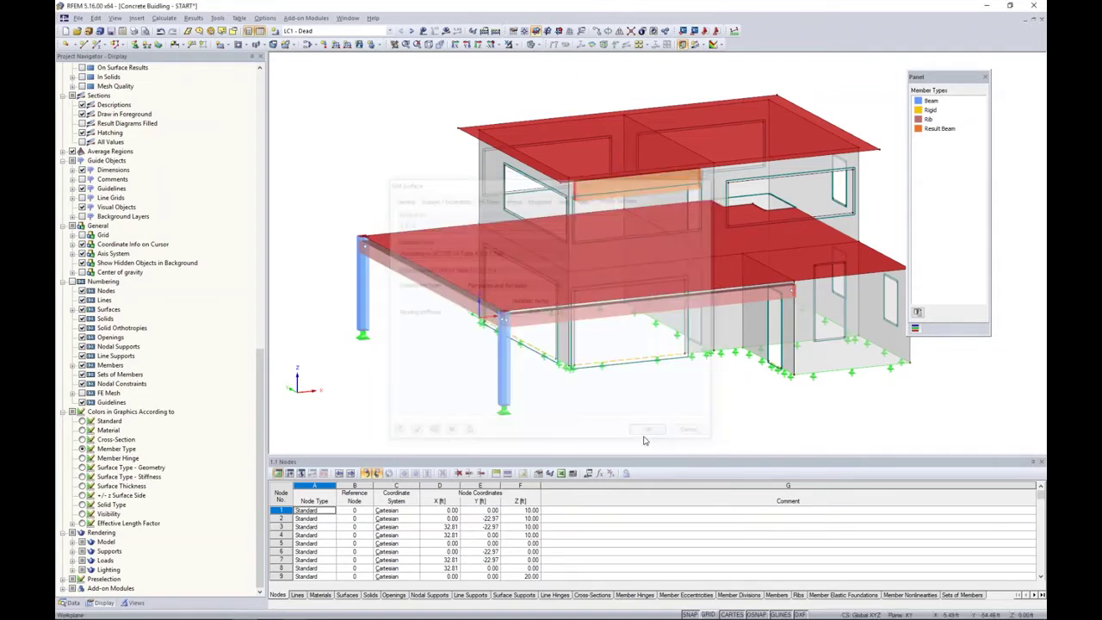
Modify the stiffness of all wall surfaces together according to ACI 318-14 Table 6.6.3.1.1(a), using the Walls uncracked component type.
ctrl+middle_drag(650, 418, 796, 309)
drag(818, 314, 439, 281)
drag(822, 213, 441, 200)
ctrl+middle_drag(394, 187, 495, 230)
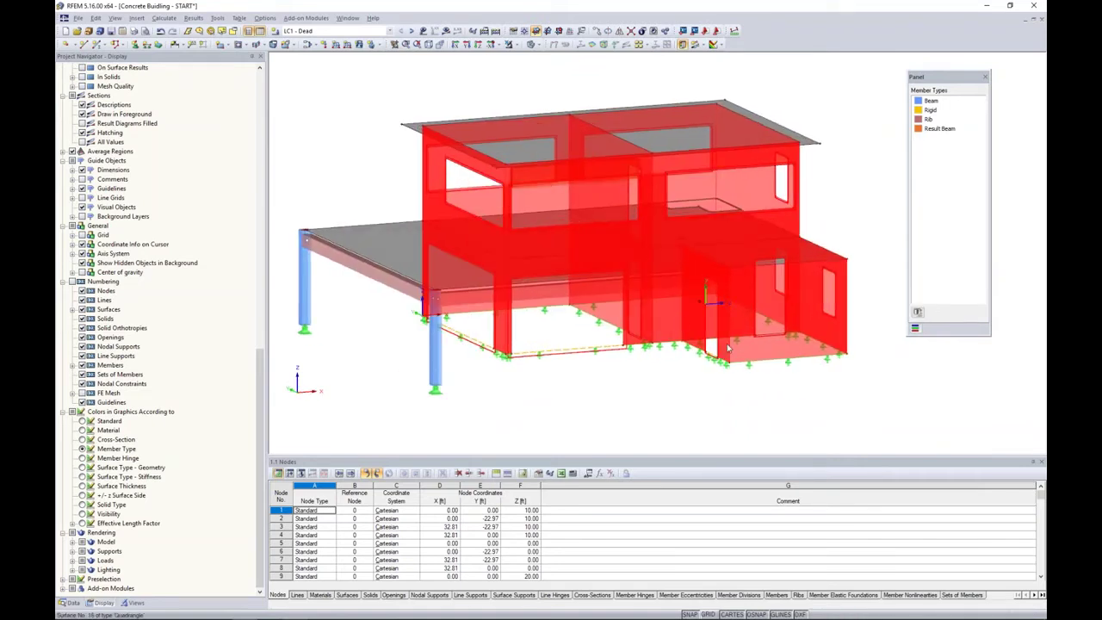
right_click(740, 351)
mouse_move(769, 359)
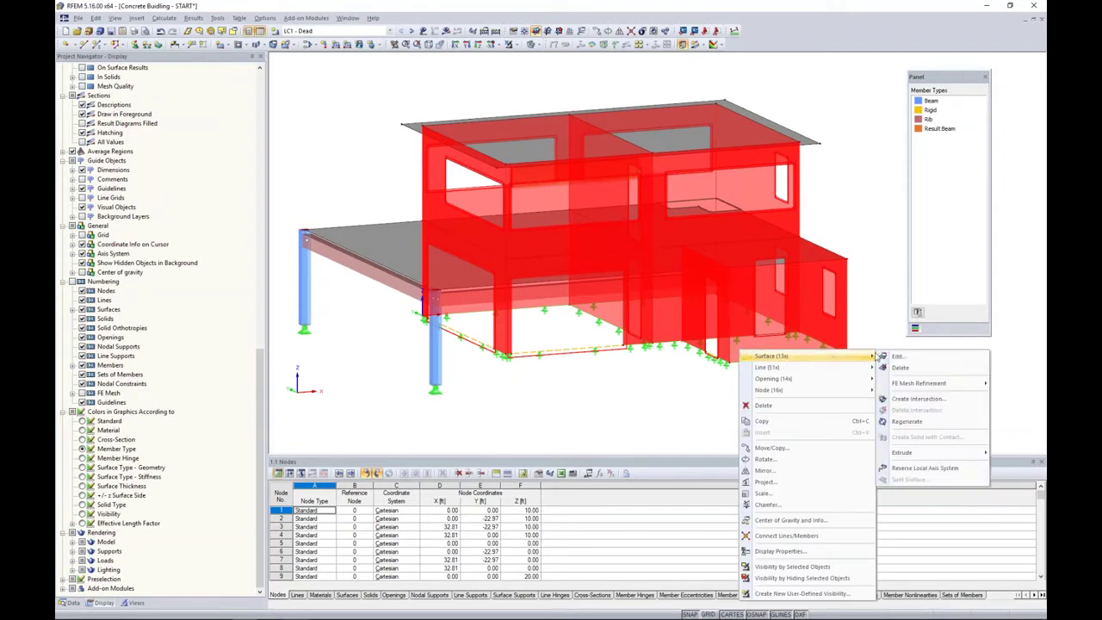
click(897, 355)
click(508, 251)
click(511, 278)
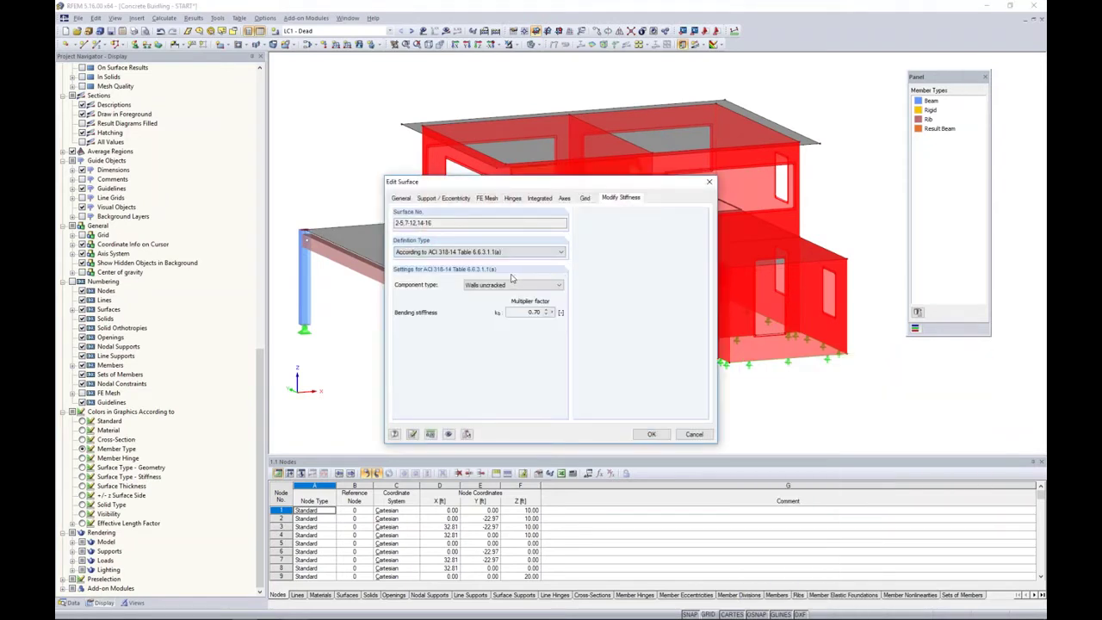
click(510, 284)
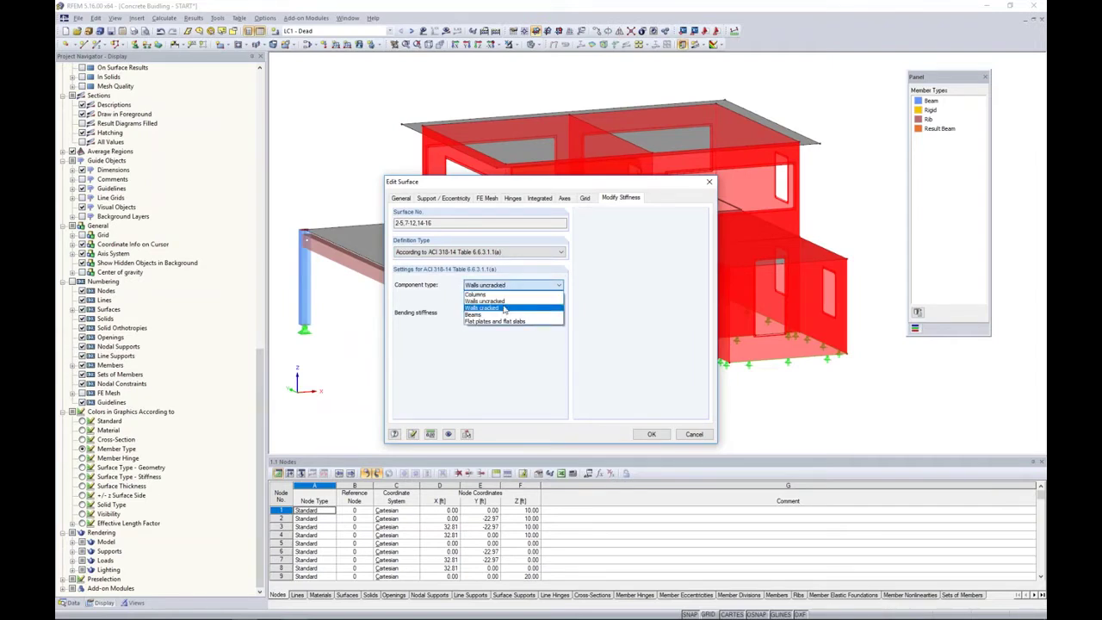
click(500, 301)
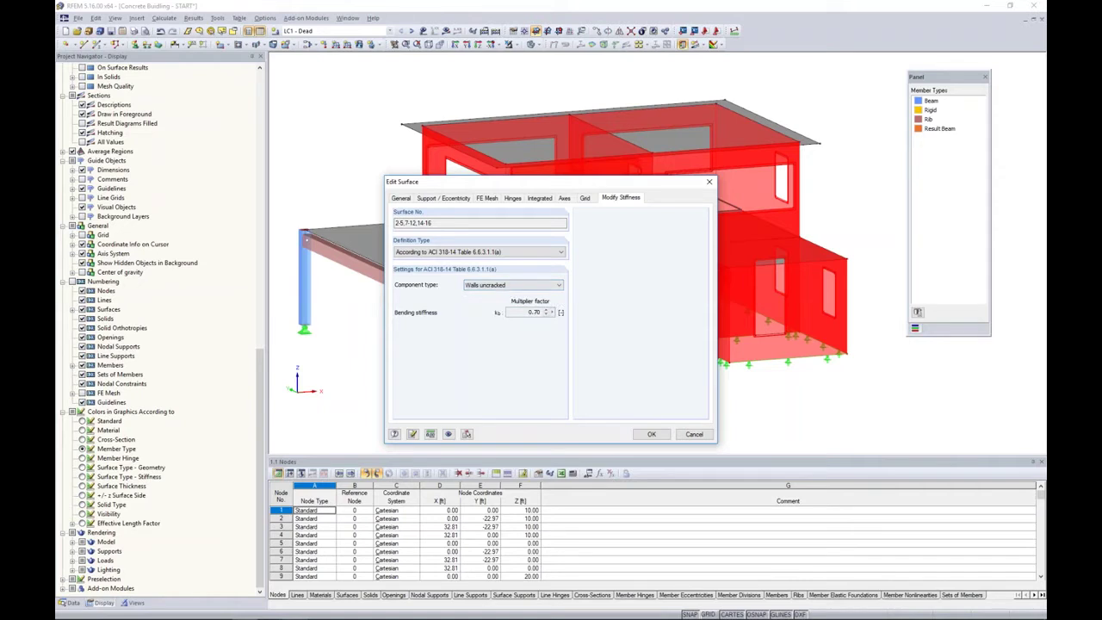
click(651, 434)
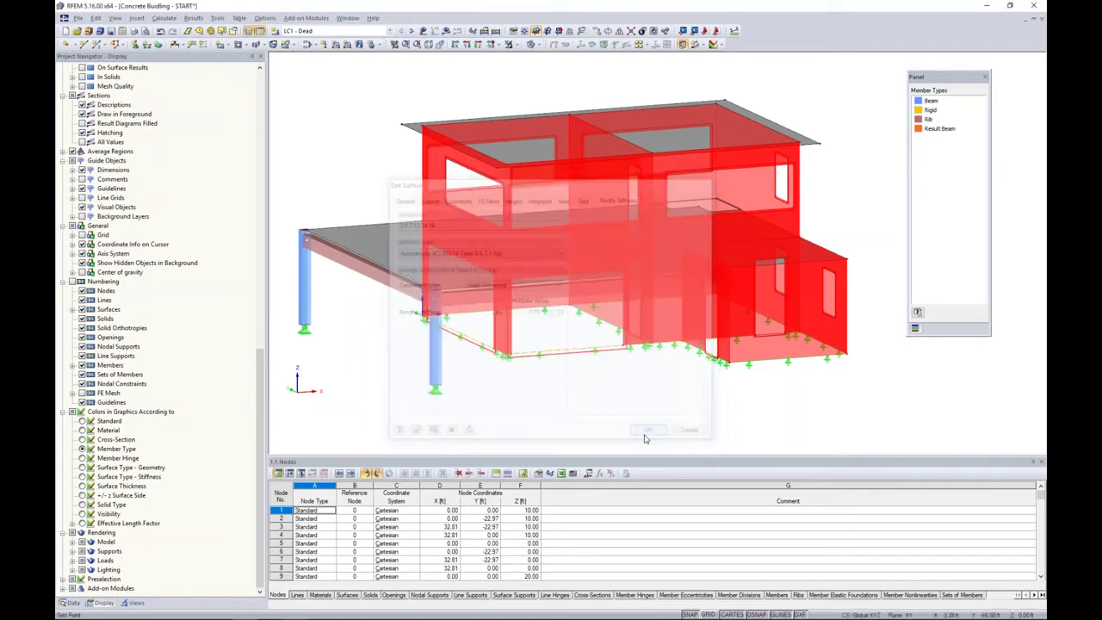
key(Escape)
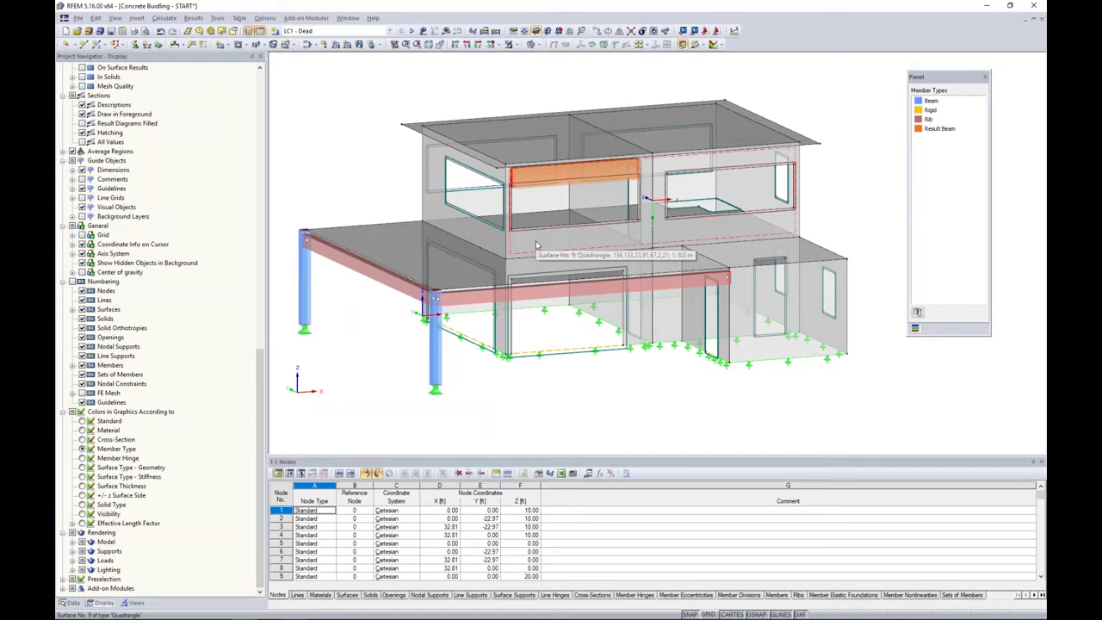
Check whether the result beam above the upper-floor window offers a stiffness modification, without changing the member.
double_click(578, 171)
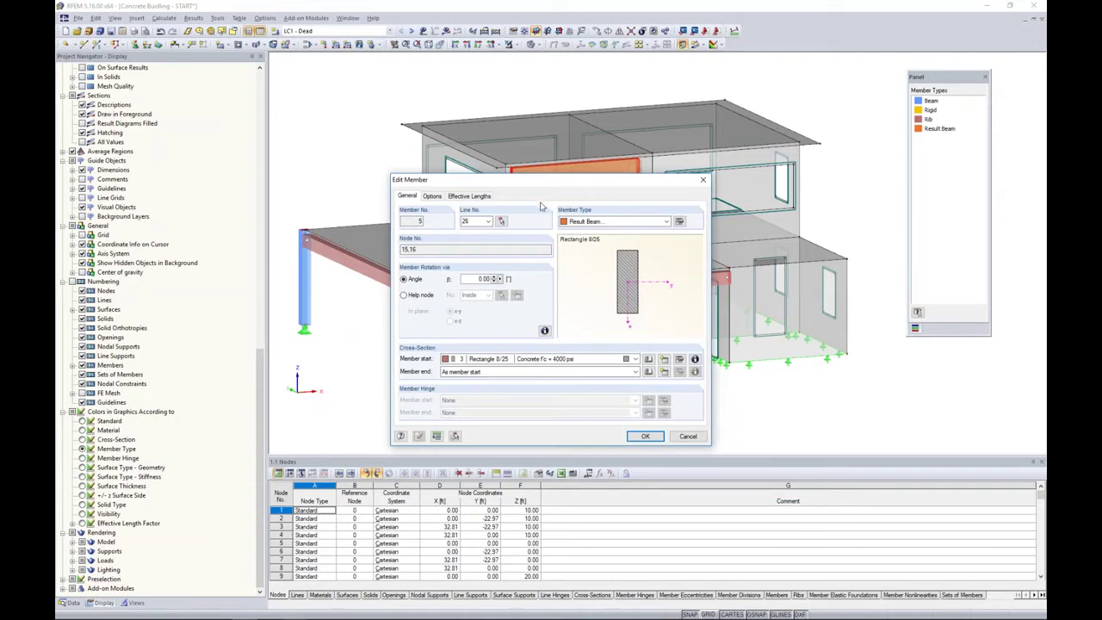
click(685, 437)
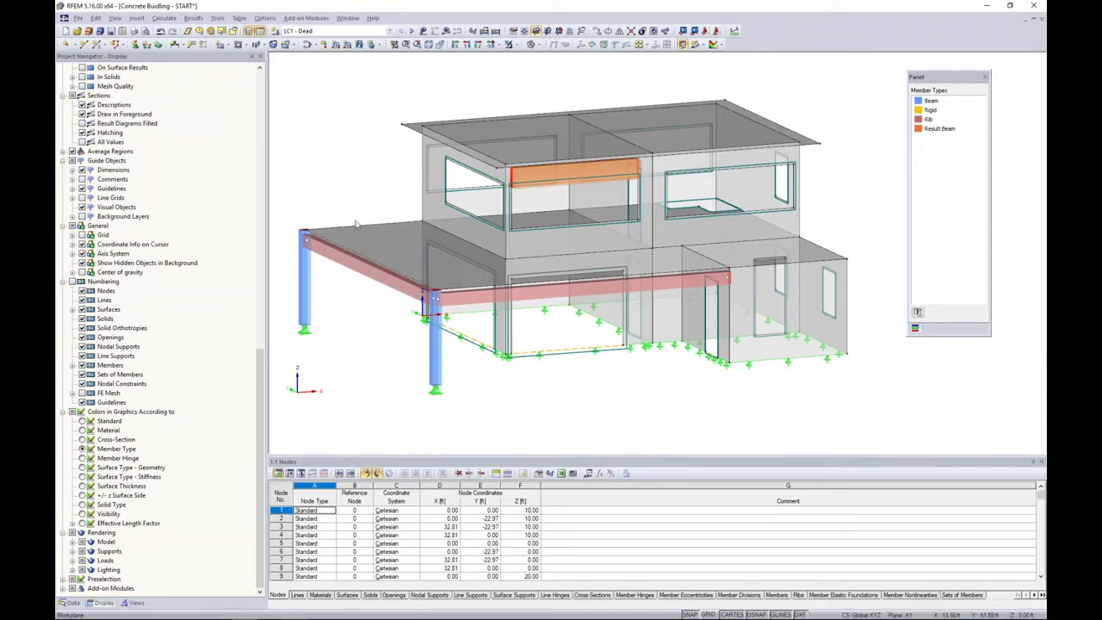
Review the FE mesh settings and regenerate the building's mesh with the 1.00 ft target element length.
click(164, 19)
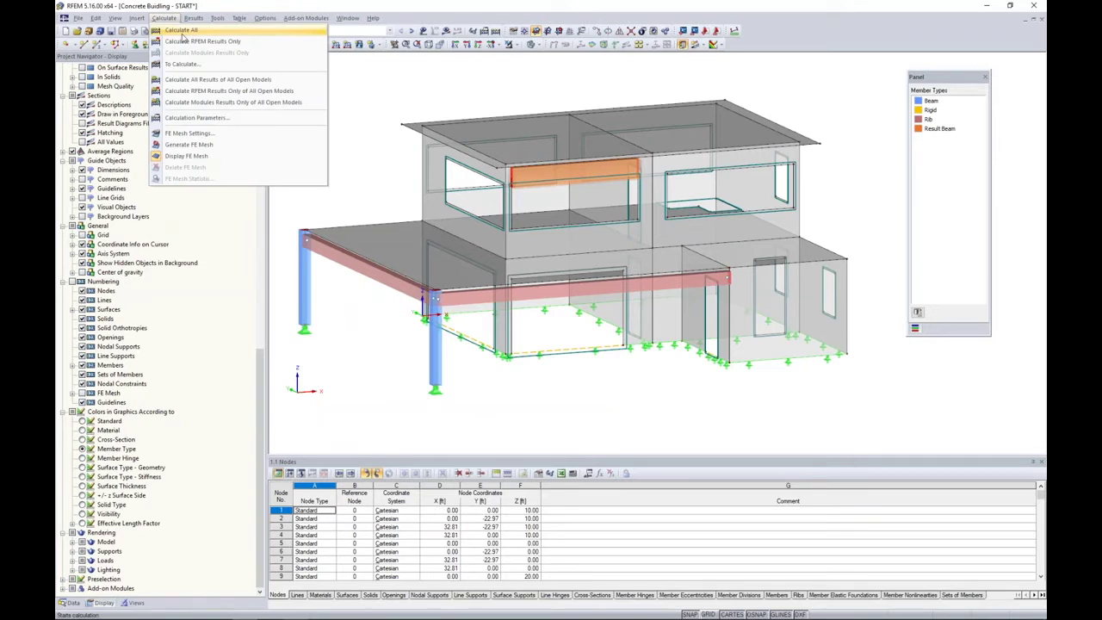
click(177, 135)
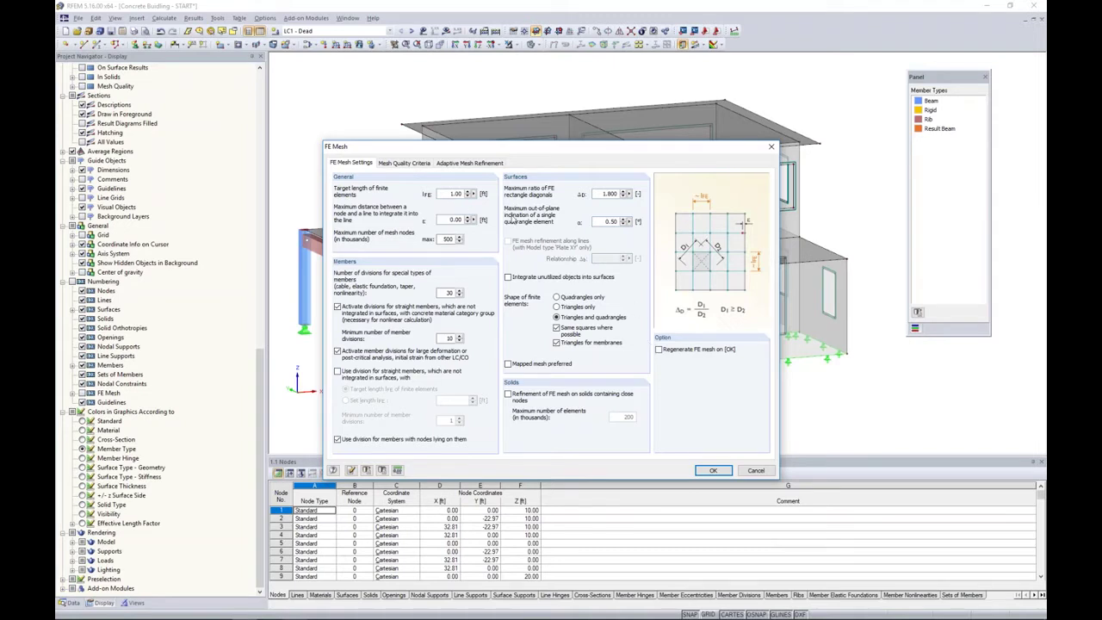
click(659, 350)
click(711, 471)
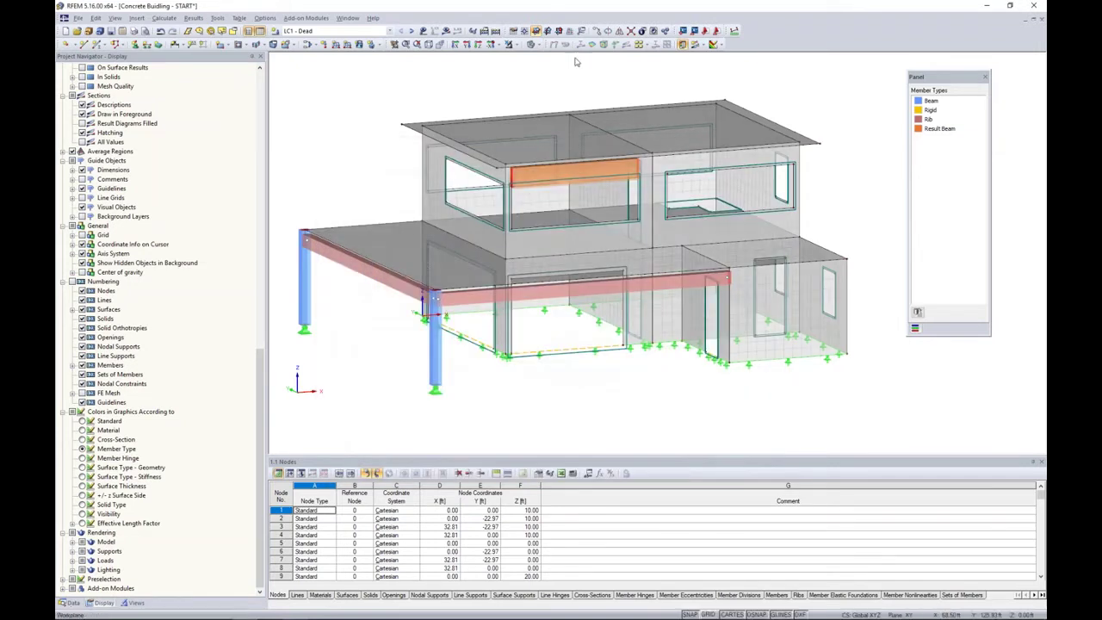
Display the meshed building as a wireframe and bring up the project's model data tree.
click(531, 45)
click(568, 78)
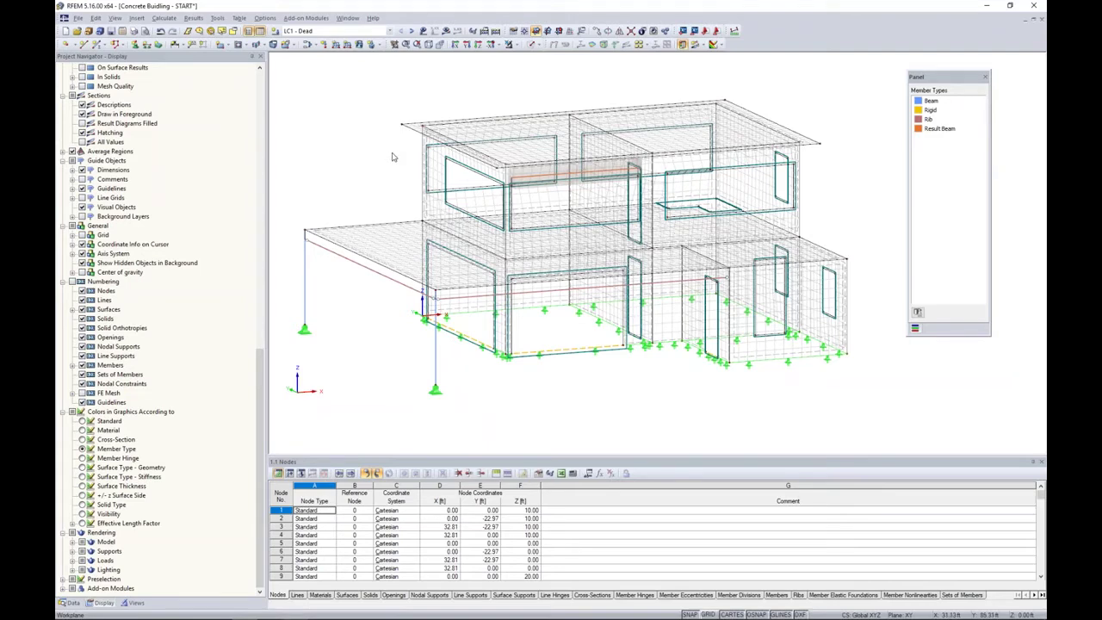
click(73, 603)
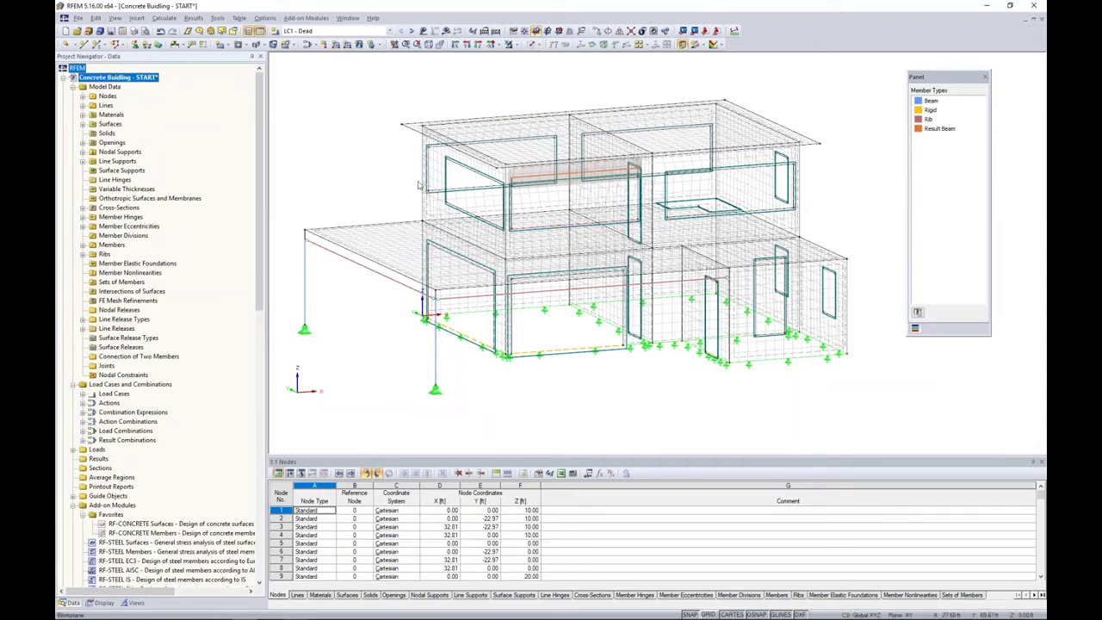
Display the building as a solid transparent model and move the floating member types legend farther from it.
click(359, 166)
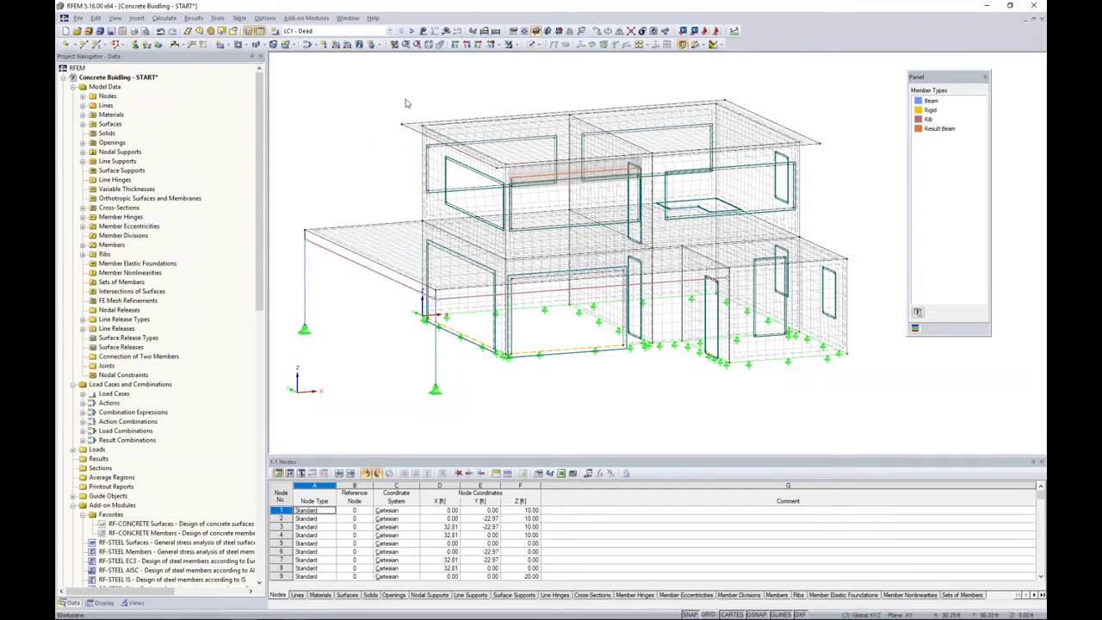
click(539, 45)
click(548, 82)
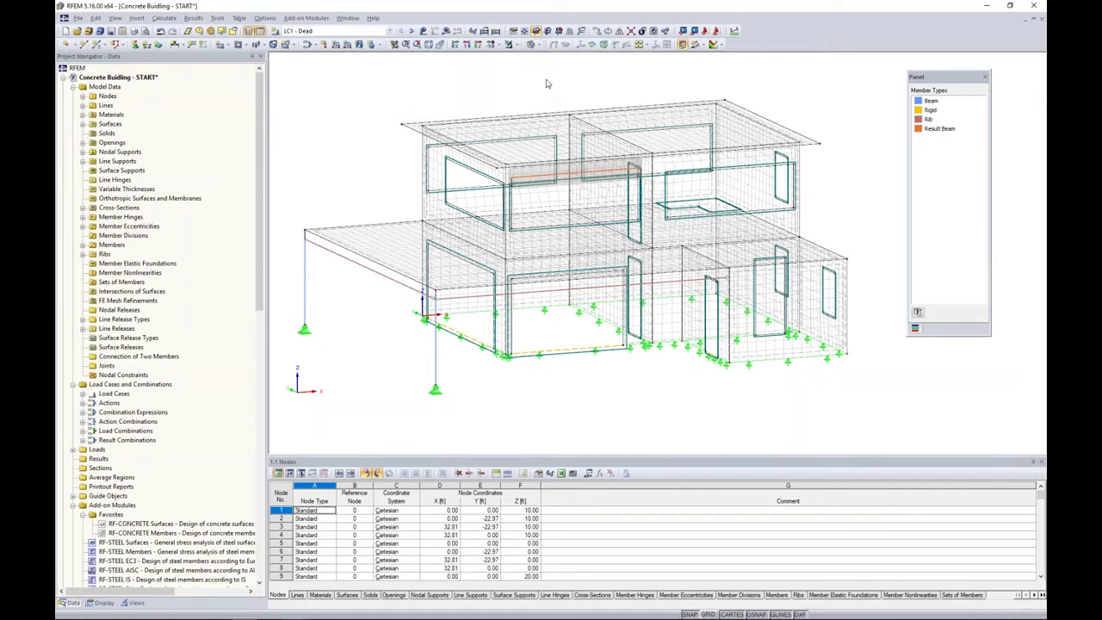
middle_drag(476, 100, 504, 109)
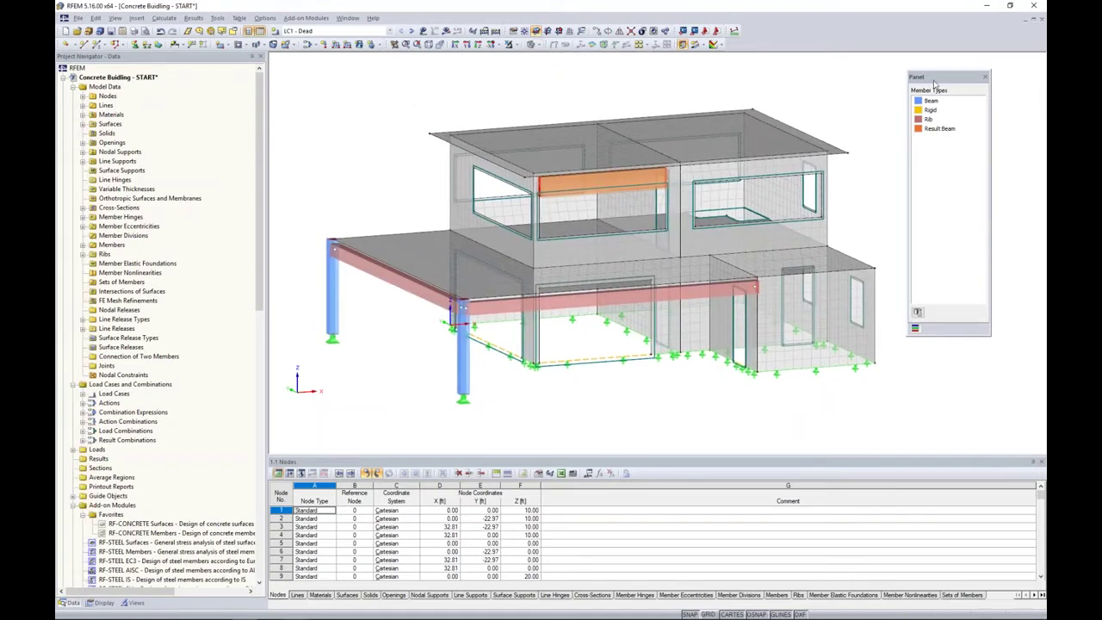
drag(942, 82, 971, 74)
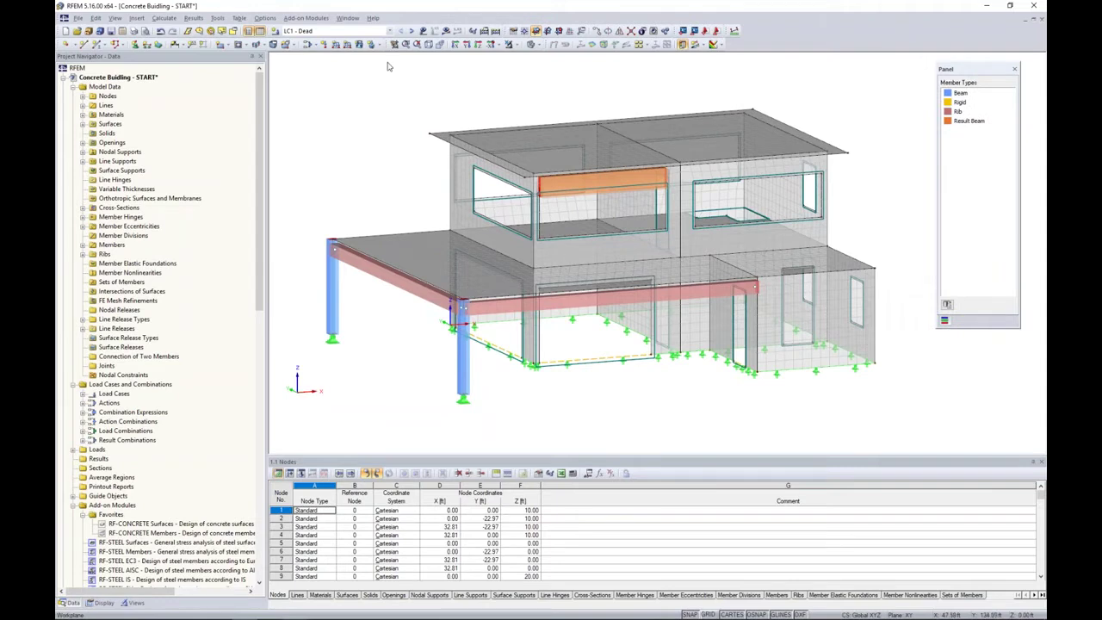
Show the surface loads of load case LC1 - Dead on the building and examine them.
click(391, 31)
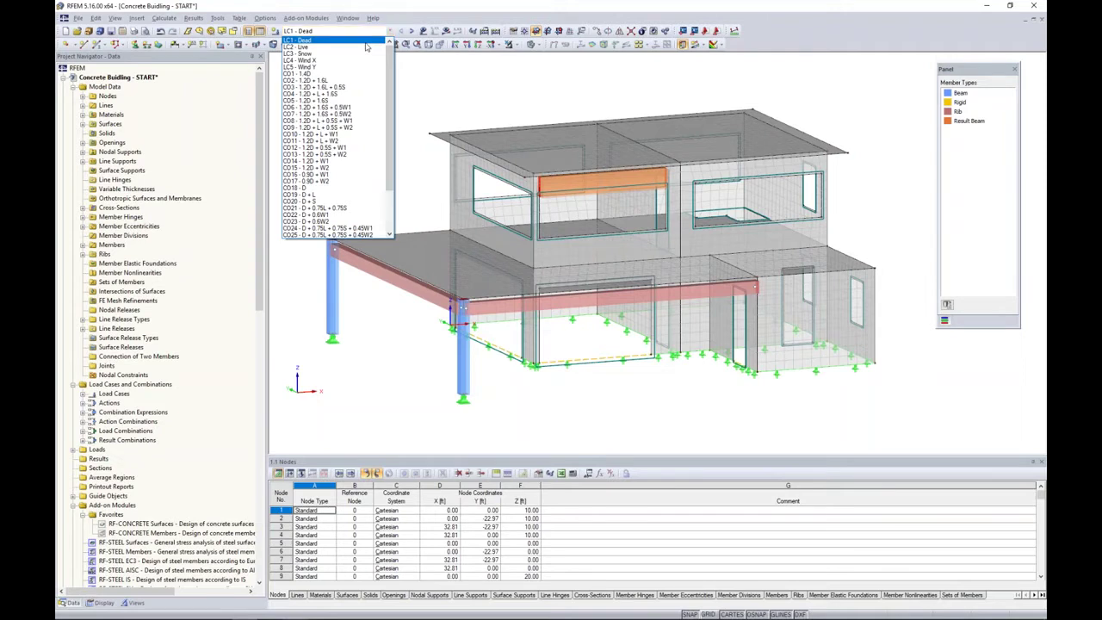
click(365, 43)
click(422, 31)
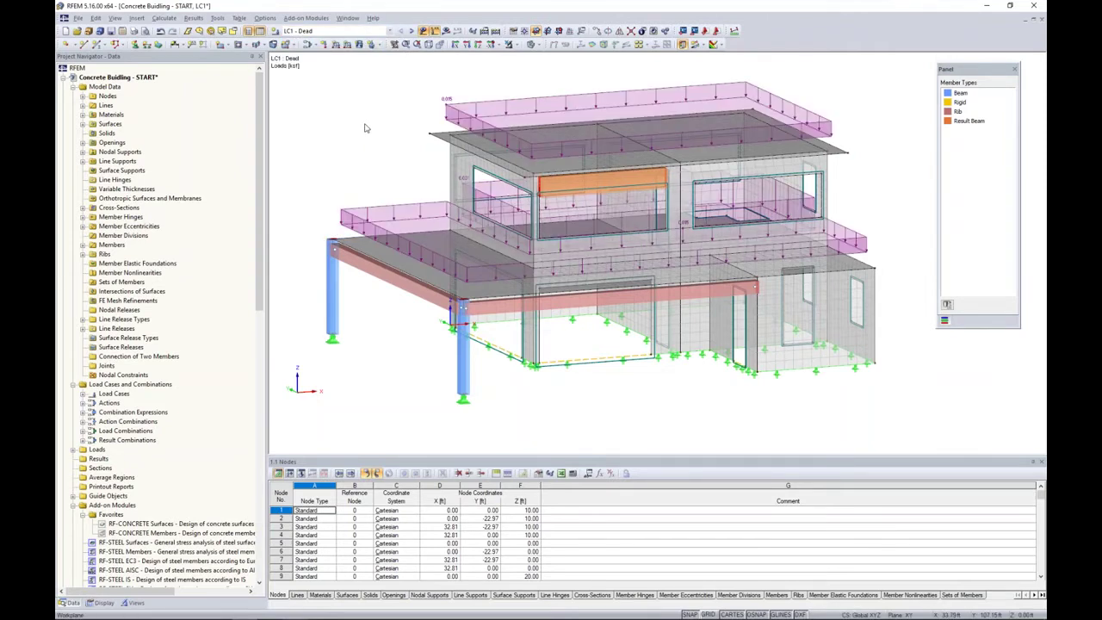
scroll(365, 125, down, 1)
middle_drag(365, 125, 358, 155)
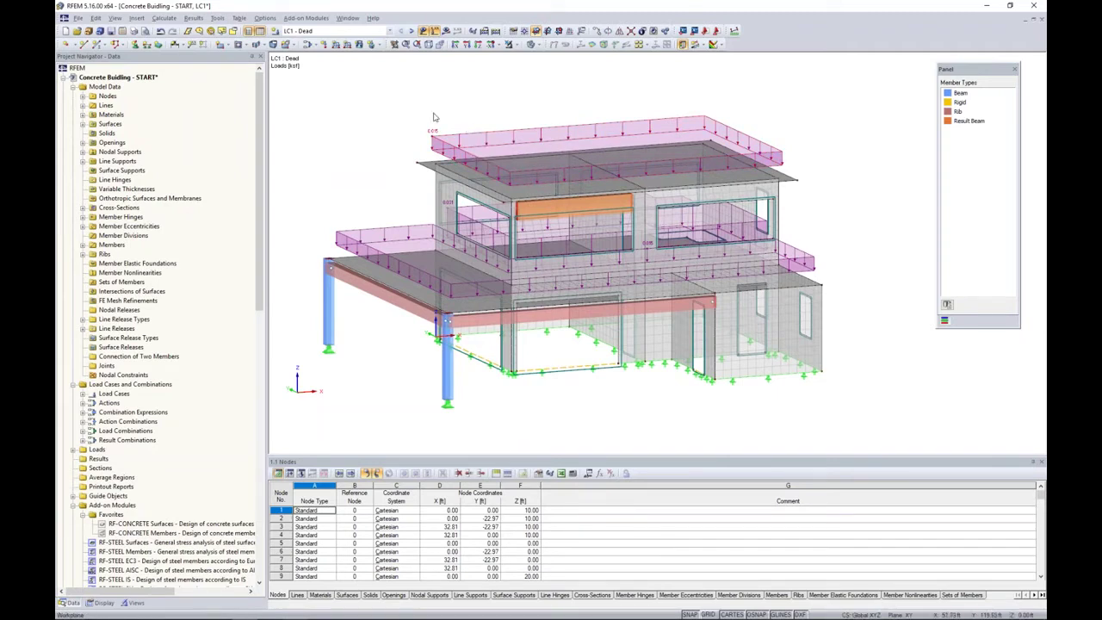
Examine the loads of load cases LC2 - Live and LC3 - Snow on the floor and roof surfaces.
click(413, 31)
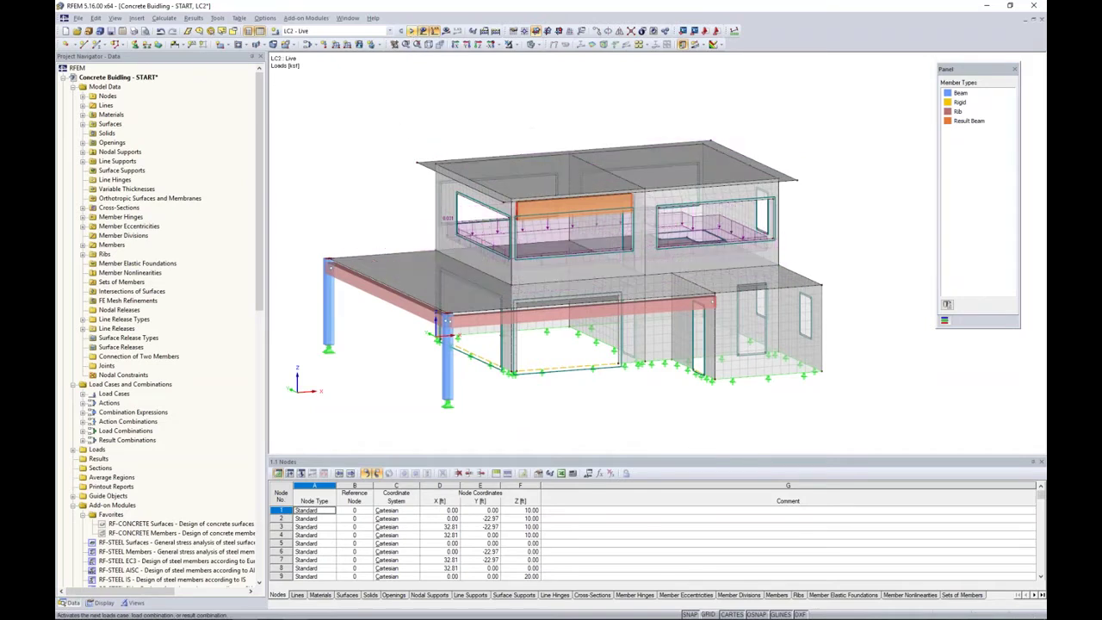
ctrl+middle_drag(412, 134, 449, 138)
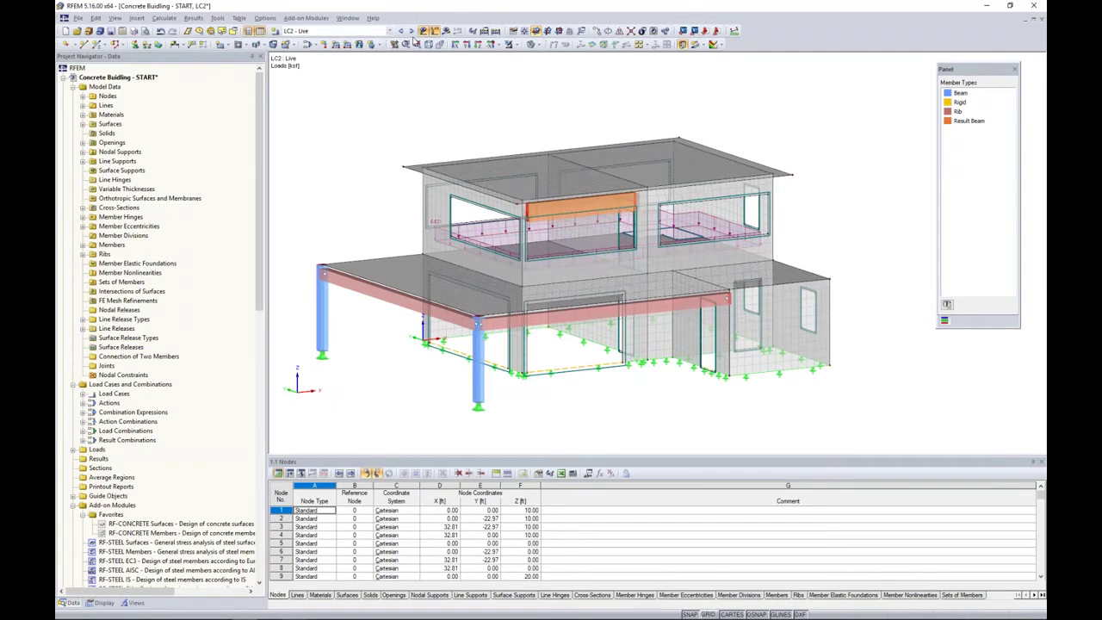
click(412, 31)
ctrl+middle_drag(442, 98, 433, 172)
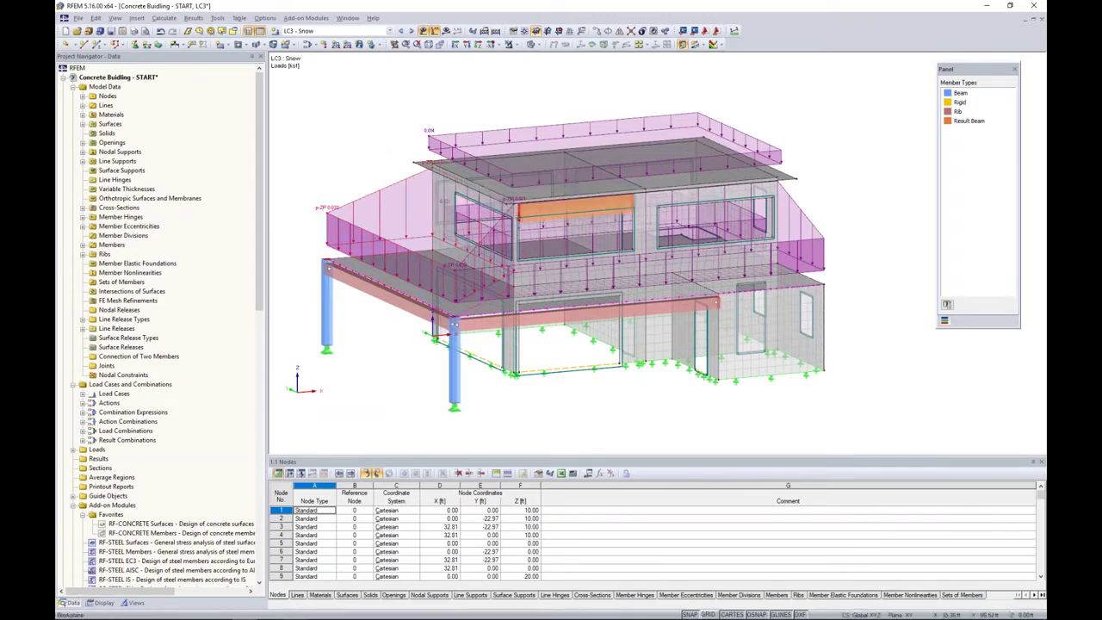
ctrl+middle_drag(367, 165, 353, 146)
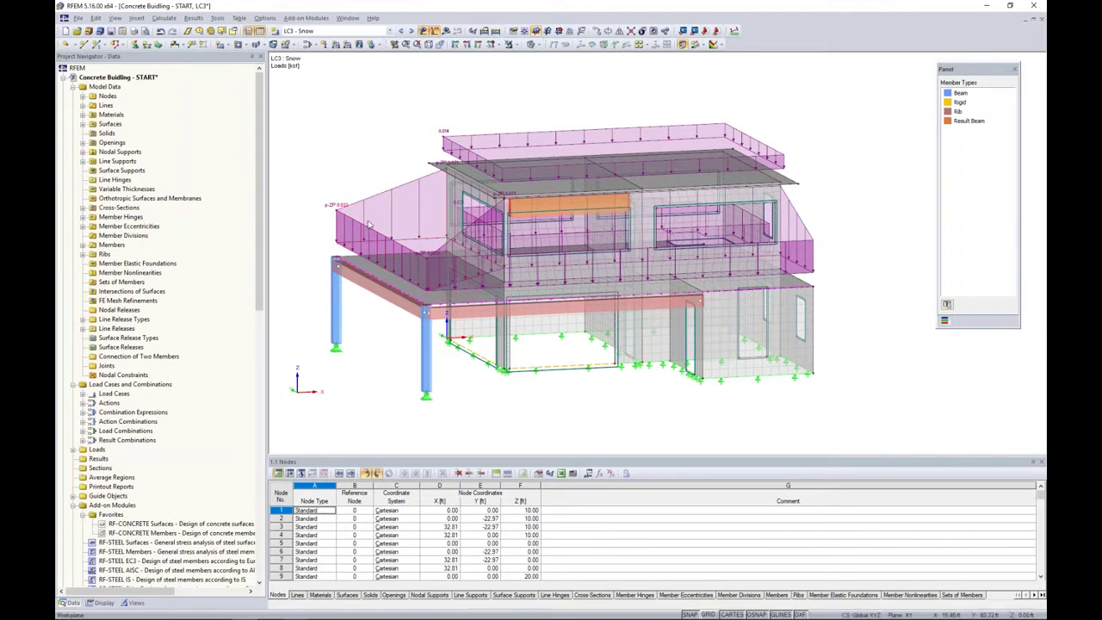
Examine the LC4 - Wind X loads on the building's walls from several sides.
click(411, 30)
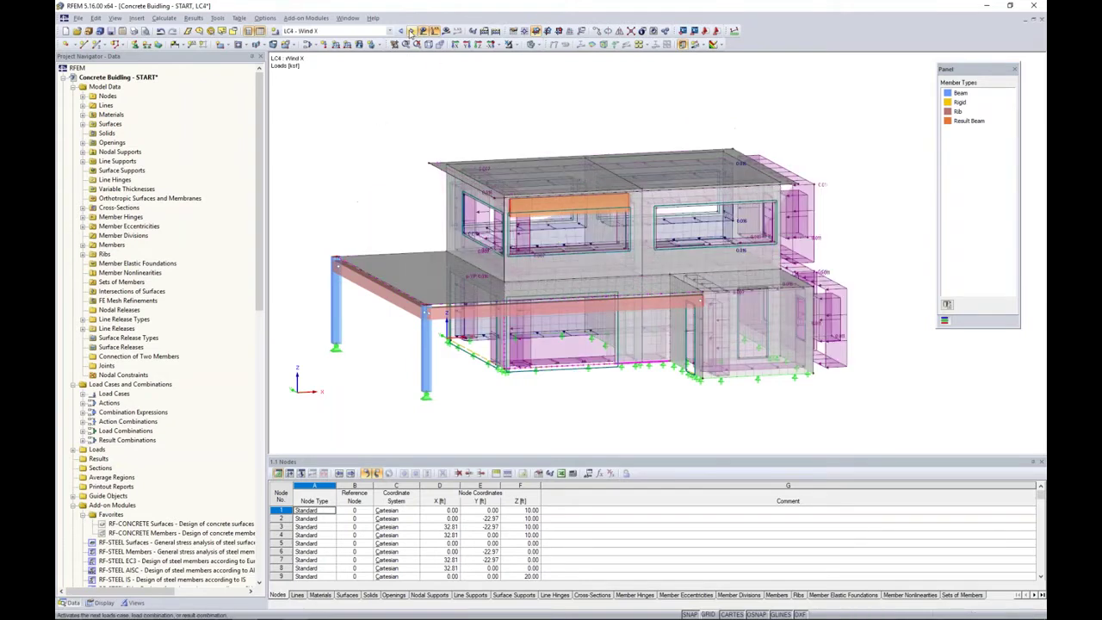
ctrl+middle_drag(898, 386, 818, 391)
ctrl+middle_drag(865, 356, 761, 363)
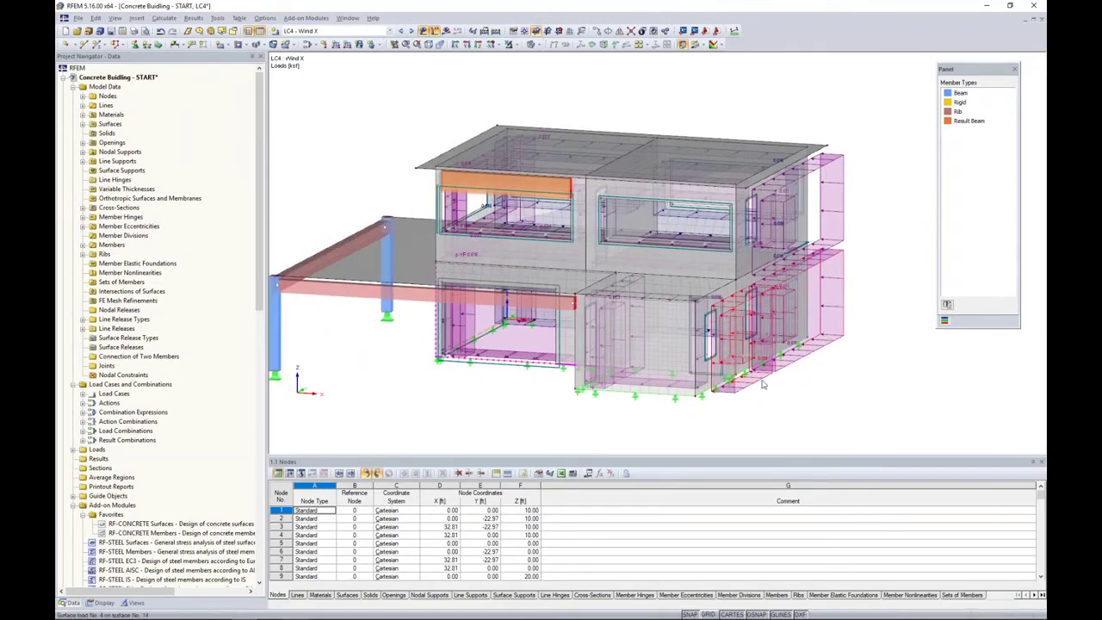
ctrl+middle_drag(405, 385, 457, 382)
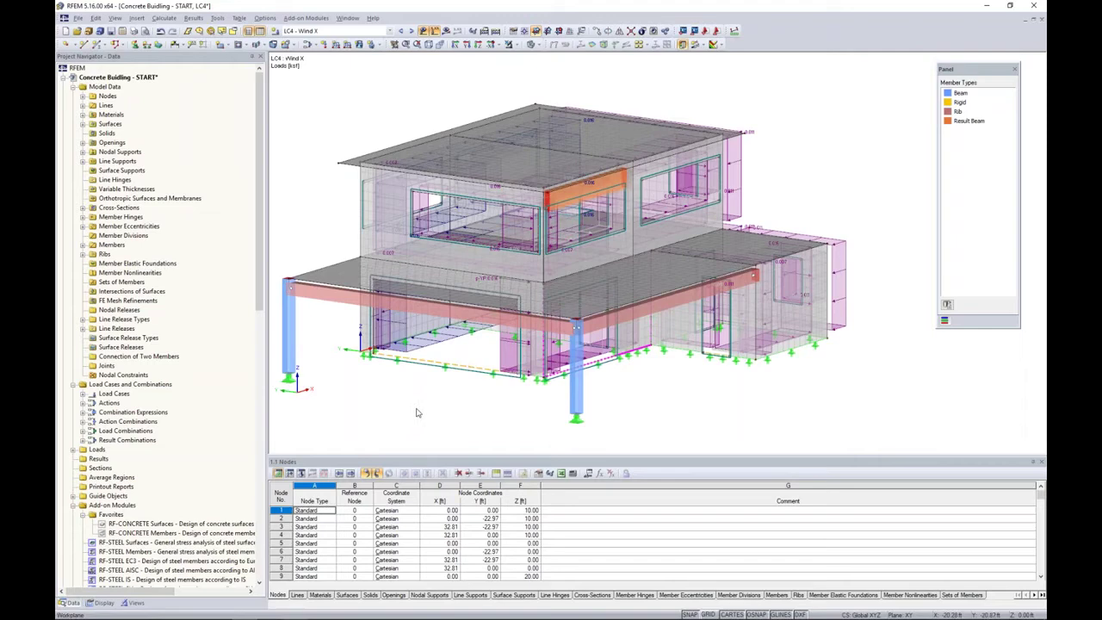
Examine the LC5 - Wind Y loads on the building's walls from several sides.
click(413, 31)
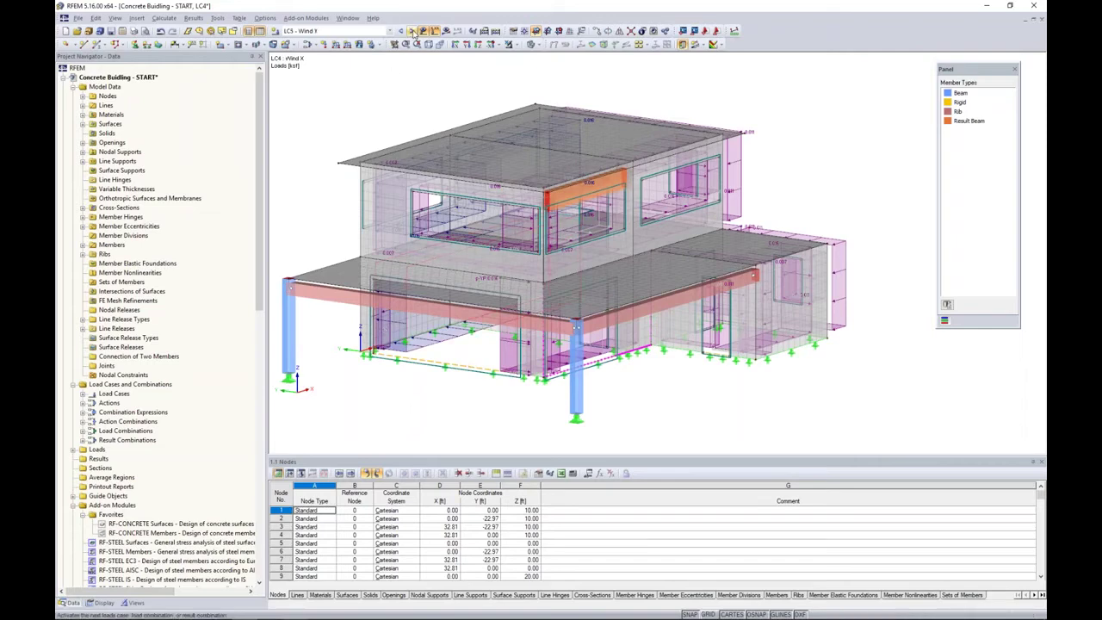
ctrl+middle_drag(448, 220, 751, 196)
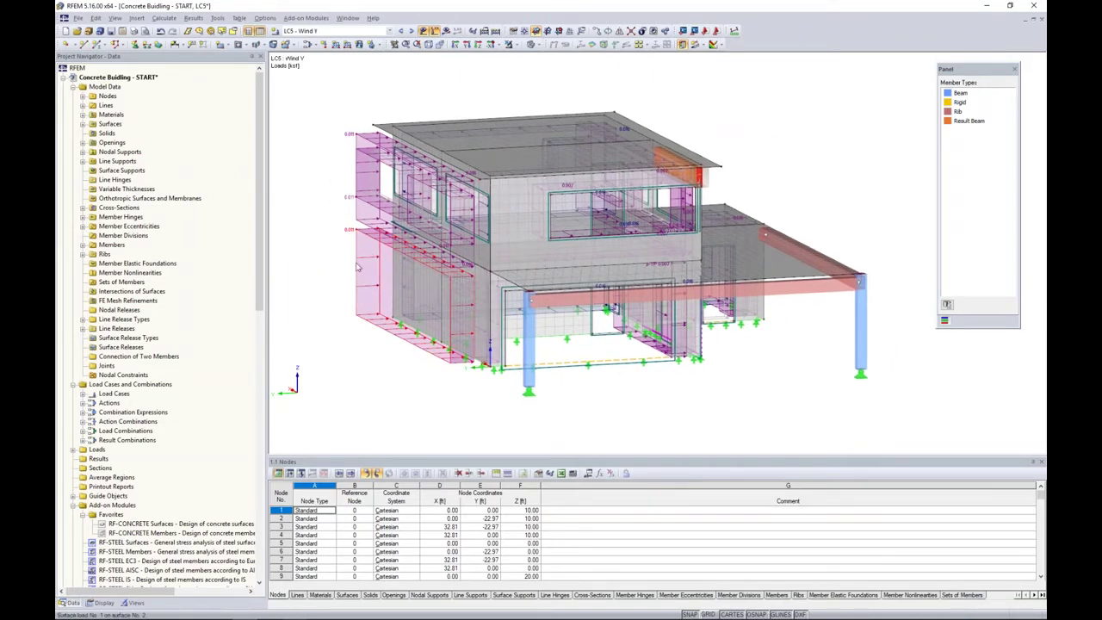
ctrl+middle_drag(772, 384, 401, 386)
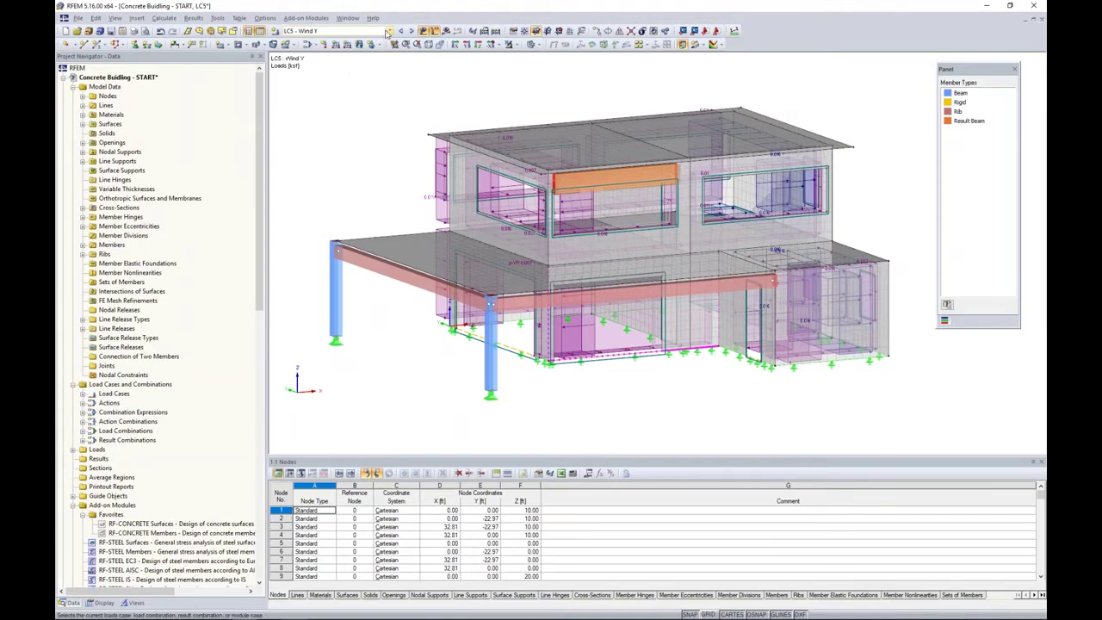
Review the list of existing load combinations in the load cases and combinations settings.
click(307, 44)
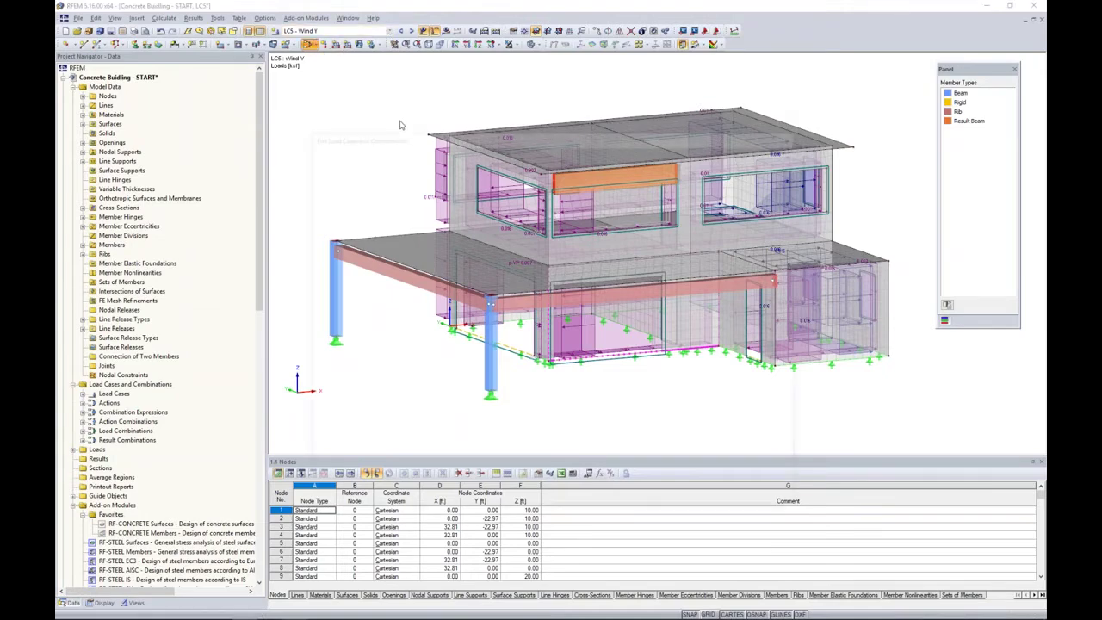
click(496, 151)
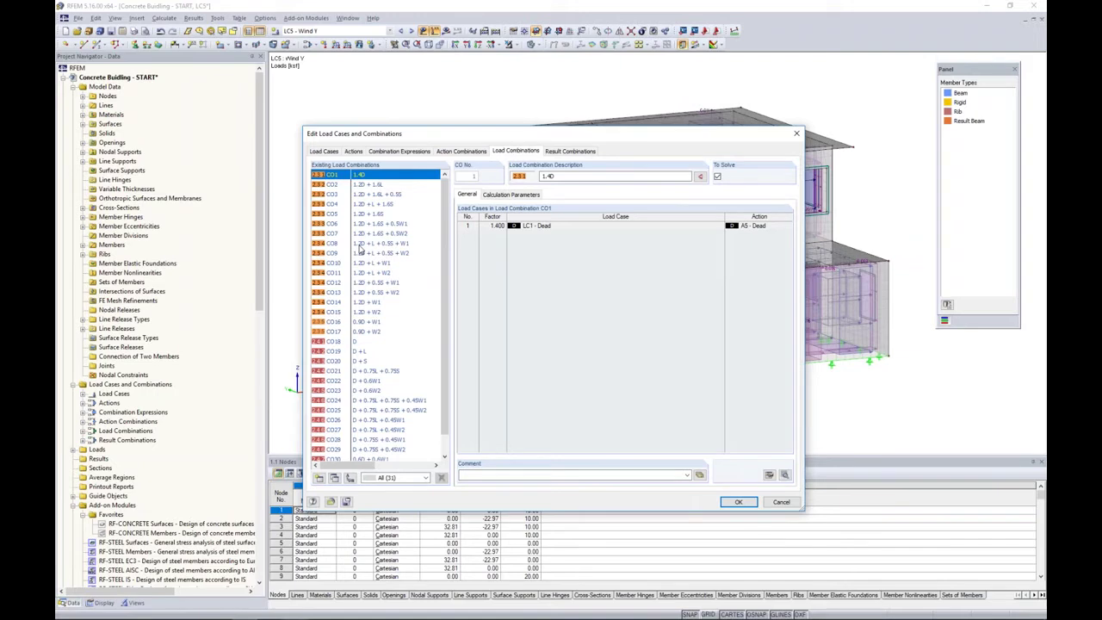
scroll(361, 249, down, 1)
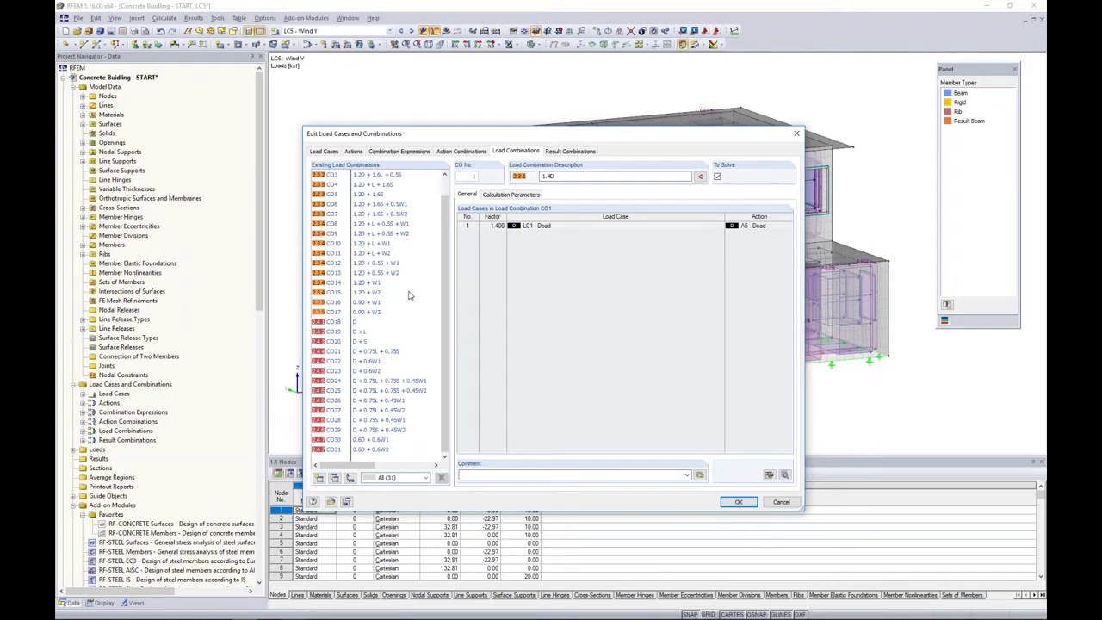
click(737, 502)
Display the loads of combination CO12 - 1.2D + 0.5S + W1, browse the following combinations, and return to CO15 - 1.2D + W2.
click(390, 31)
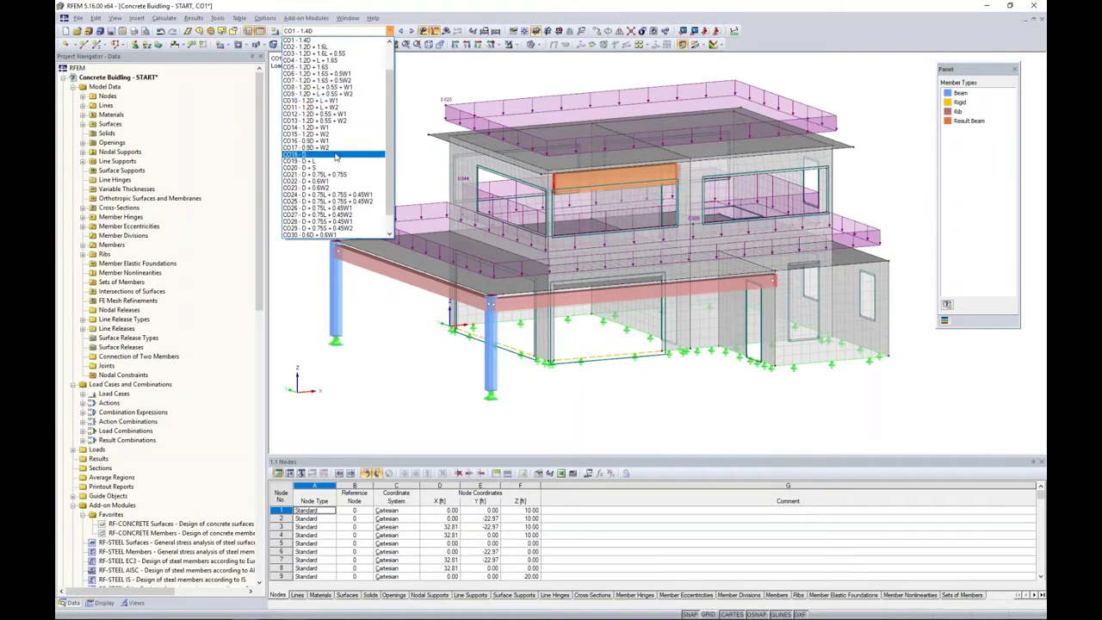
click(328, 115)
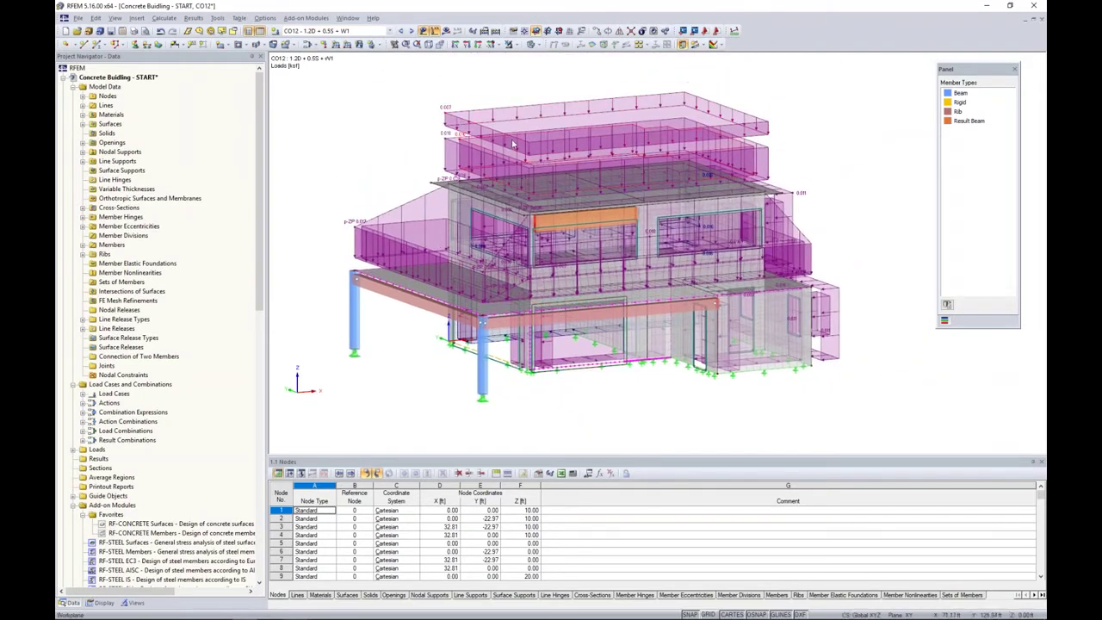
click(411, 31)
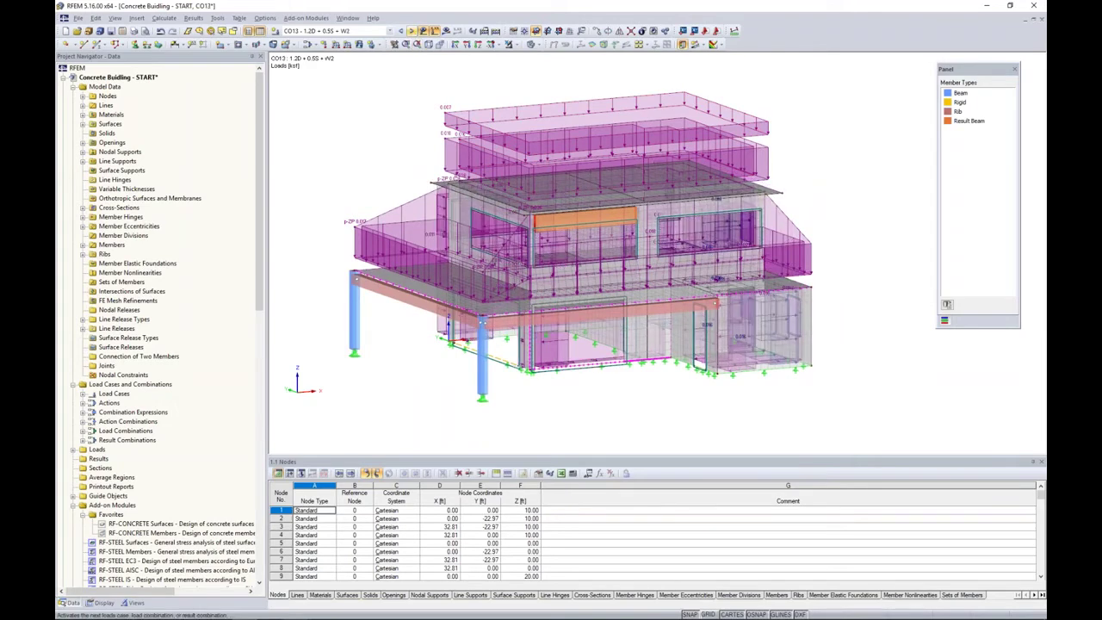
click(411, 30)
click(412, 31)
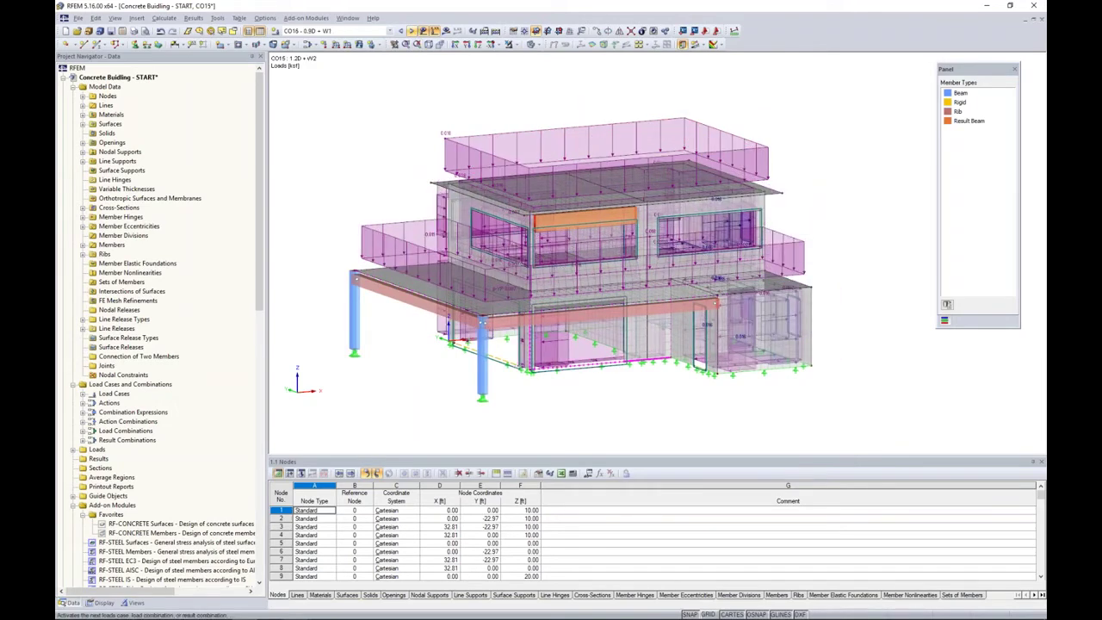
click(411, 31)
click(411, 31)
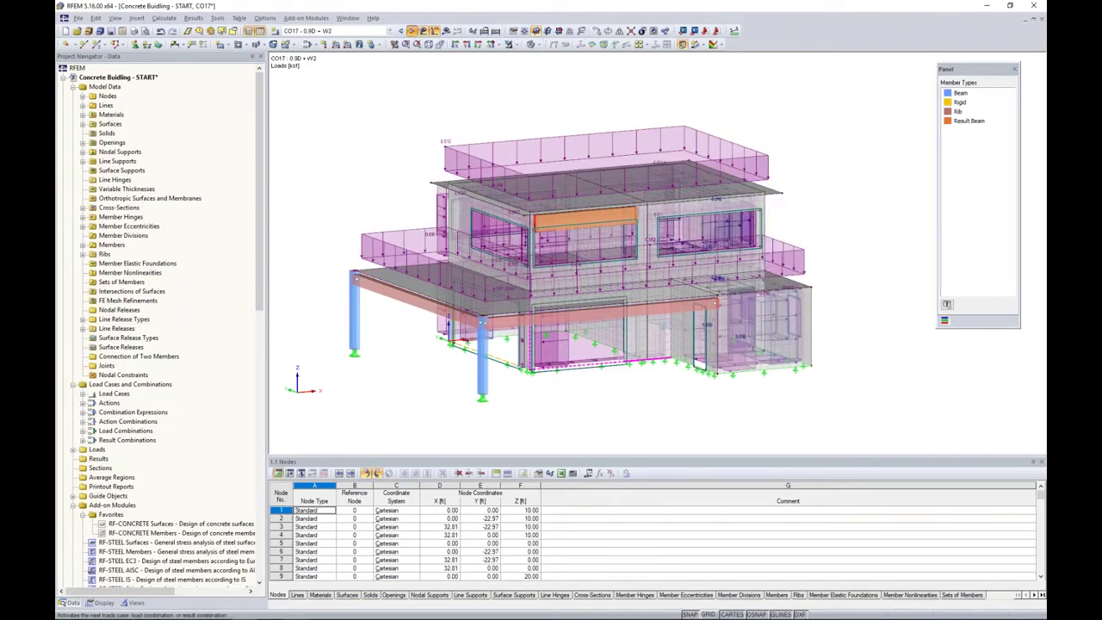
click(412, 31)
click(400, 32)
click(400, 32)
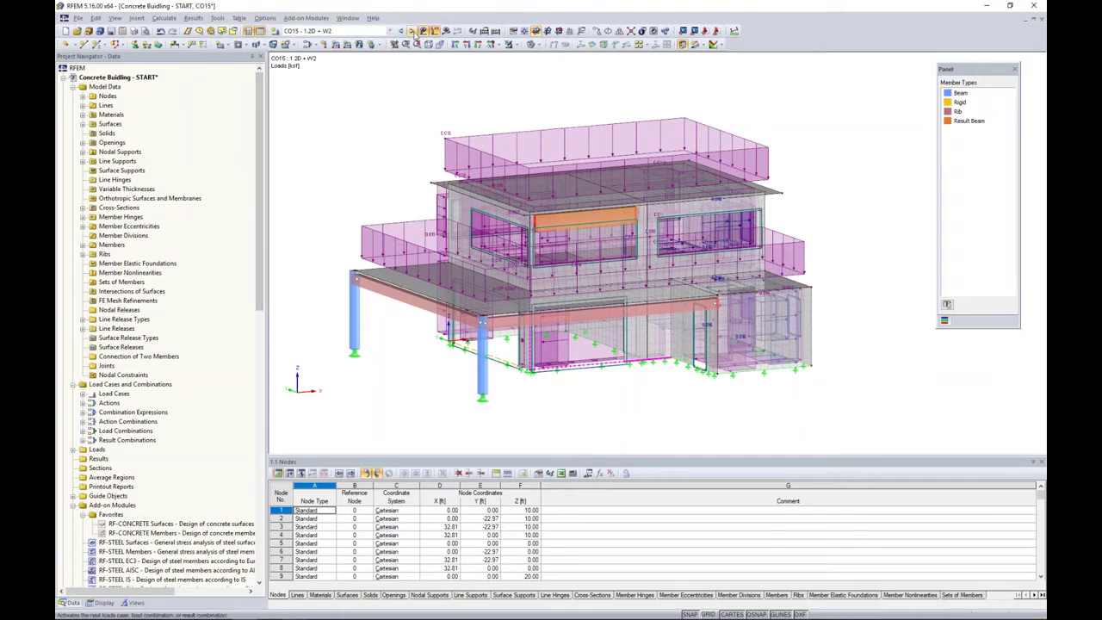
Hide the load display and calculate all results for the model.
click(423, 31)
click(164, 18)
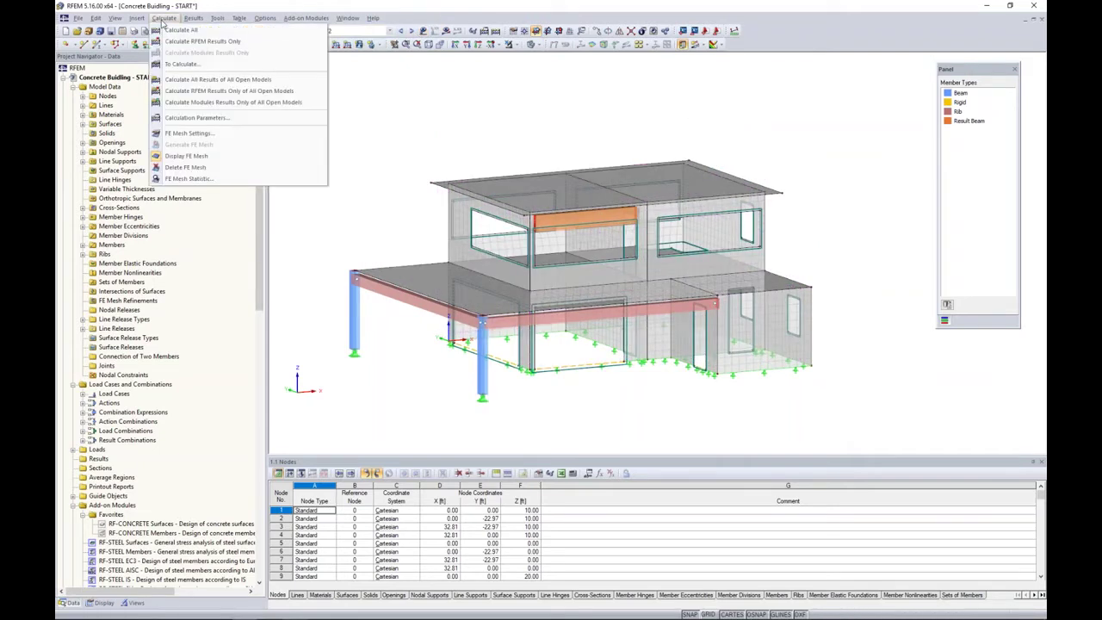
click(179, 29)
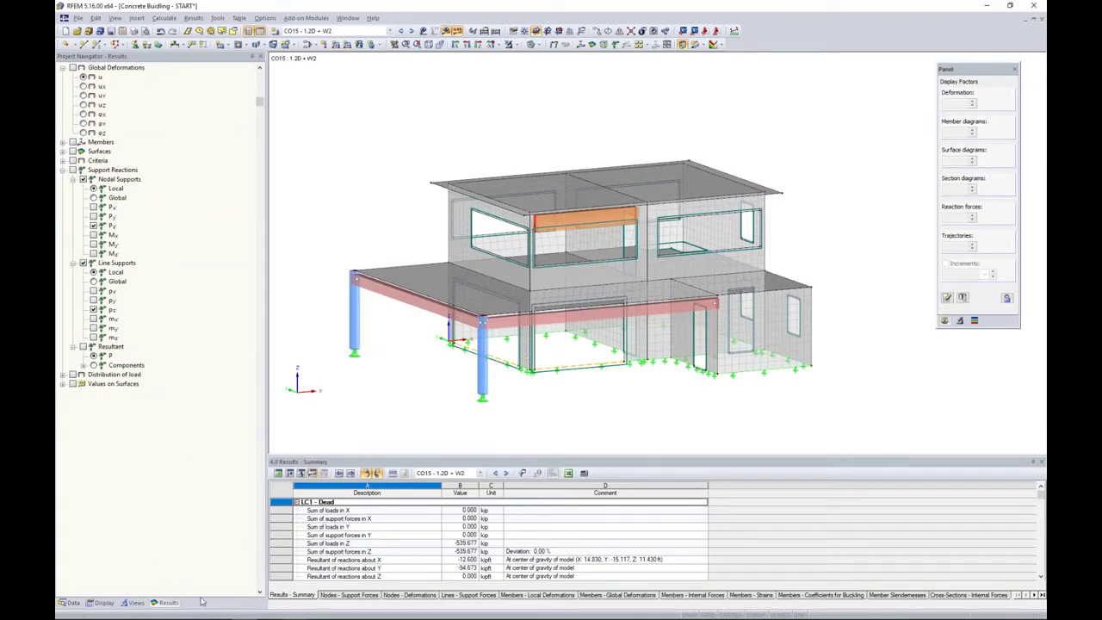
Show the total global deformations u for CO15 - 1.2D + W2 with the model displayed as a wireframe.
click(74, 68)
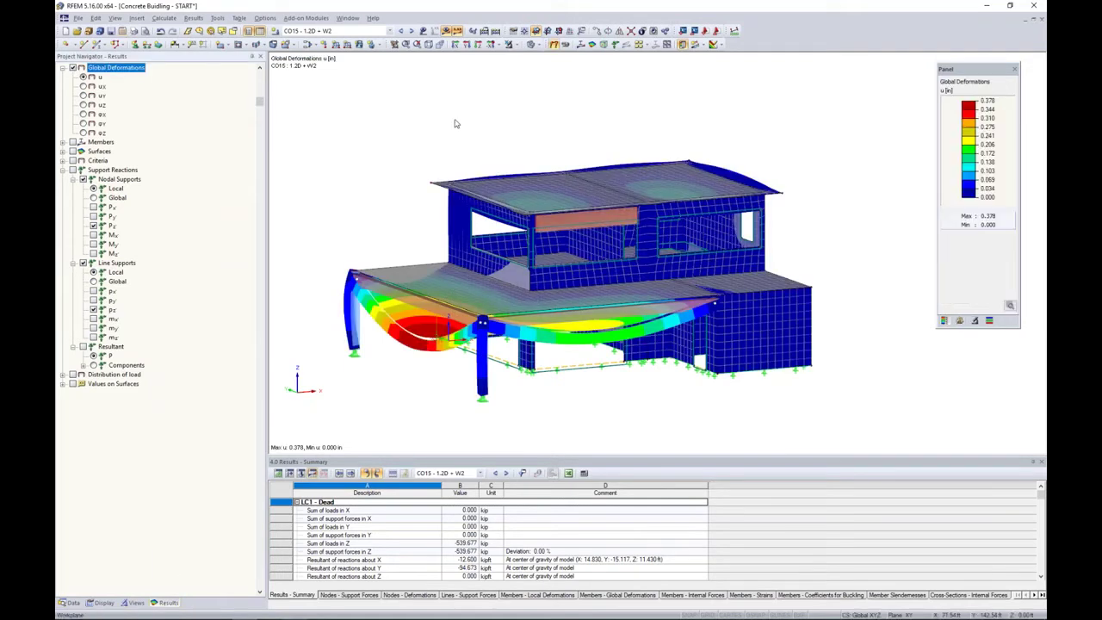
click(535, 45)
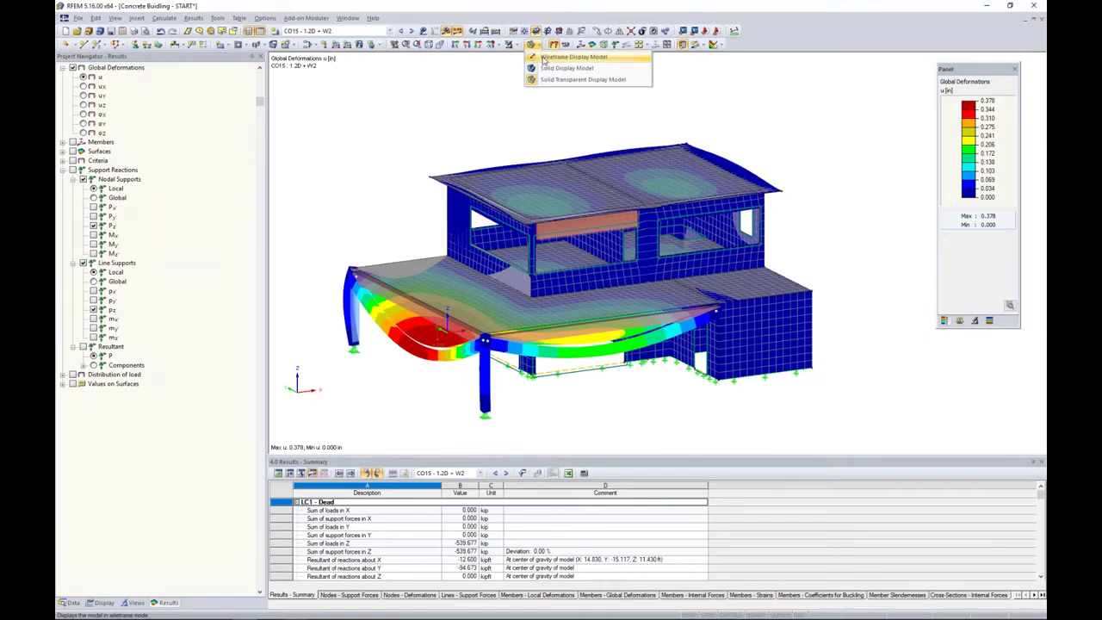
click(566, 68)
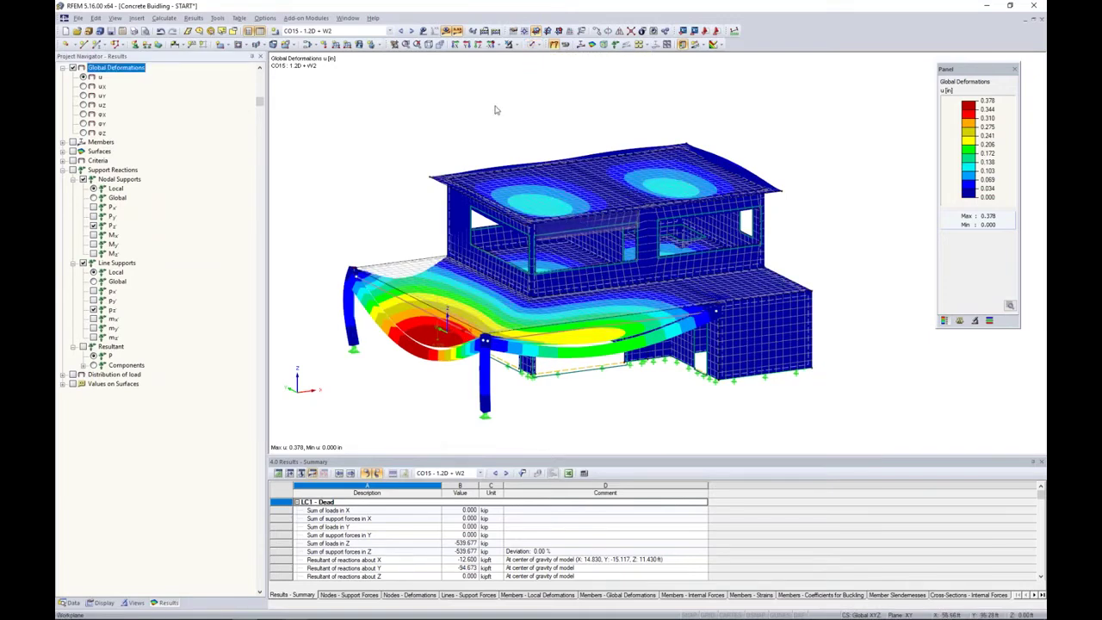
Compare the global deformations of combinations CO16 through CO19 - D + L, and hide the results.
click(412, 31)
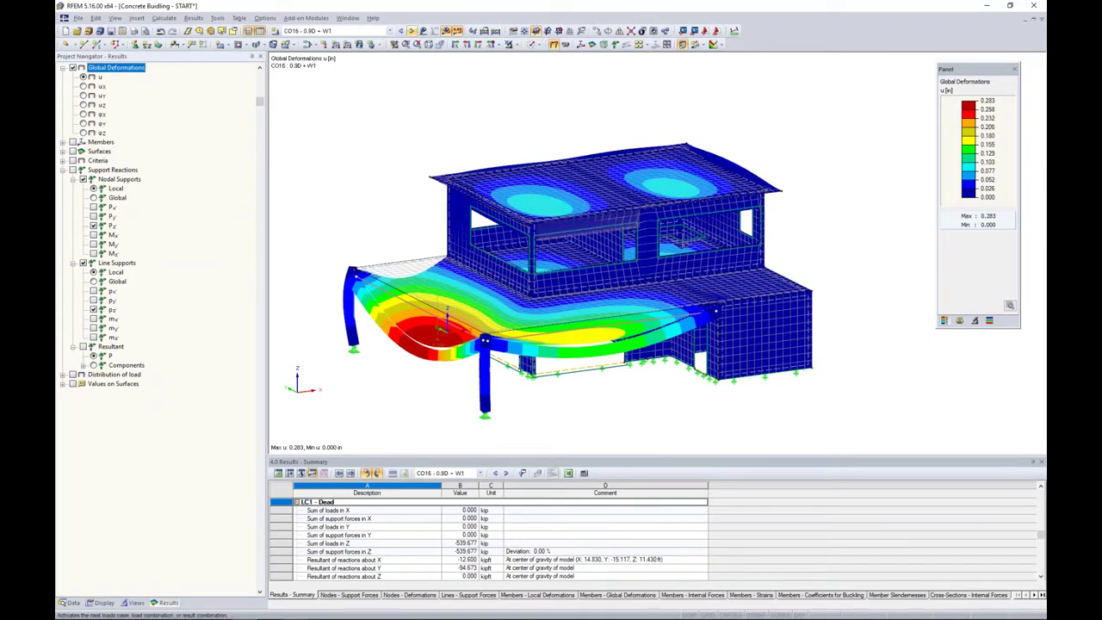
click(411, 31)
click(411, 31)
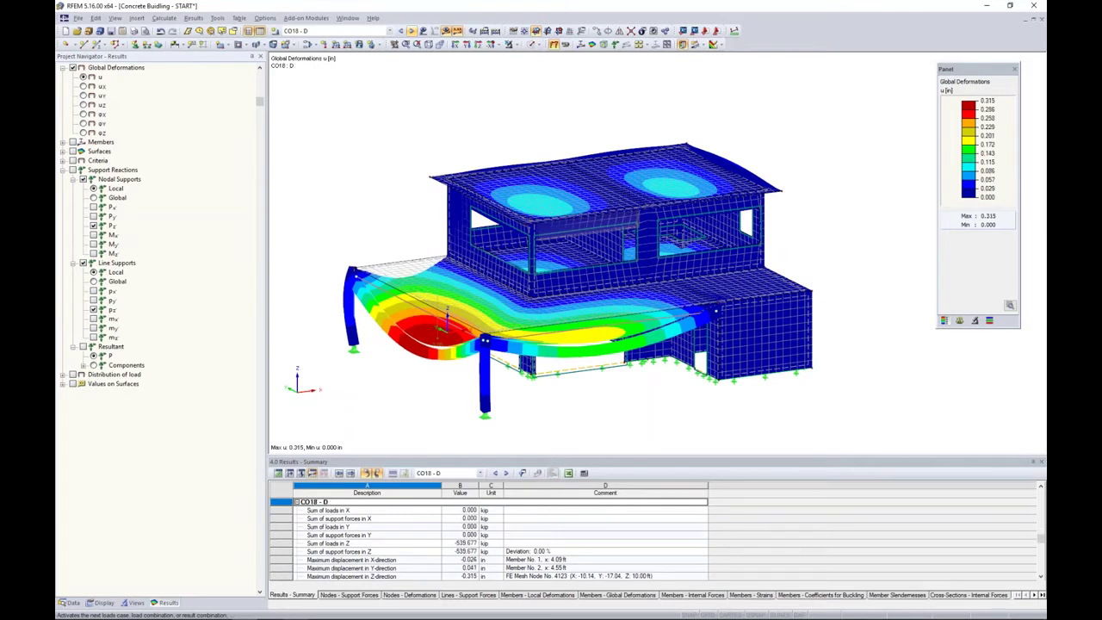
click(412, 31)
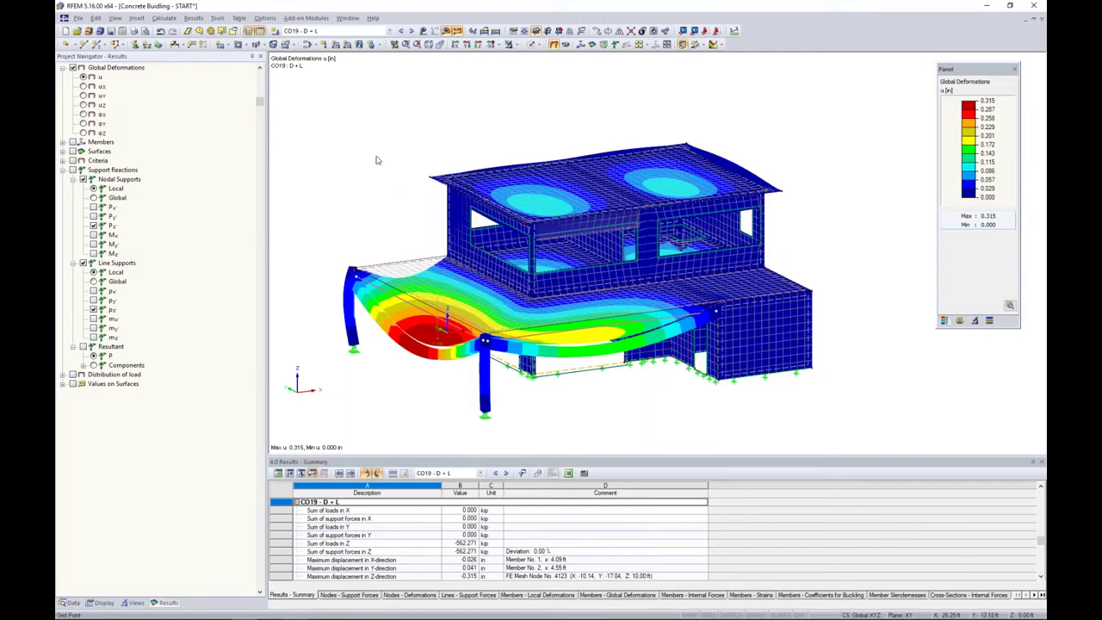
click(446, 31)
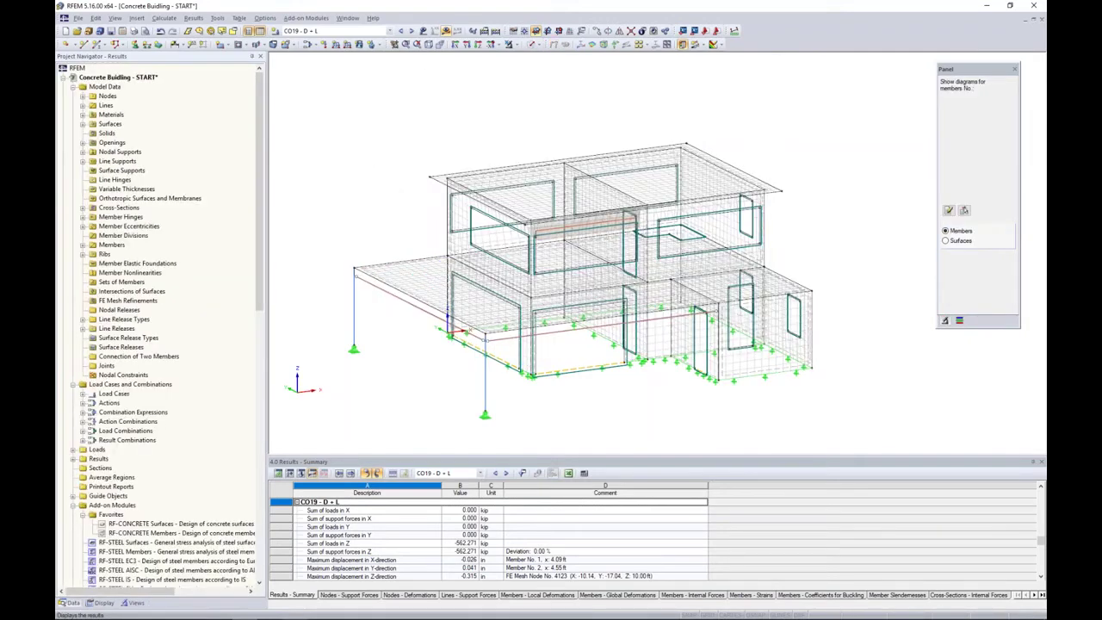
Turn the CO19 - D + L results back on and display the members' internal forces My instead of the global deformations.
ctrl+middle_drag(405, 247, 451, 208)
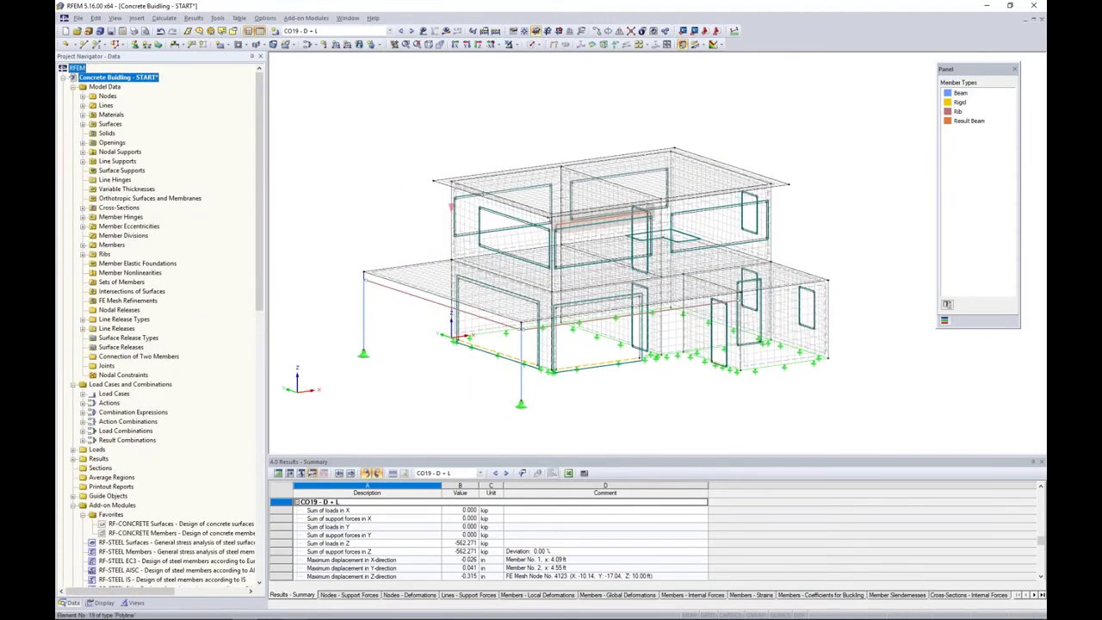
scroll(331, 356, up, 5)
ctrl+middle_drag(535, 240, 495, 233)
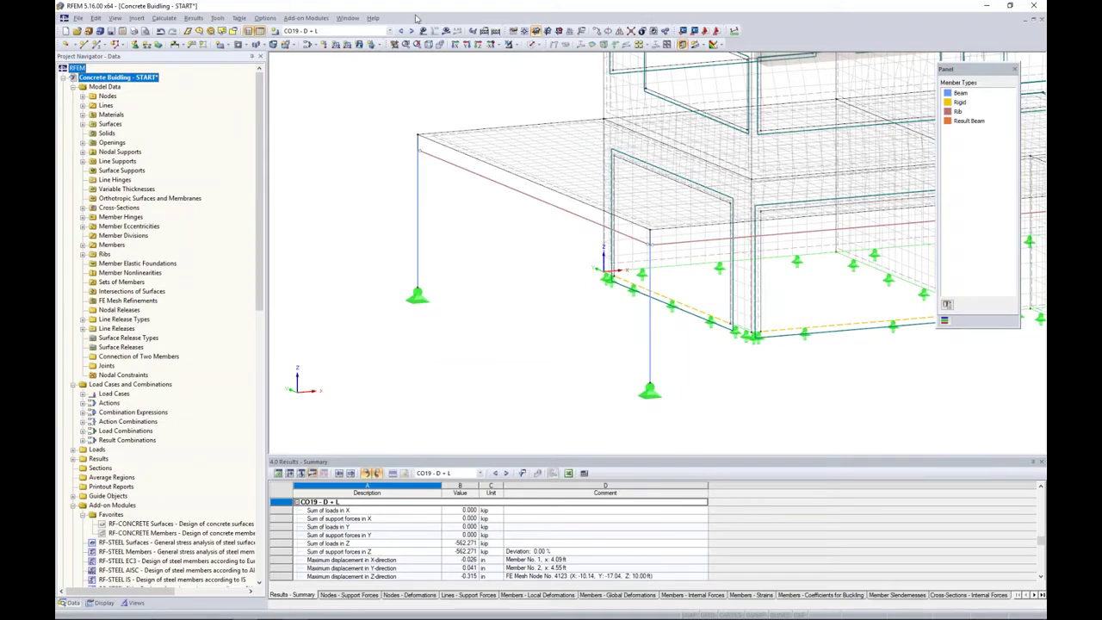
click(445, 31)
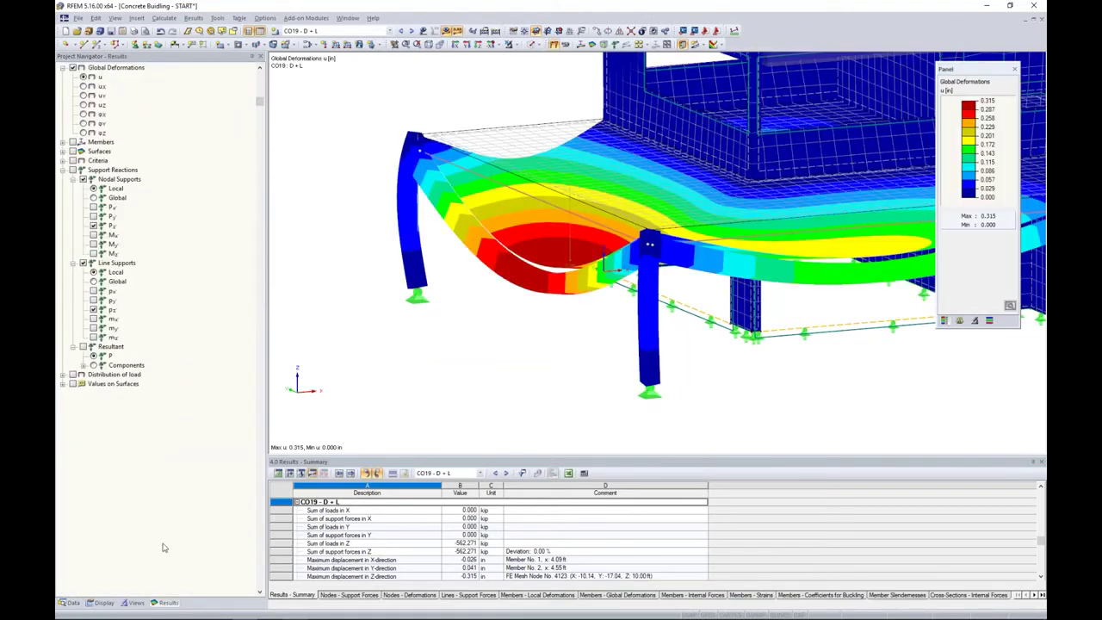
click(63, 144)
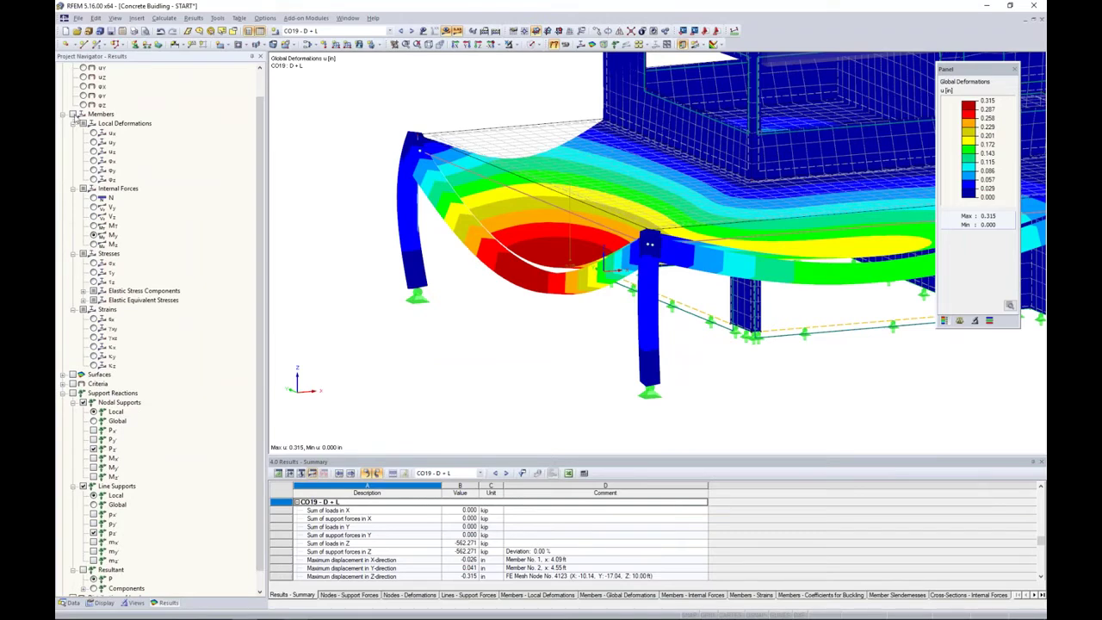
click(74, 114)
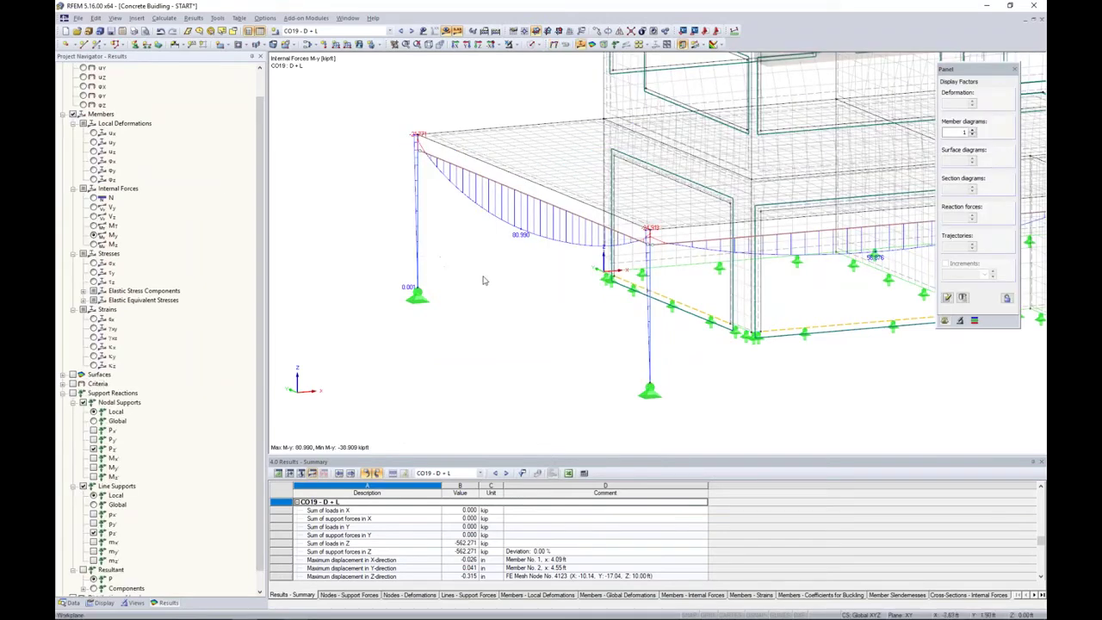
scroll(488, 289, up, 1)
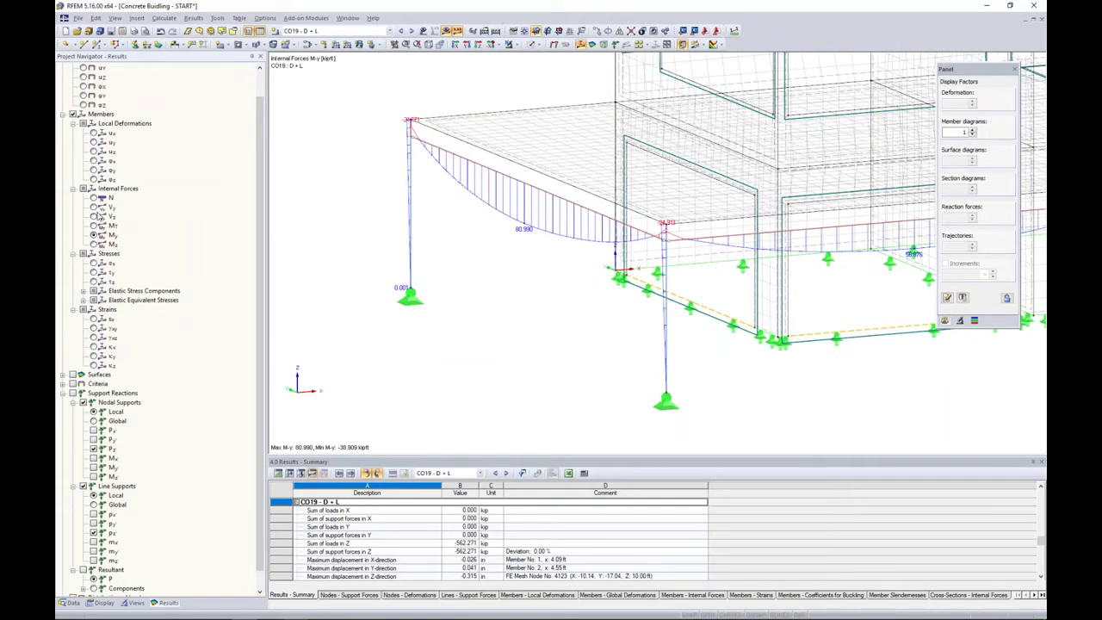
Examine the axial force N and shear force Vz on the columns and edge beams, and return to the moment My.
click(94, 198)
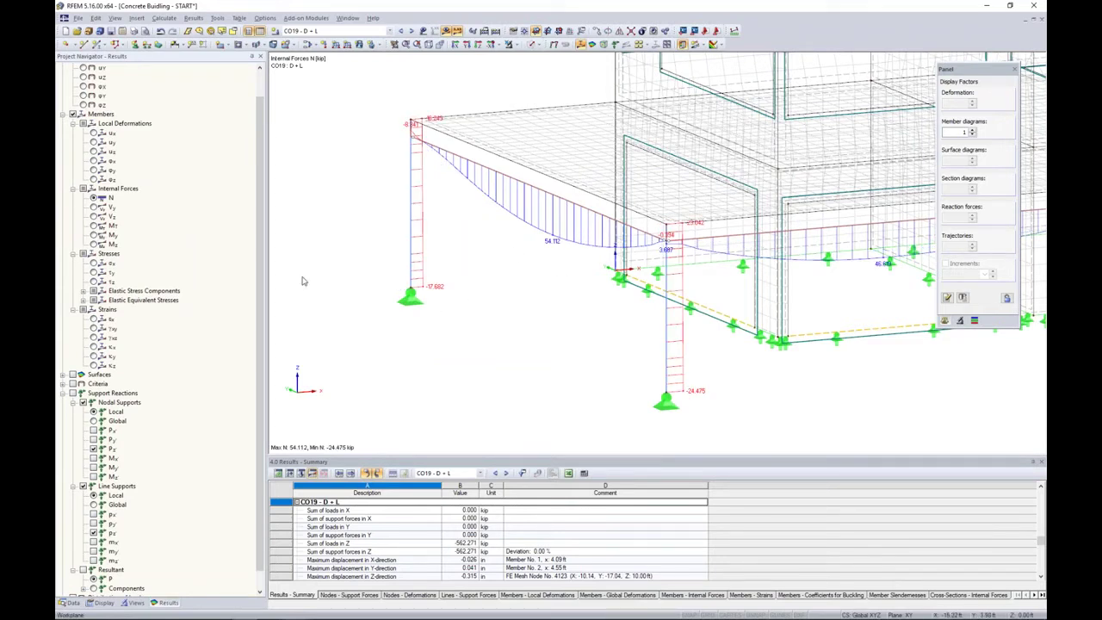
click(93, 216)
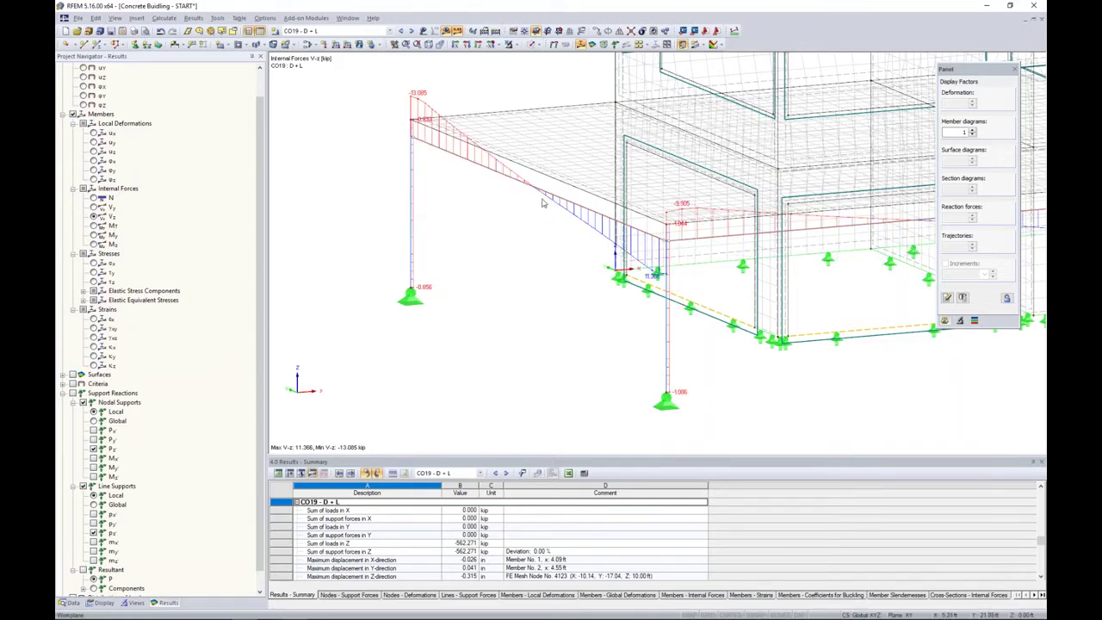
middle_drag(535, 236, 485, 244)
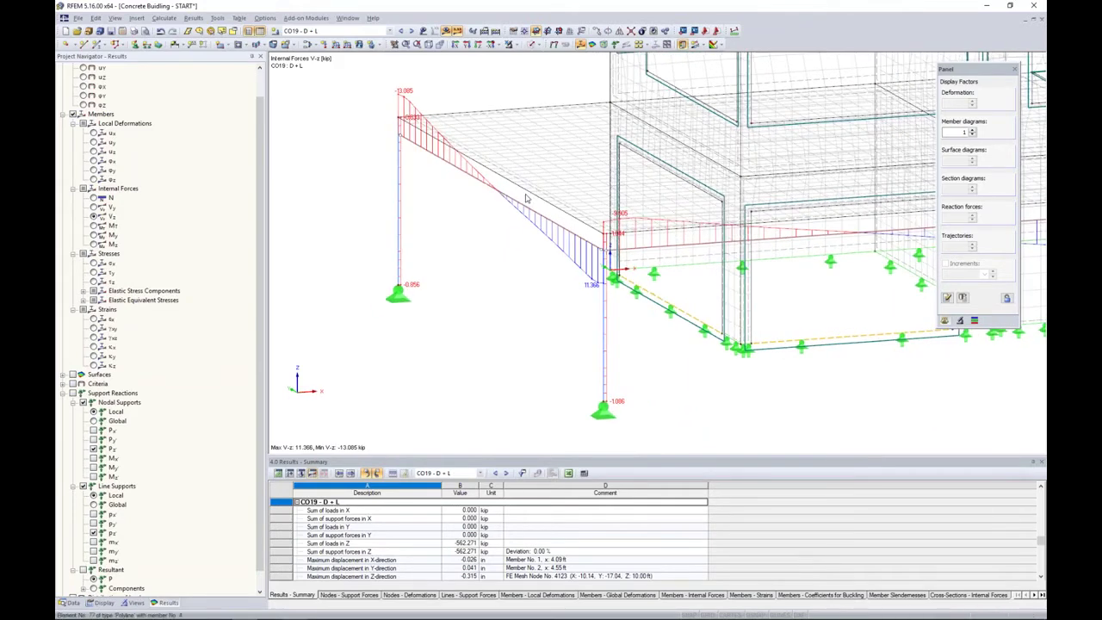
click(93, 234)
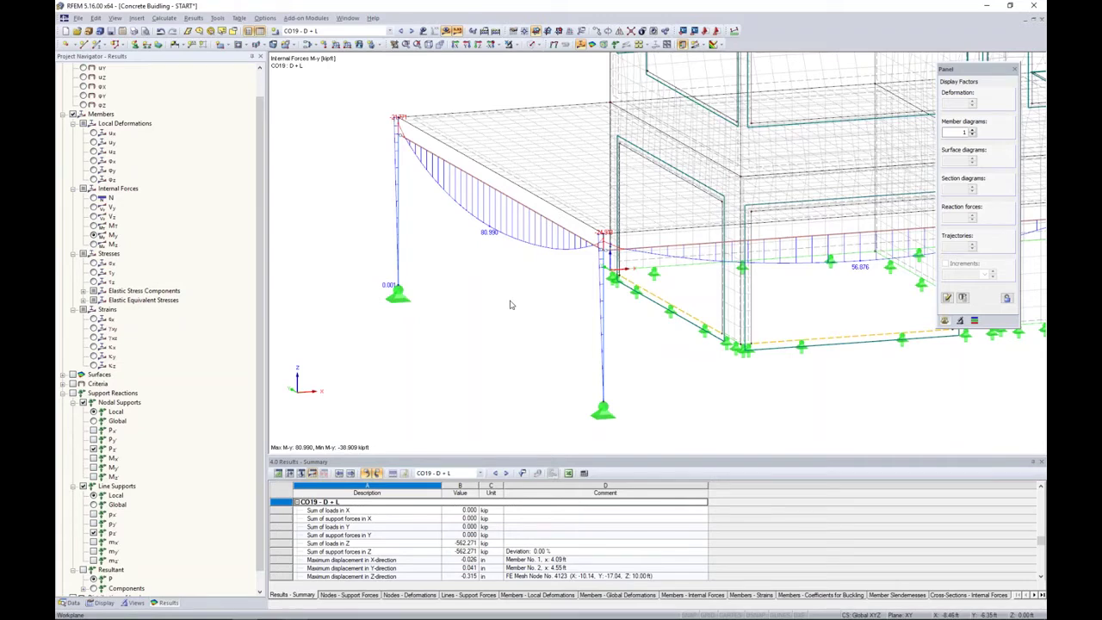
Open the result diagrams of the beam between the two columns, add N and Vz, review them up to CO21, and close them.
right_click(535, 211)
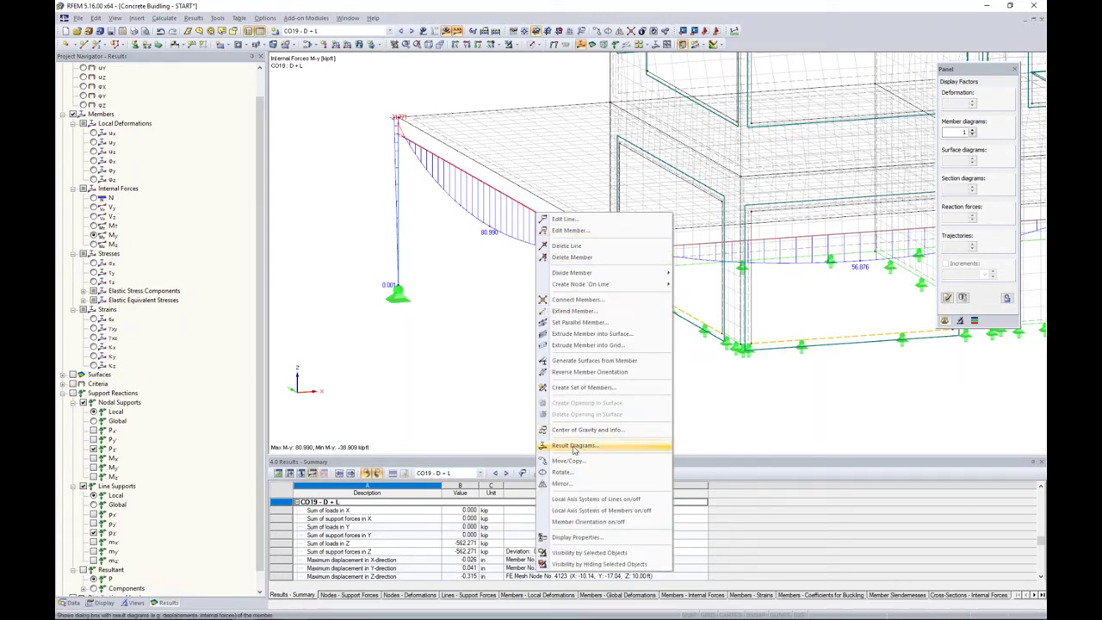
click(574, 446)
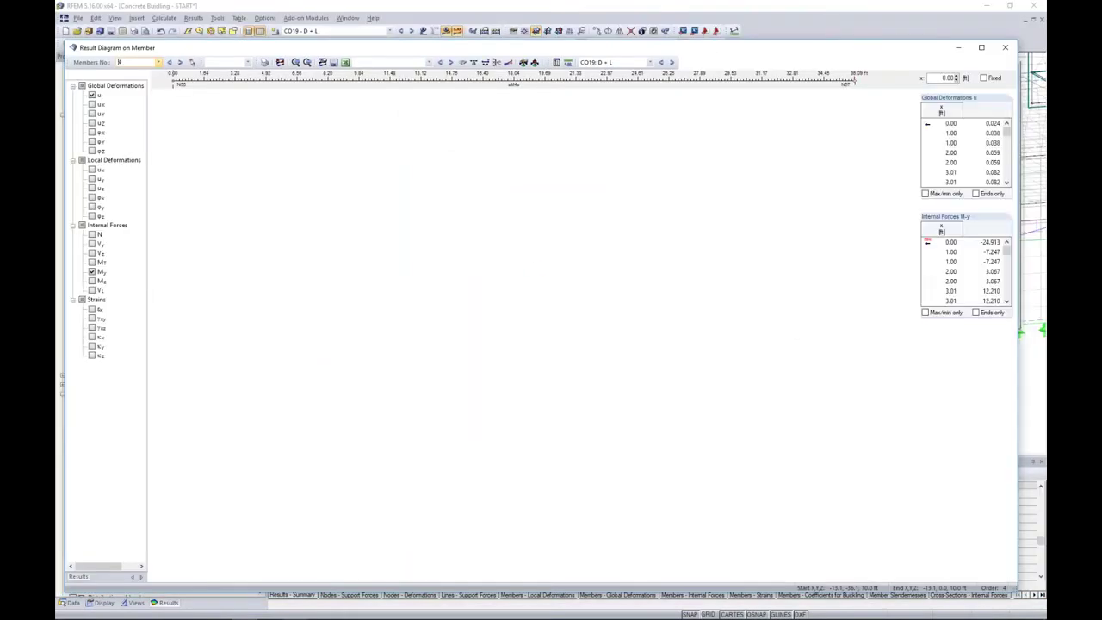
click(92, 234)
click(92, 253)
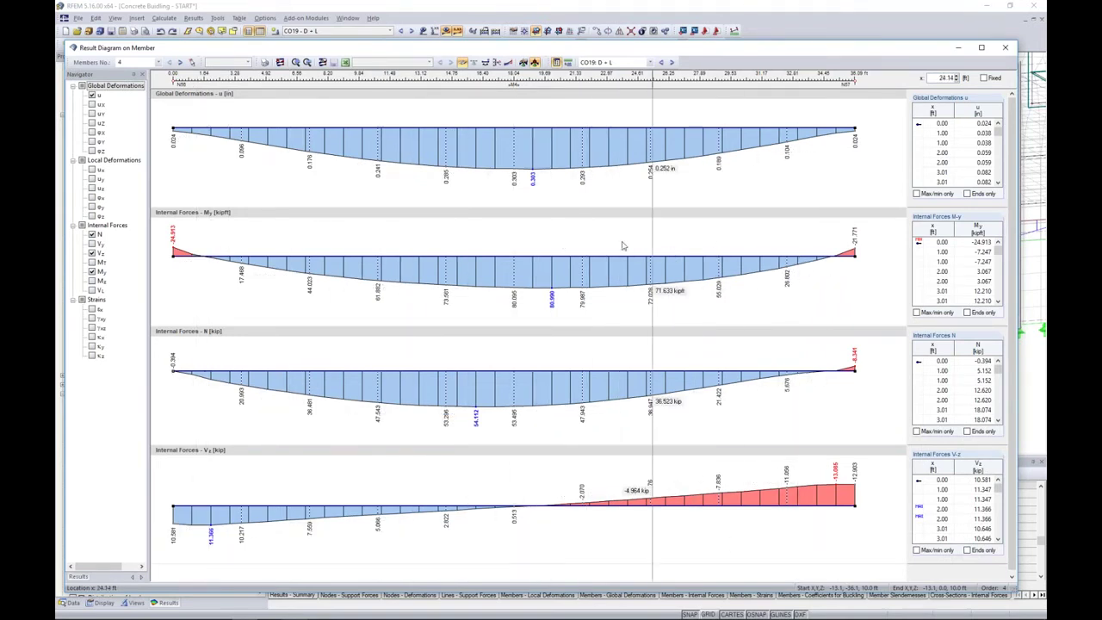
click(672, 63)
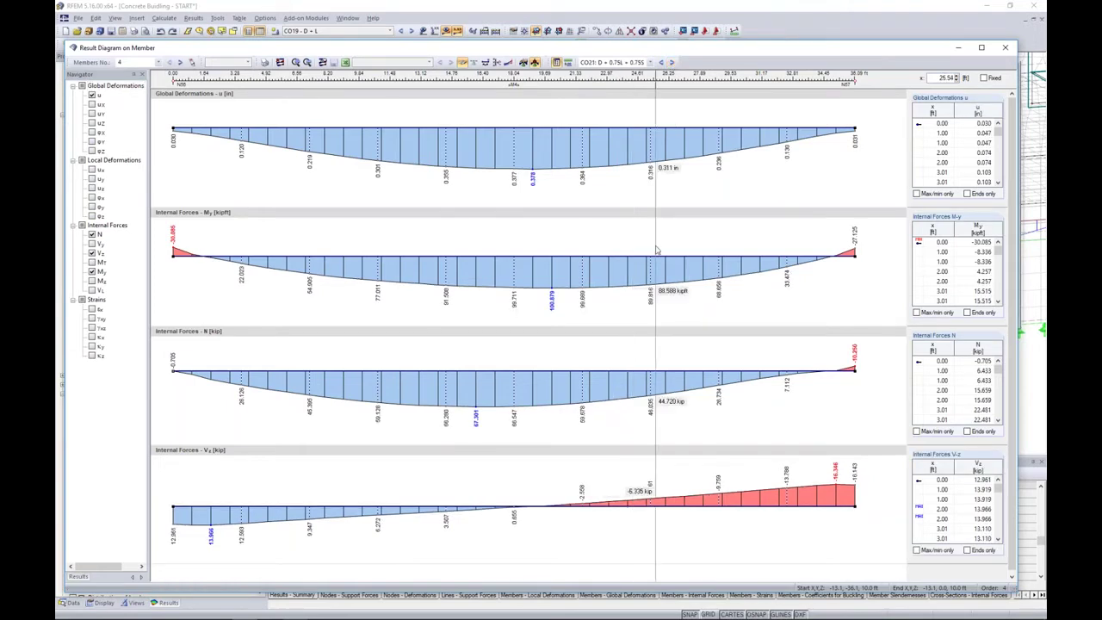
click(1007, 49)
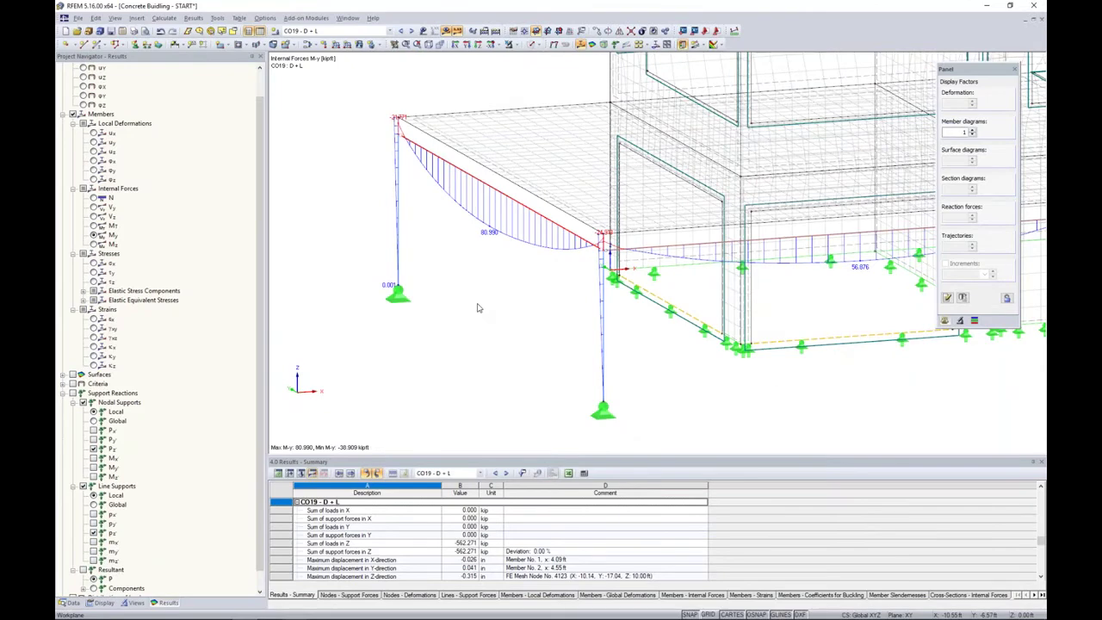
Isolate the result beam above the upper-floor front window by limiting visibility to the selected objects.
scroll(479, 307, down, 2)
middle_drag(742, 264, 589, 327)
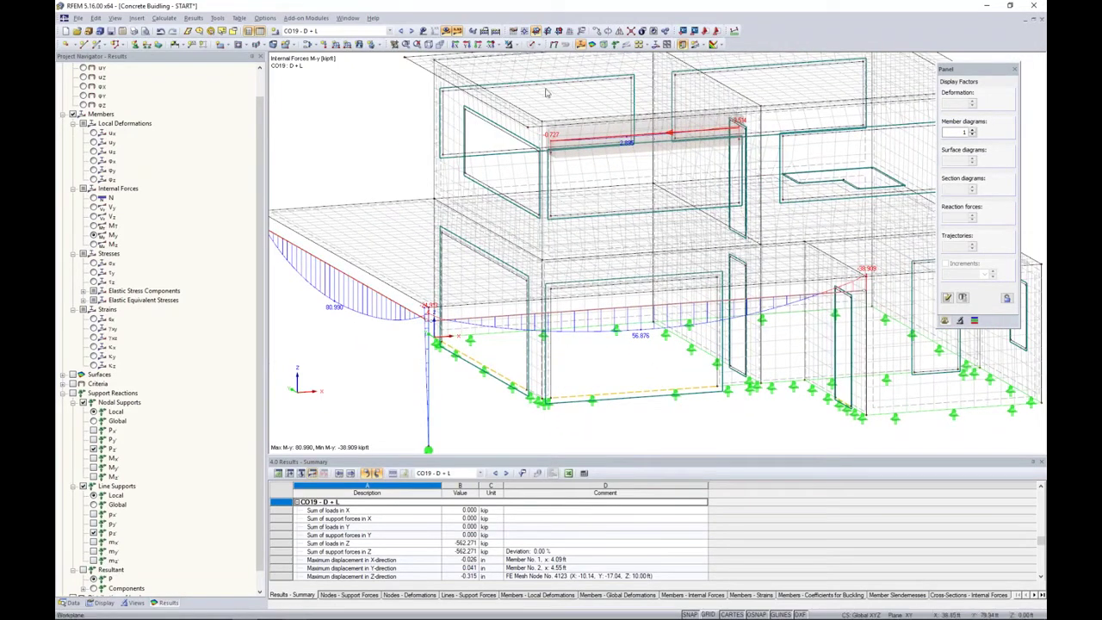
click(517, 44)
click(521, 58)
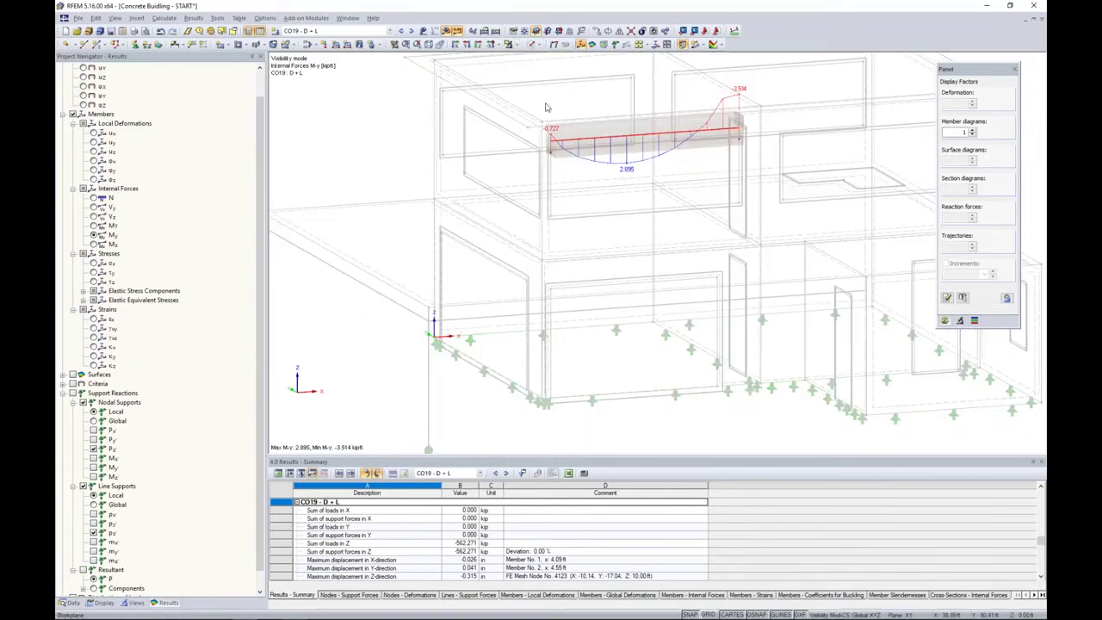
middle_drag(627, 169, 579, 210)
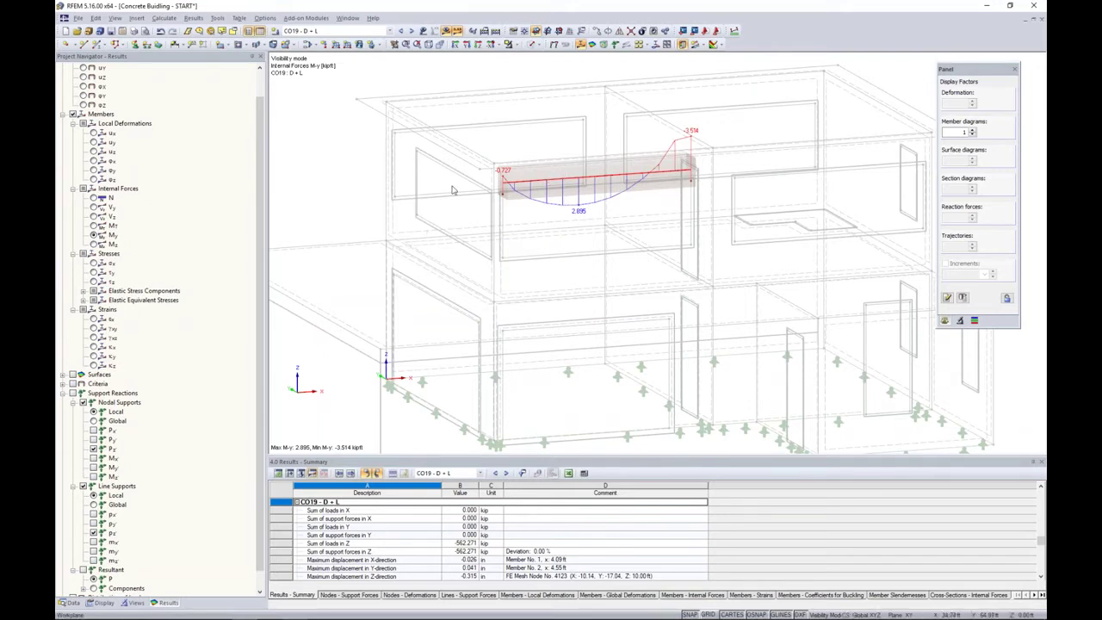
Compare the axial force N and shear force Vz in the isolated result beam, and return to the moment My.
click(95, 198)
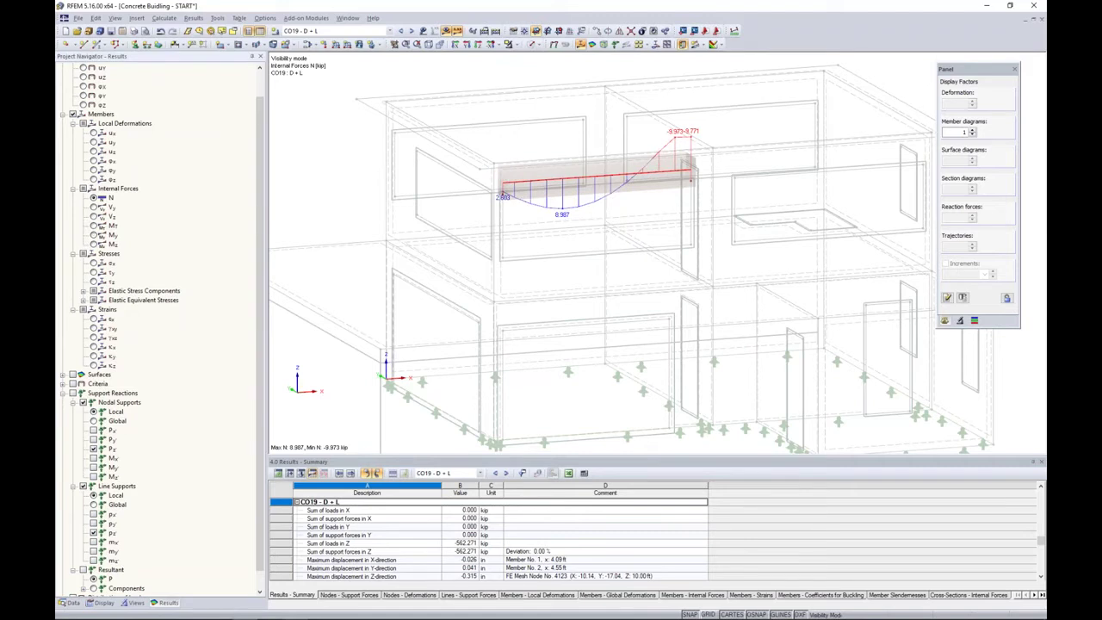
click(94, 217)
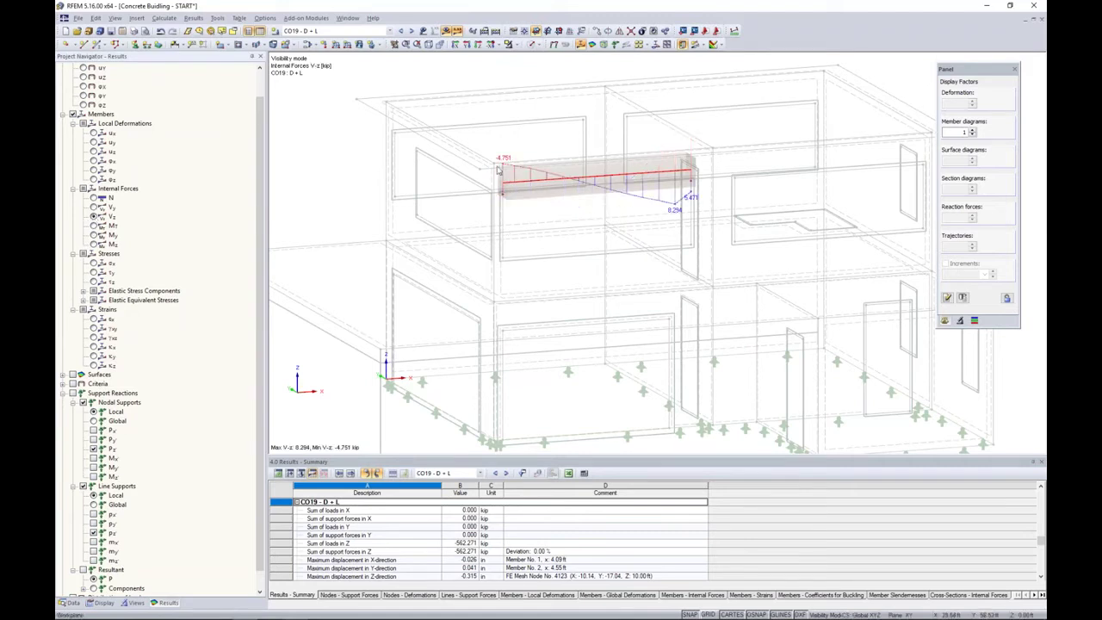
click(94, 235)
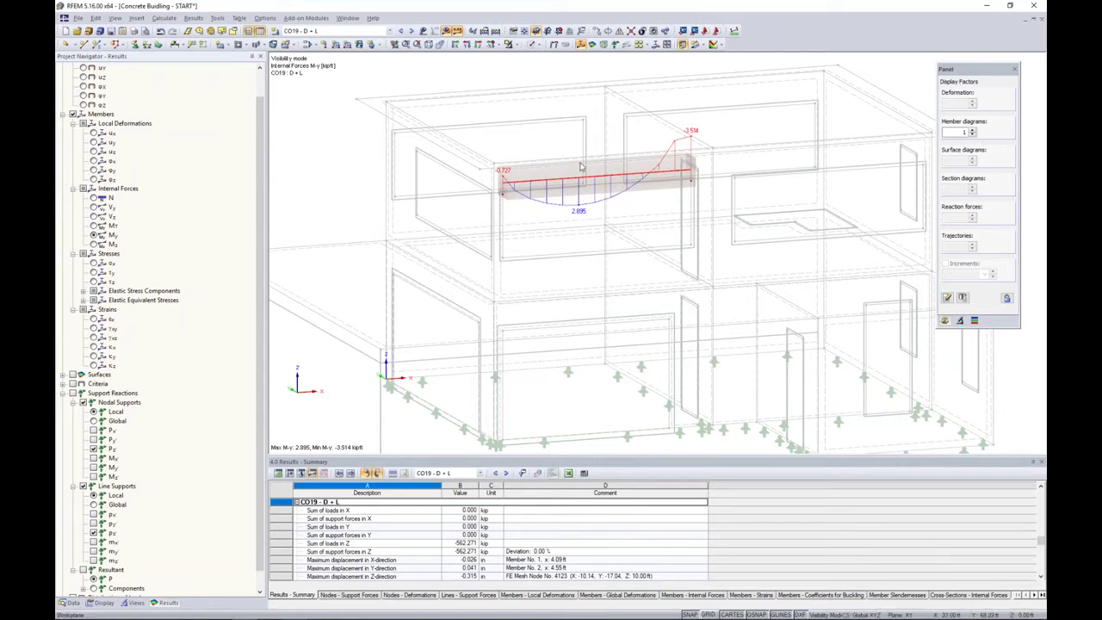
Cancel the visibility mode to bring the whole building back into view.
scroll(573, 214, down, 1)
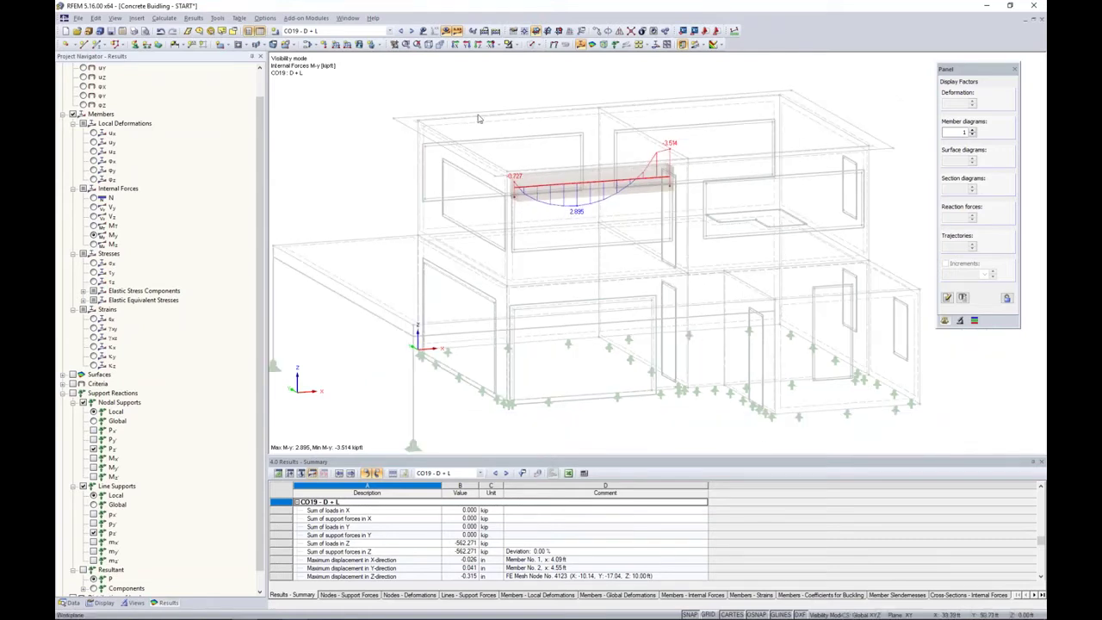
click(517, 46)
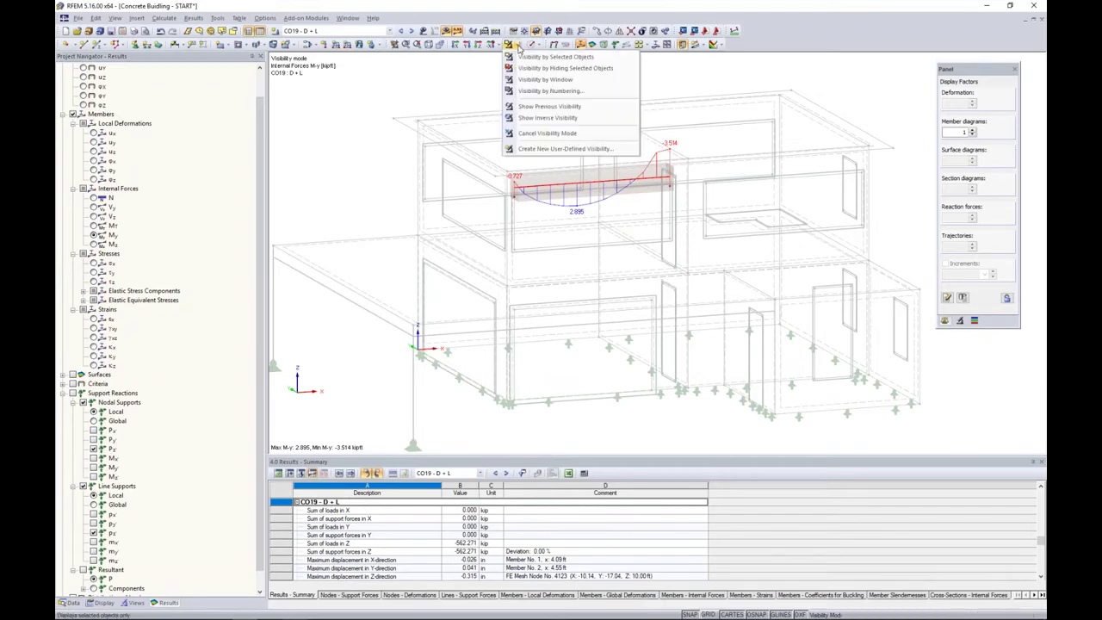
click(548, 133)
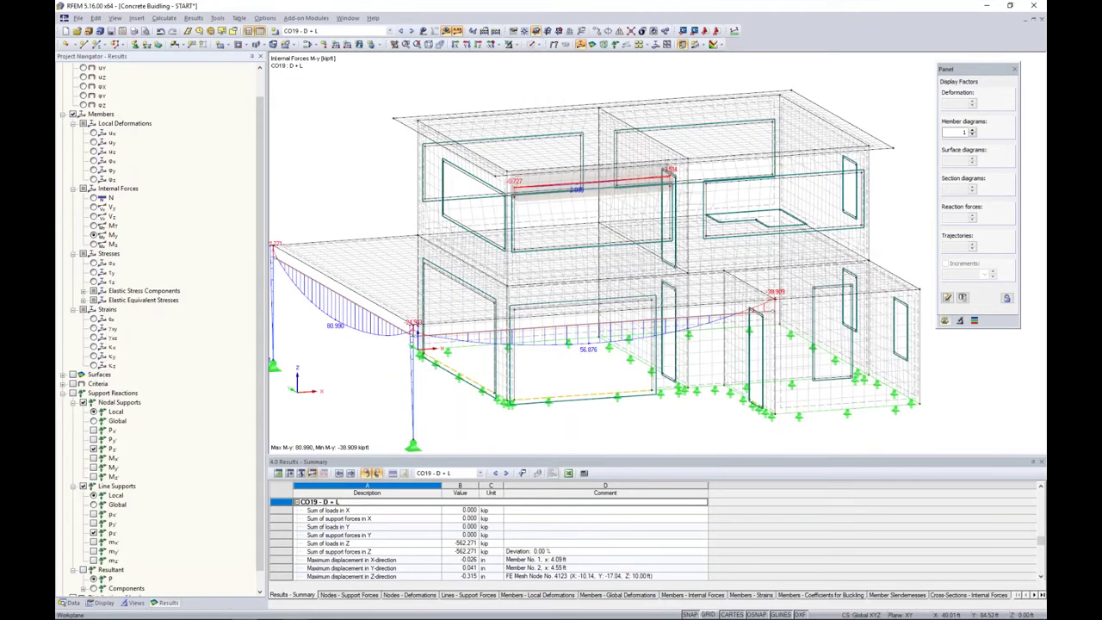
scroll(352, 196, down, 2)
middle_drag(352, 196, 431, 195)
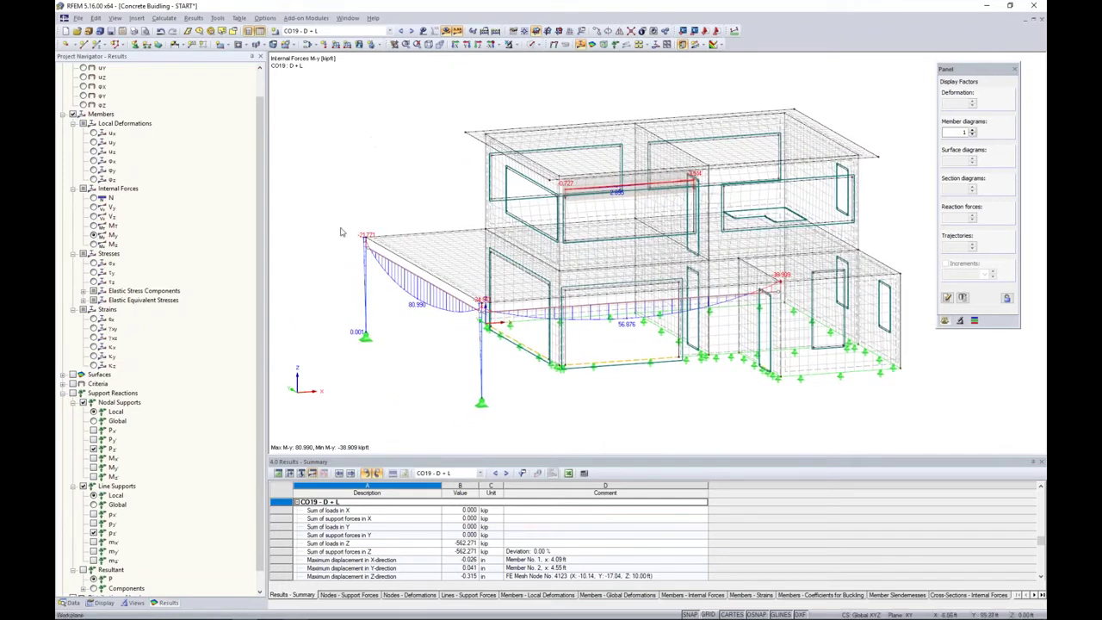
Display the nodal and line support reactions, and show the model as solid transparent.
click(73, 393)
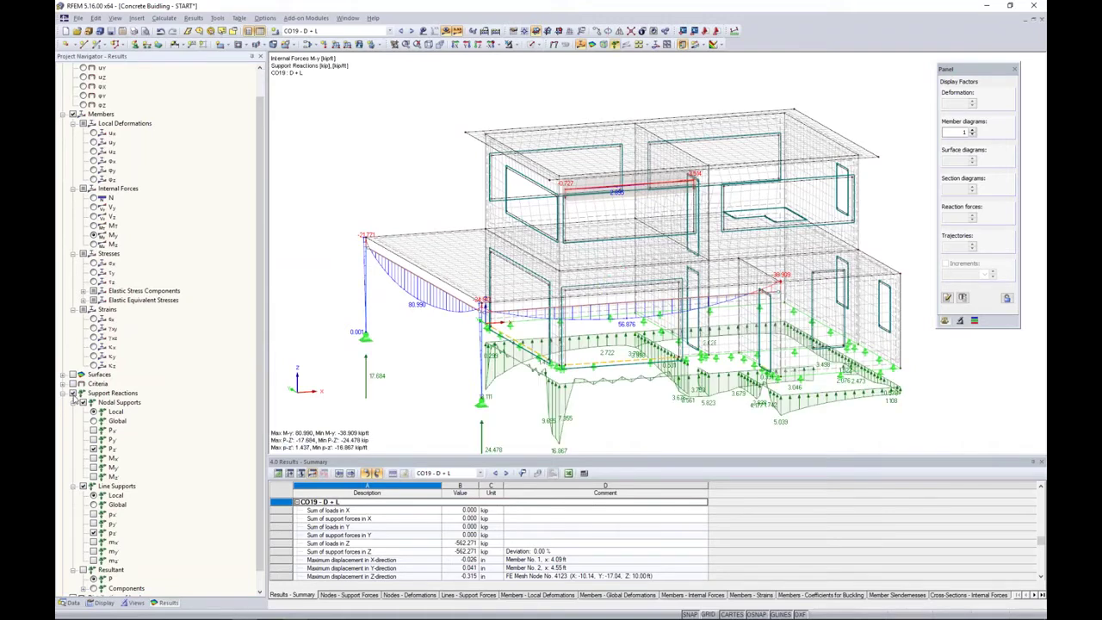
click(533, 44)
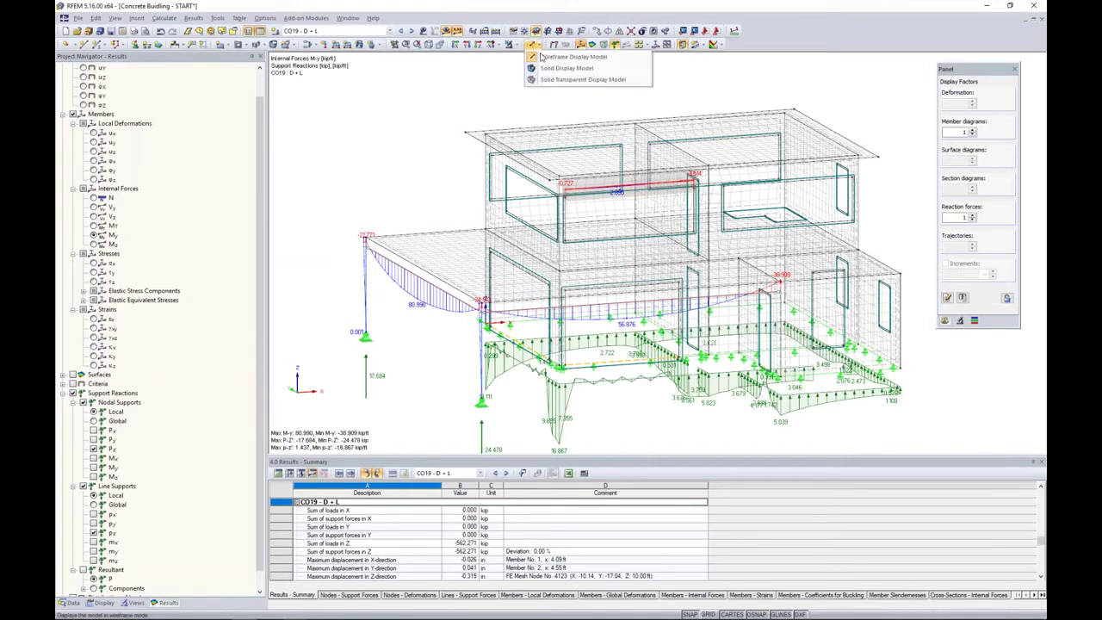
click(568, 80)
mouse_move(396, 280)
ctrl+middle_down()
mouse_move(495, 170)
mouse_move(652, 274)
mouse_move(638, 327)
mouse_move(624, 321)
ctrl+middle_up()
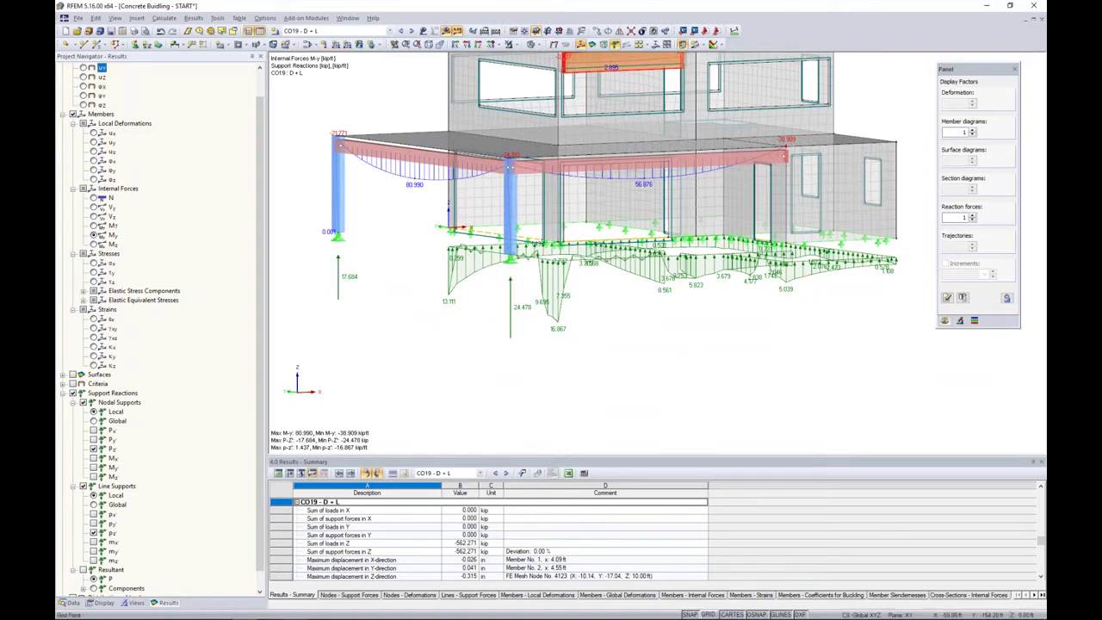
ctrl+middle_drag(687, 347, 637, 345)
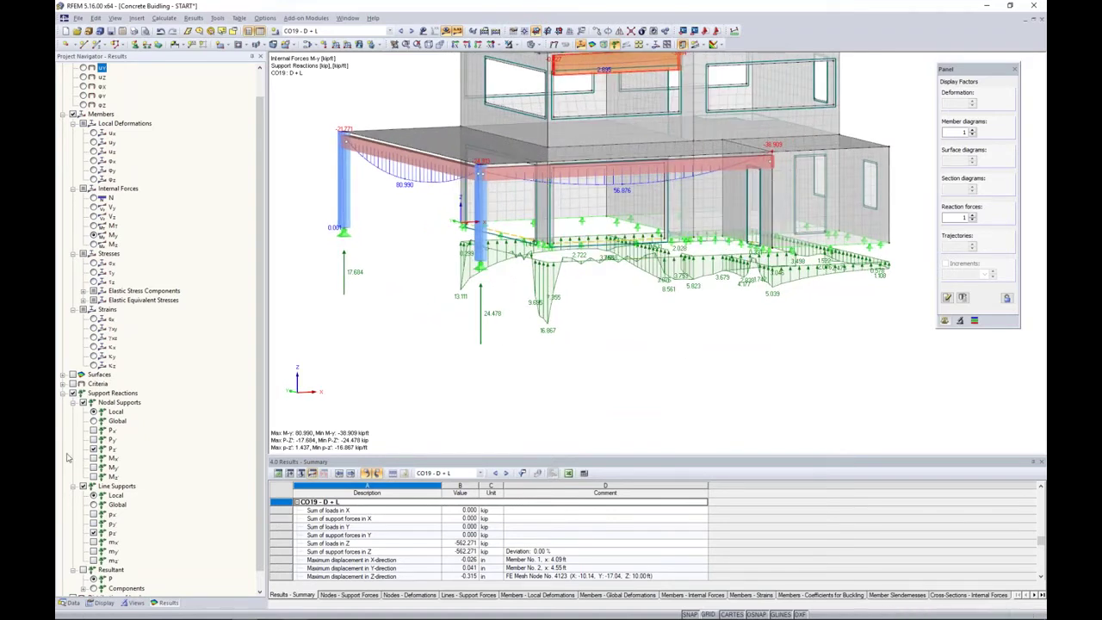
Hide the support reactions and member results, and bring back the navigator's model data tree.
click(74, 392)
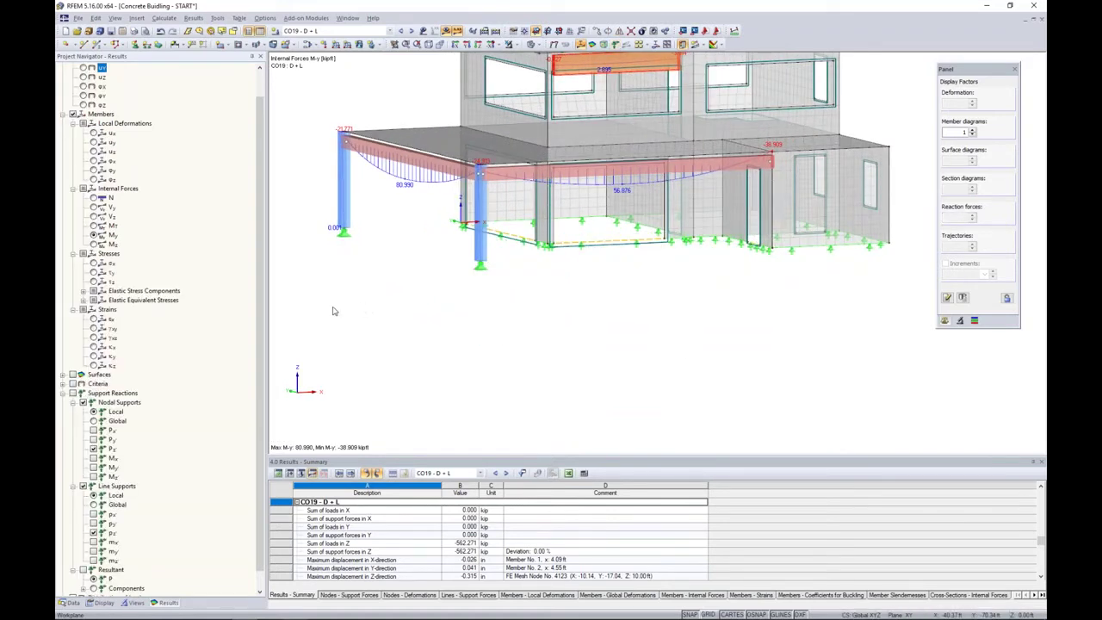
click(73, 114)
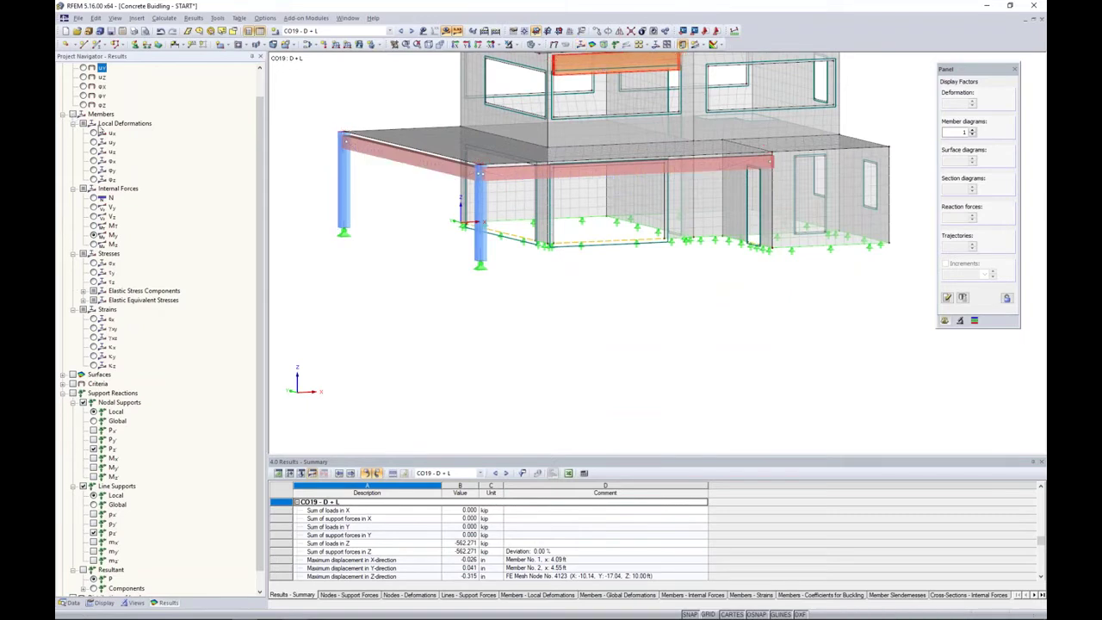
middle_drag(421, 321, 428, 371)
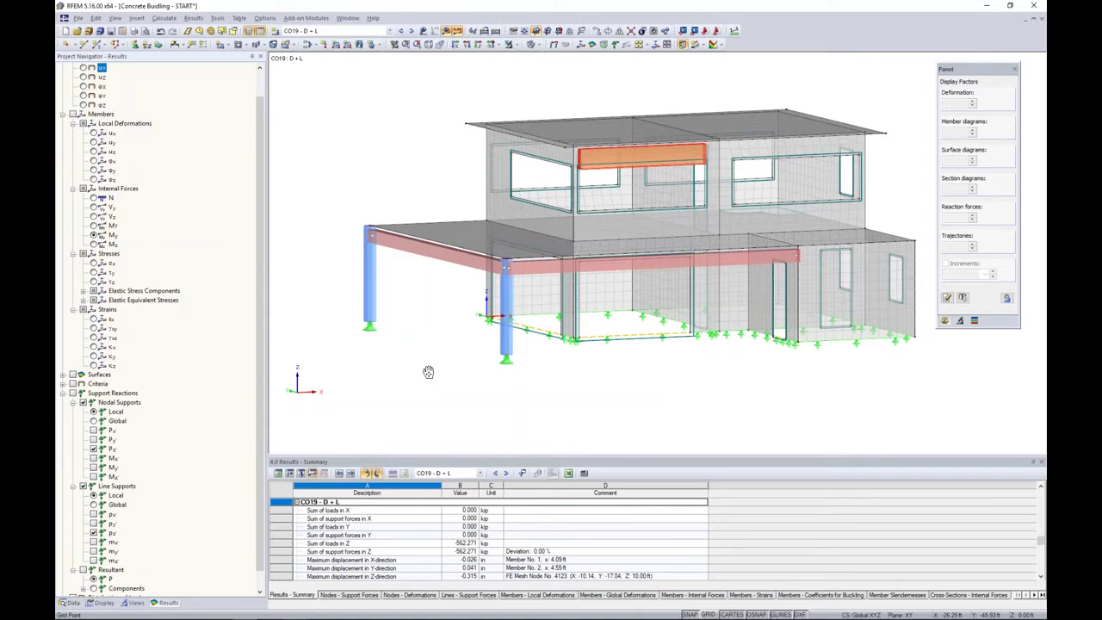
scroll(436, 307, down, 1)
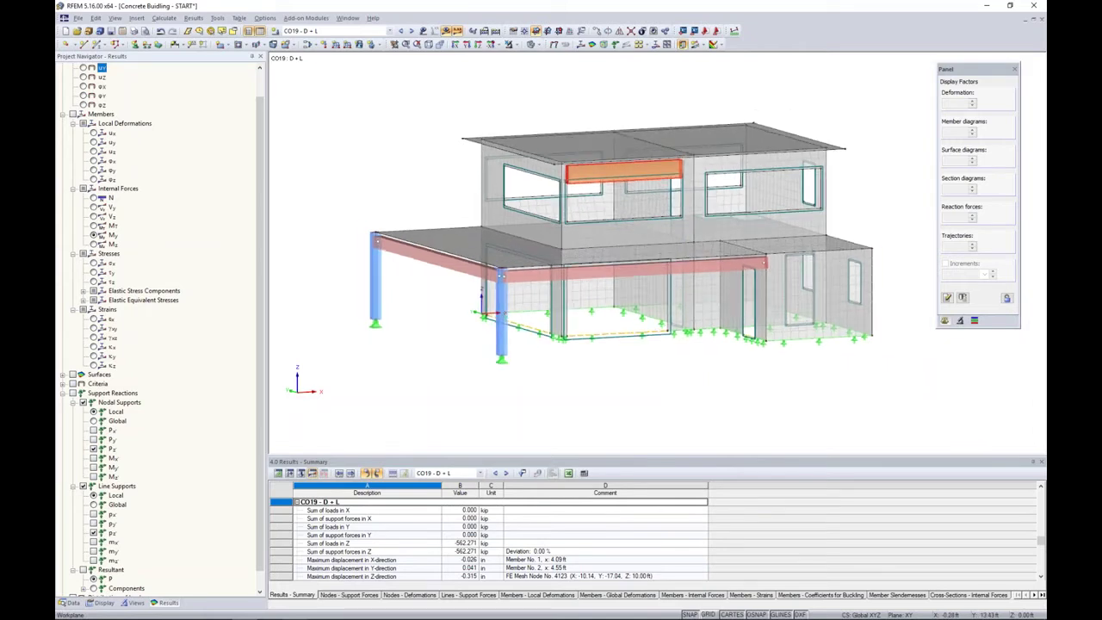
scroll(447, 339, up, 2)
click(69, 602)
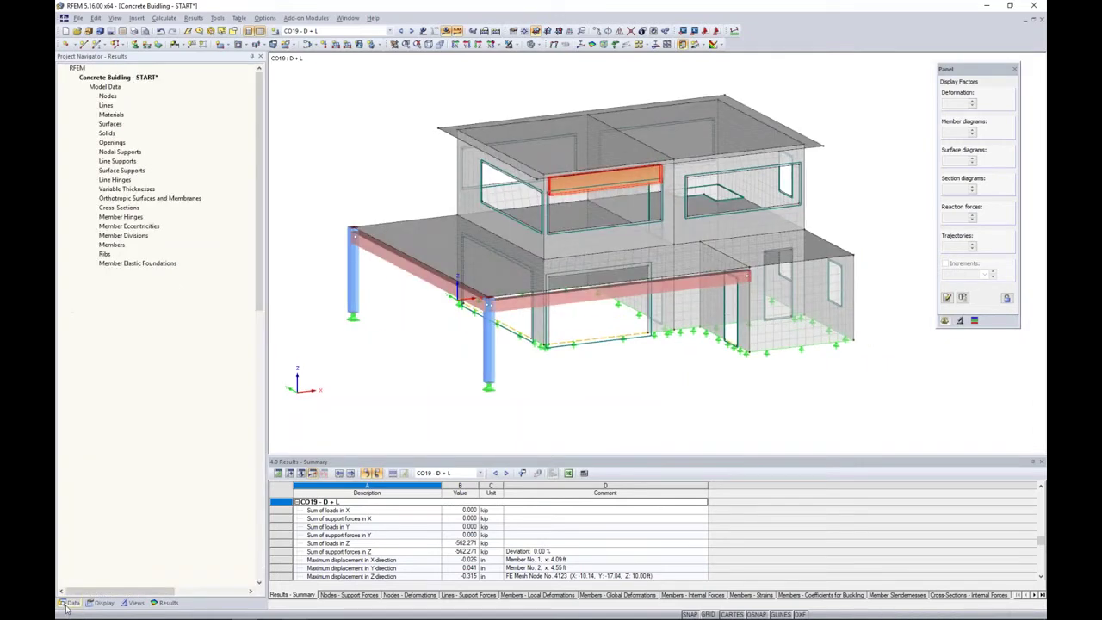
scroll(120, 432, down, 1)
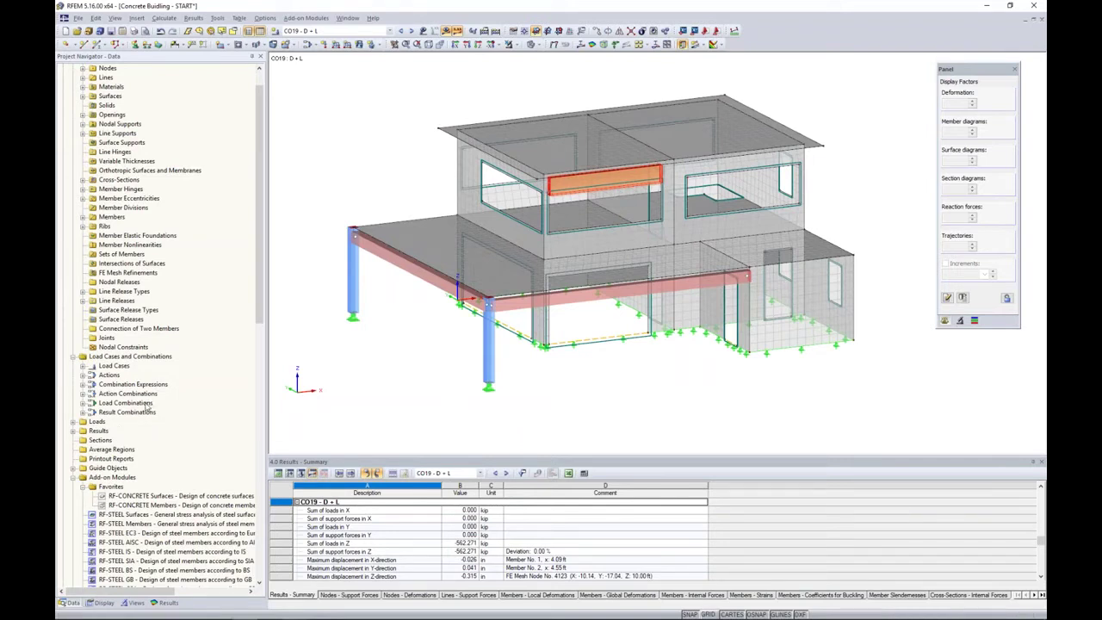
Look through the available add-on modules in the navigator and view the options of the favourite RF-CONCRETE Surfaces module.
scroll(147, 408, down, 1)
scroll(147, 408, down, 3)
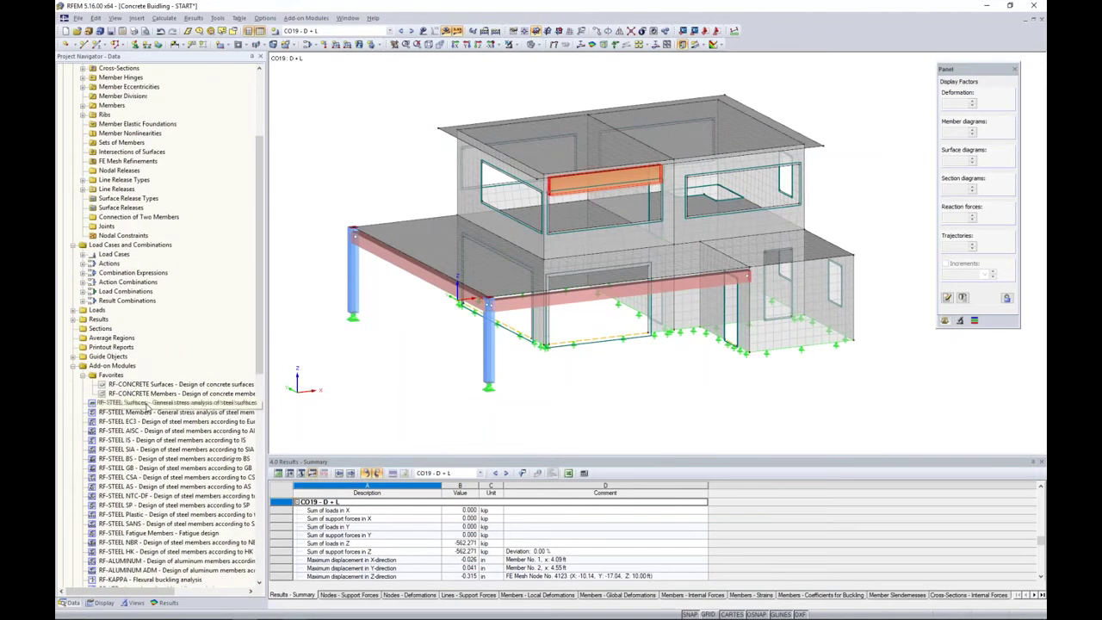
scroll(210, 340, down, 4)
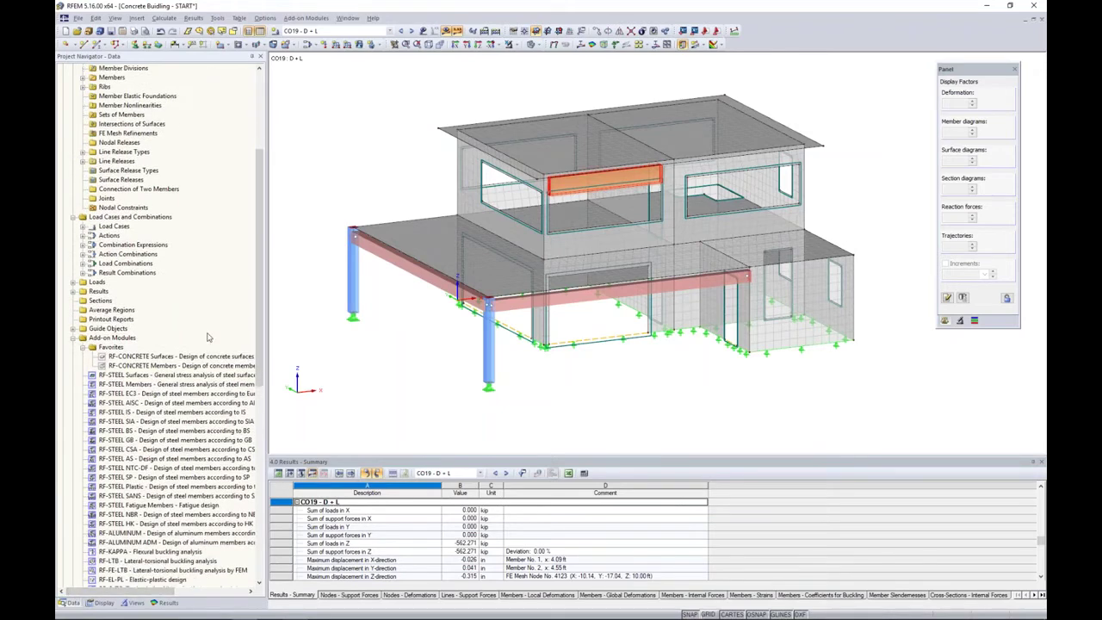
scroll(192, 284, down, 10)
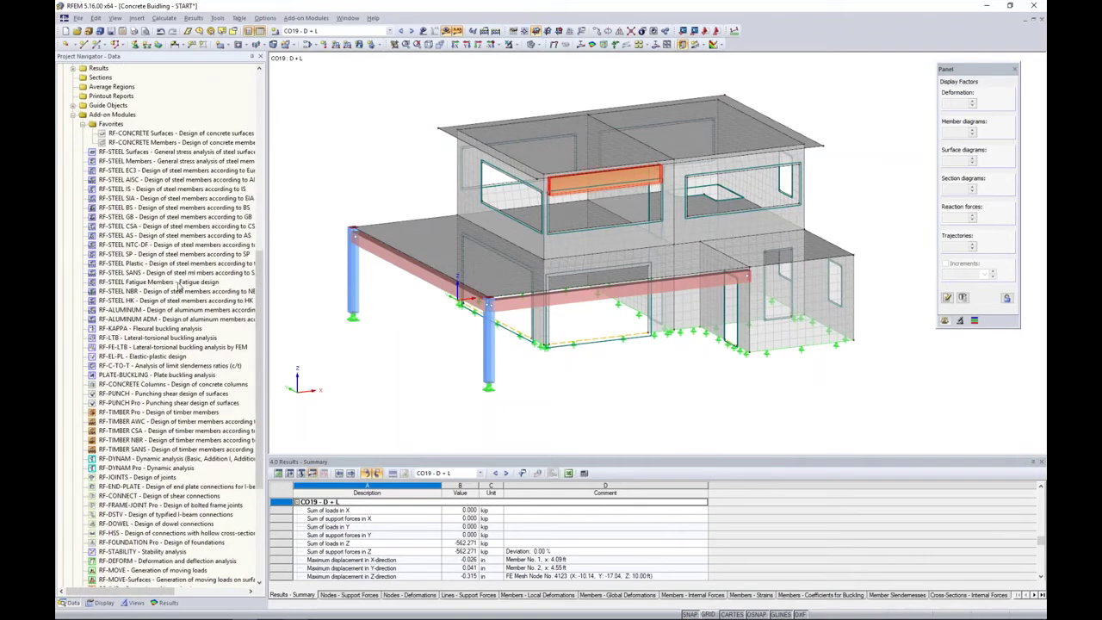
scroll(177, 293, up, 8)
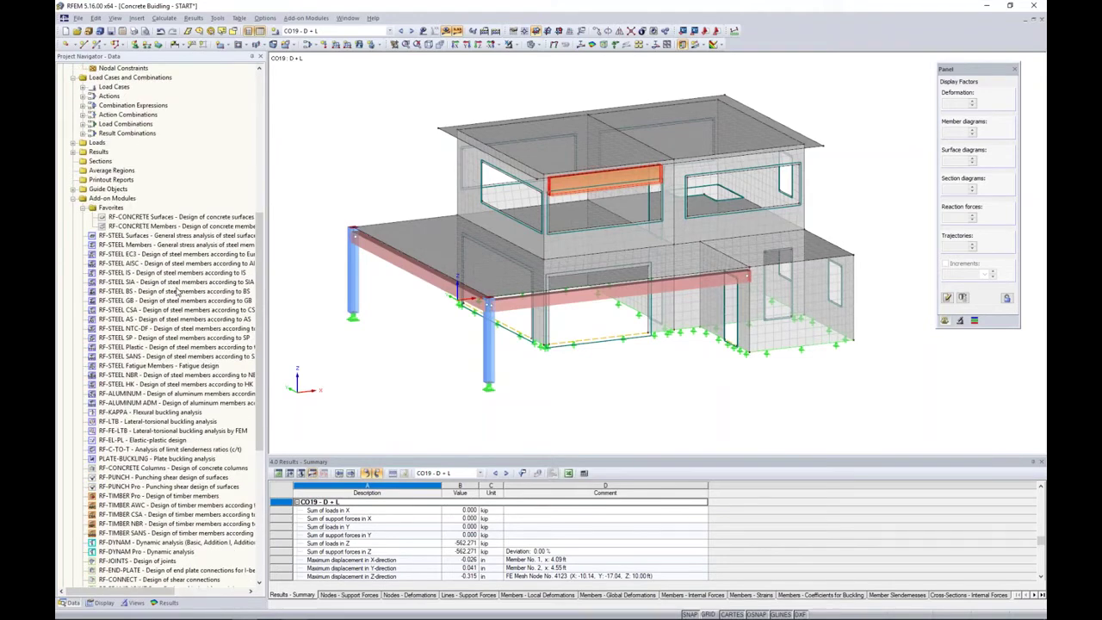
scroll(179, 293, down, 1)
scroll(180, 327, up, 3)
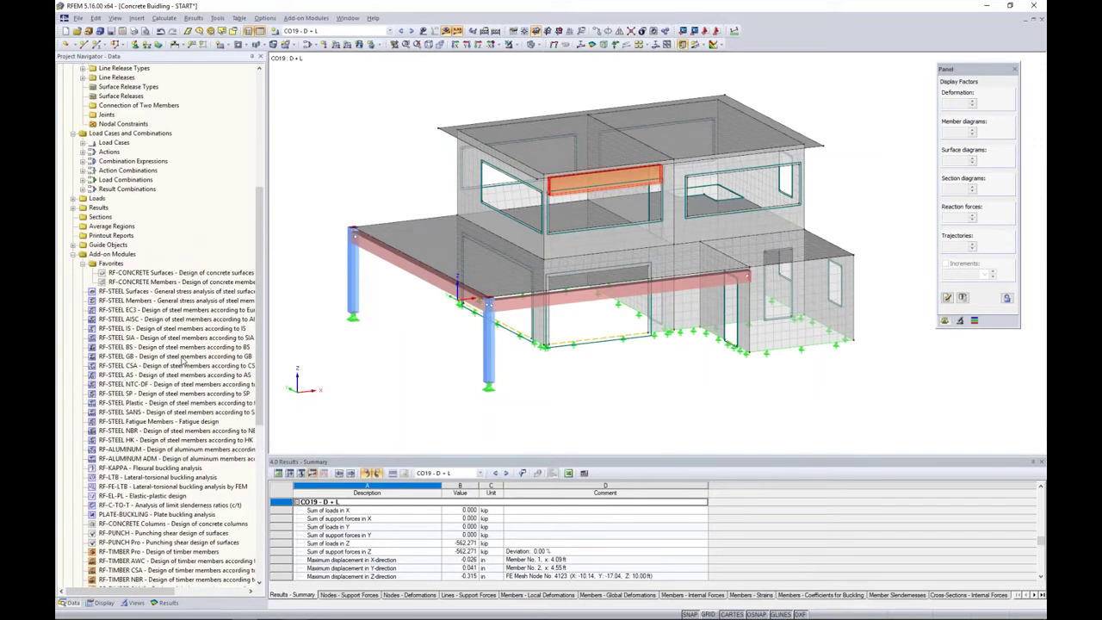
right_click(182, 276)
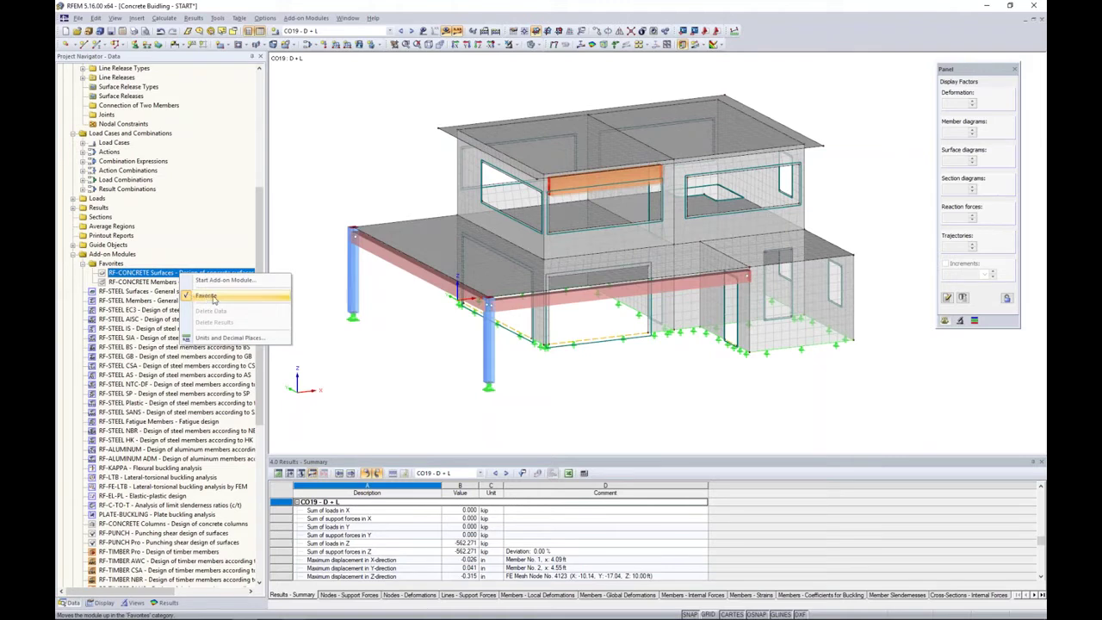
click(293, 260)
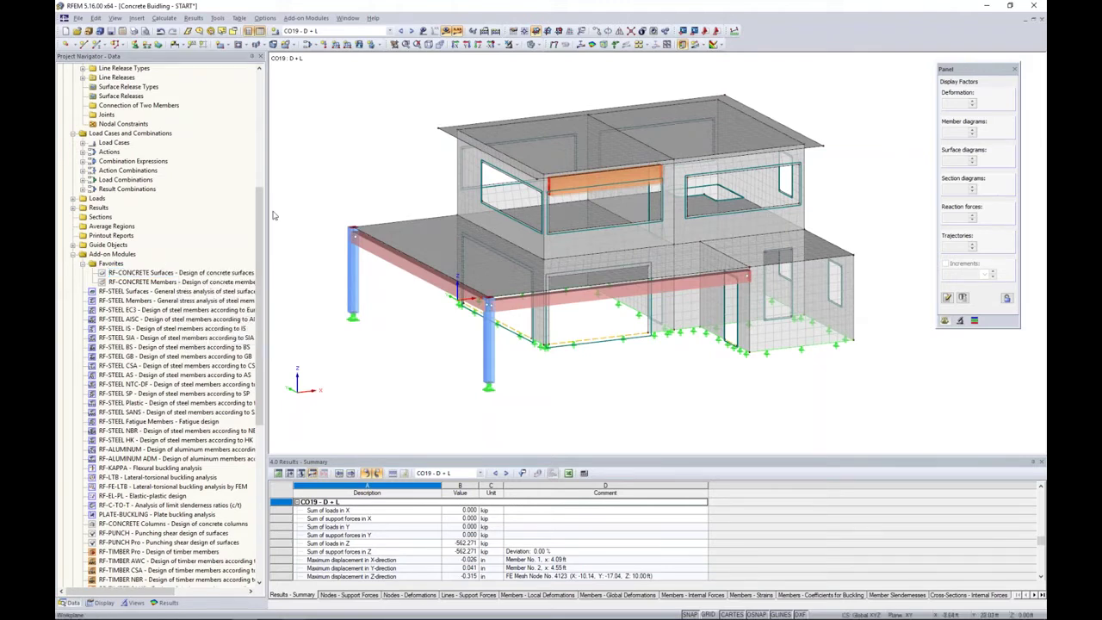
Start the RF-CONCRETE Members add-on module and select ACI 318-14 as the design standard.
click(299, 19)
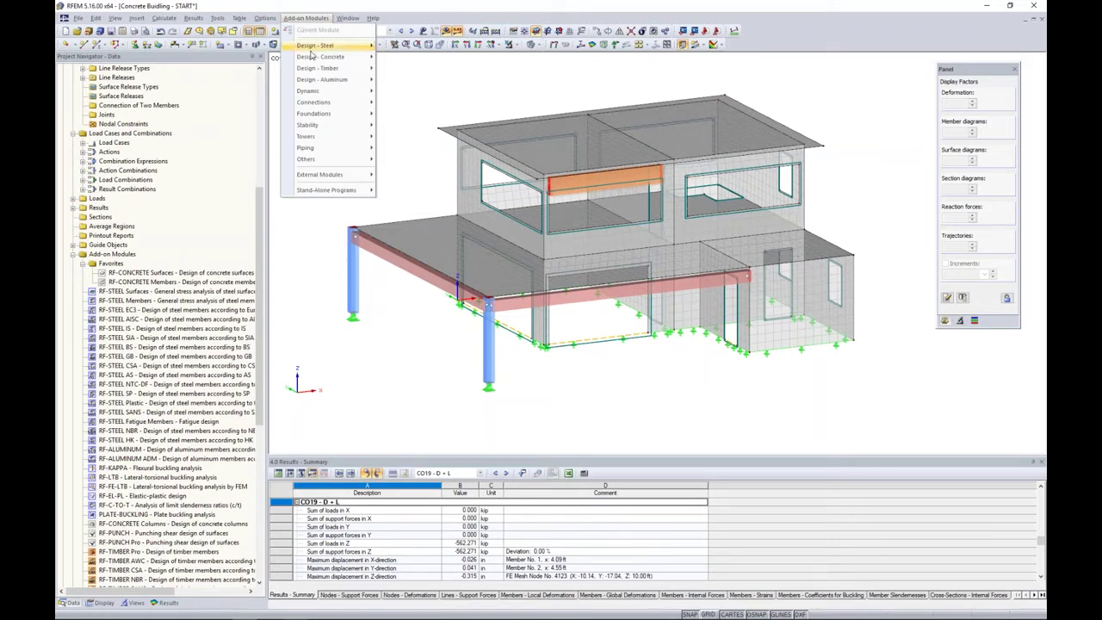
mouse_move(312, 58)
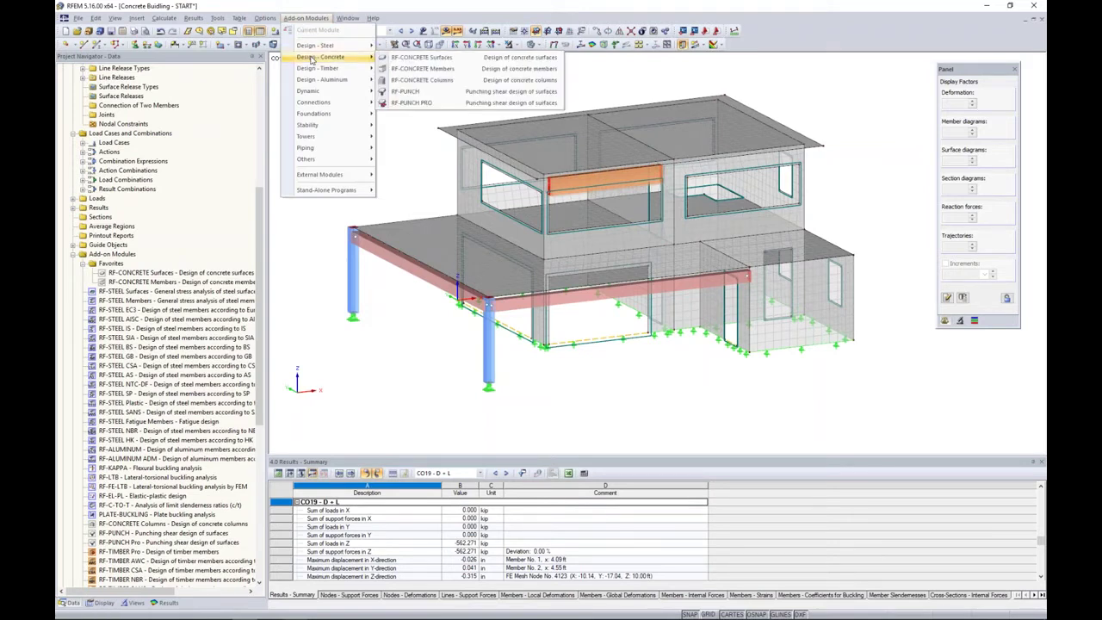
click(411, 69)
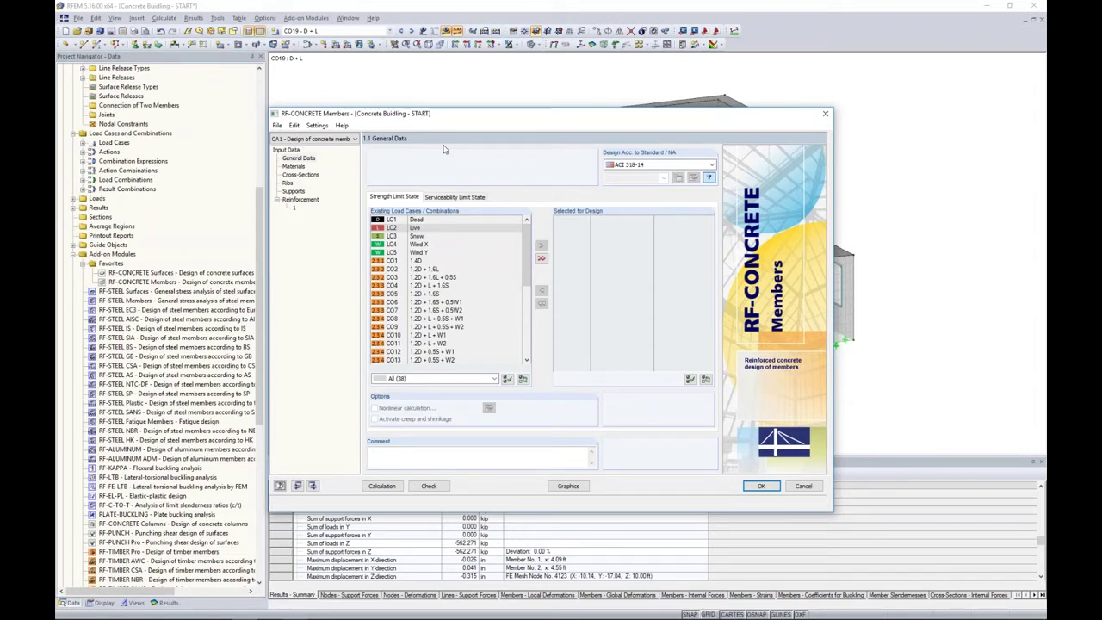
click(639, 168)
click(639, 166)
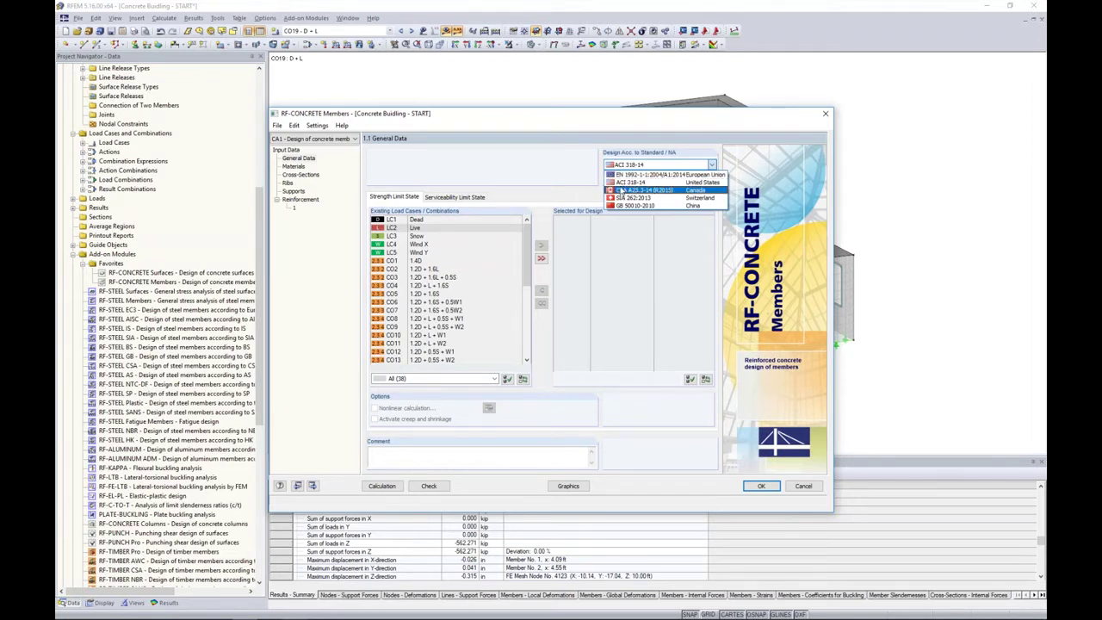
click(621, 182)
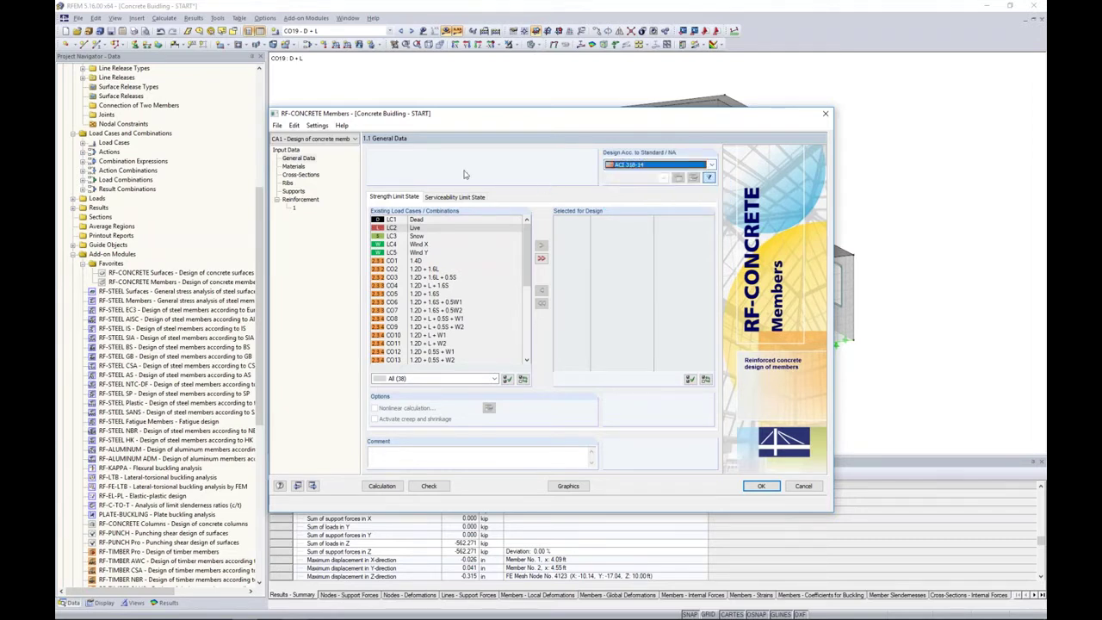
Select load combinations CO1 to CO17 for the strength limit state design.
click(431, 255)
scroll(430, 258, down, 3)
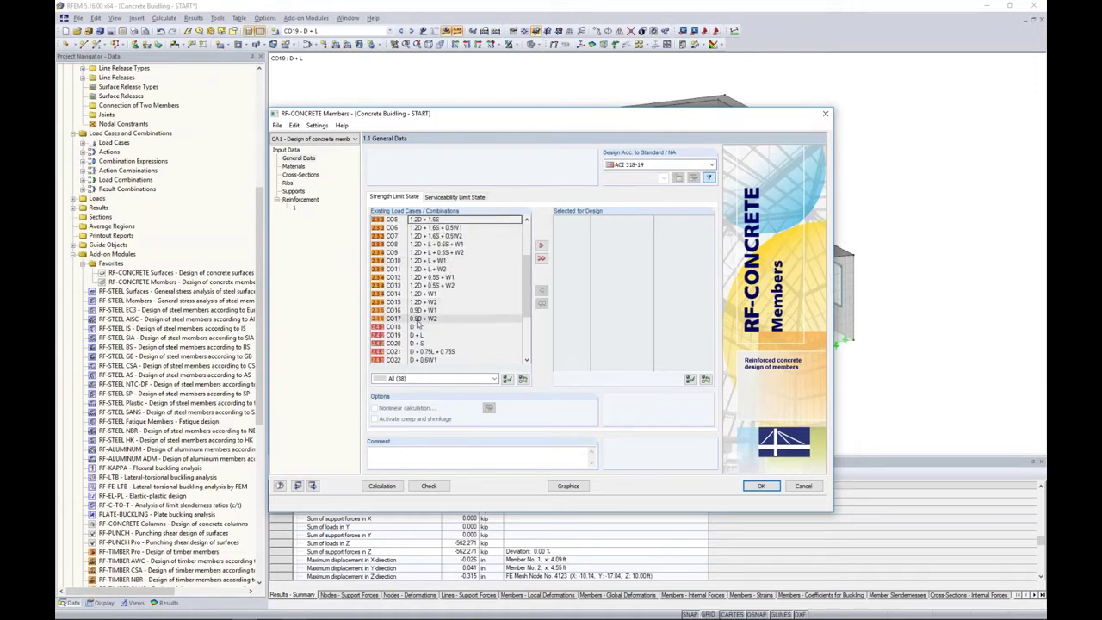
shift+click(414, 318)
click(542, 245)
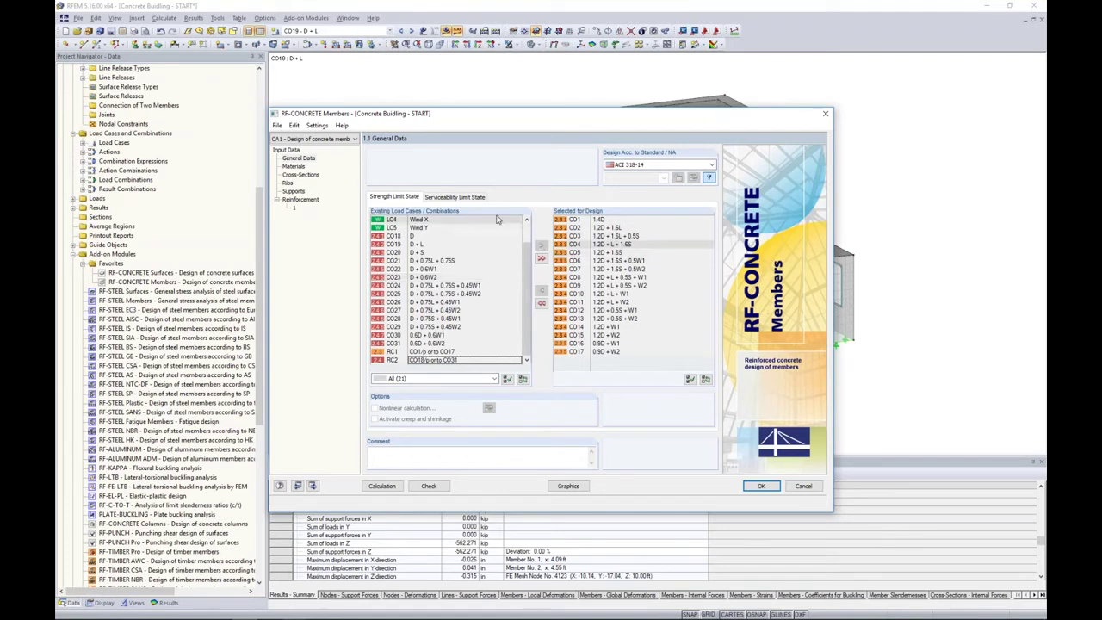
Select load combinations CO18 to CO31 for the serviceability limit state design.
click(456, 197)
scroll(422, 292, down, 4)
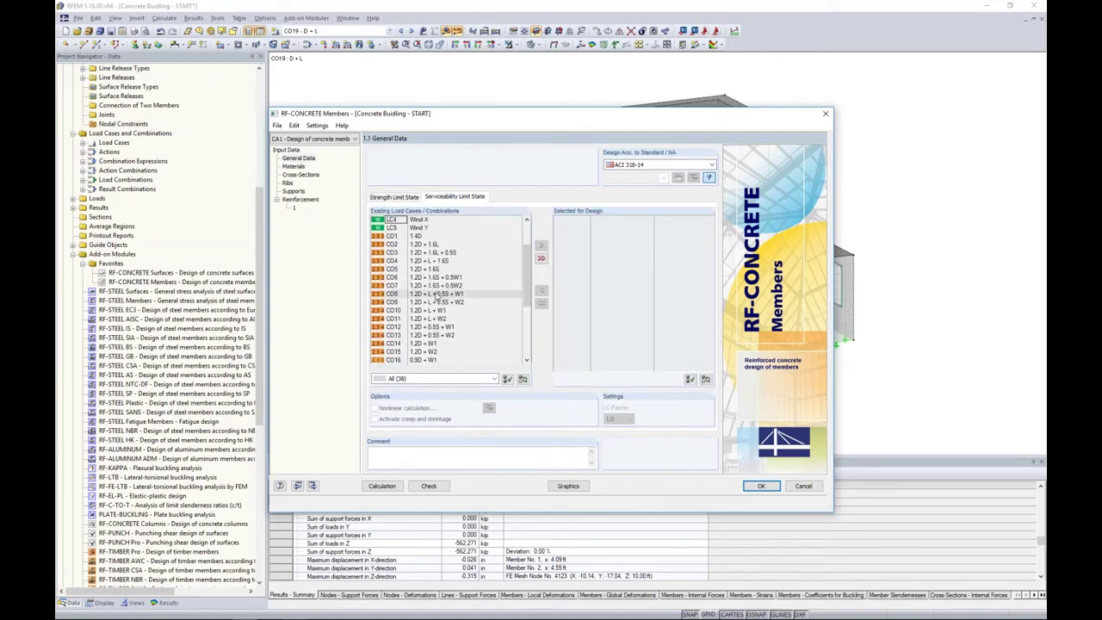
click(412, 303)
scroll(413, 310, down, 3)
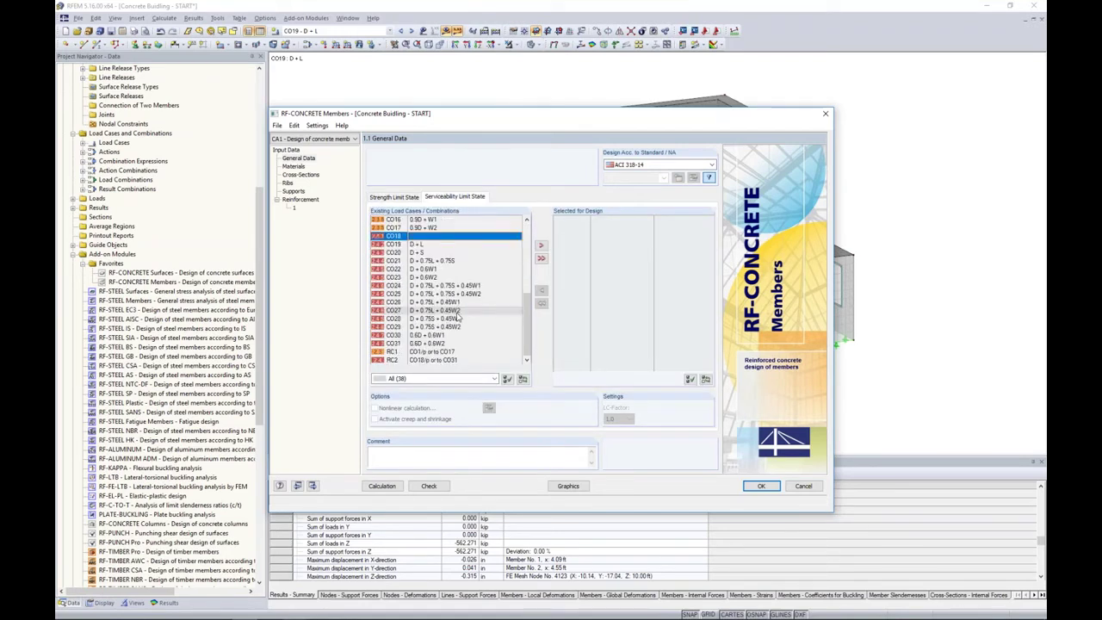
shift+click(429, 345)
click(541, 244)
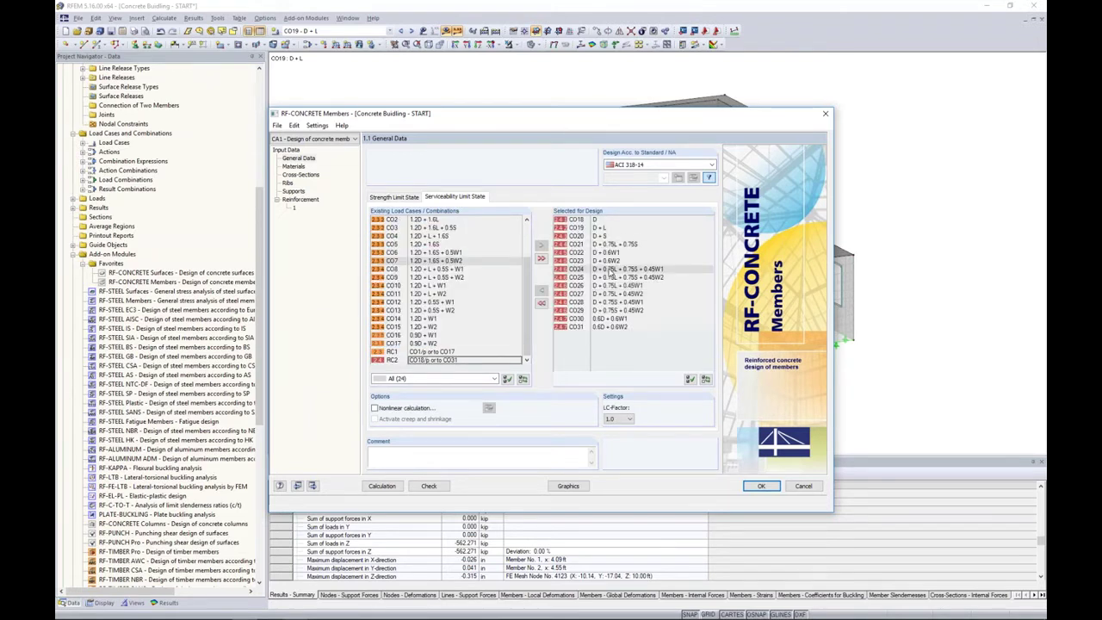
click(598, 263)
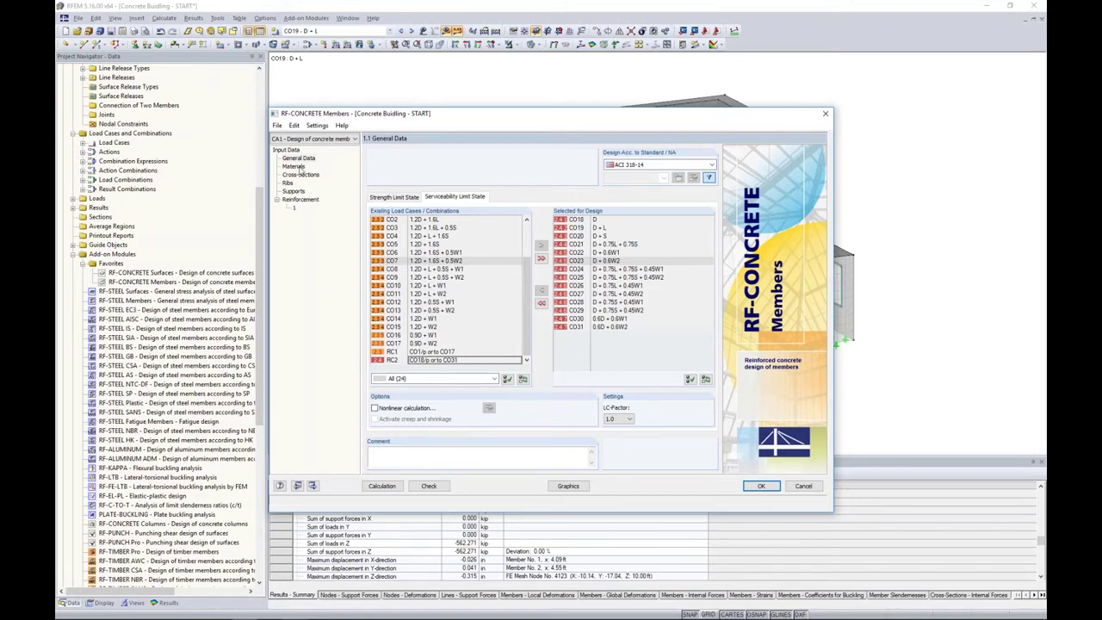
Review the concrete strength class and the reinforcing steel options for the member material, keeping Grade 60 steel.
click(294, 167)
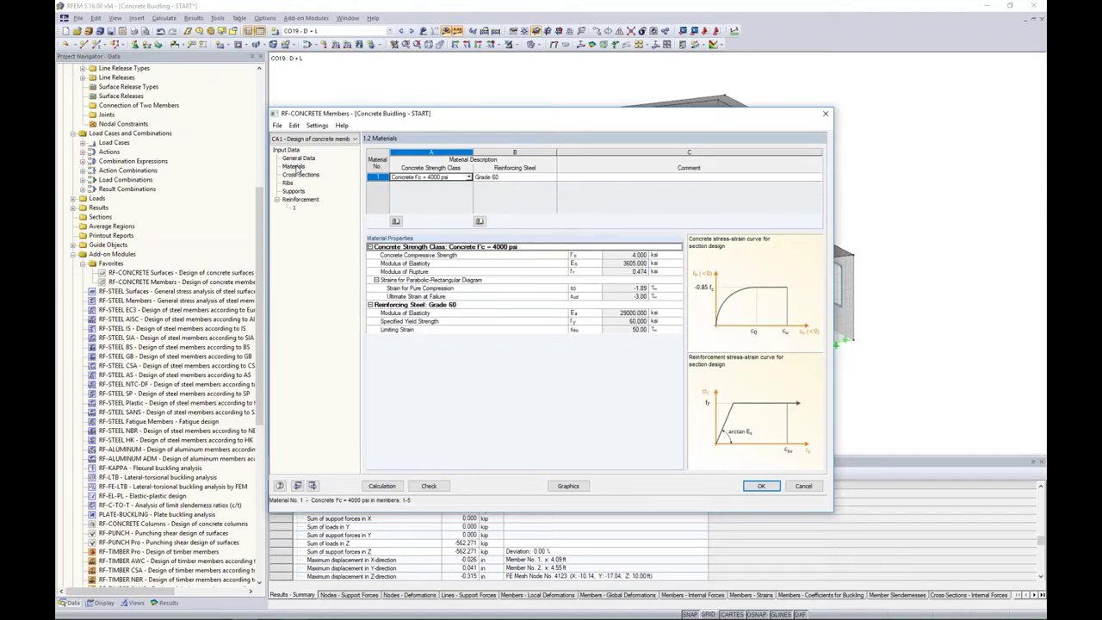
click(433, 179)
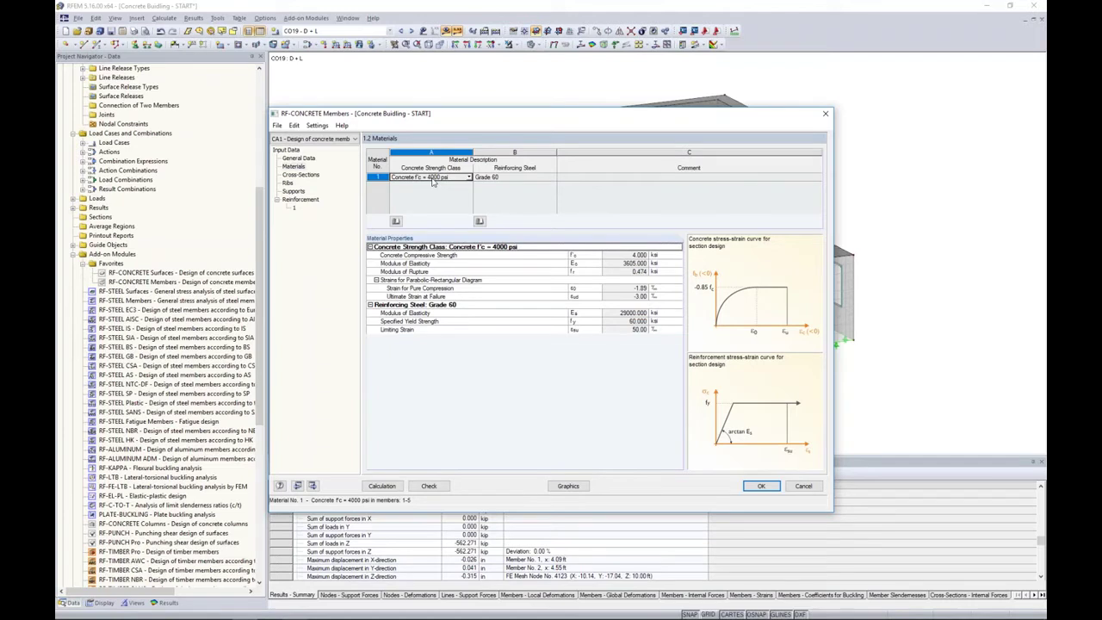
click(493, 179)
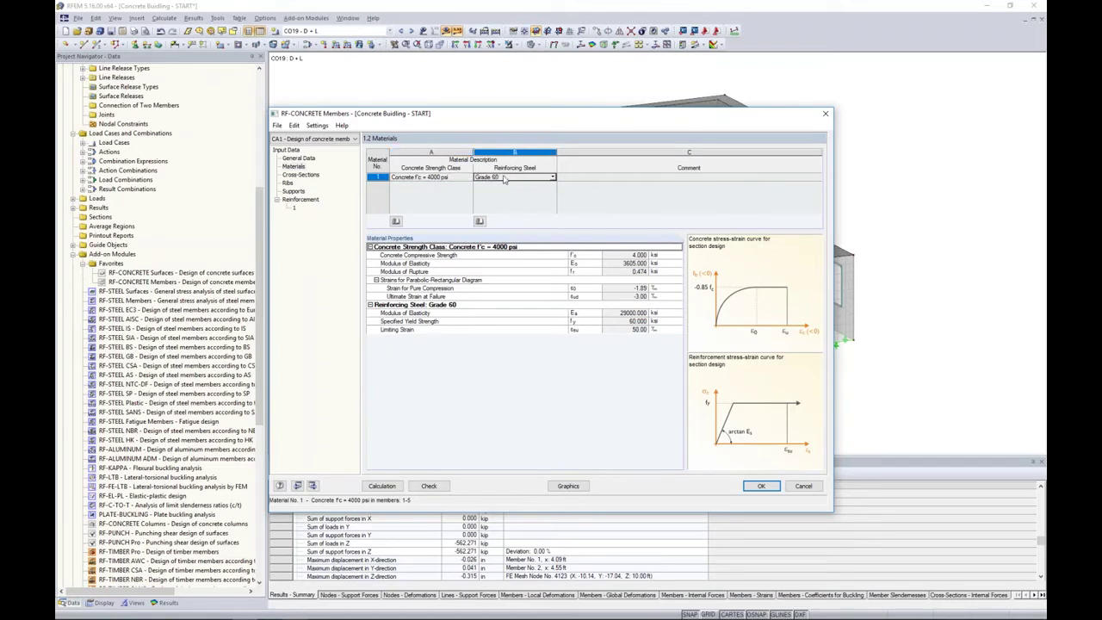
click(552, 178)
click(509, 206)
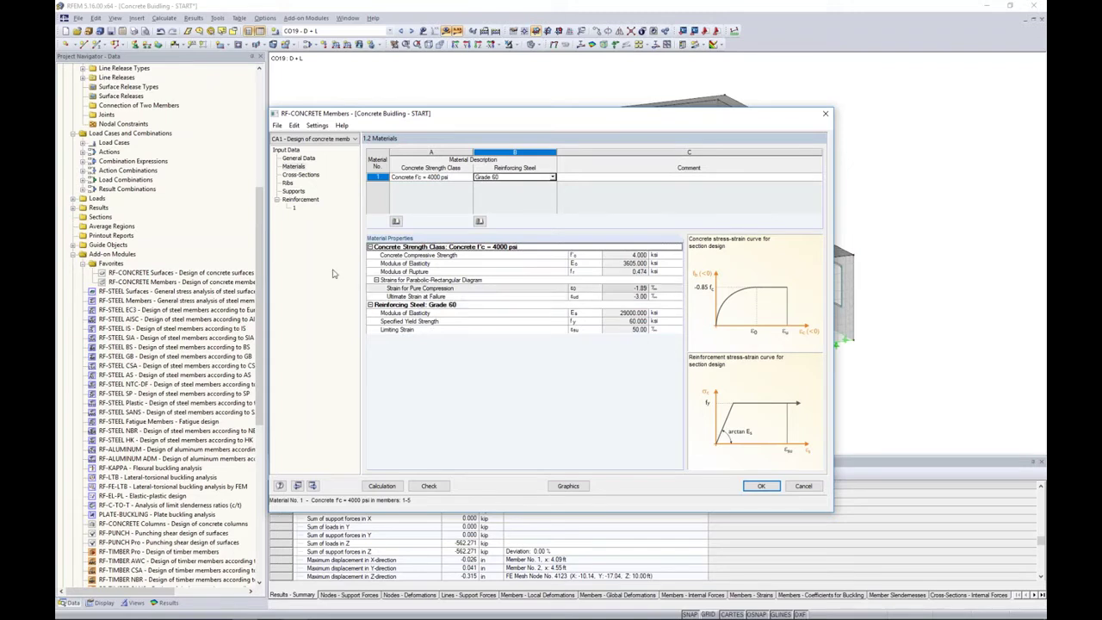
Check which members in the model use cross-sections 12/12, 12/16 and 8/25, and view the ribs' effective widths.
click(303, 175)
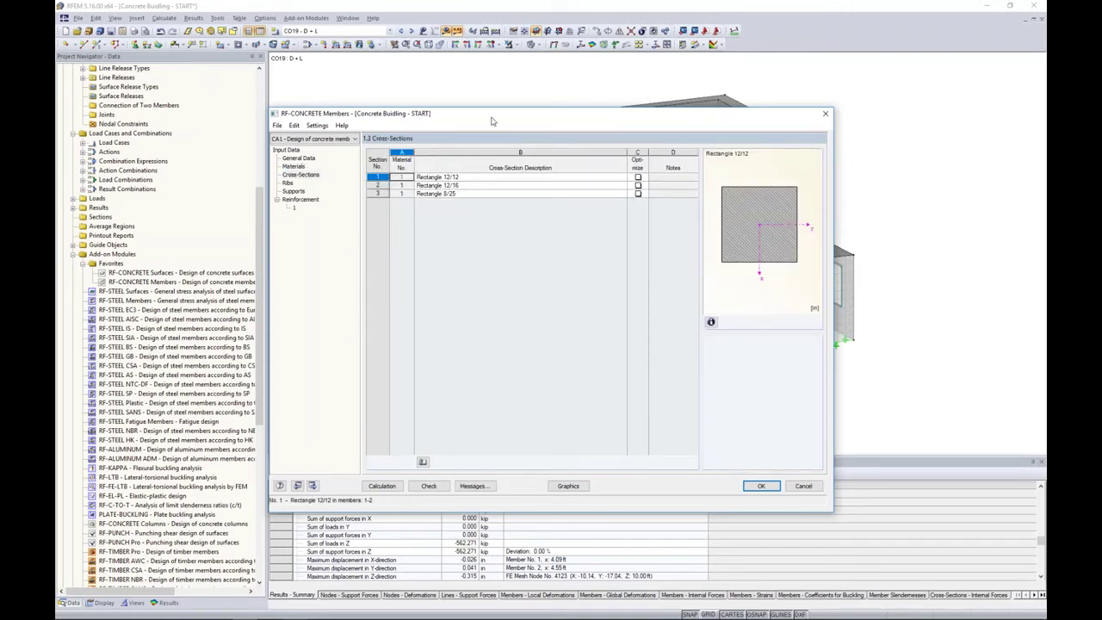
drag(493, 121, 514, 391)
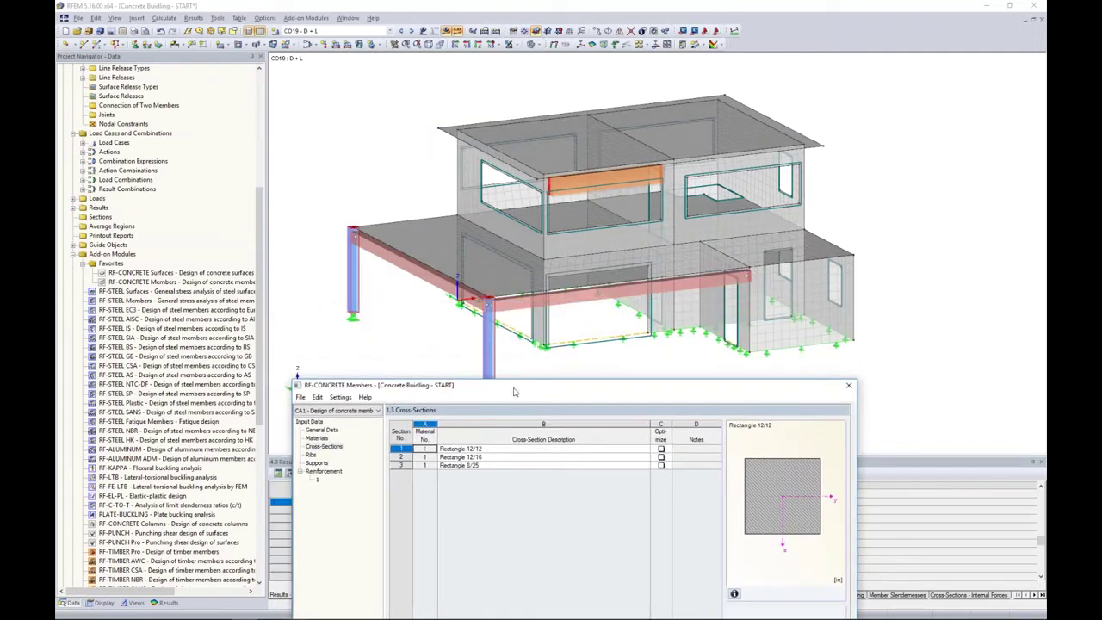
click(482, 448)
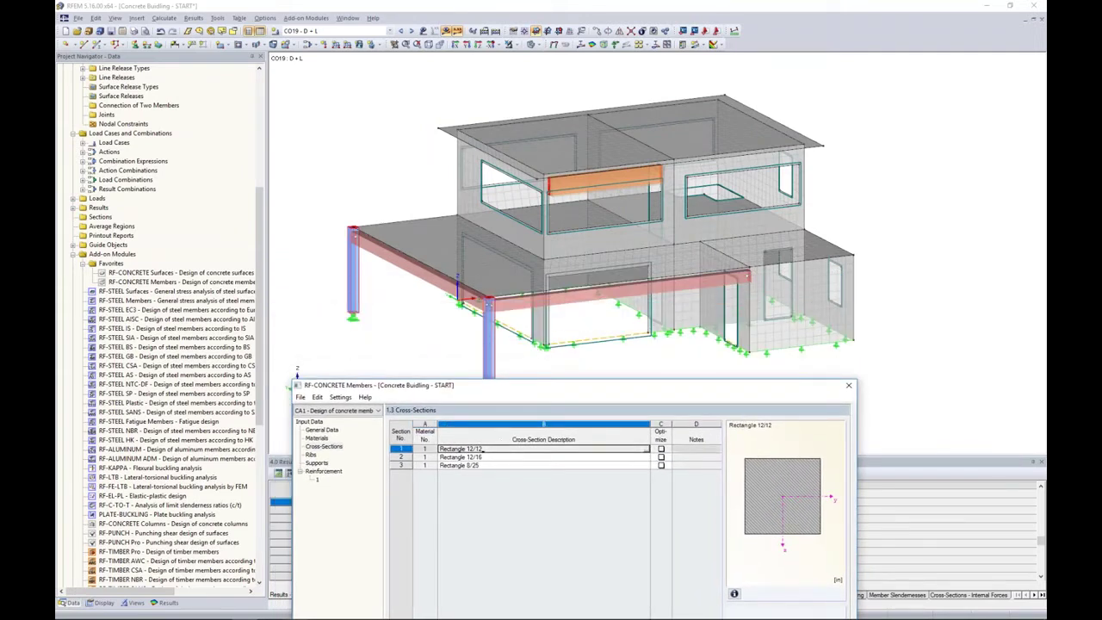
click(493, 457)
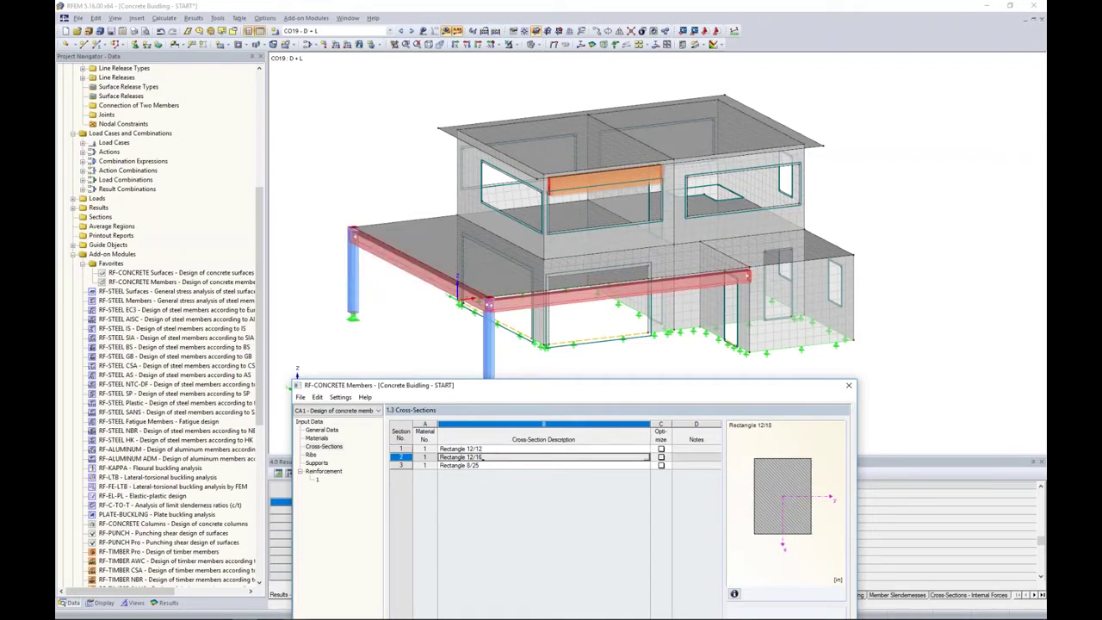
click(495, 465)
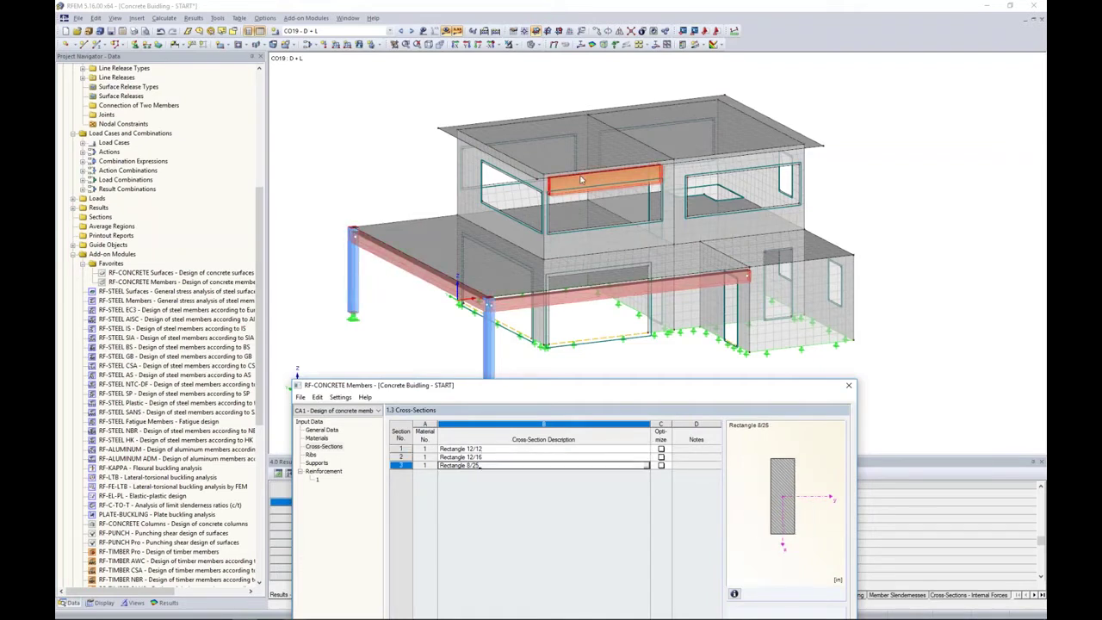
drag(586, 382, 594, 111)
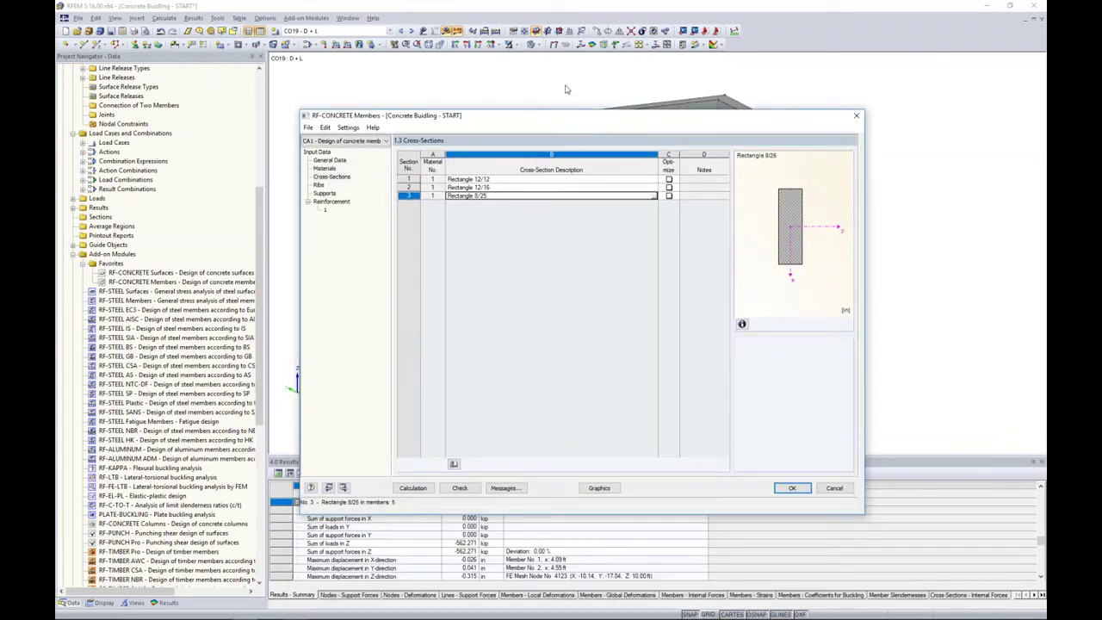
click(318, 186)
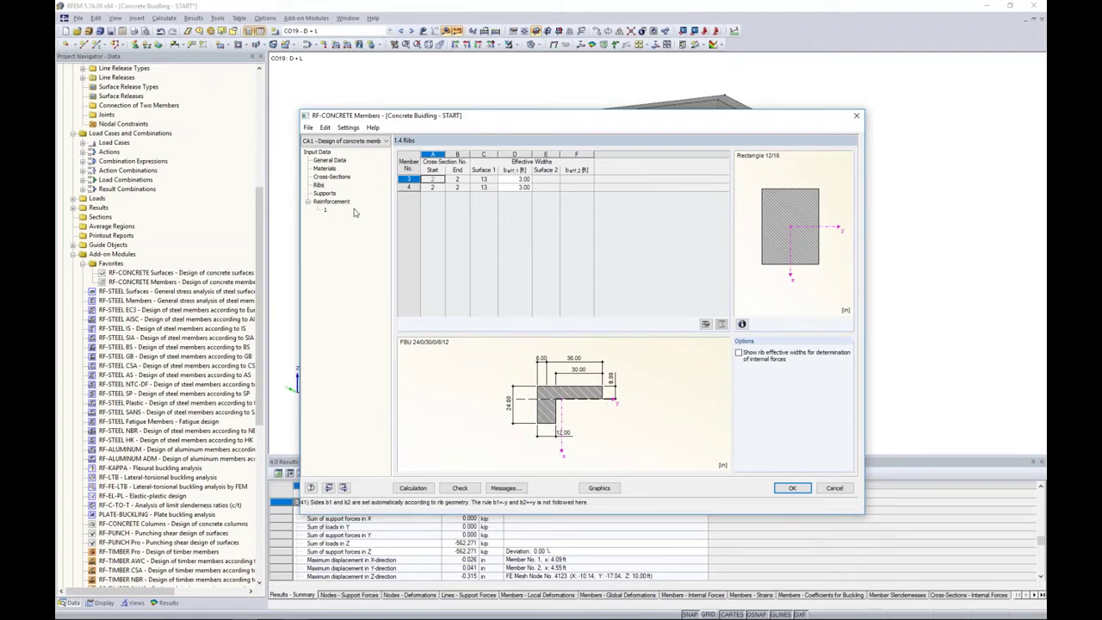
Define nodes 56 and 57 on the rib beams as supports for the member design by picking them in the model.
click(325, 193)
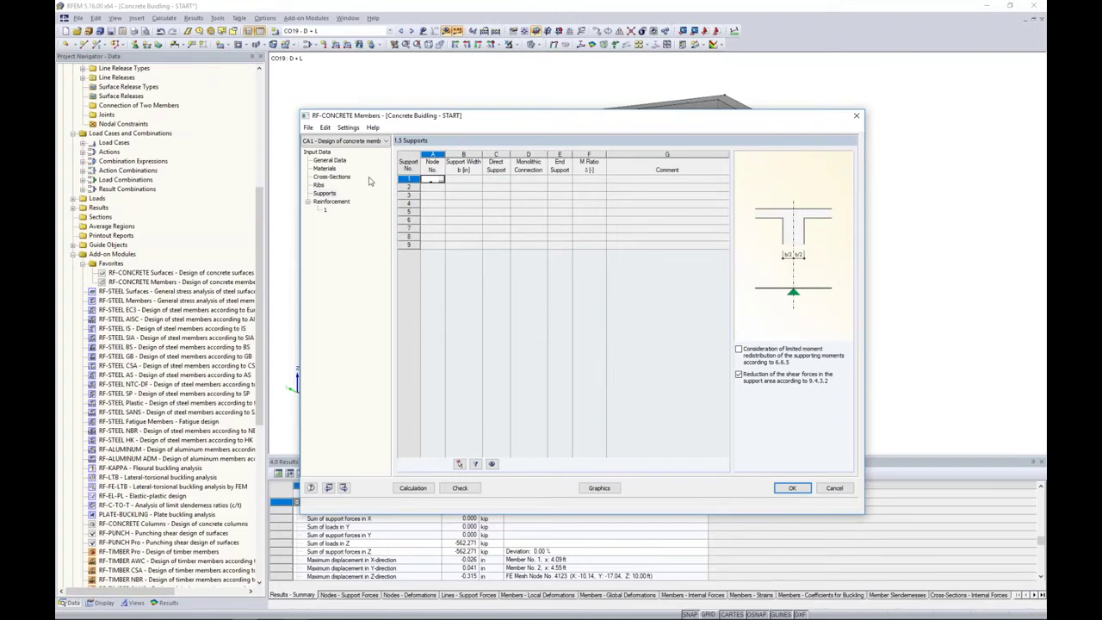
click(443, 181)
click(442, 180)
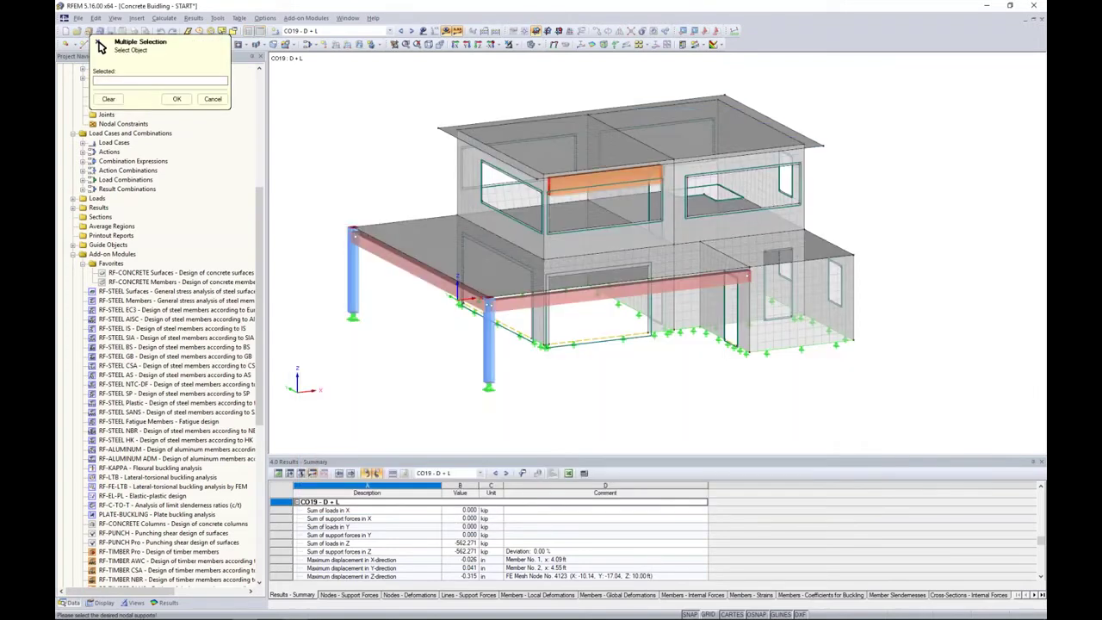
click(459, 297)
click(489, 303)
ctrl+middle_drag(487, 315, 435, 310)
middle_drag(413, 262, 513, 266)
scroll(514, 265, up, 1)
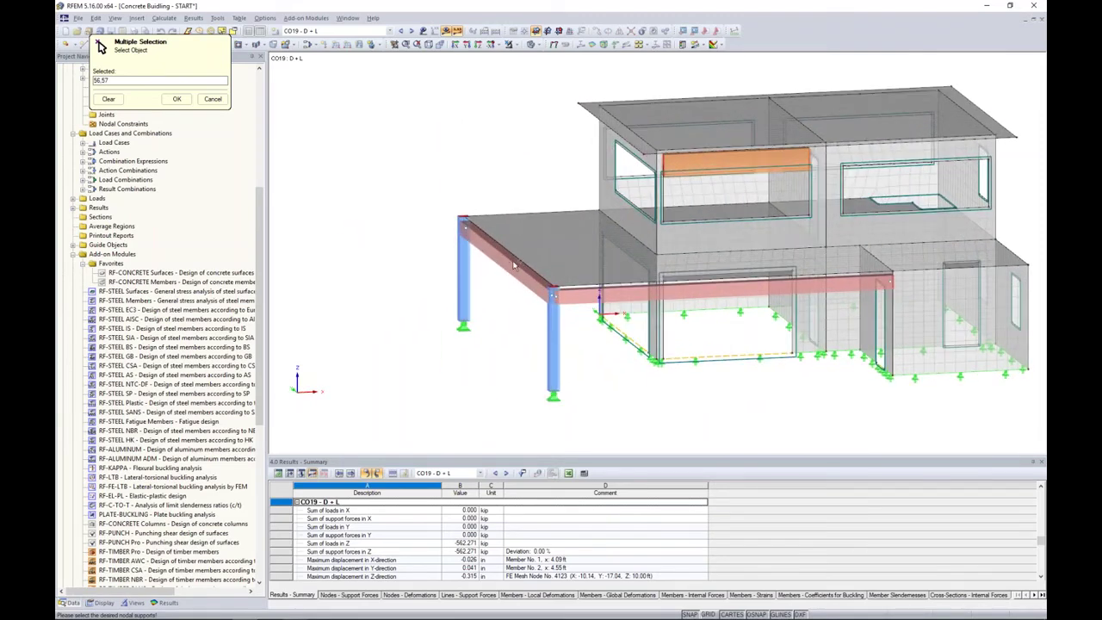
click(177, 99)
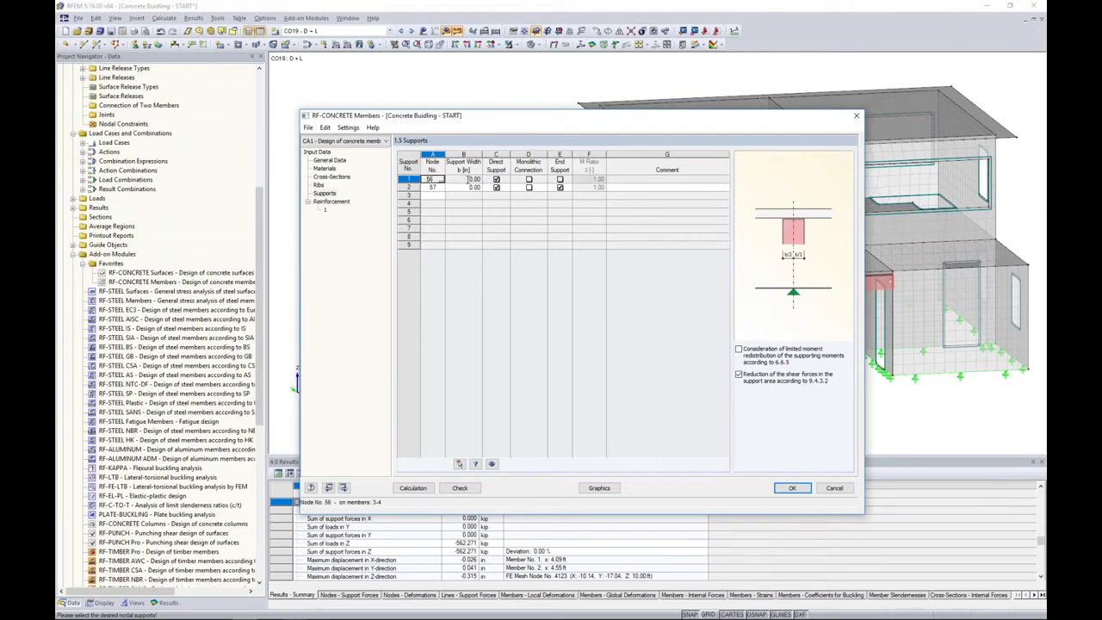
Set the support width to 12.00 in for the supports at nodes 56 and 57.
drag(477, 118, 560, 129)
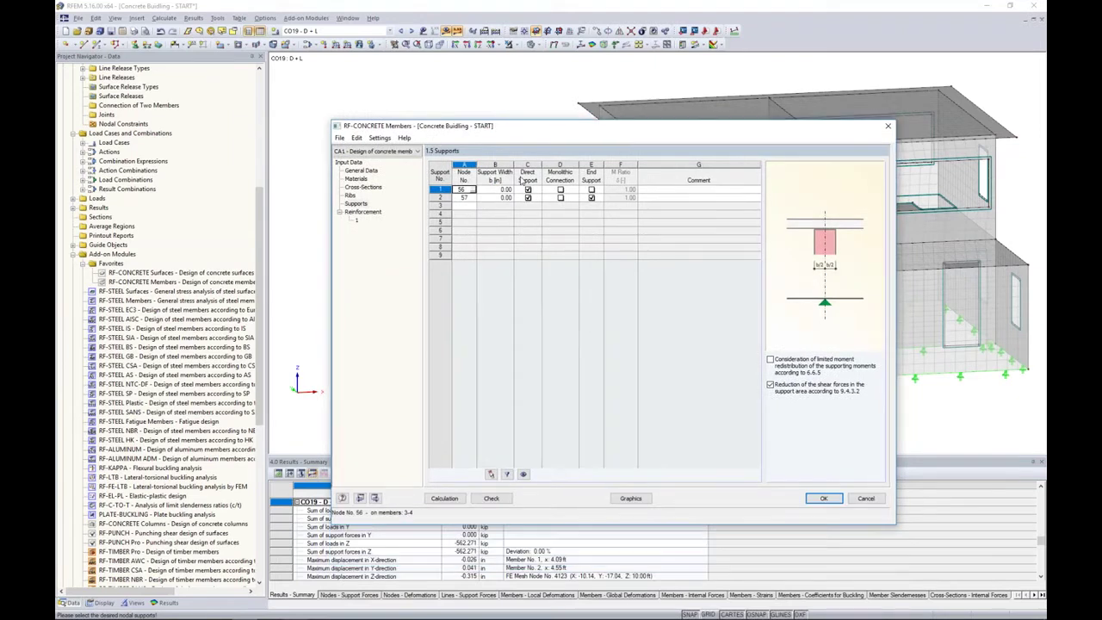
click(503, 190)
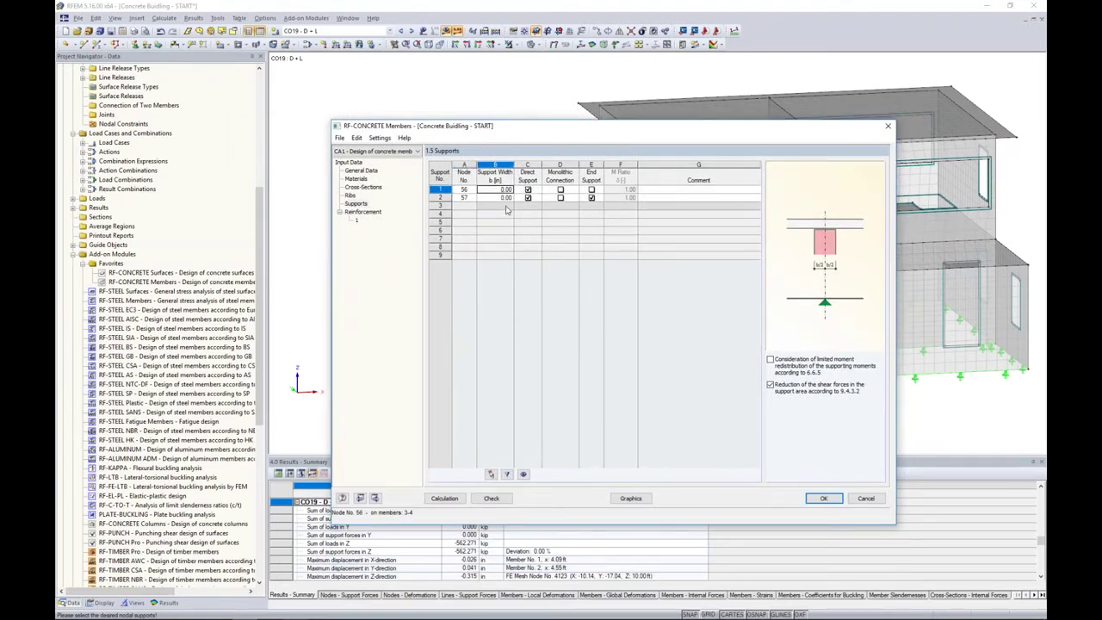
click(510, 198)
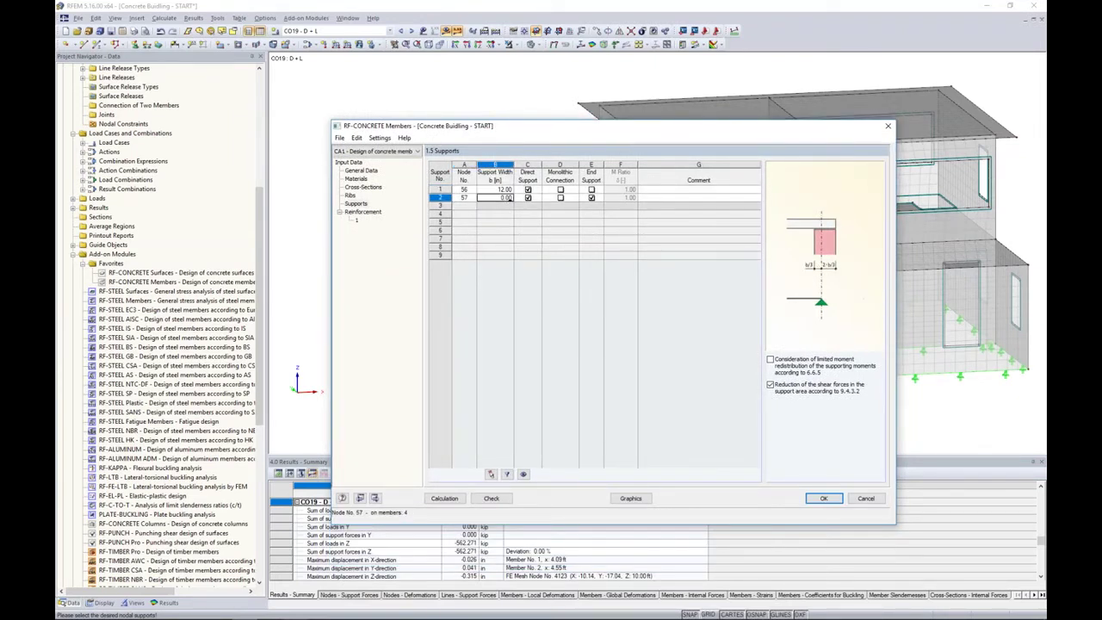
text(12.0)
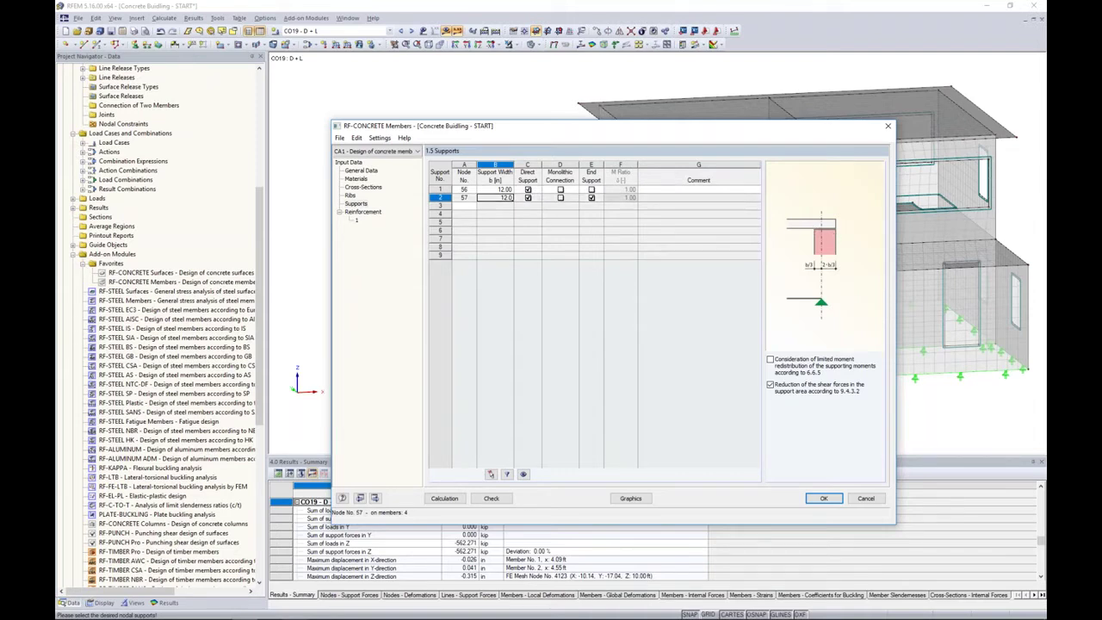
Turn off direct support for nodes 56 and 57, and define node 56 as an end support.
click(529, 190)
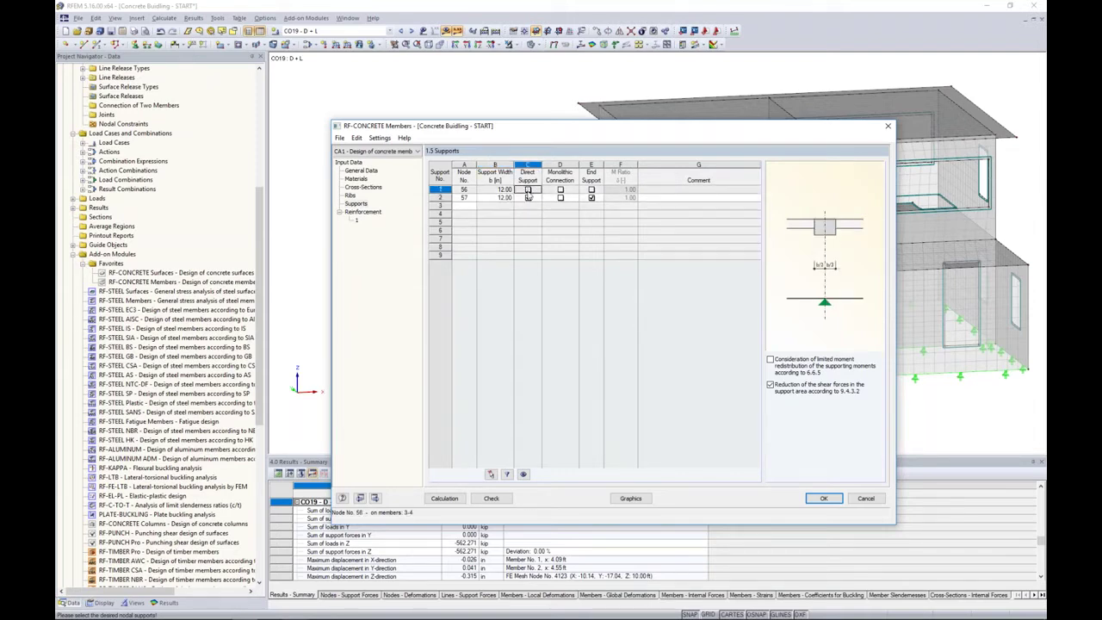
click(529, 189)
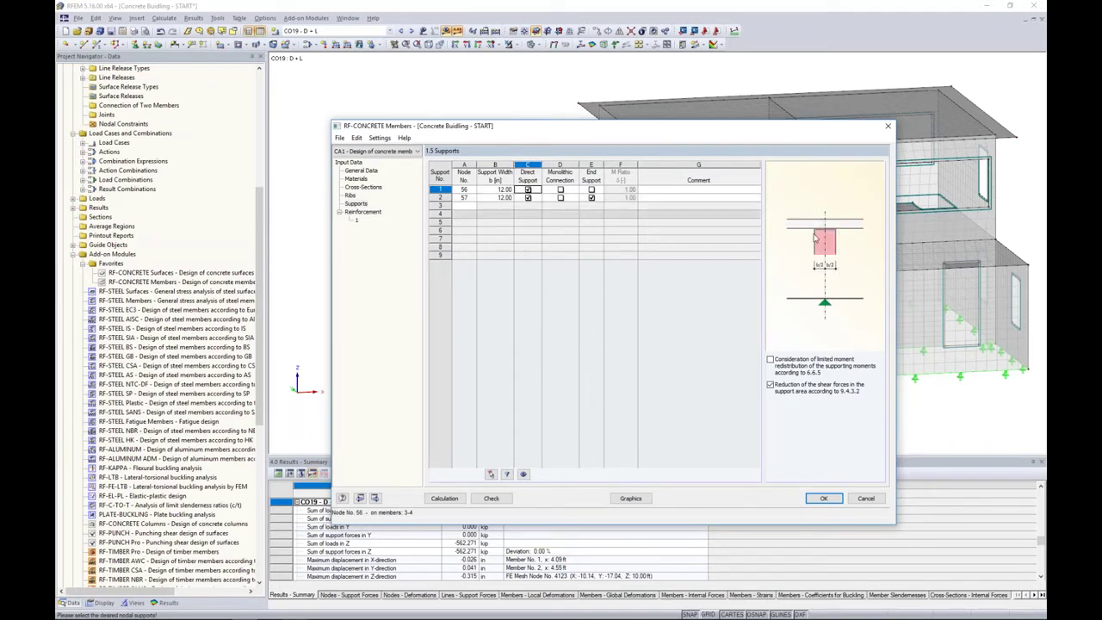
click(529, 191)
click(529, 198)
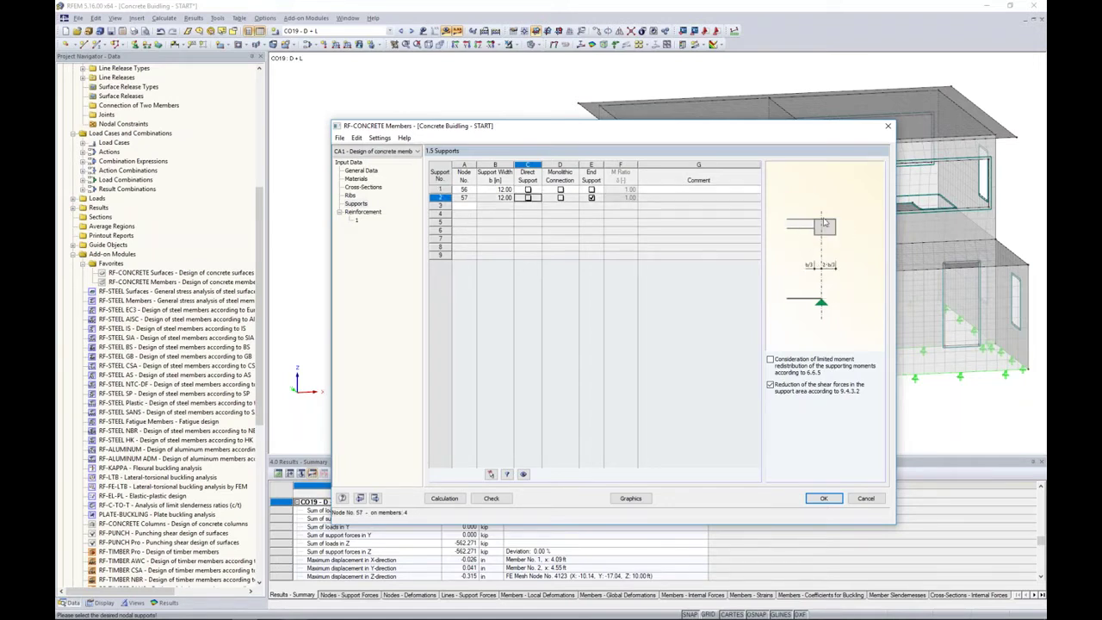
click(591, 191)
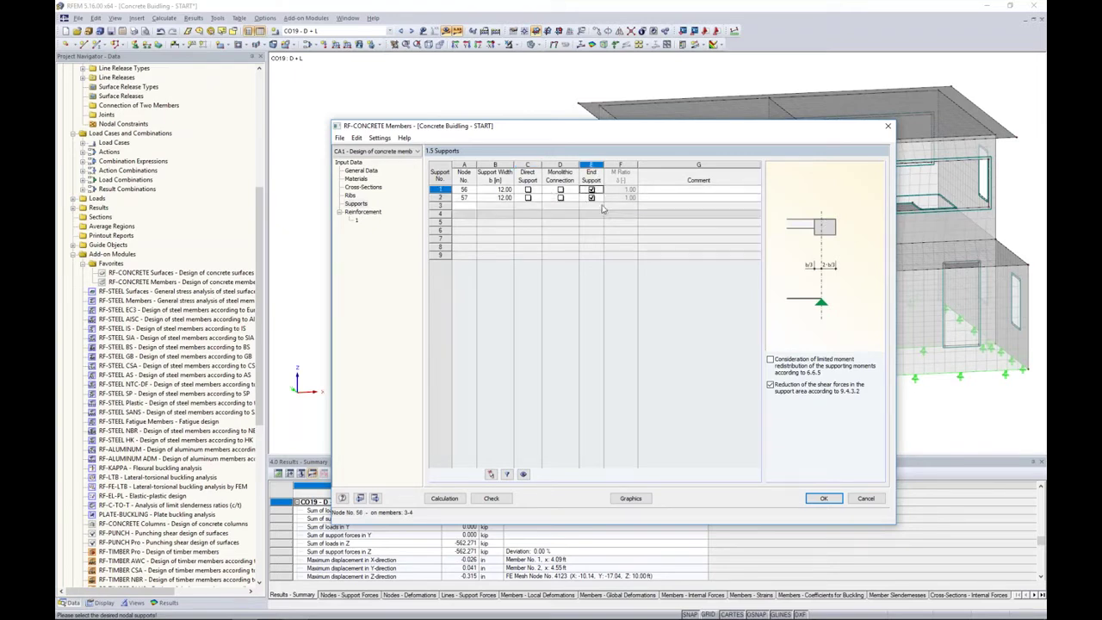
Name the first reinforcement group Columns and assign only column members 1 and 2 to it by picking them in the model.
mouse_move(618, 127)
mouse_down()
mouse_move(552, 295)
mouse_move(613, 138)
mouse_move(607, 122)
mouse_up()
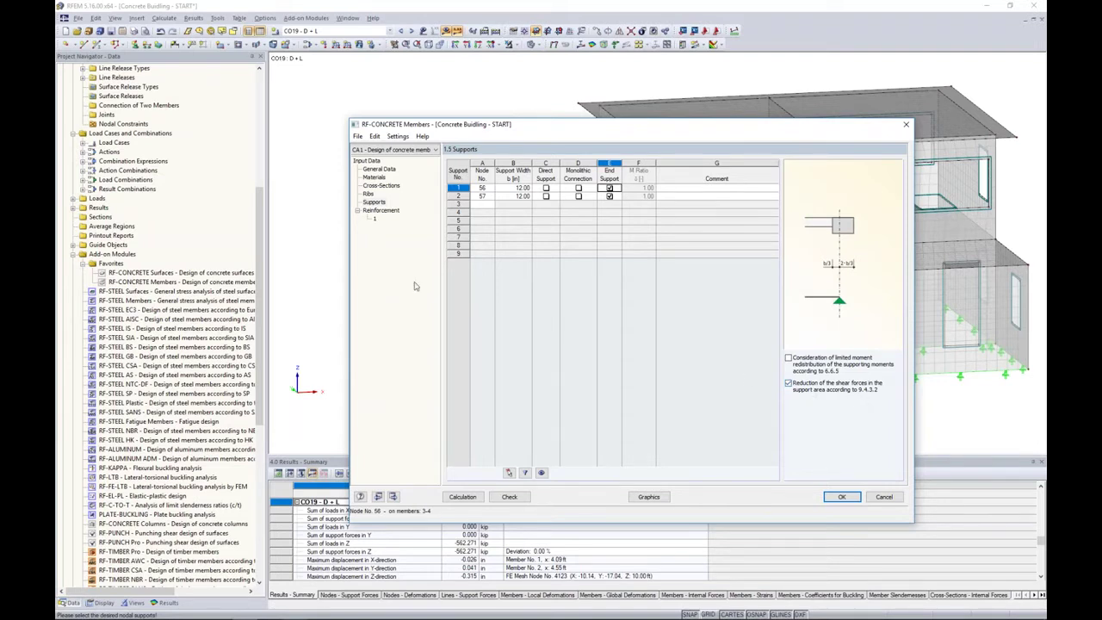
click(395, 214)
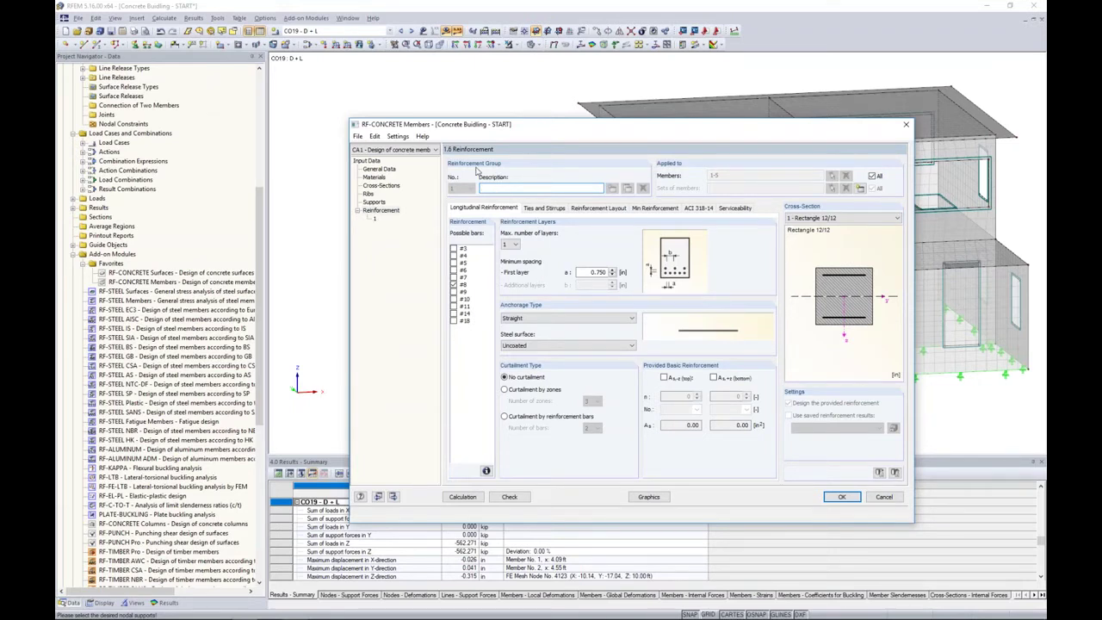
text(Columns)
click(872, 175)
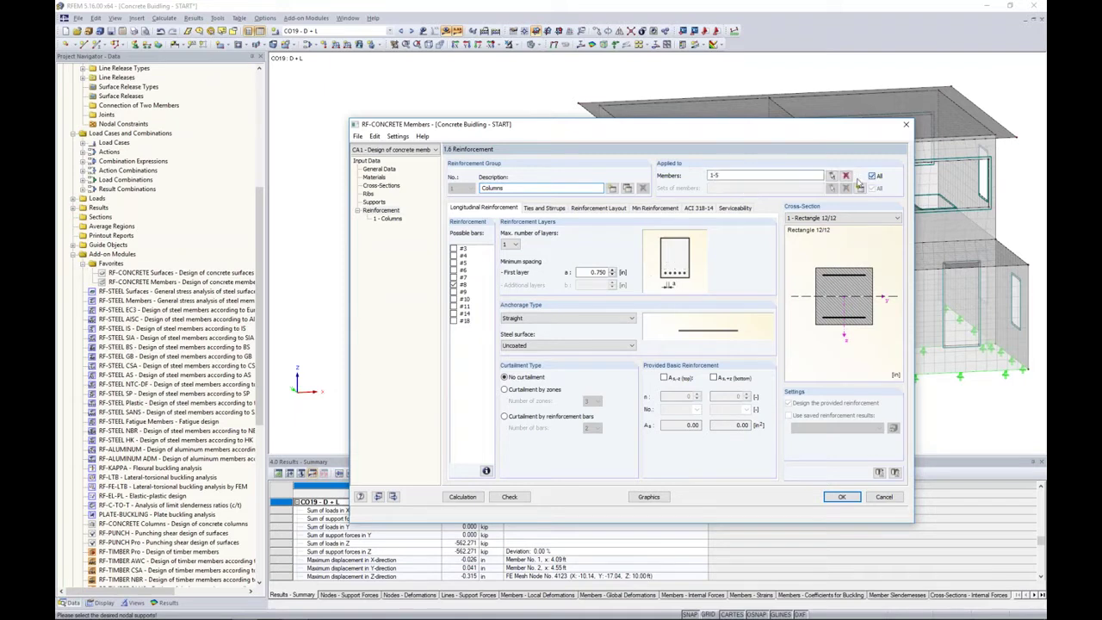
click(832, 177)
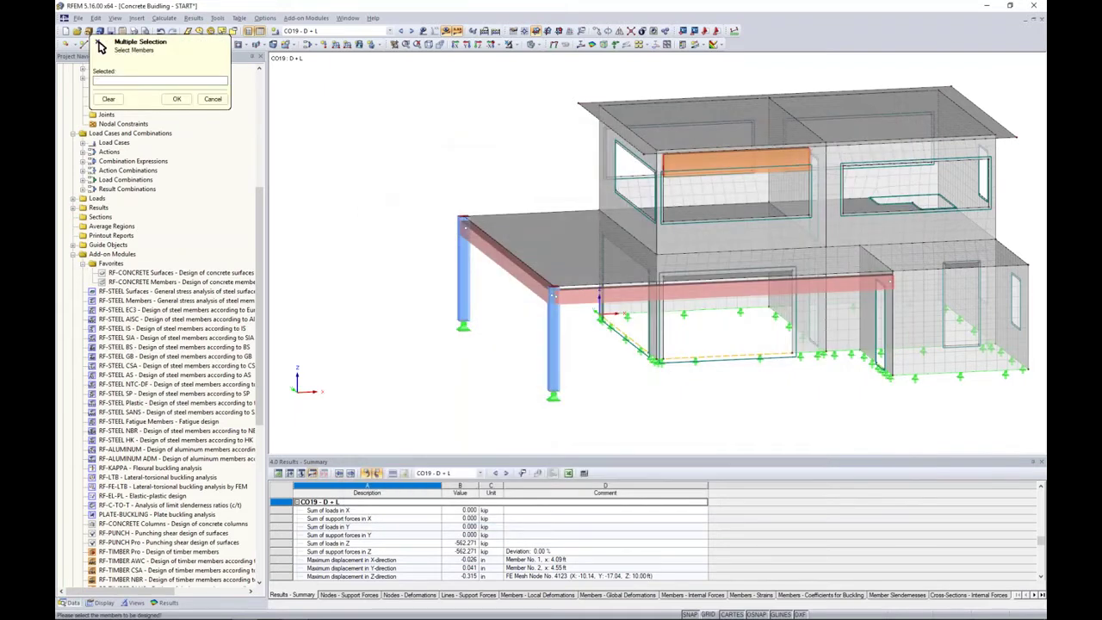
click(463, 254)
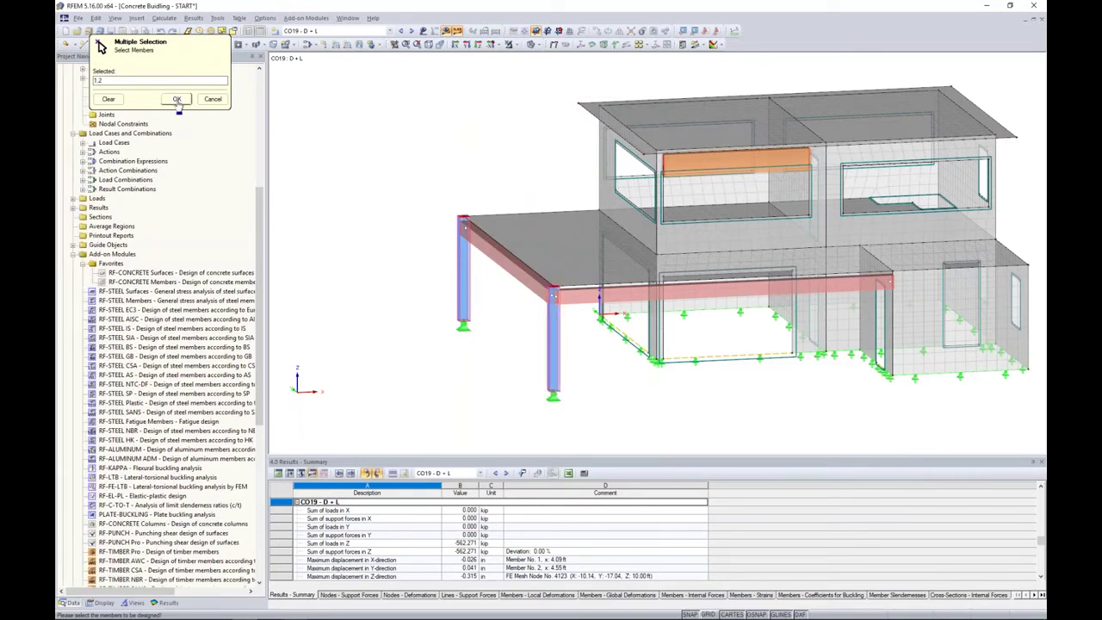
click(177, 99)
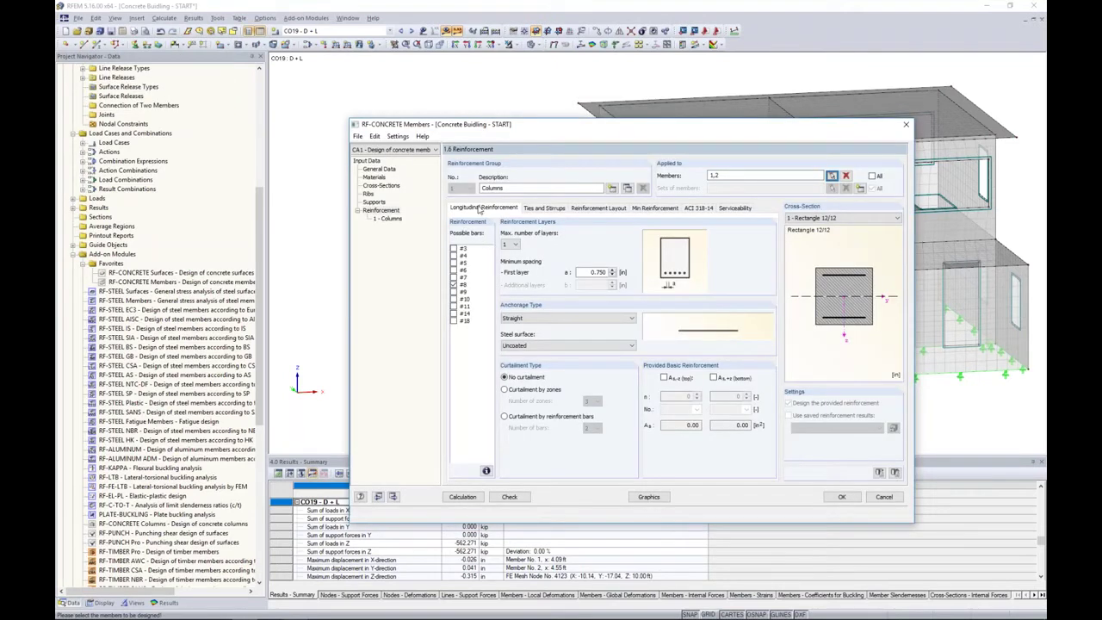
Allow #5 and #6 instead of #8 as the columns' longitudinal bars, with a maximum of one reinforcement layer.
click(454, 270)
click(454, 284)
click(514, 245)
click(514, 267)
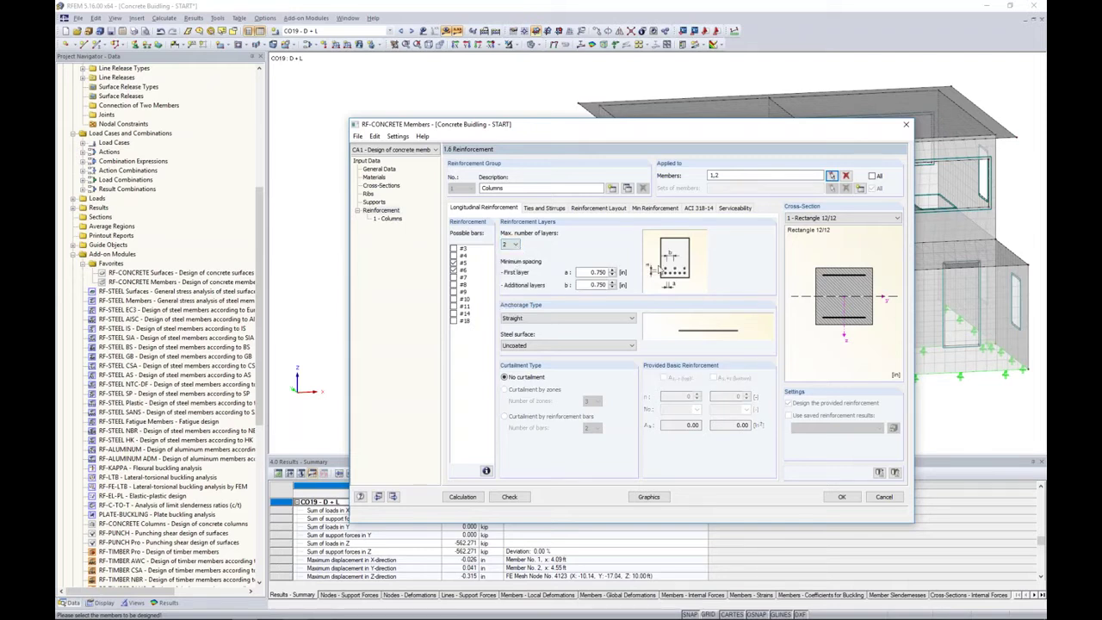
click(515, 247)
click(513, 254)
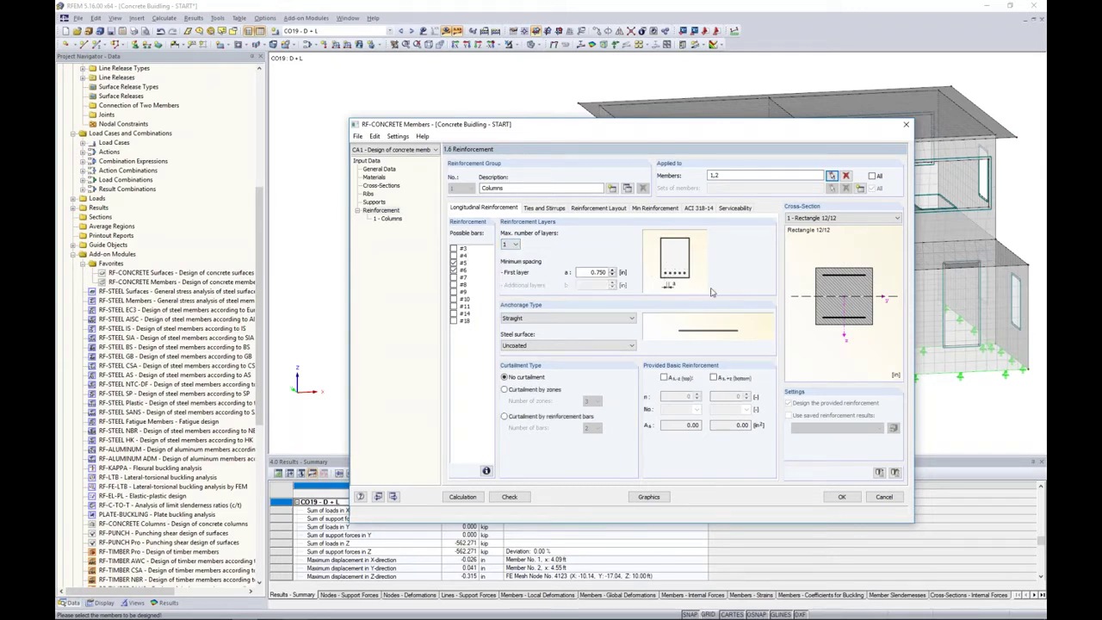
Try the Bend anchorage type for the columns' longitudinal bars and set it back to Straight.
click(540, 320)
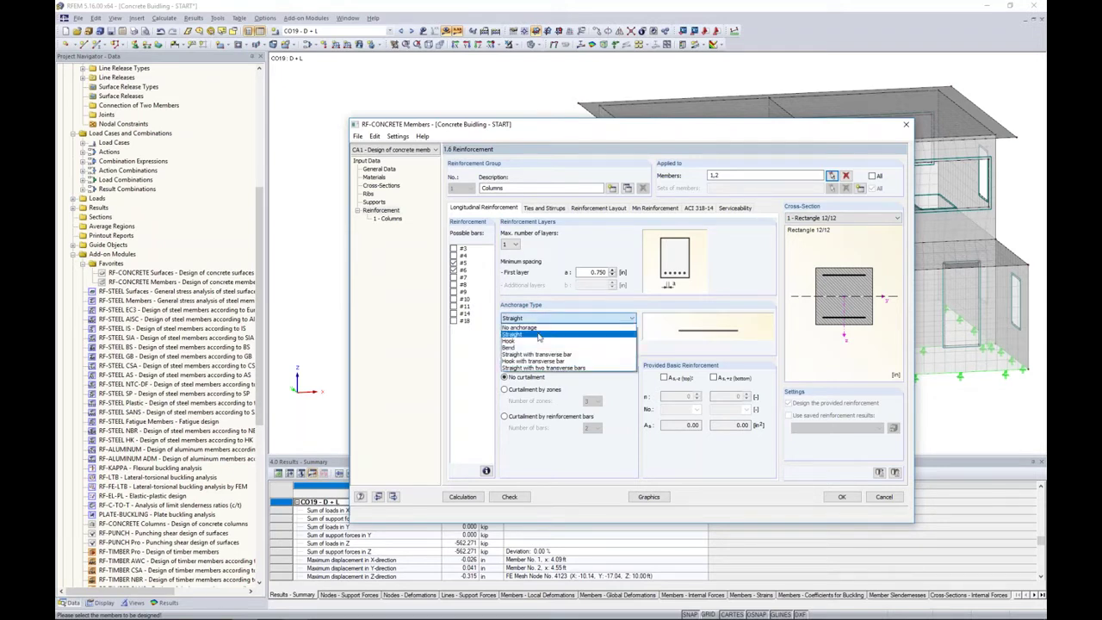
click(537, 340)
click(537, 319)
click(527, 347)
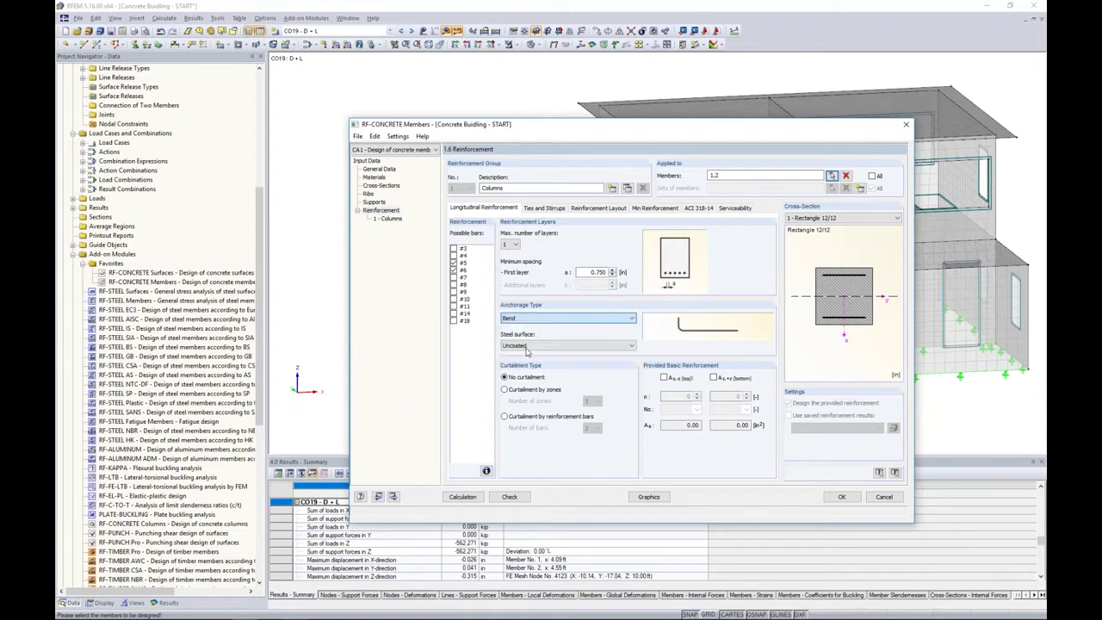
click(567, 320)
click(555, 328)
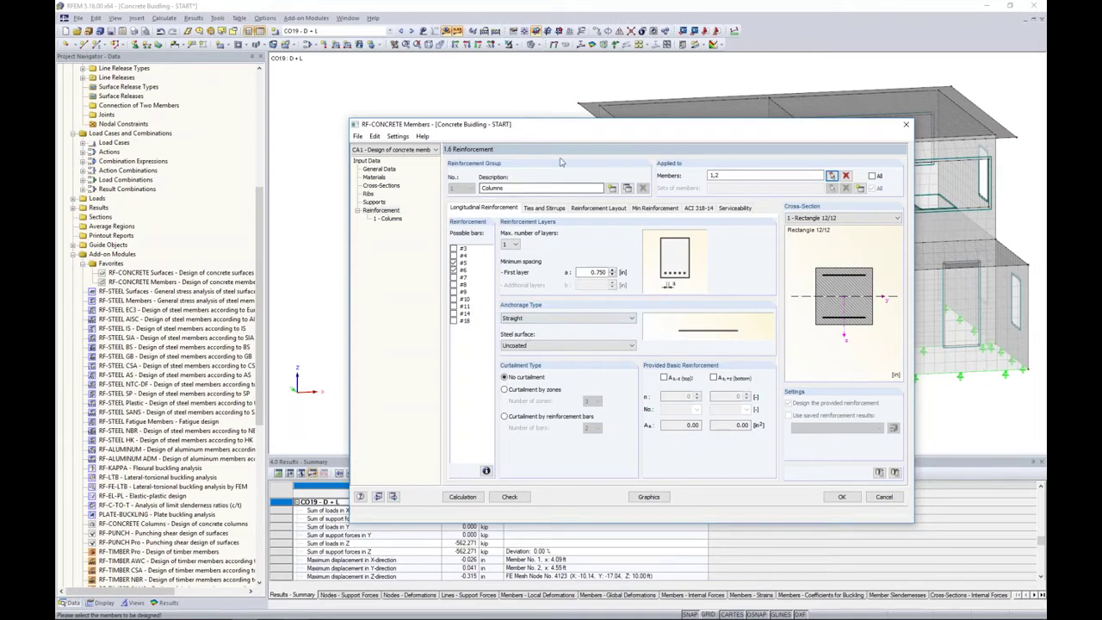
Look at the columns and beams in the model, and review the tie and stirrup settings for the Columns group.
mouse_move(572, 128)
mouse_down()
mouse_move(560, 162)
mouse_move(557, 130)
mouse_up()
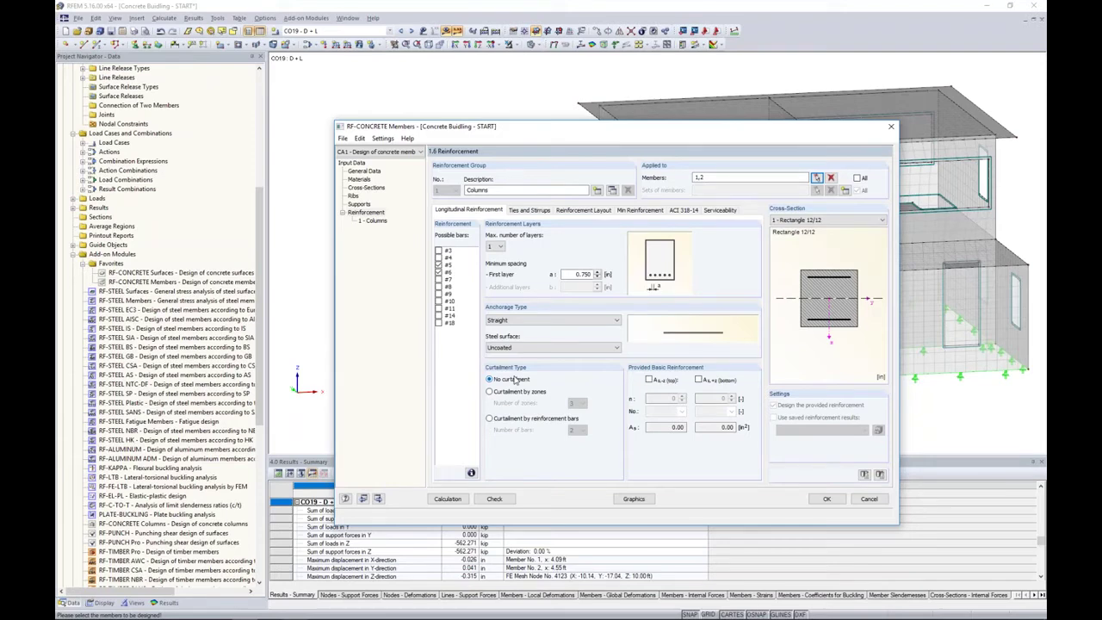
drag(573, 131, 565, 361)
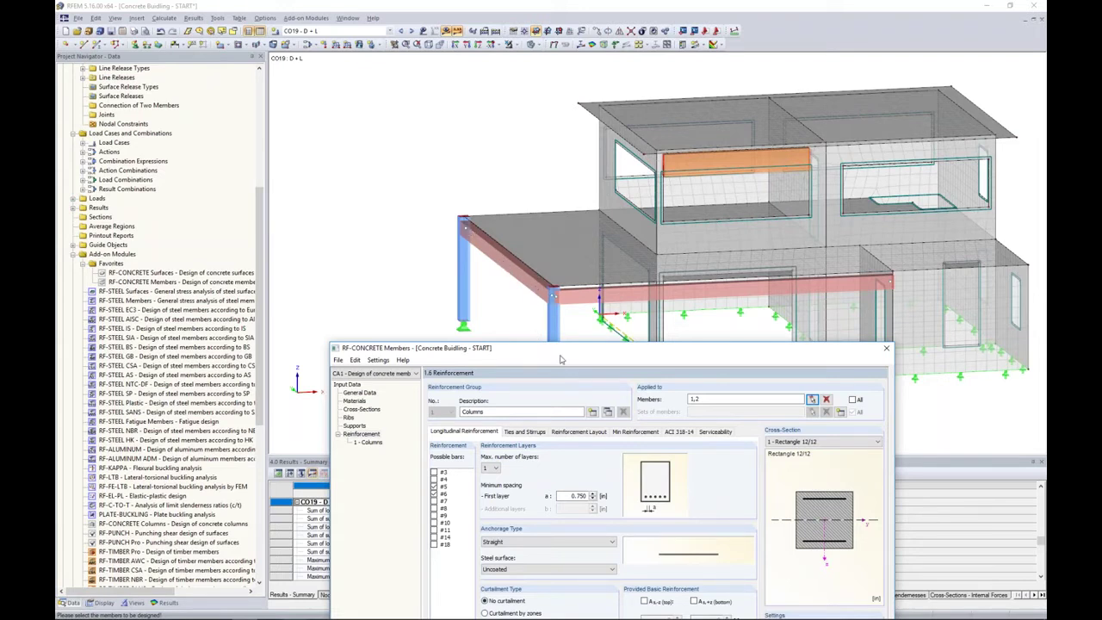
drag(563, 349, 549, 134)
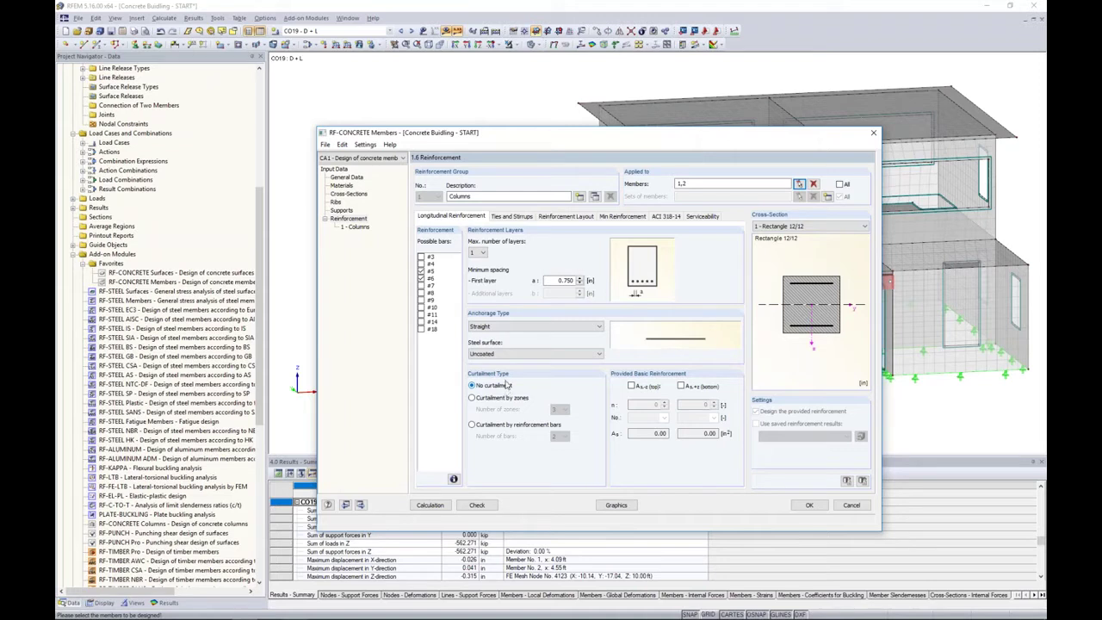
click(514, 216)
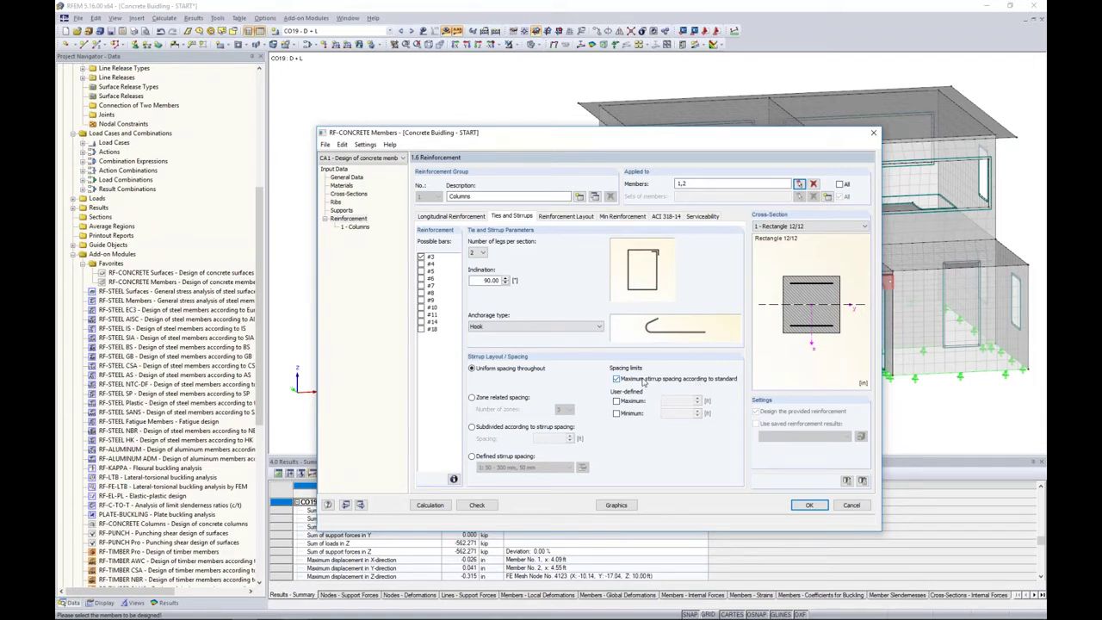
Set the columns' reinforcement layout to Uniformly surrounding, keeping the torsional moment among the relevant internal forces.
click(558, 217)
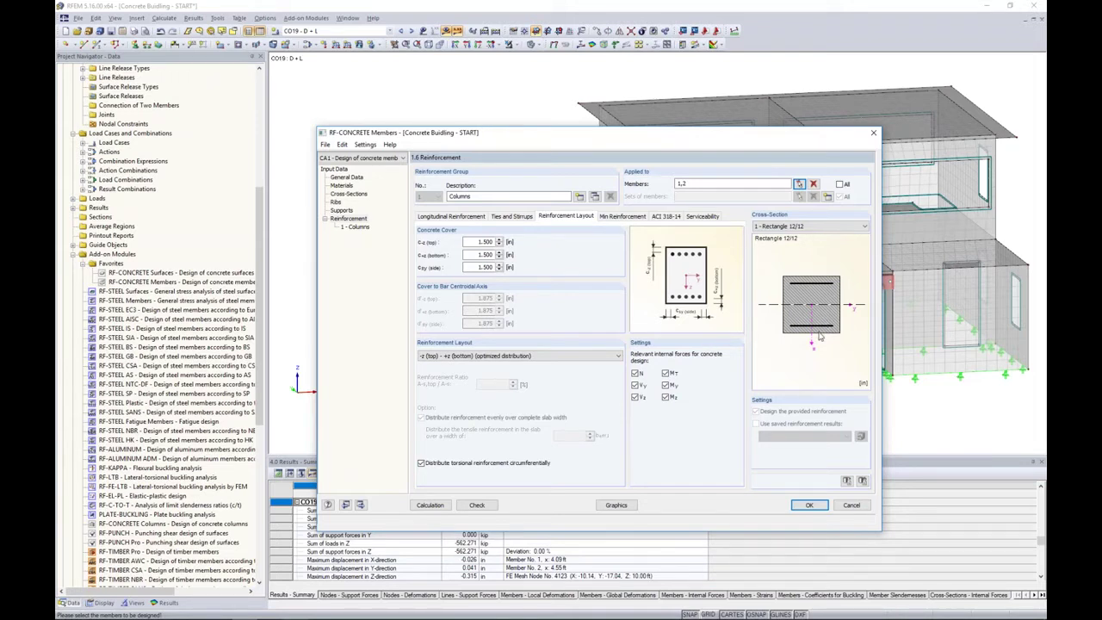
click(617, 356)
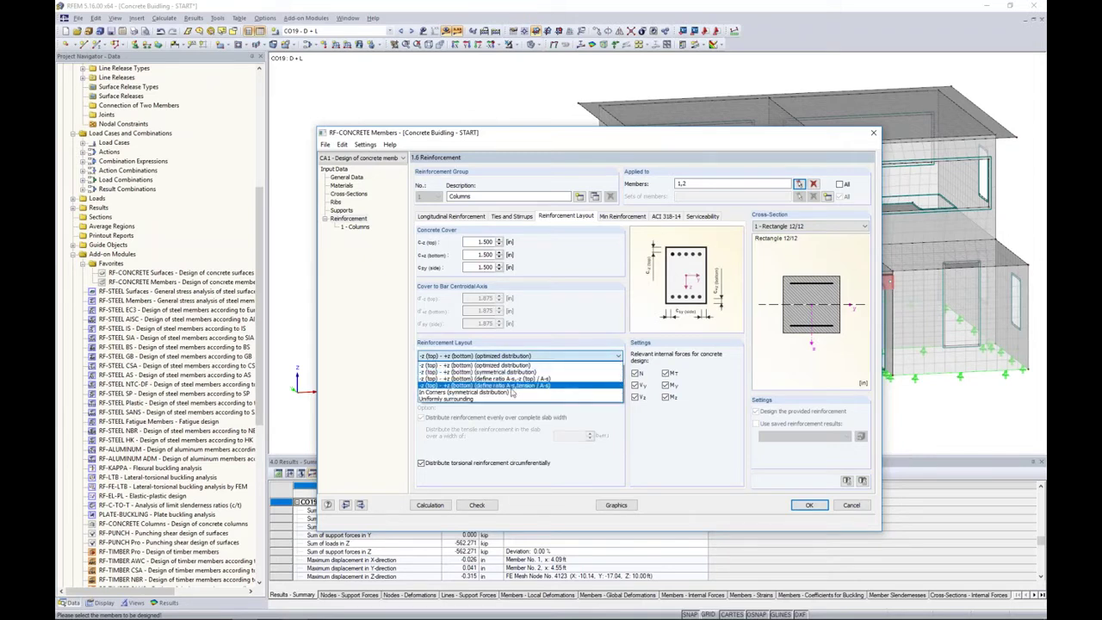
click(478, 399)
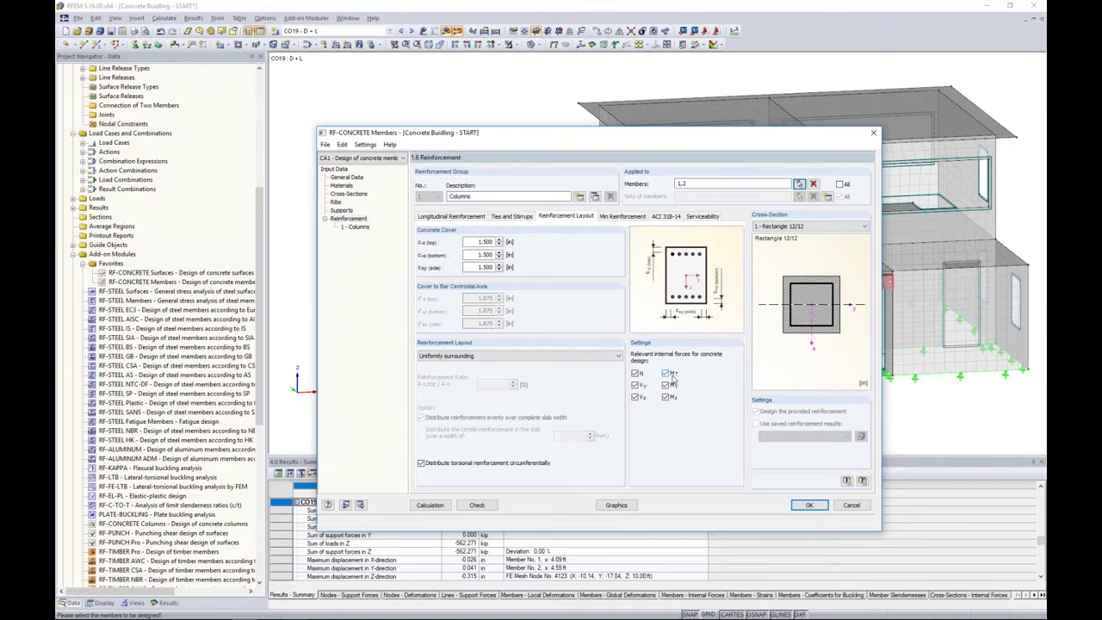
click(667, 377)
click(668, 376)
Review the columns' minimum reinforcement settings and the ACI 318-14 reinforcement percentage and strength reduction factors.
click(612, 218)
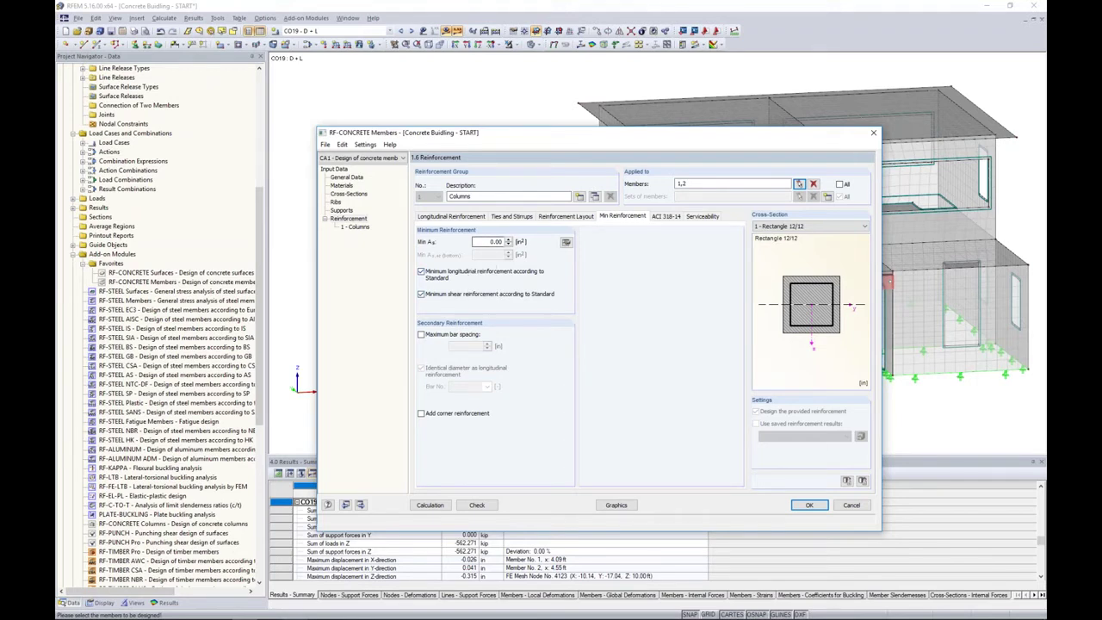
double_click(490, 241)
click(489, 242)
click(672, 218)
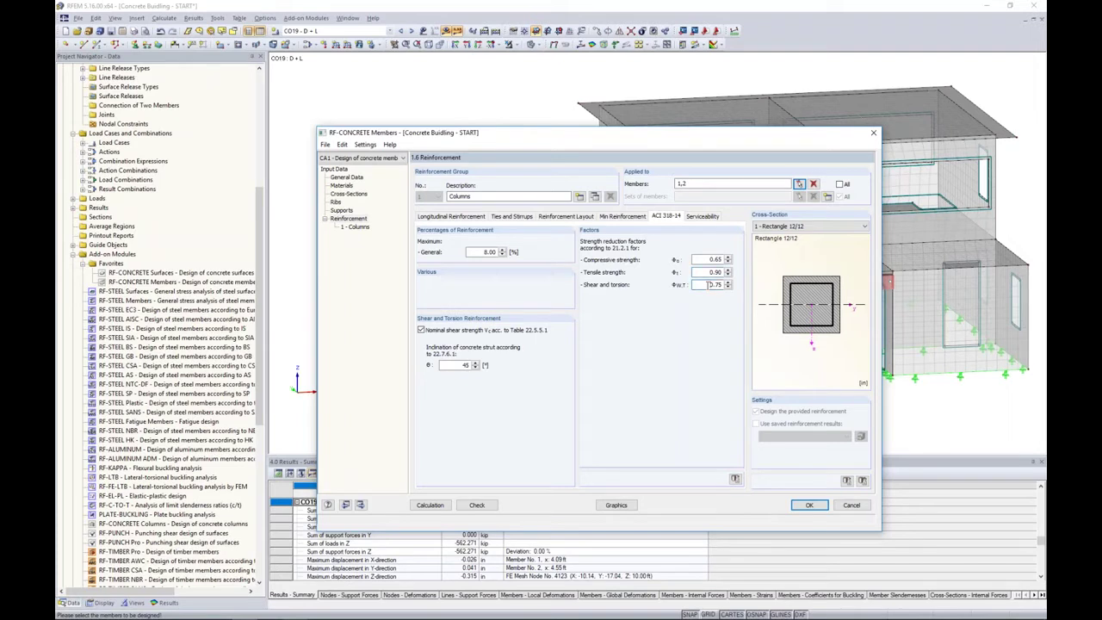
click(694, 285)
Review the columns' serviceability settings and the load combinations selected for the serviceability limit state.
click(702, 216)
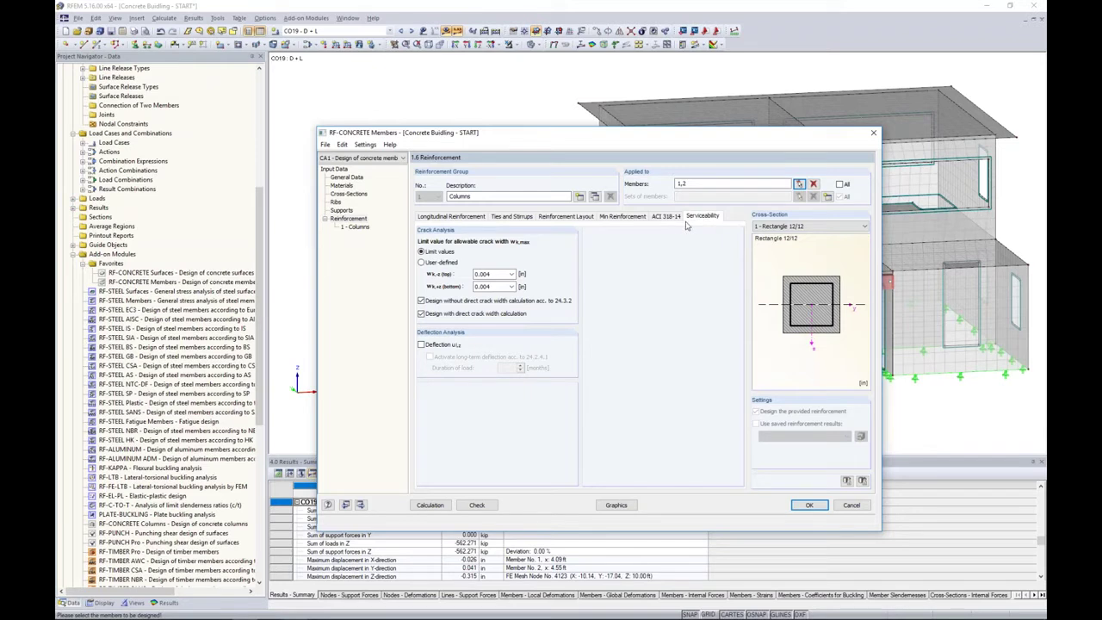
click(353, 178)
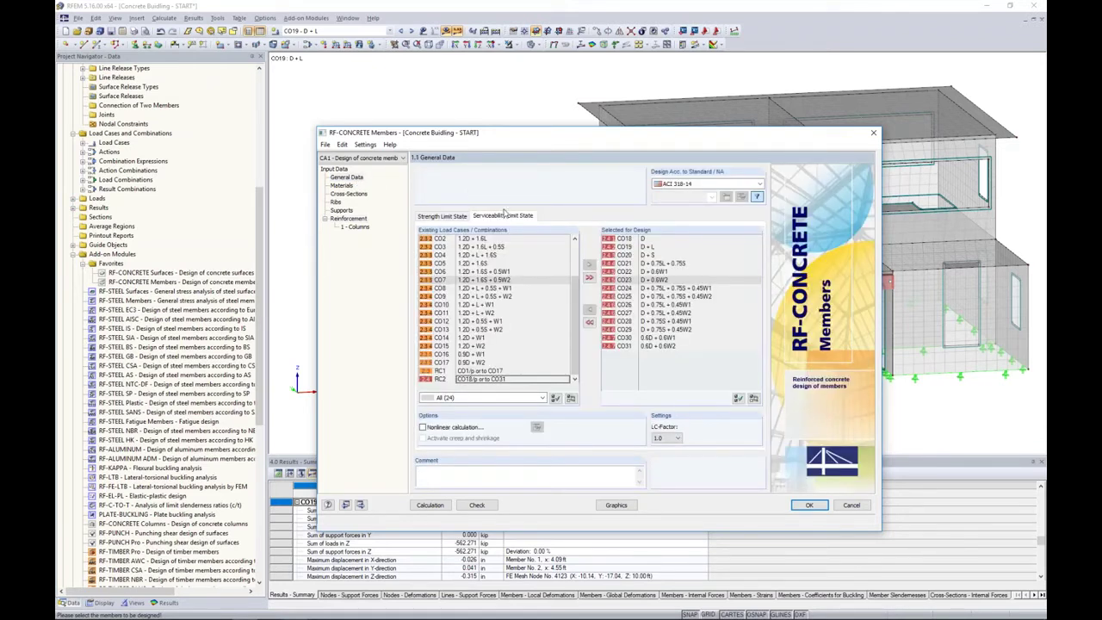
click(535, 215)
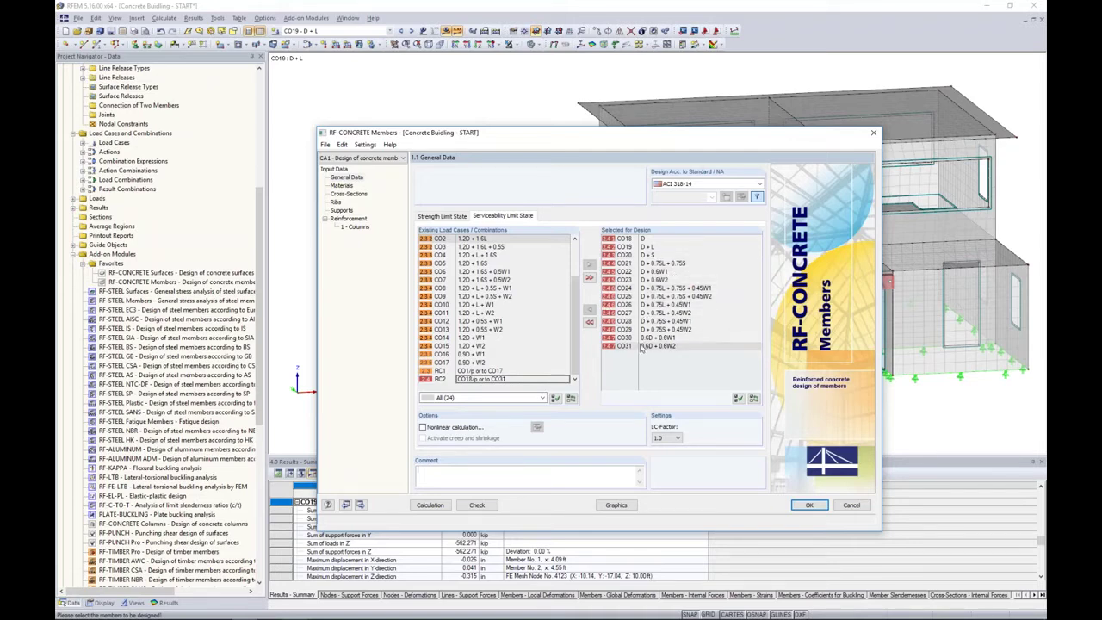
click(365, 227)
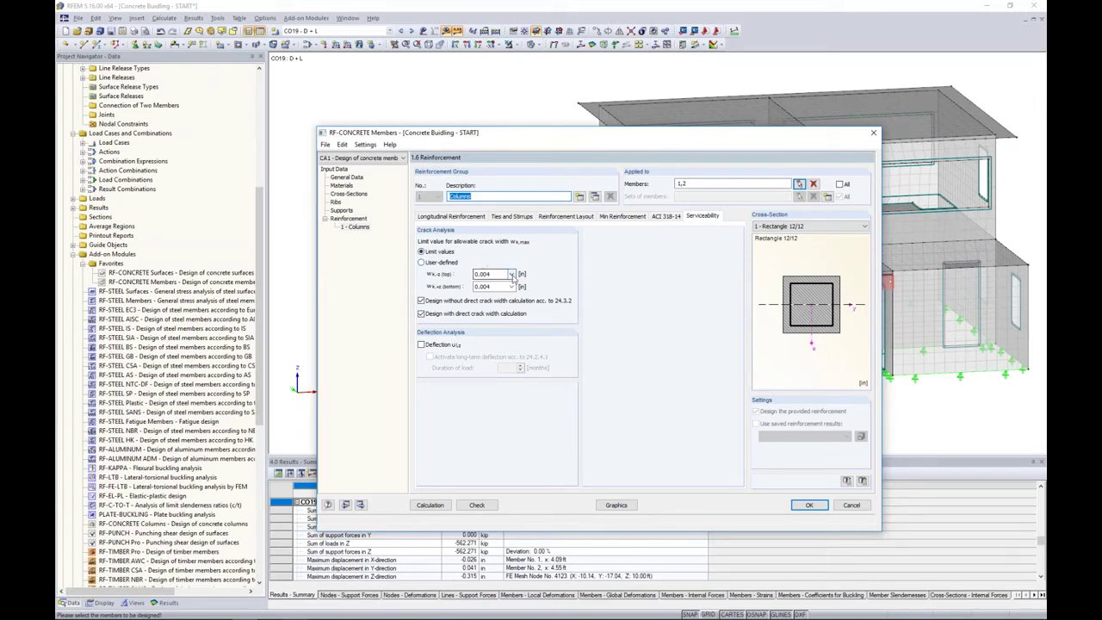
Set the columns' top and bottom crack width limits to 0.016 in, for dry air or protective membrane exposure.
click(511, 274)
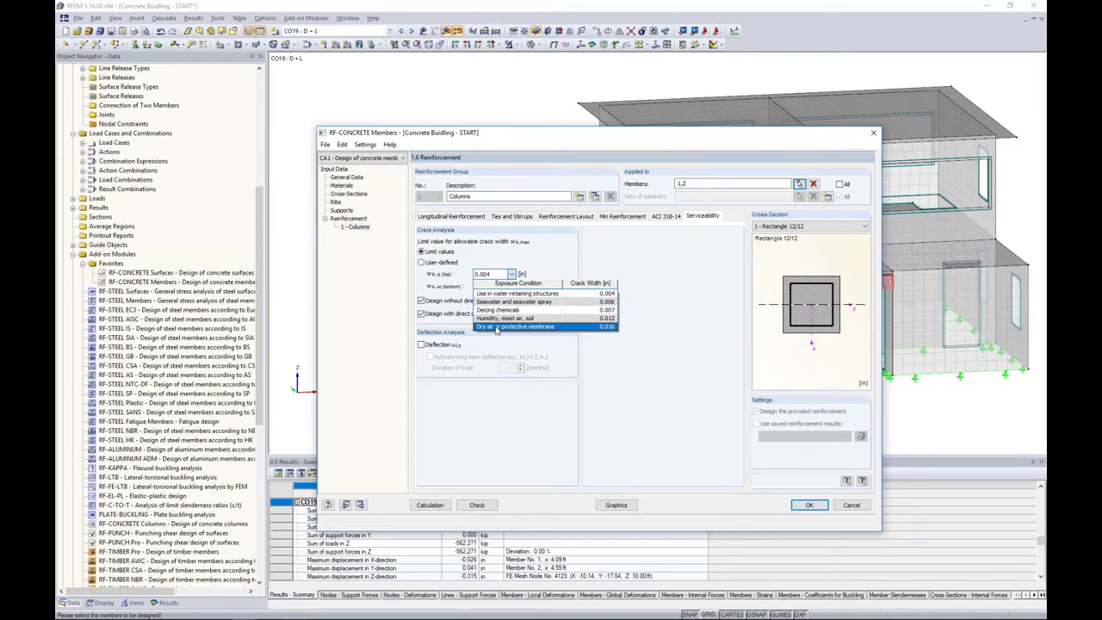
click(497, 327)
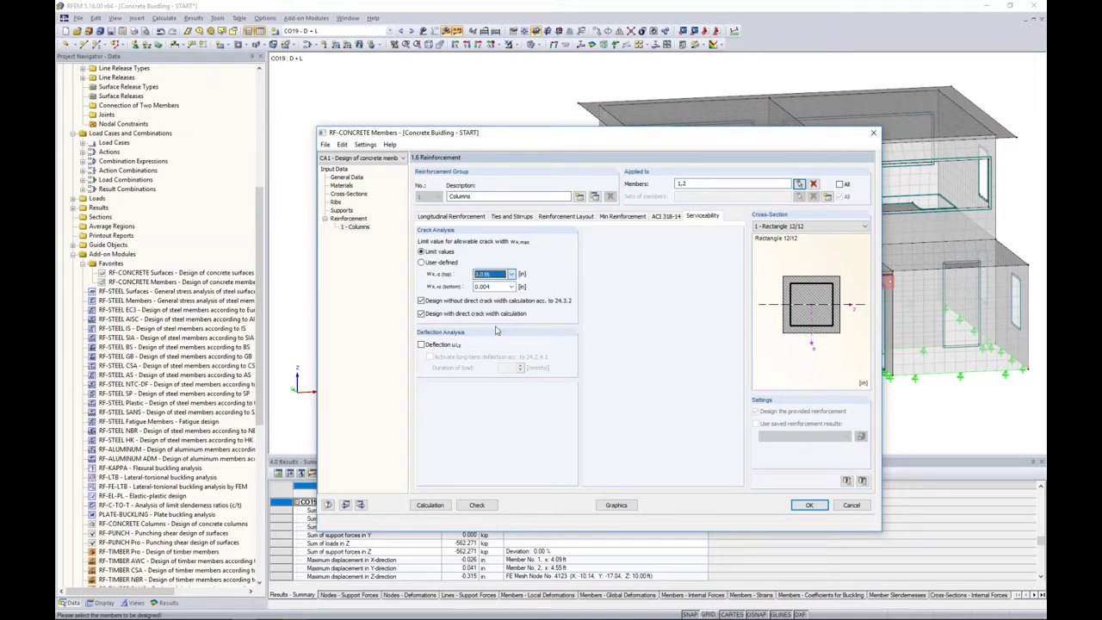
click(512, 288)
click(515, 339)
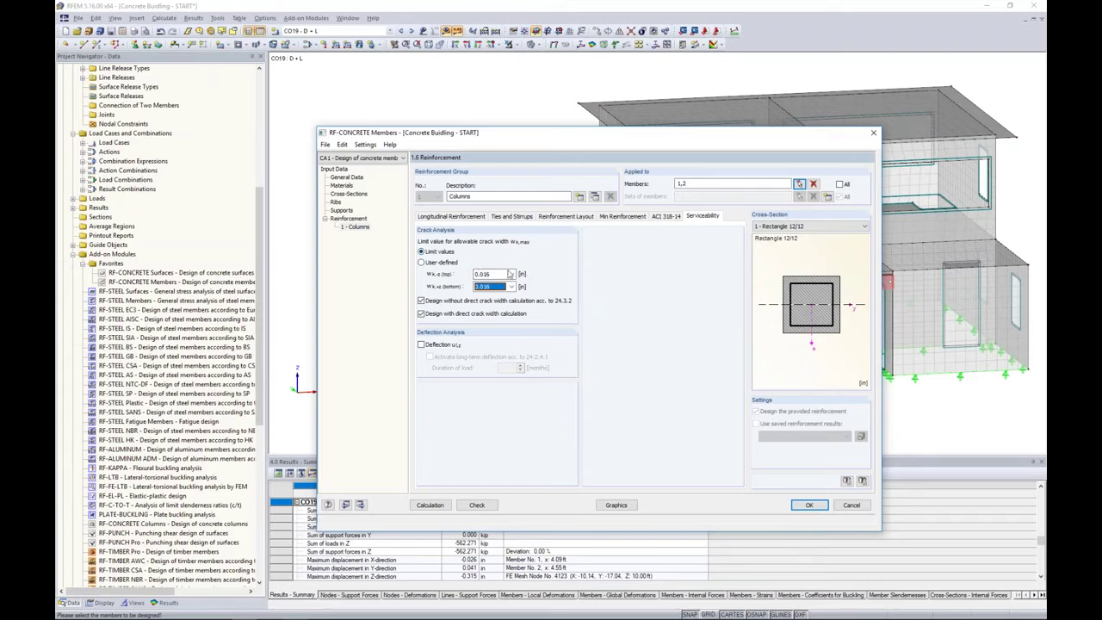
Keep the crack analysis on Limit values after trying the User-defined option, and activate the deflection analysis for the columns.
click(421, 262)
double_click(497, 286)
click(421, 251)
click(421, 345)
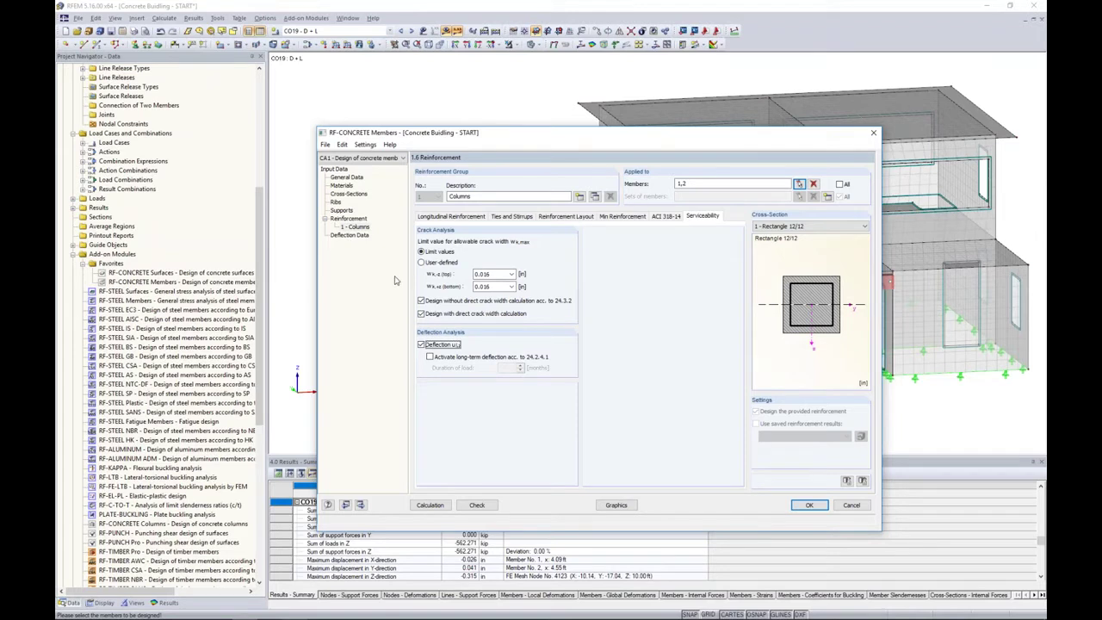
Try long-term deflection according to 24.2.4.1 for the columns with a 60-month load duration, then deactivate it.
click(432, 357)
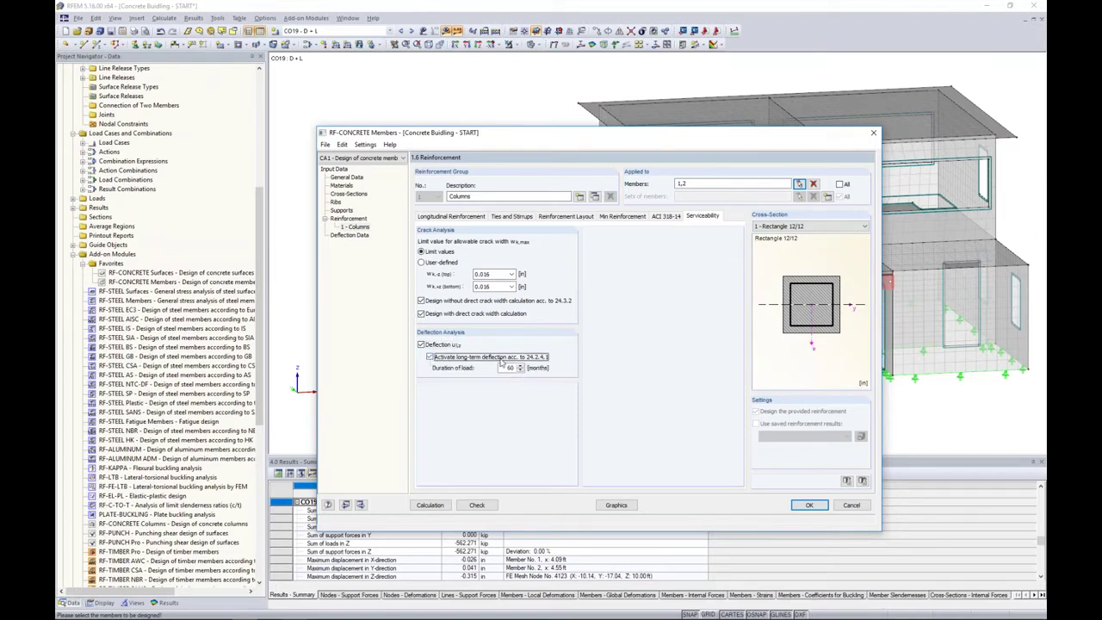
double_click(509, 368)
text(50)
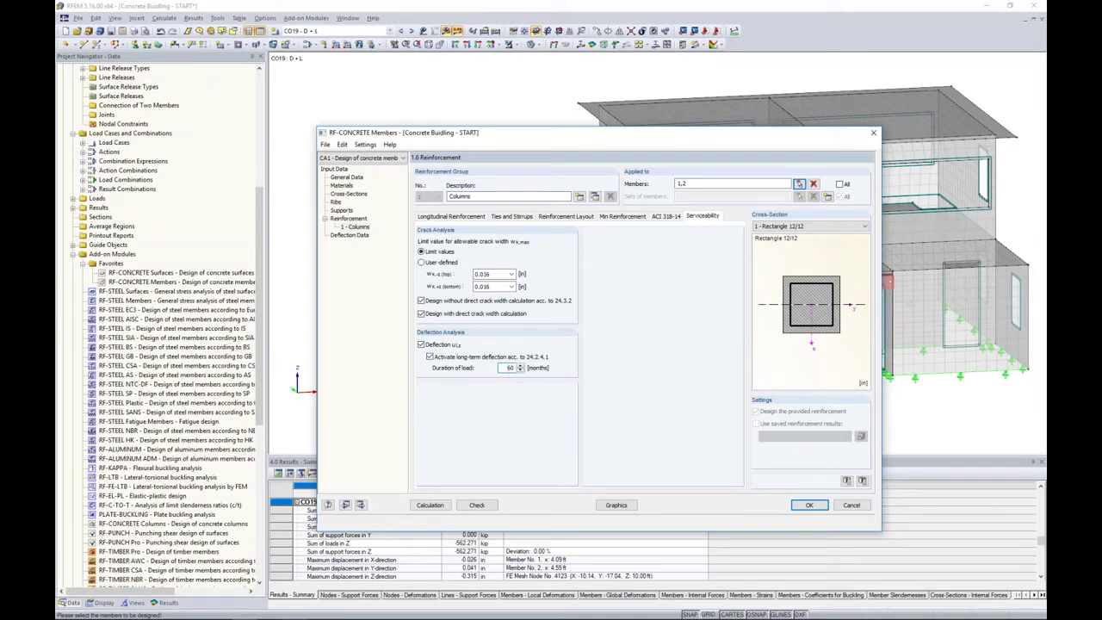
click(429, 357)
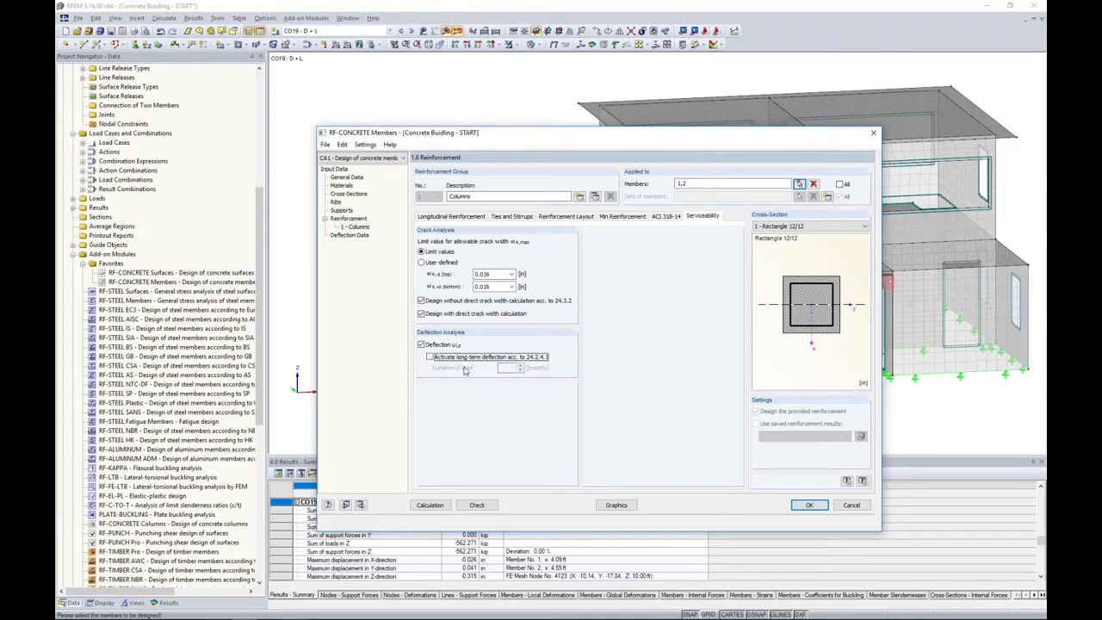
Review the deflection data for members 1 and 2 alongside the columns in the model, including reference lengths, precamber and limit values.
click(351, 237)
drag(508, 143, 496, 357)
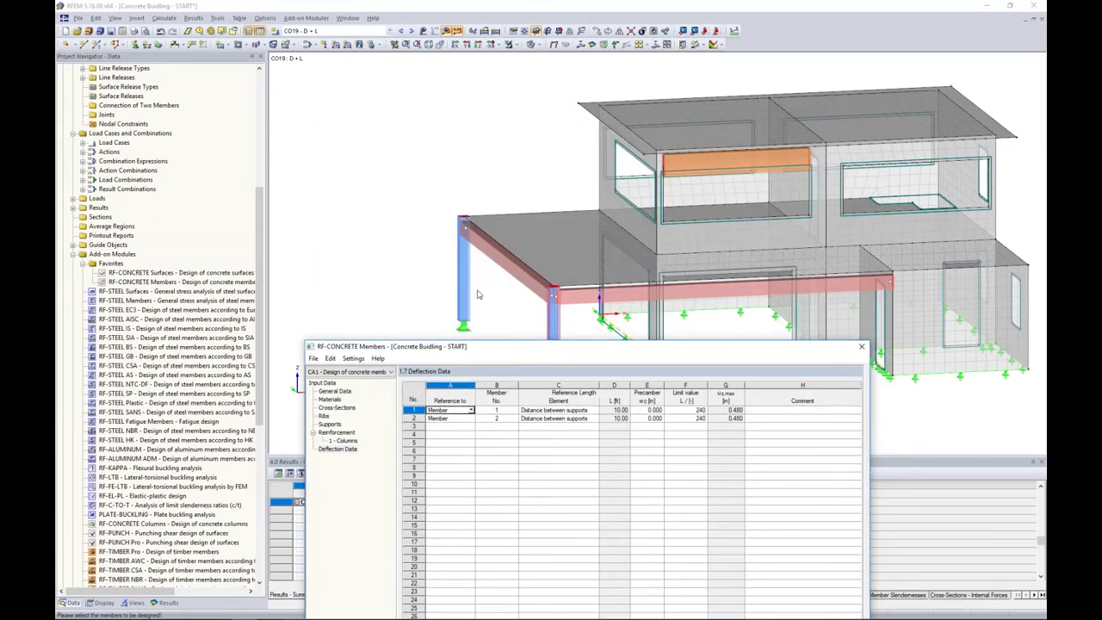
click(452, 418)
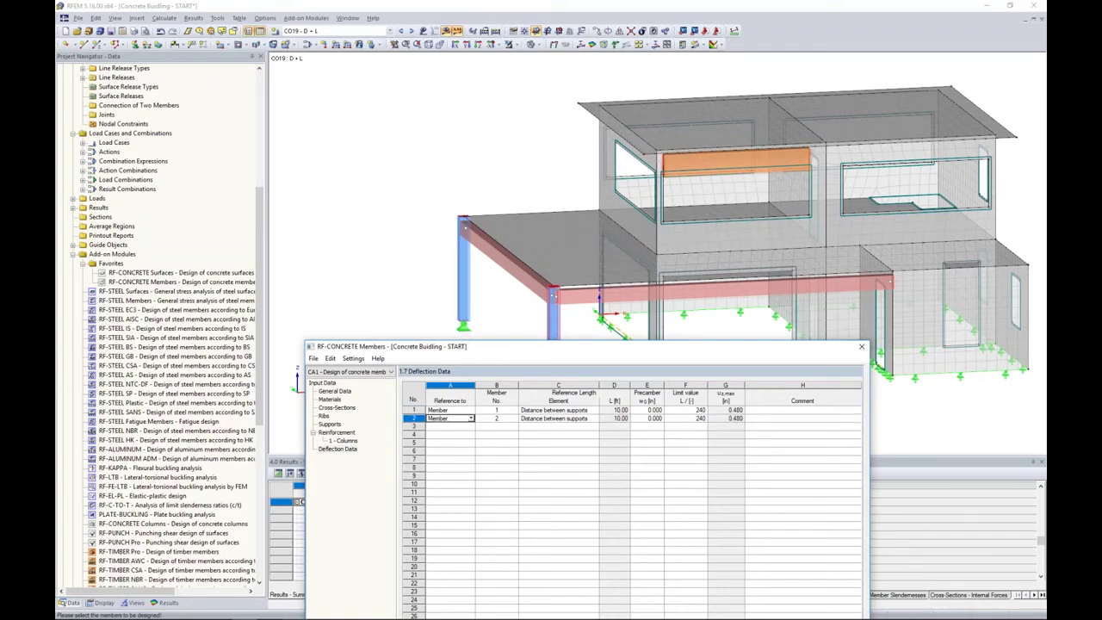
drag(558, 345, 554, 142)
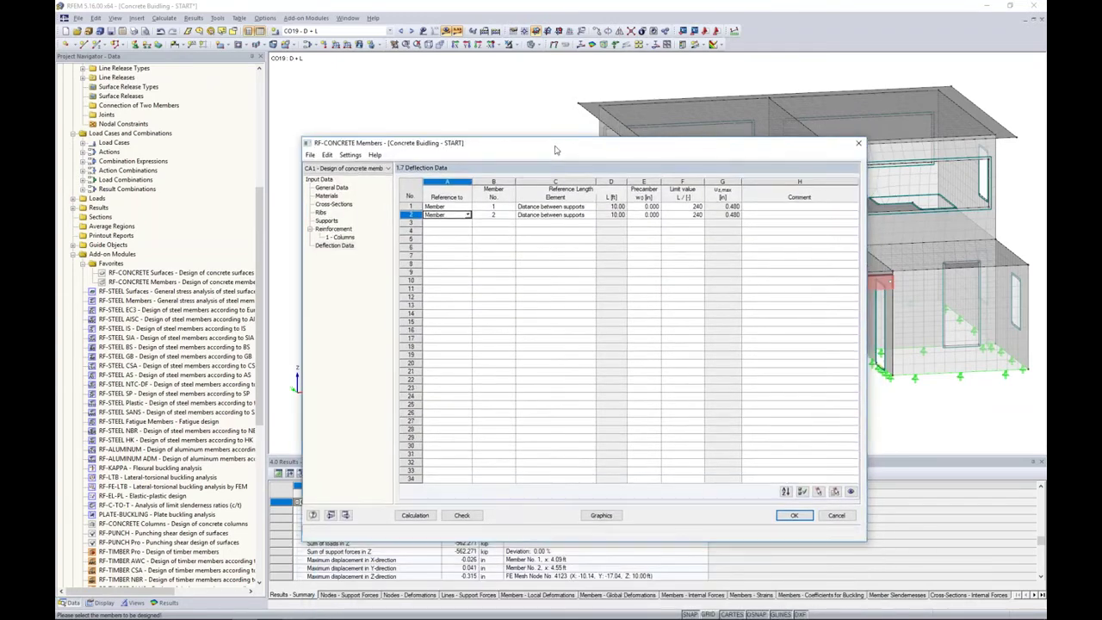
Check the reference length and limit value options for member 1 in the deflection data, keeping the limit at 240.
click(591, 208)
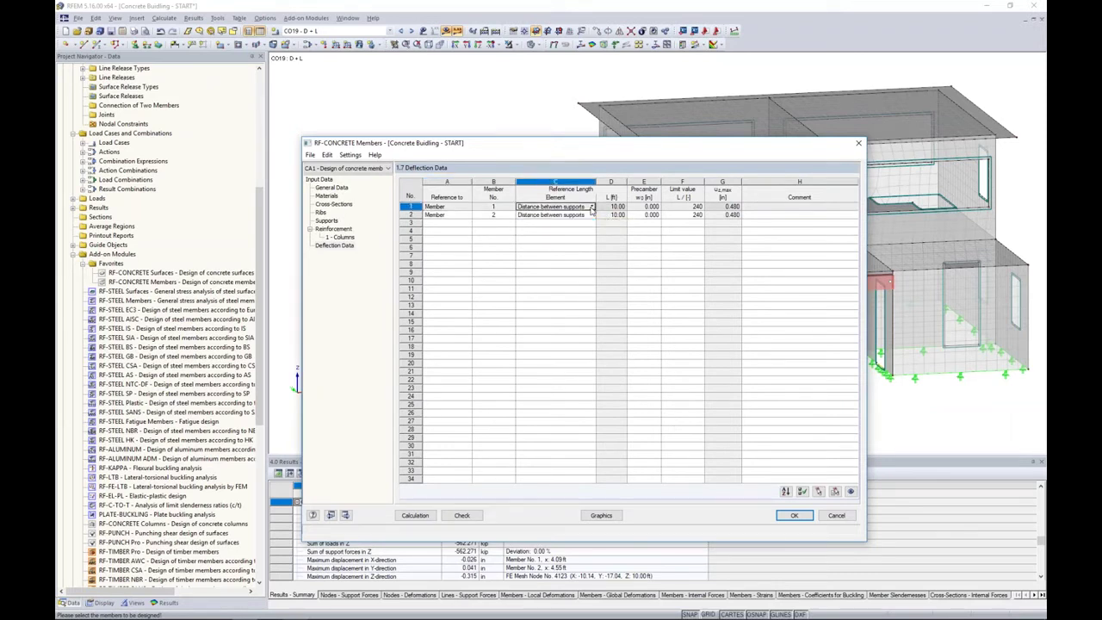
click(592, 208)
click(592, 209)
click(683, 209)
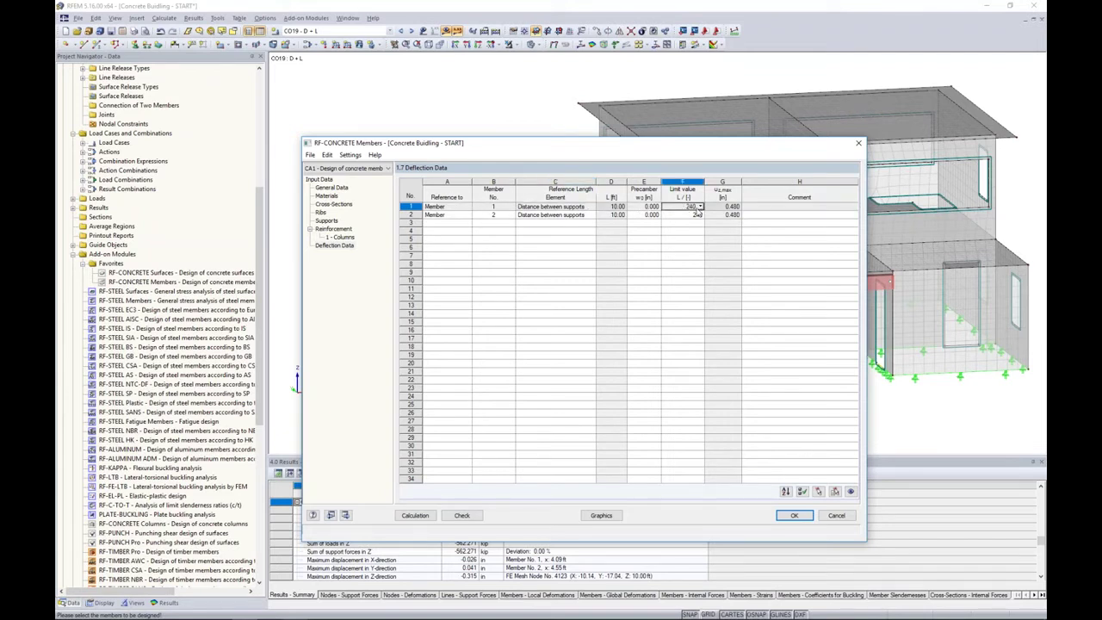
click(700, 208)
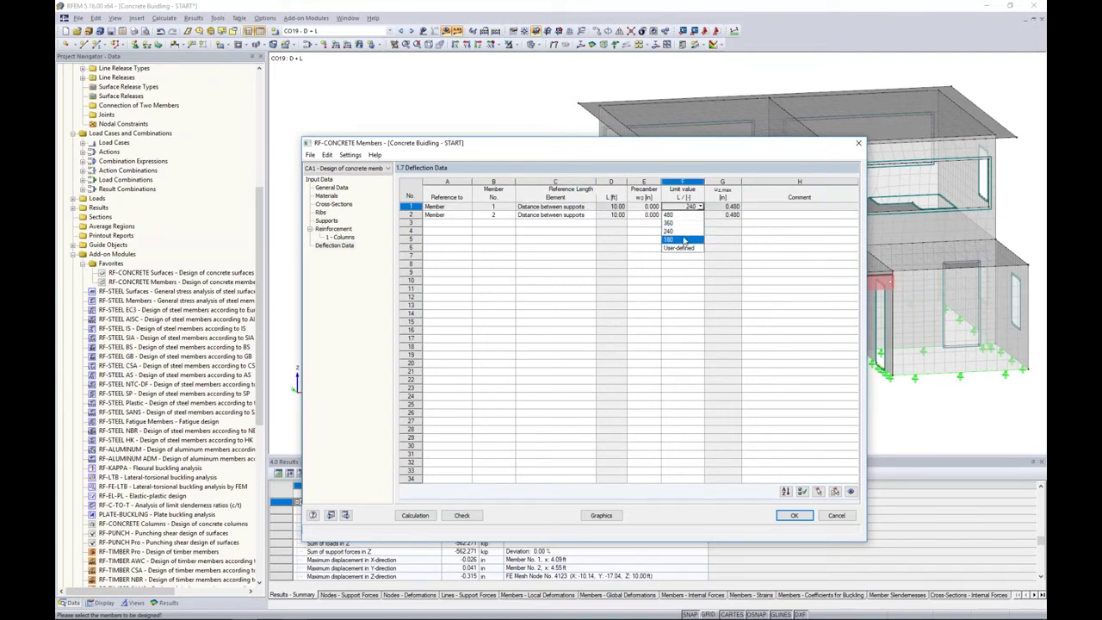
click(687, 232)
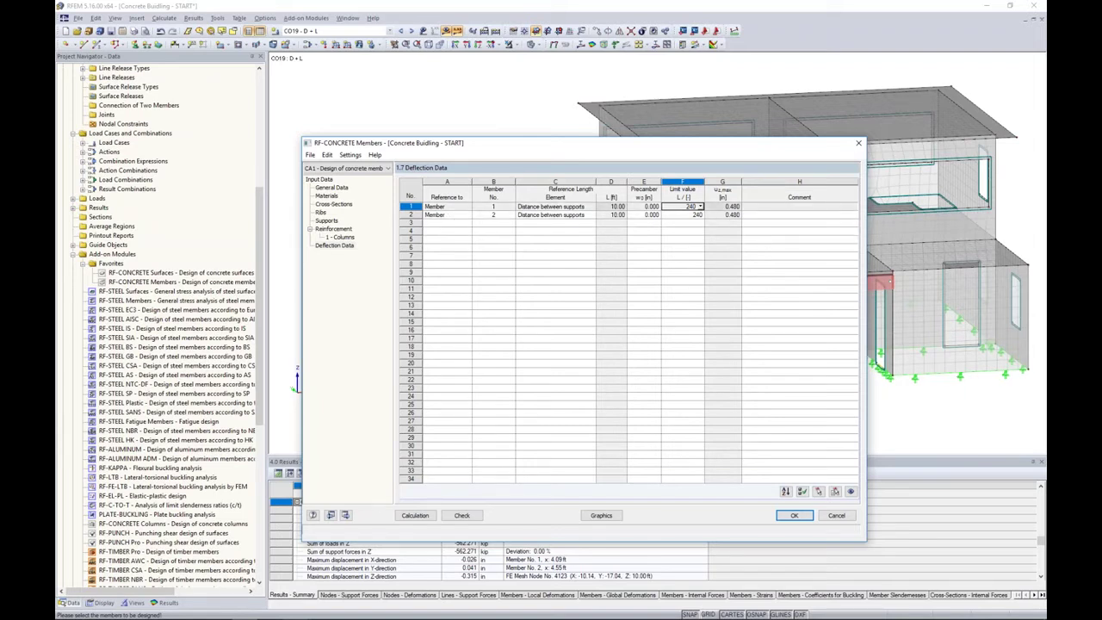
Return to the Columns reinforcement group and copy it as the basis for a second group.
click(341, 237)
click(438, 229)
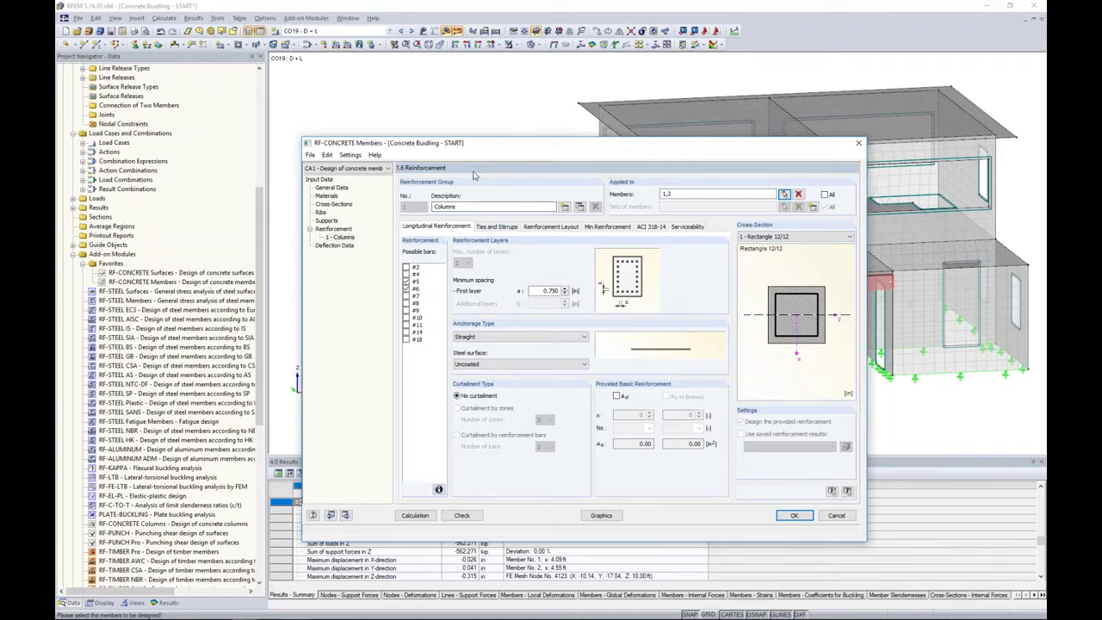
drag(493, 144, 482, 301)
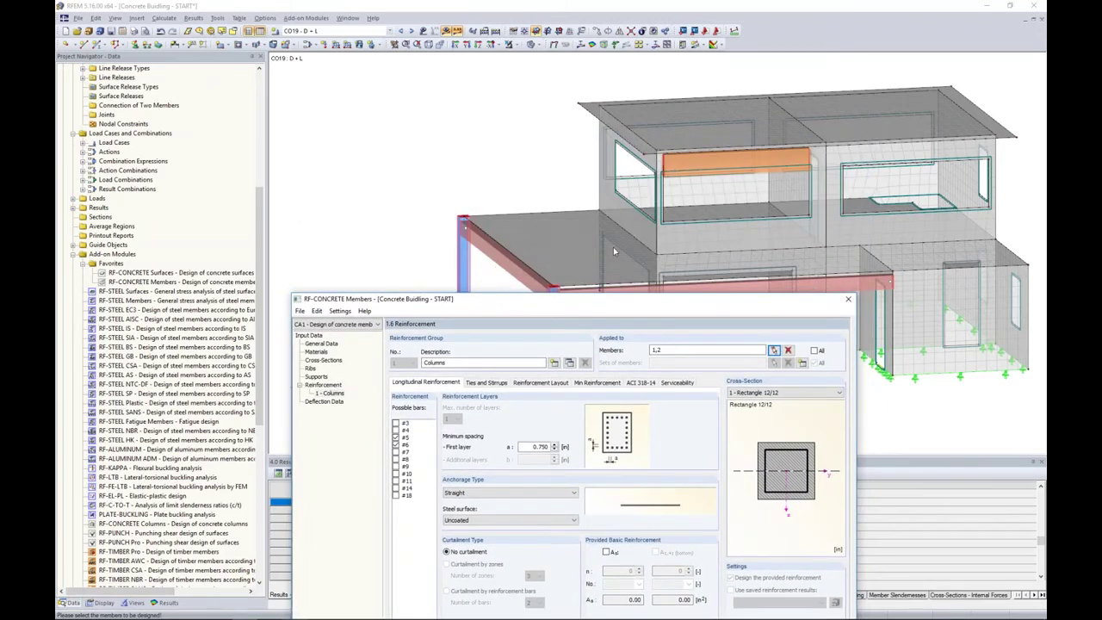
drag(603, 301, 608, 128)
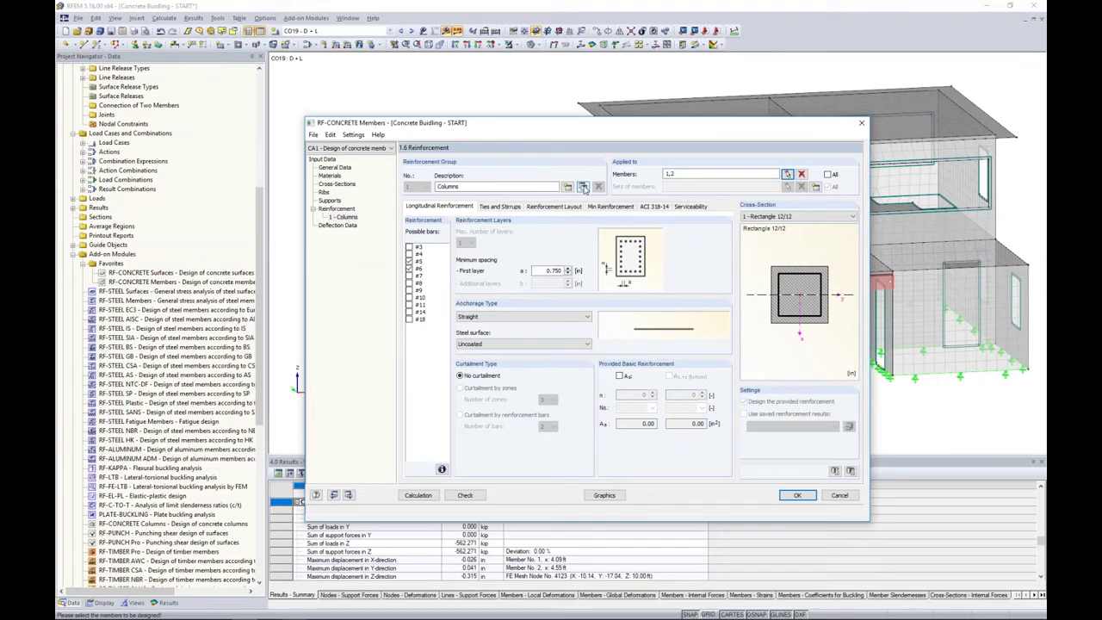
click(583, 187)
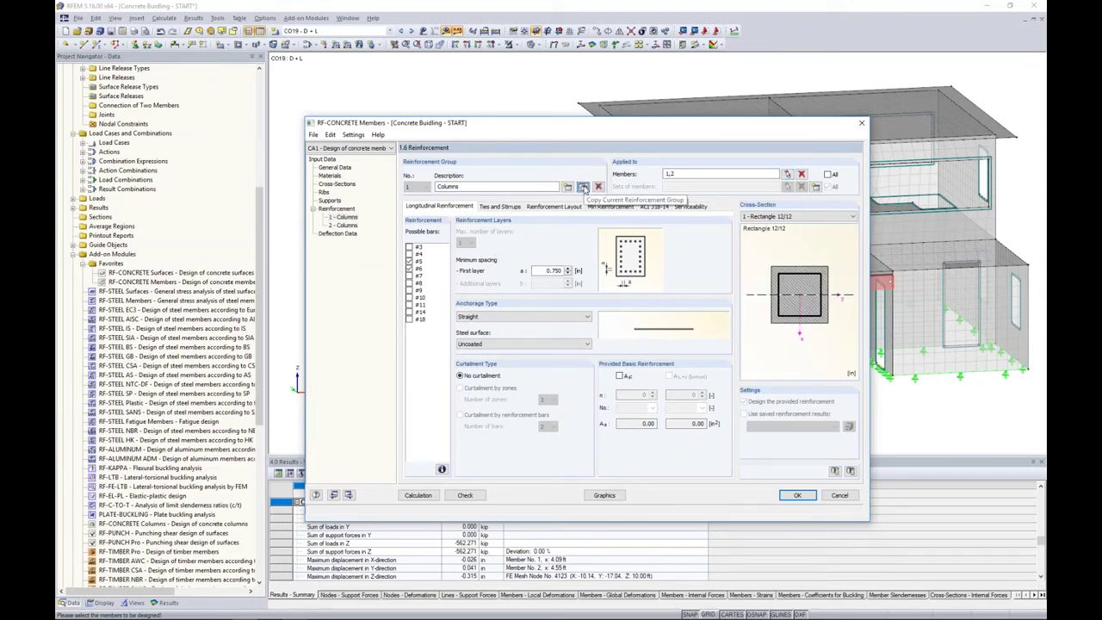
Rename the copied second reinforcement group as Ribs and assign it to members 3 and 4.
click(344, 226)
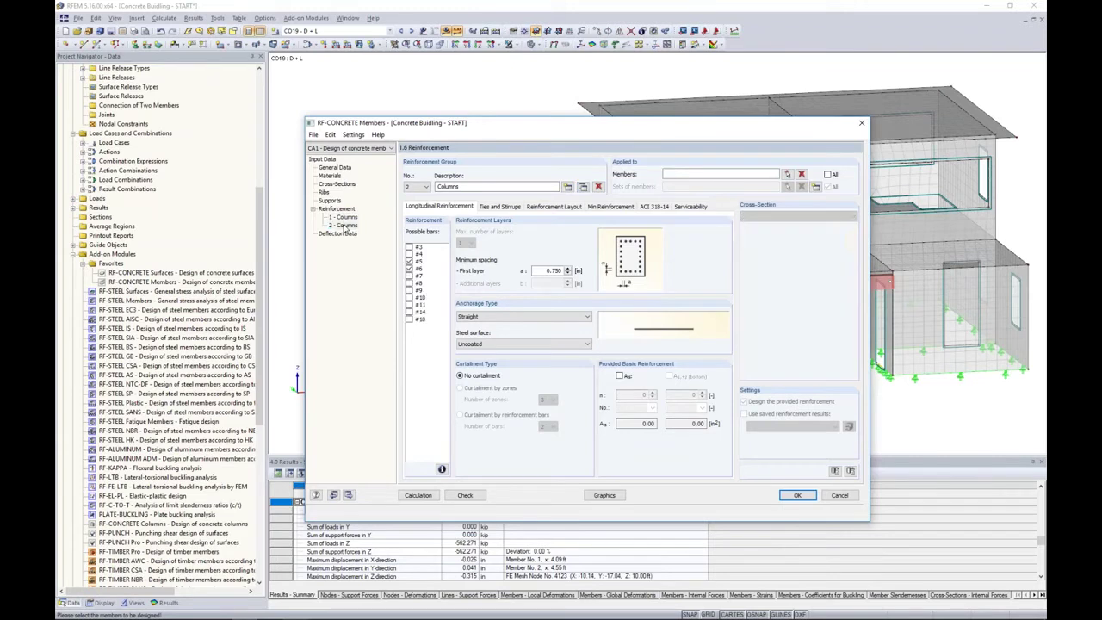
double_click(448, 186)
text(Ribs)
click(788, 175)
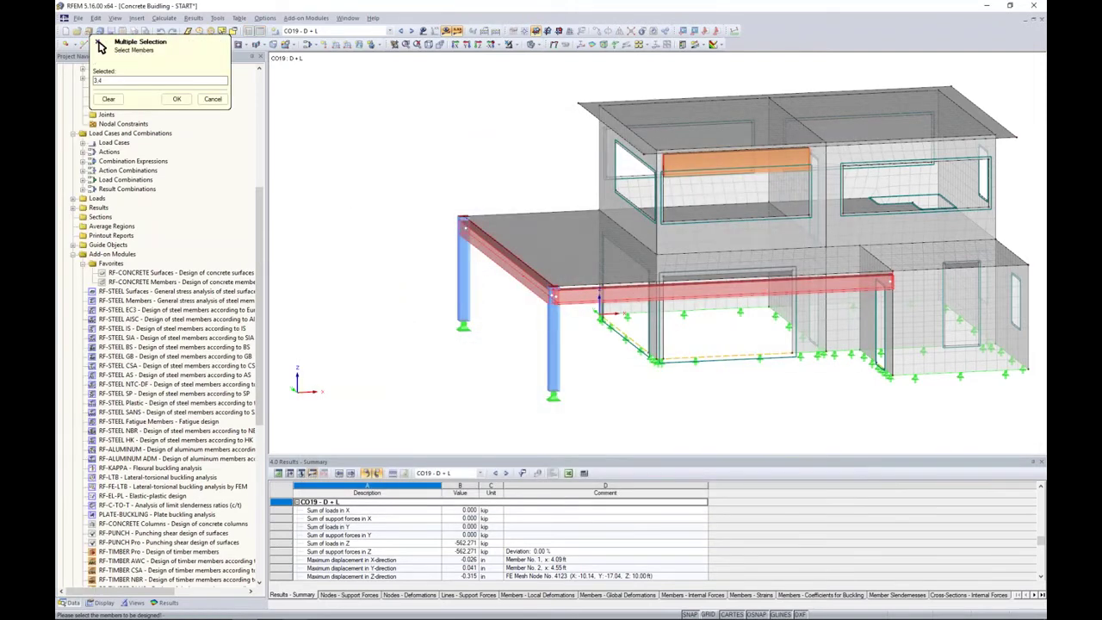
click(177, 99)
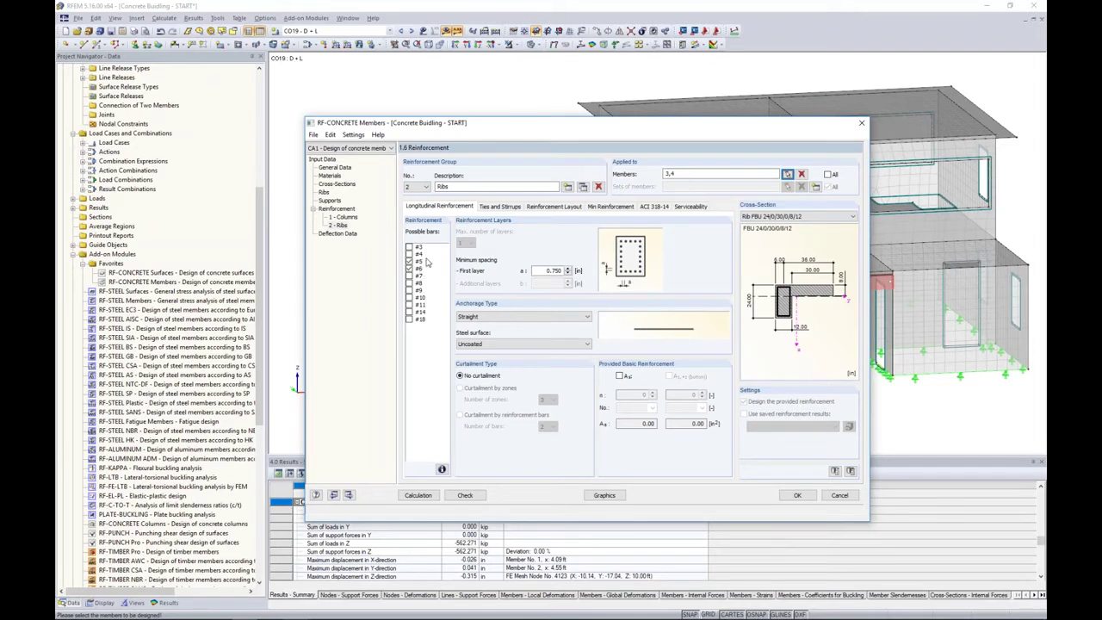
Change the Ribs group's stirrups from #3 to #4 bars and use zone related spacing.
click(493, 210)
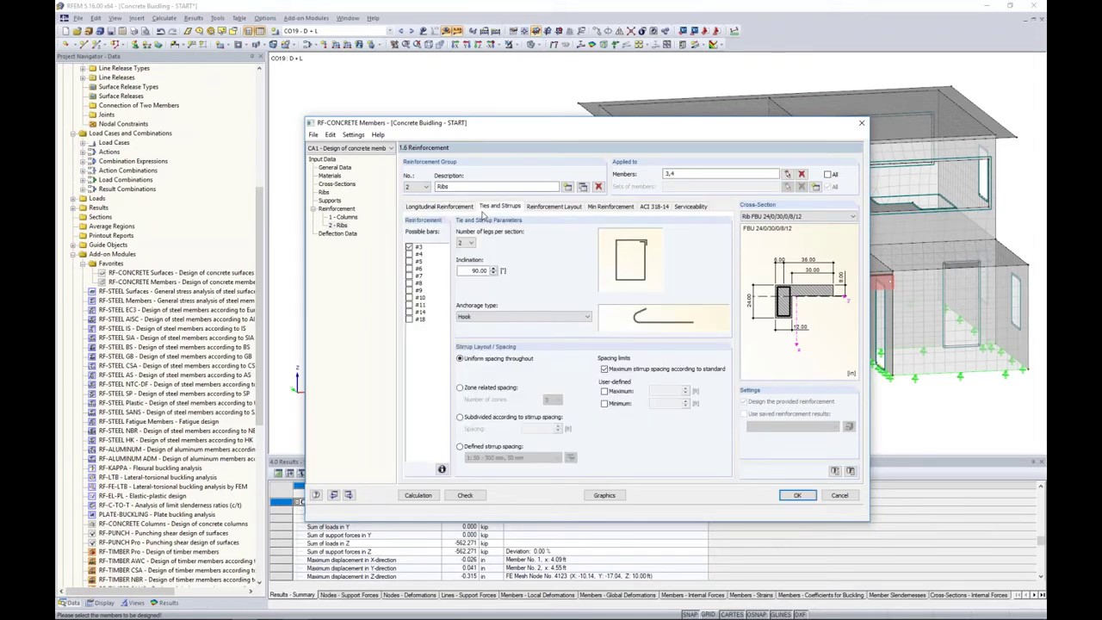
click(409, 248)
click(409, 255)
click(461, 388)
Set the Ribs layout to -z (top) - +z (bottom) symmetrical distribution, with reinforcement distributed evenly over the complete slab width.
click(546, 208)
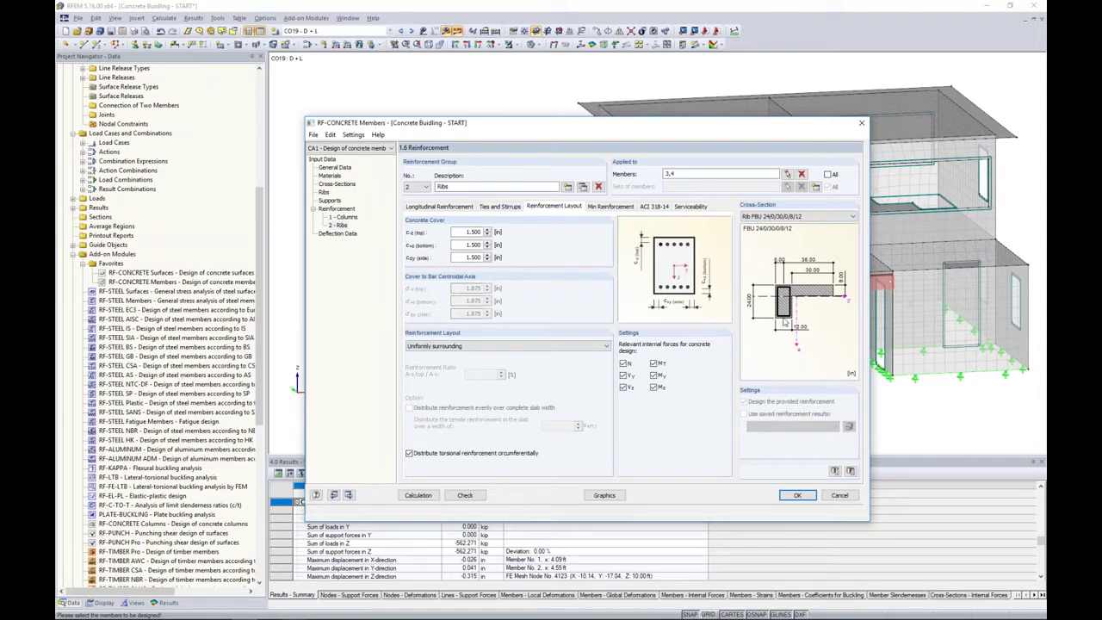
click(582, 348)
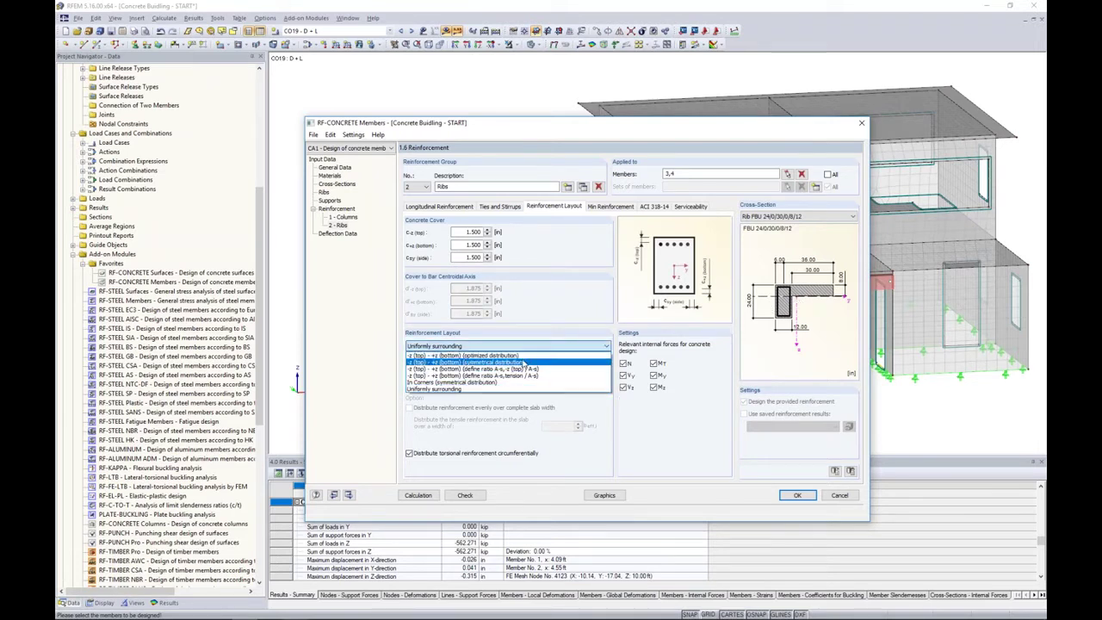
click(519, 362)
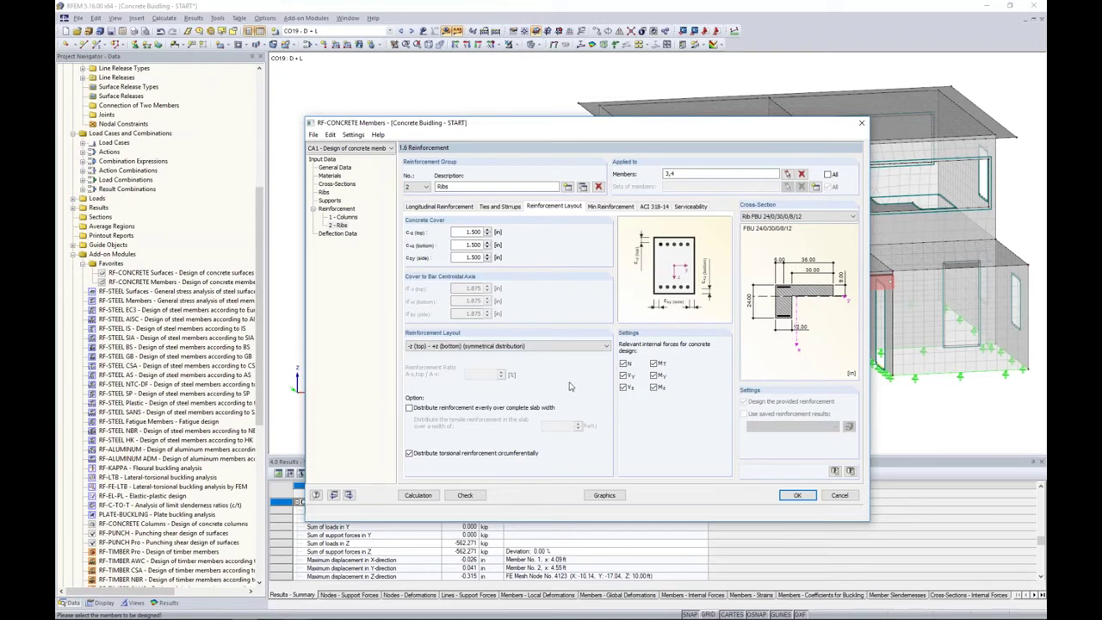
click(410, 408)
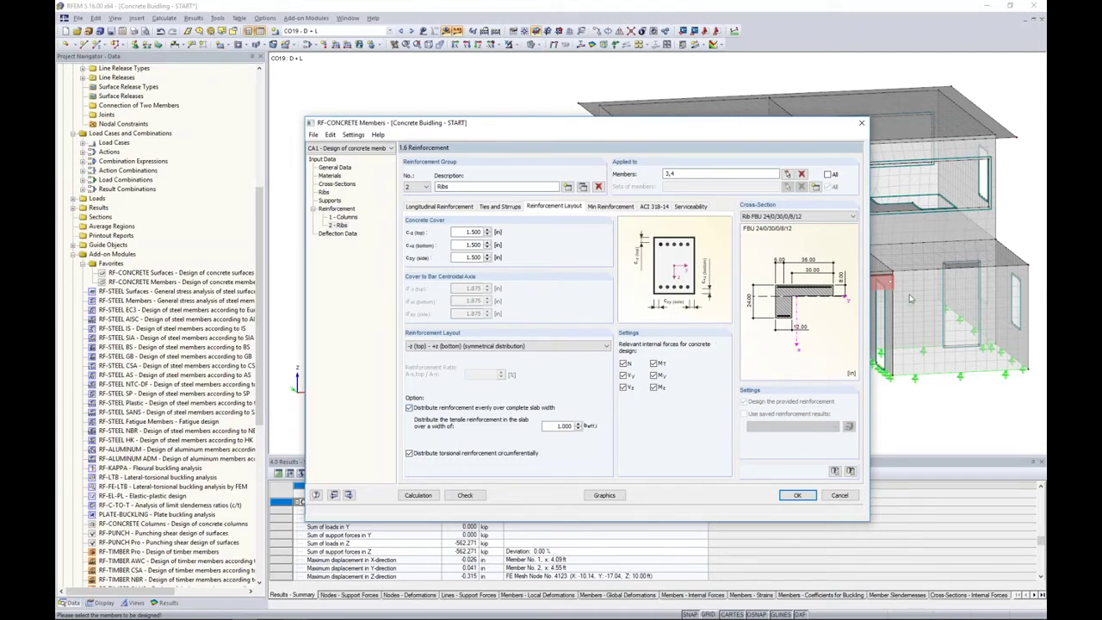
Review the Ribs group's minimum reinforcement, ACI 318-14 and serviceability settings, and compare the members' deflection data with the model.
click(611, 208)
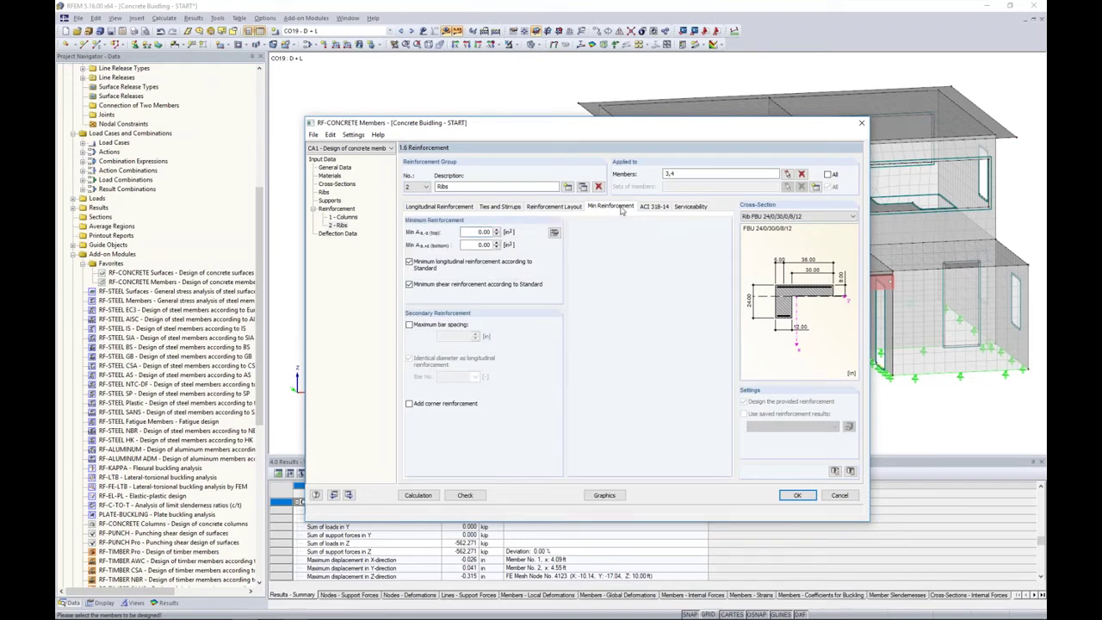
click(654, 207)
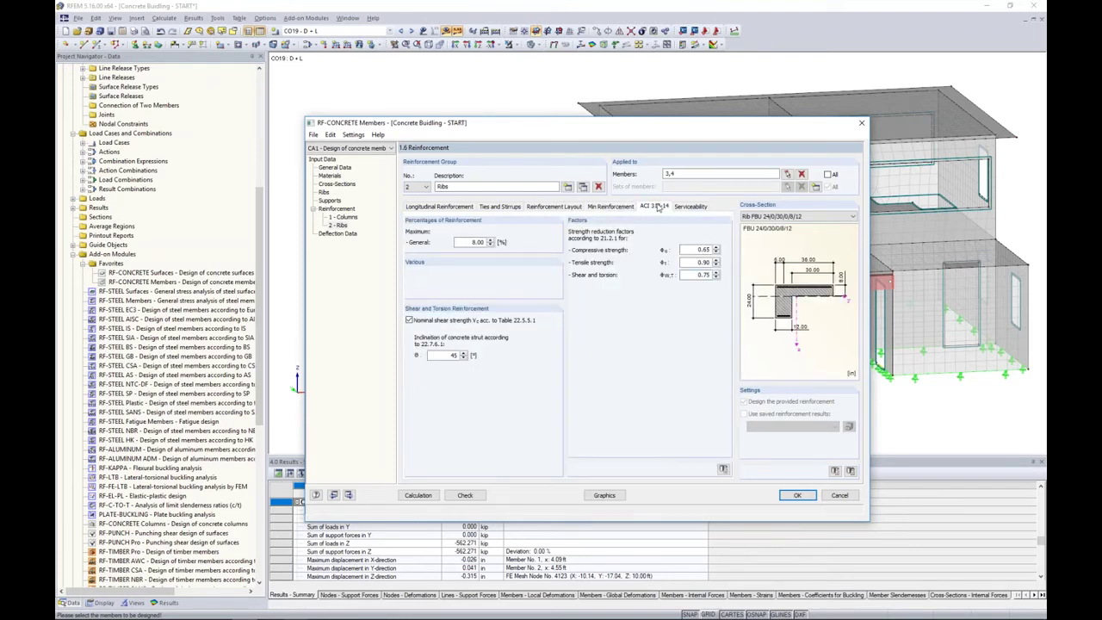
click(688, 207)
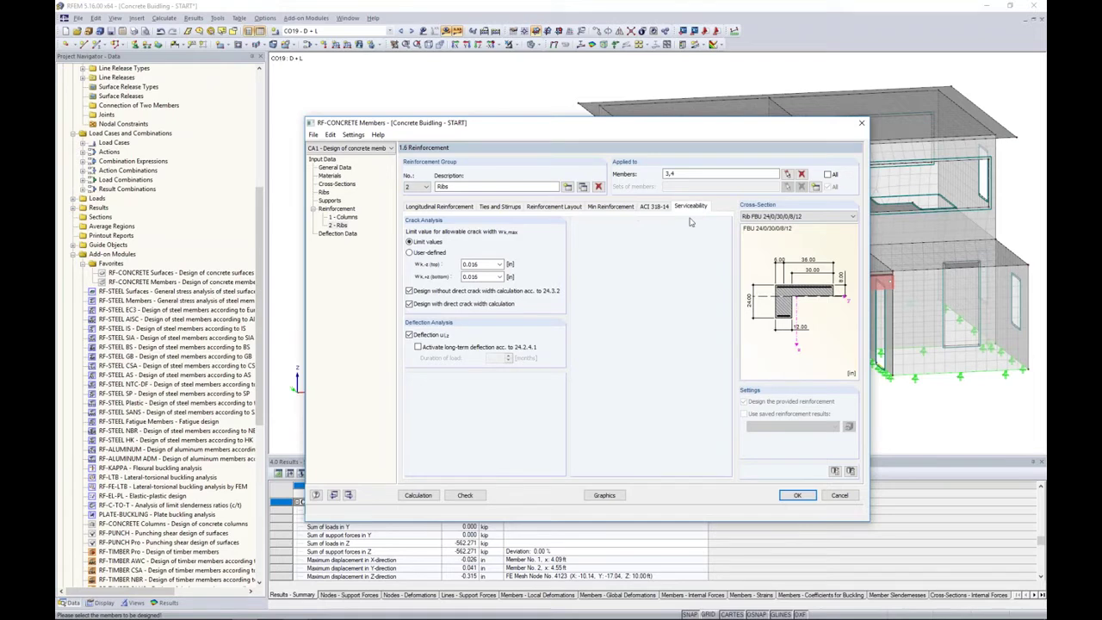
click(340, 234)
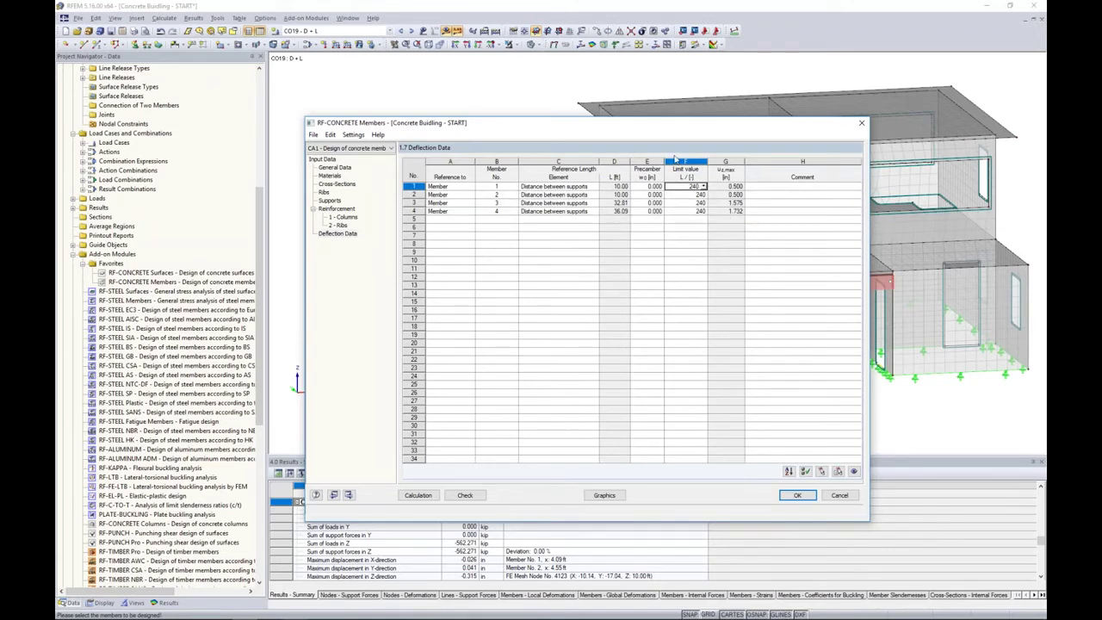
drag(673, 123, 680, 355)
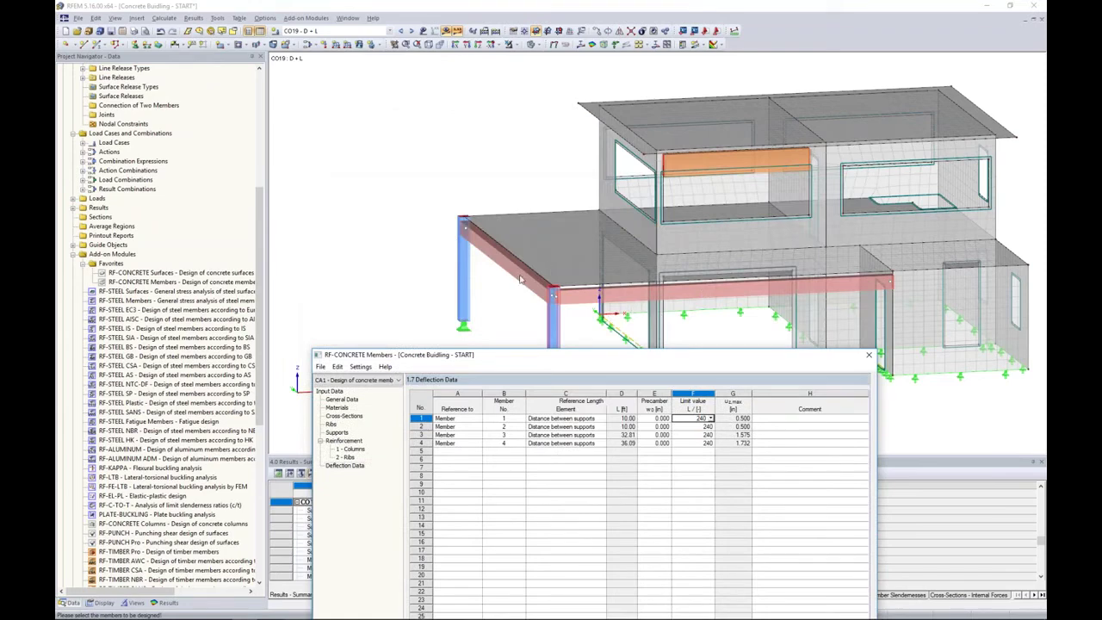
drag(606, 354, 600, 138)
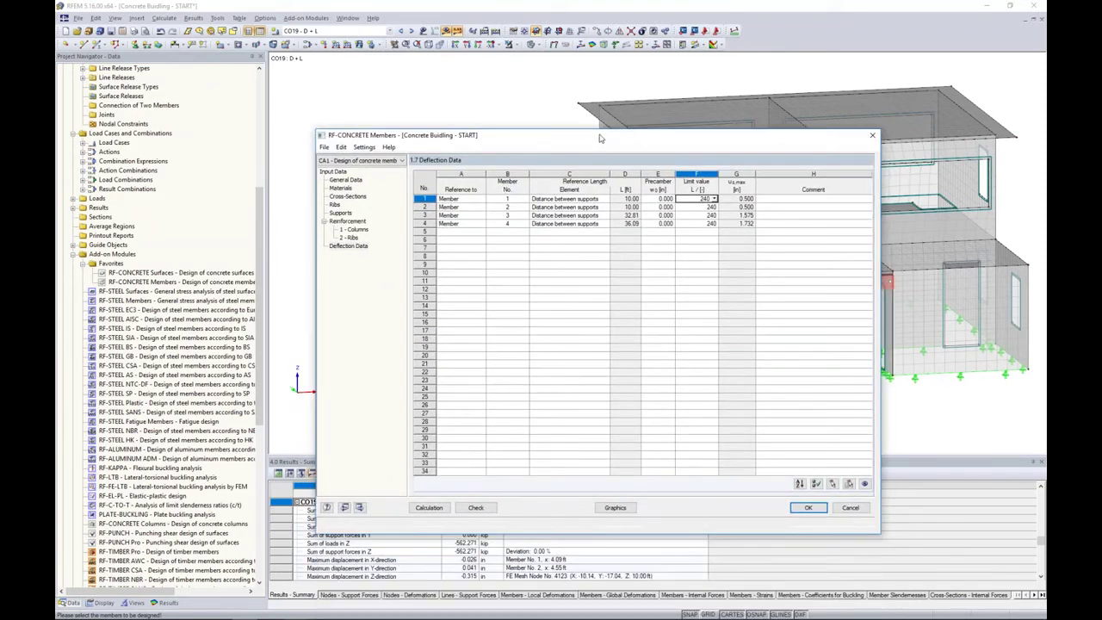
Return to the Ribs reinforcement group and copy it to create a third group.
click(347, 239)
drag(527, 138, 520, 236)
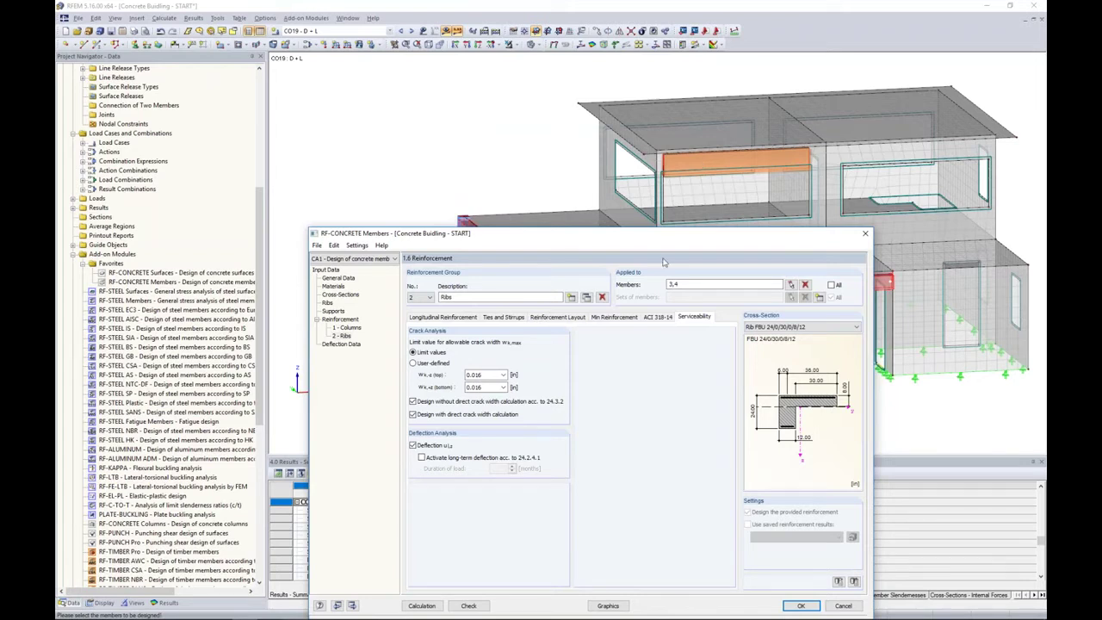
drag(668, 241, 675, 209)
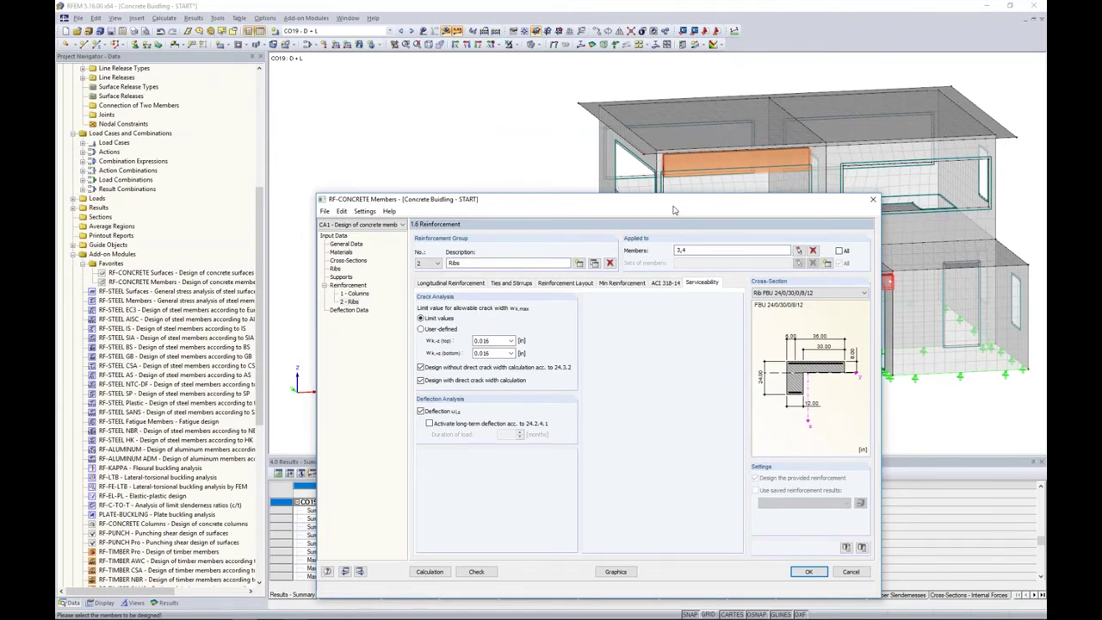
drag(675, 210, 678, 135)
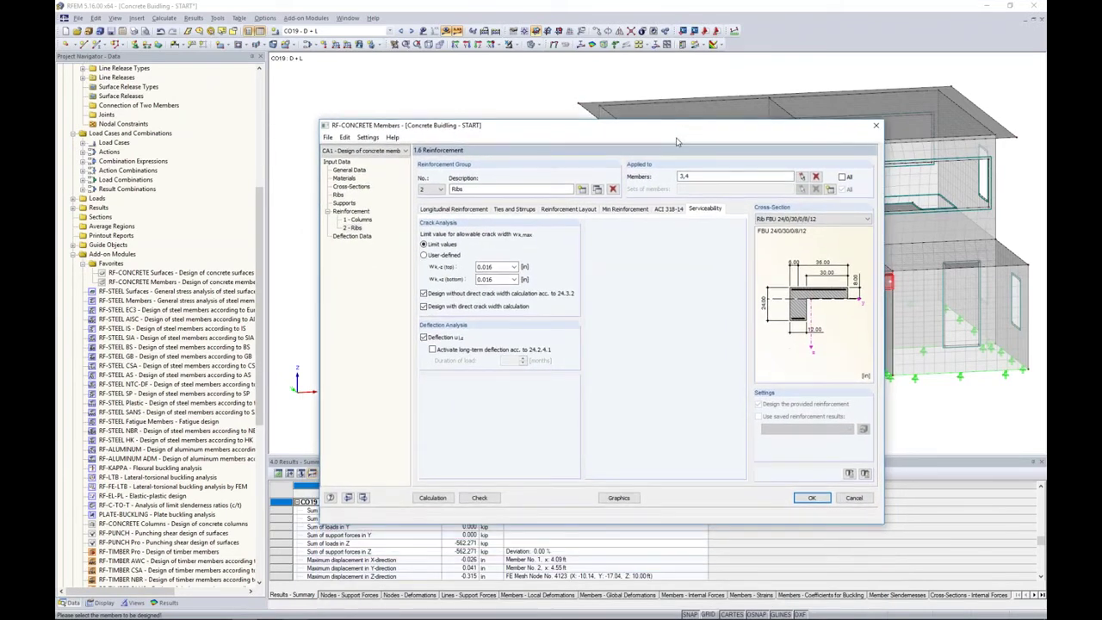
click(596, 190)
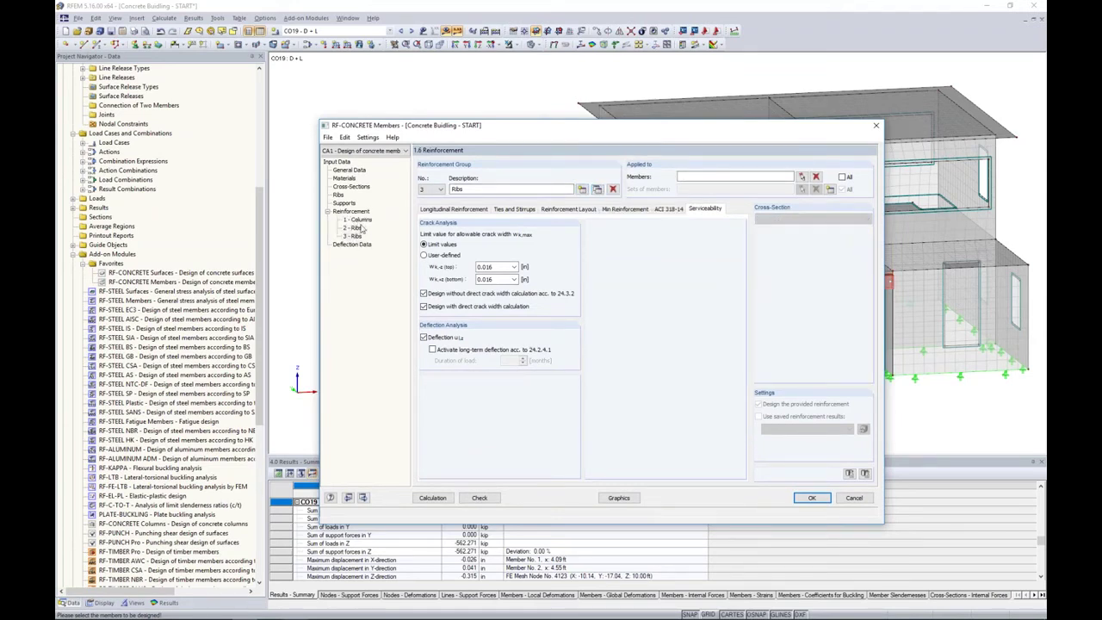
Rename the third reinforcement group as Spandrel and assign it to member 5.
double_click(457, 188)
key(BackSpace)
text(Spandrel)
click(801, 177)
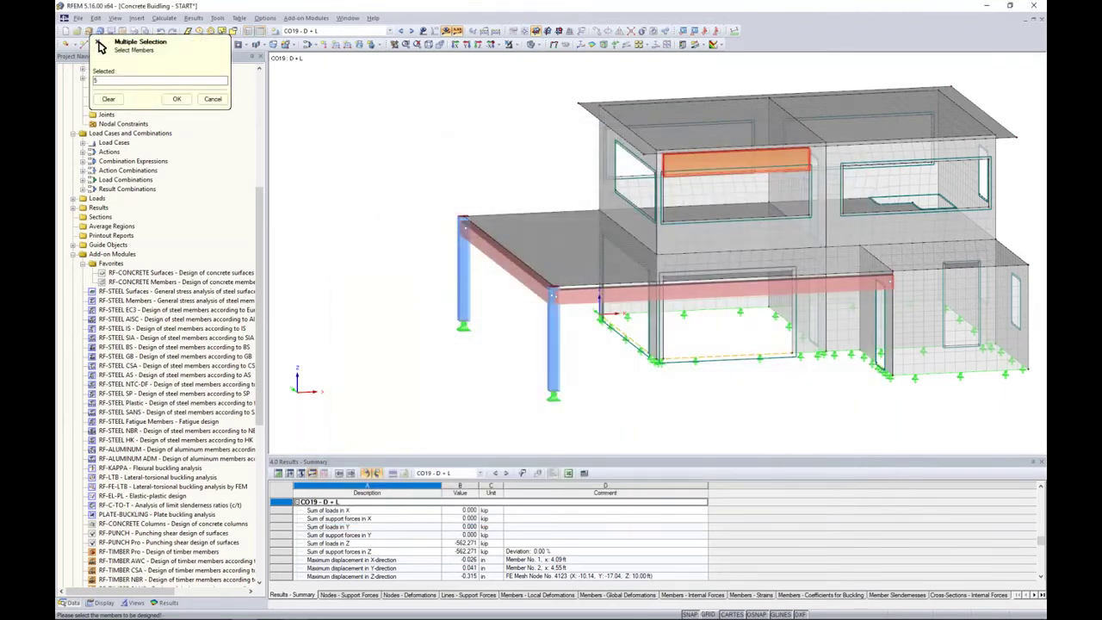
click(177, 99)
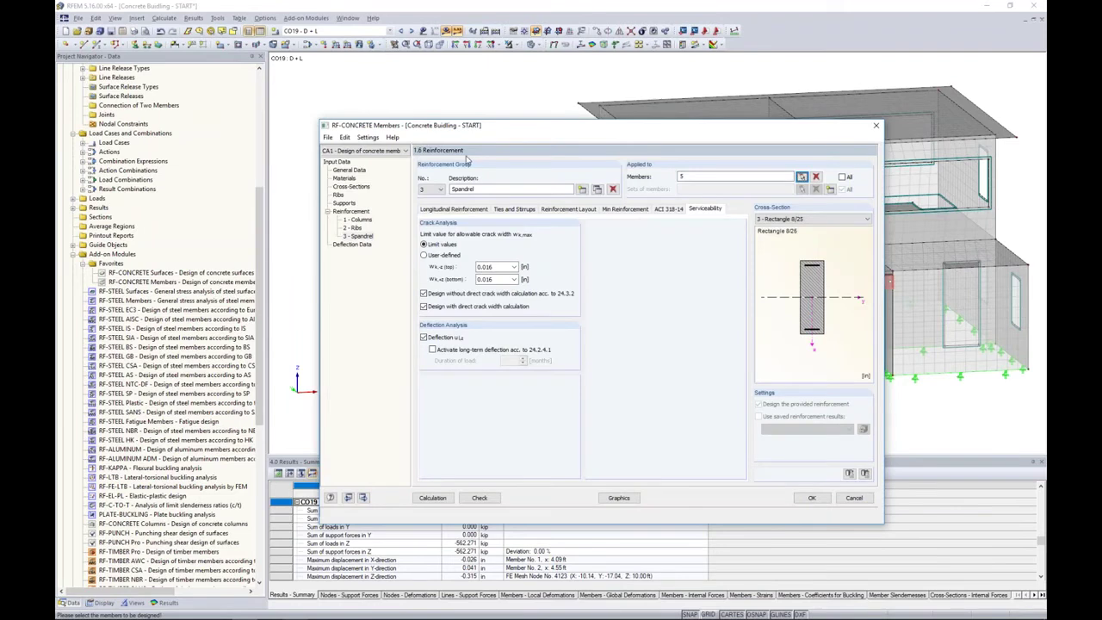
Set the Spandrel group's stirrups to #3 bars only, with uniform spacing throughout.
click(441, 209)
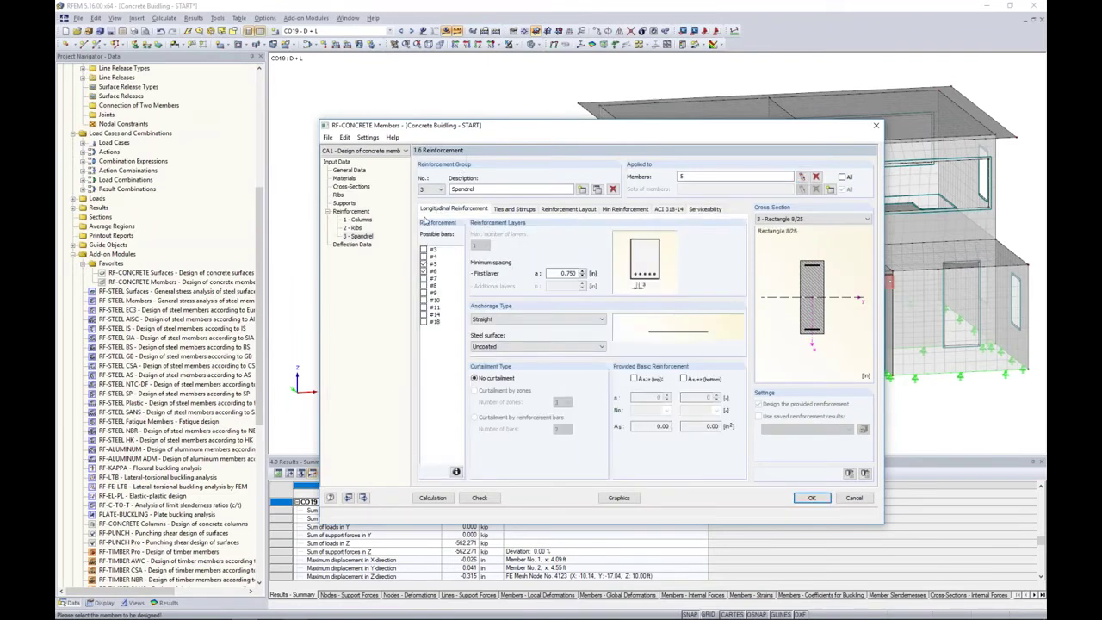
click(500, 212)
click(424, 249)
click(424, 257)
click(475, 362)
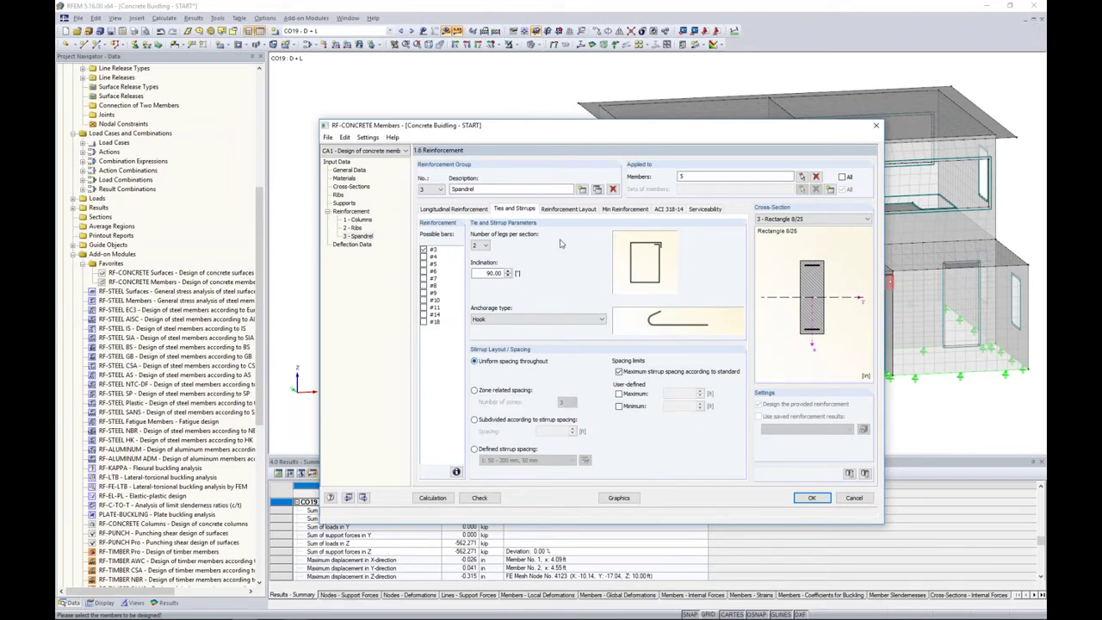
Review the Spandrel group's layout and minimum reinforcement, and exclude the group from the deflection analysis.
click(569, 210)
click(614, 209)
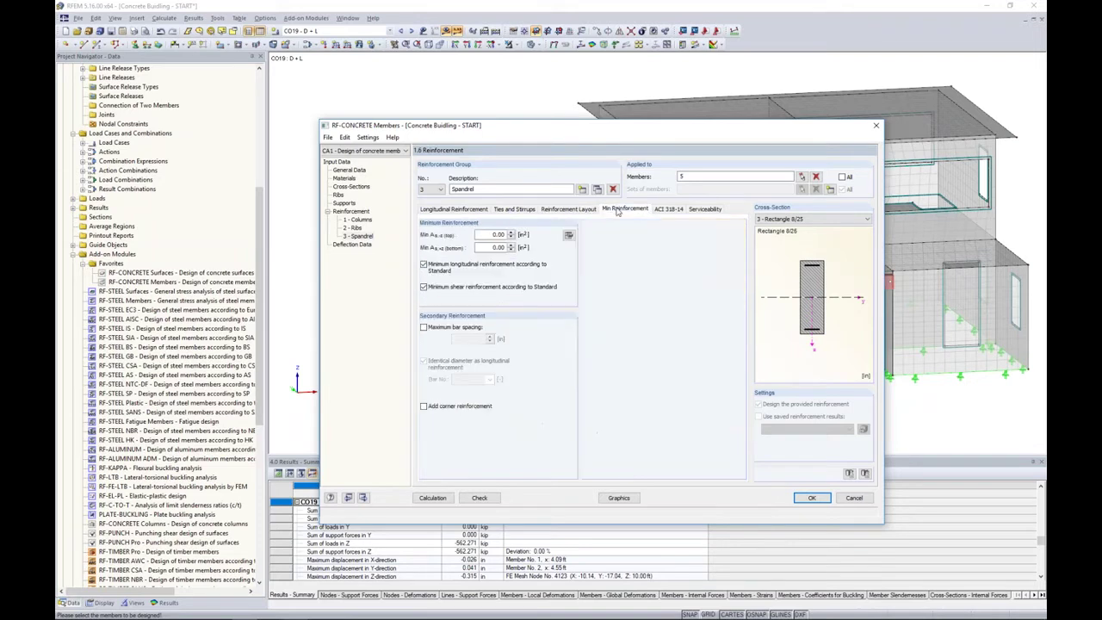
click(568, 209)
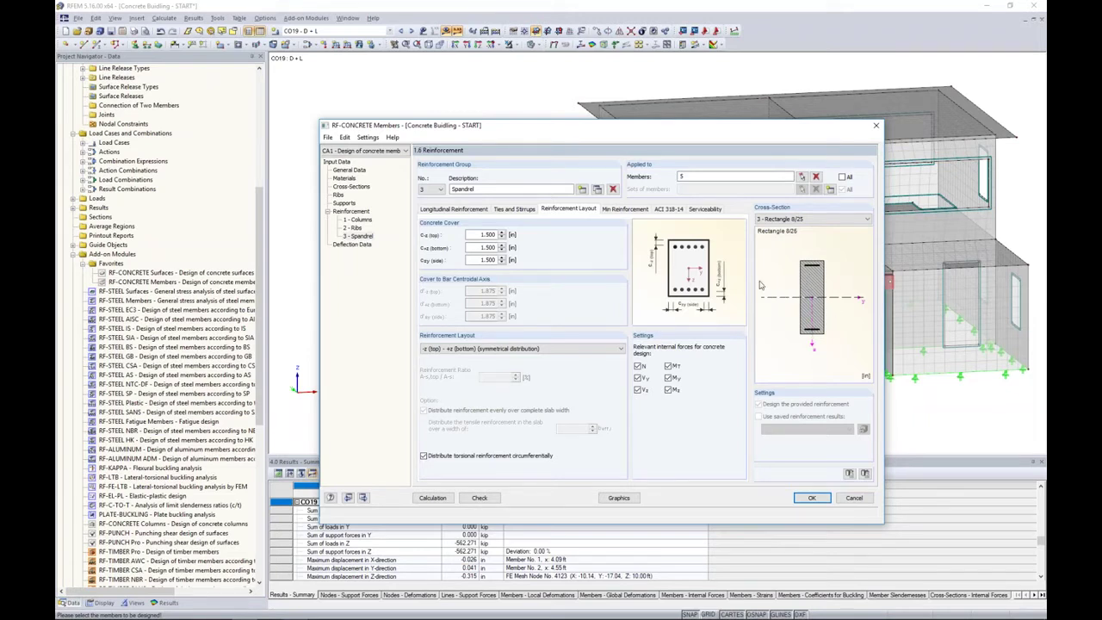
click(702, 209)
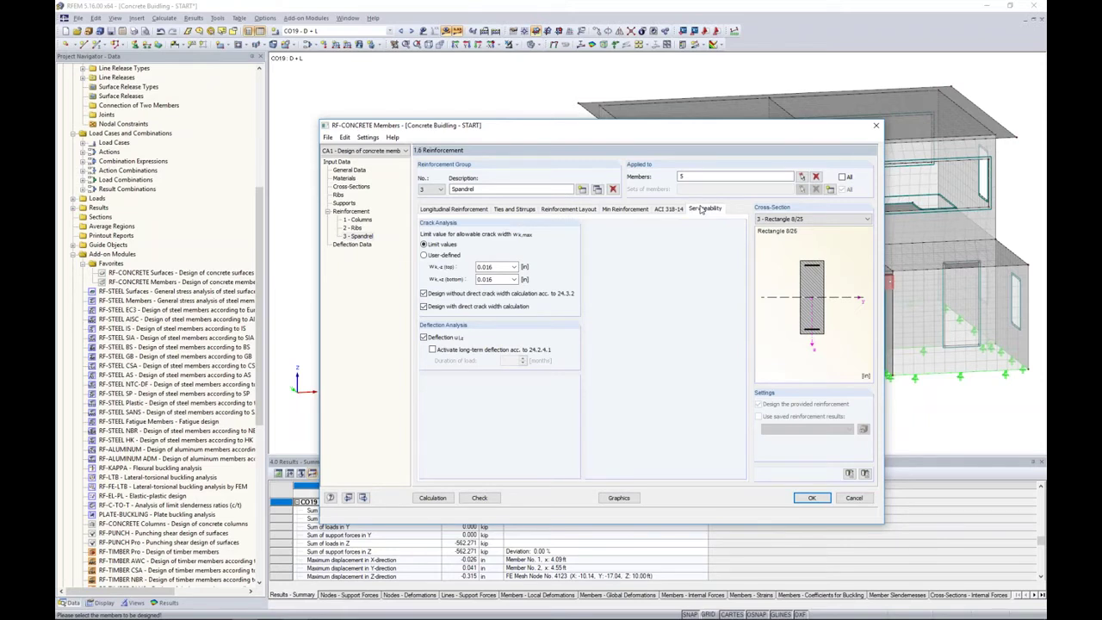
click(424, 338)
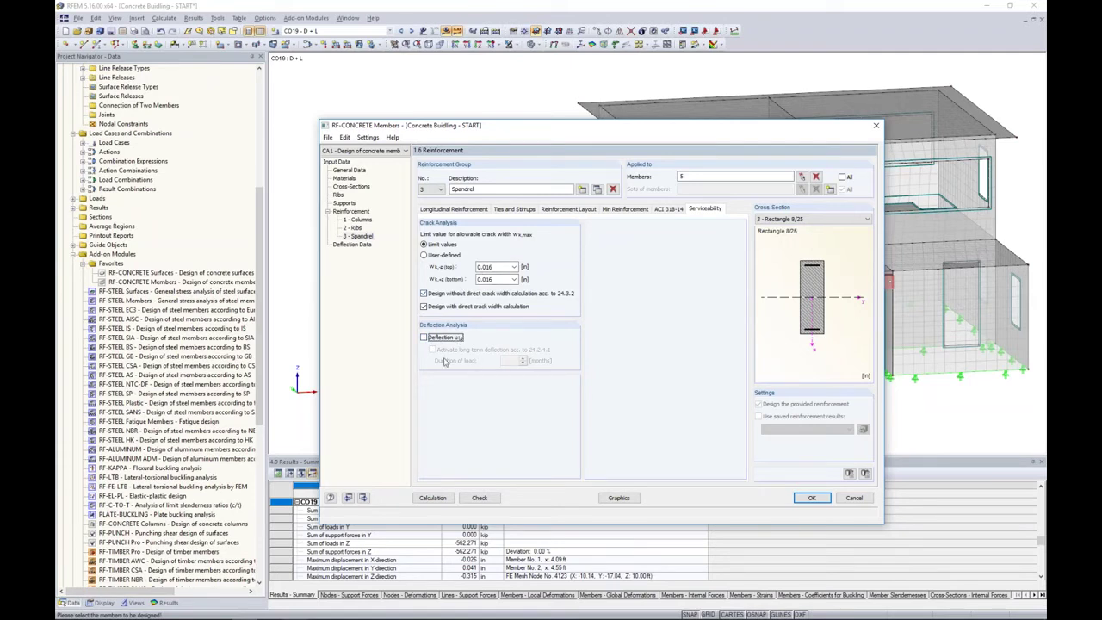
click(363, 247)
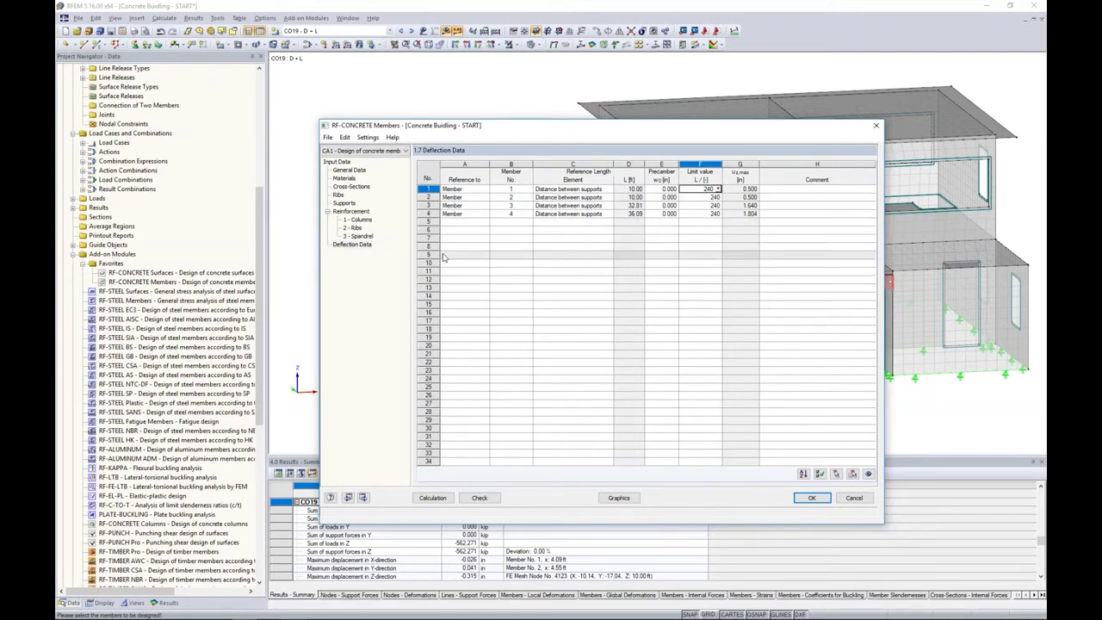
Return to the Columns group's longitudinal reinforcement settings and run the concrete member design calculation.
click(365, 221)
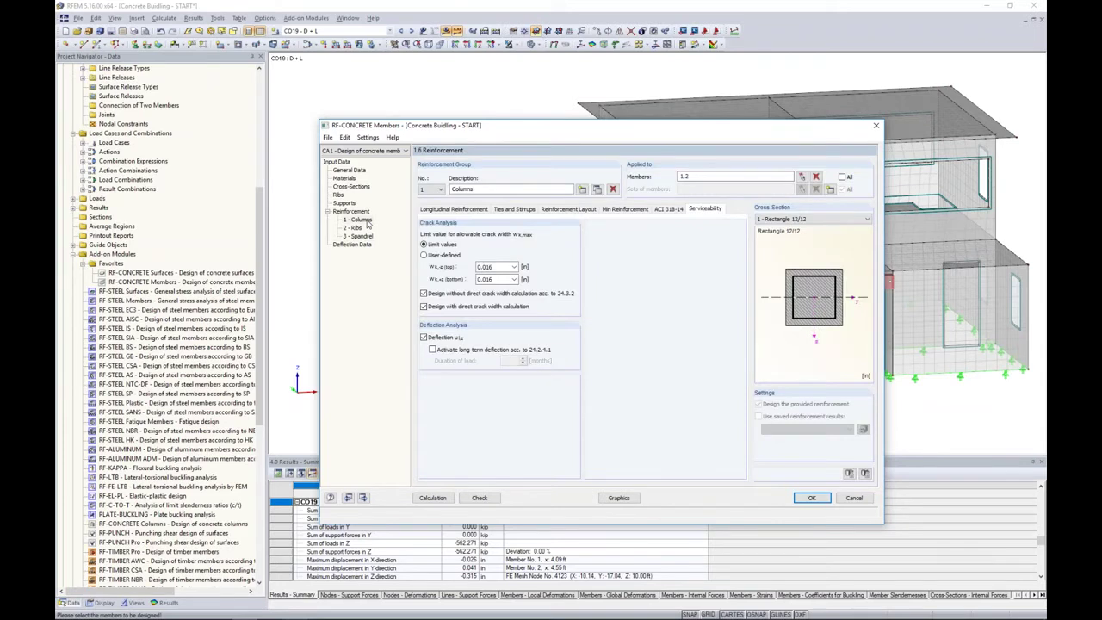
click(460, 210)
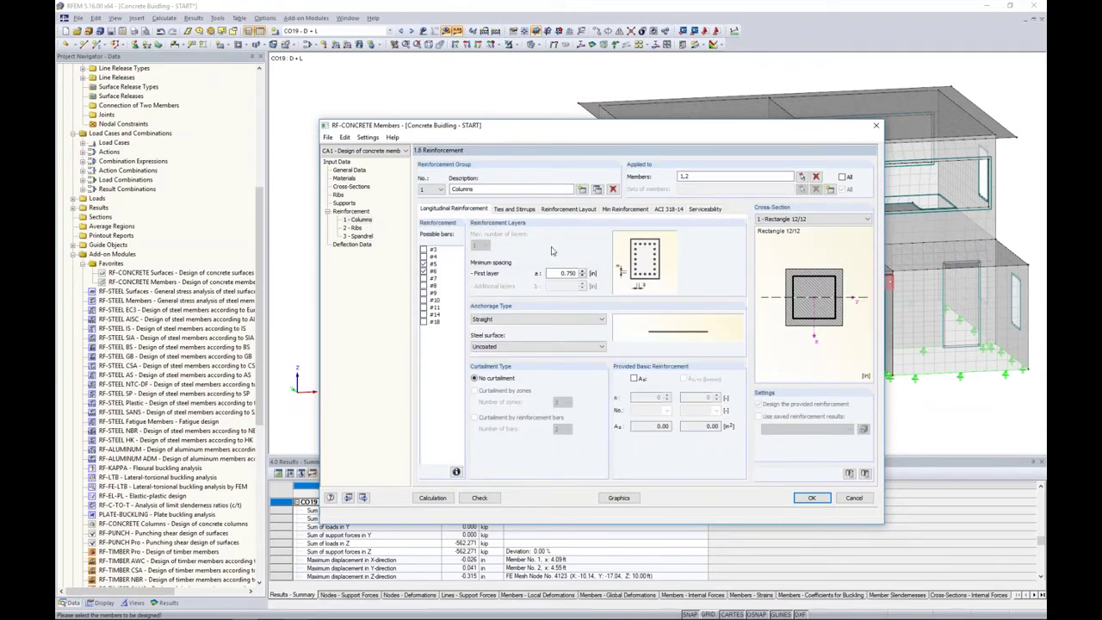
click(432, 498)
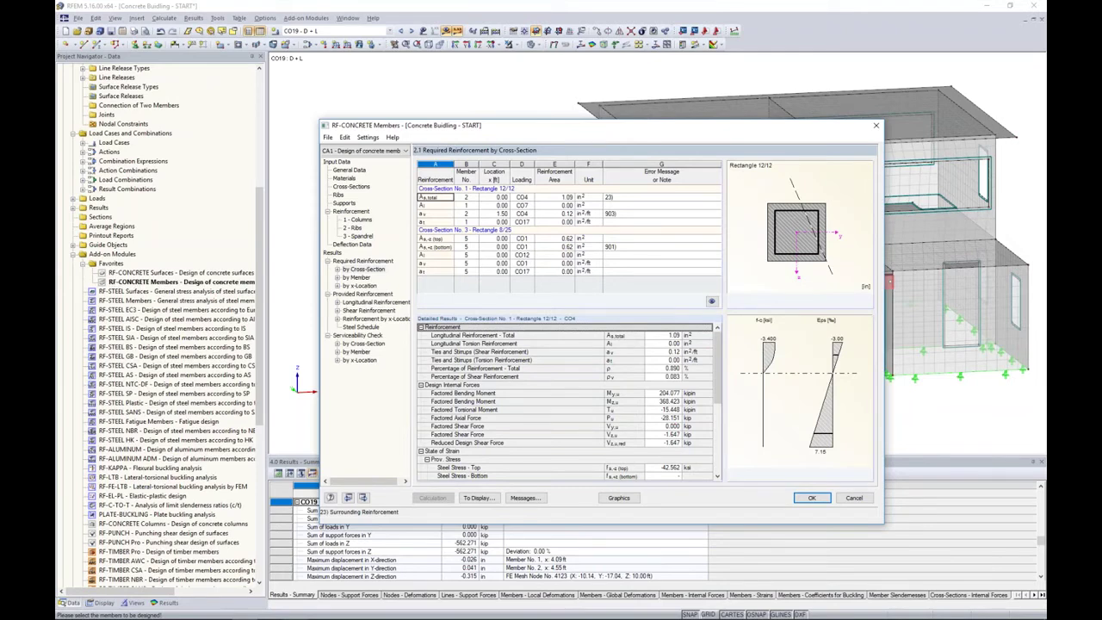
Examine the required reinforcement by member for members 2 and 3, locating the governing positions on the building model.
click(360, 278)
drag(575, 131, 553, 366)
click(500, 440)
click(500, 475)
scroll(501, 476, down, 2)
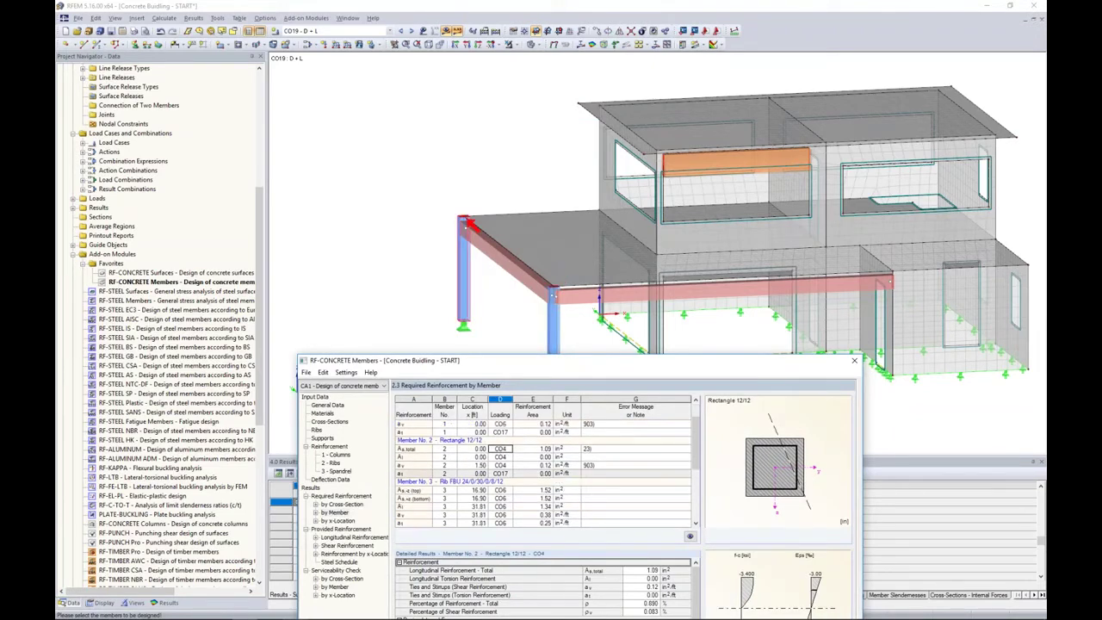
click(501, 481)
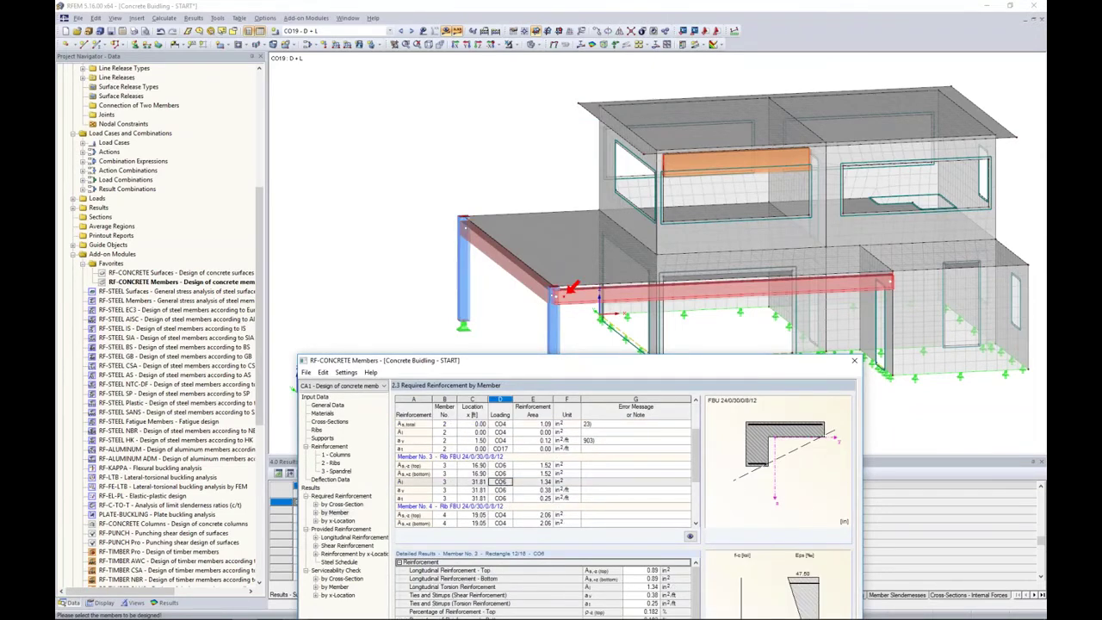
drag(536, 362, 568, 137)
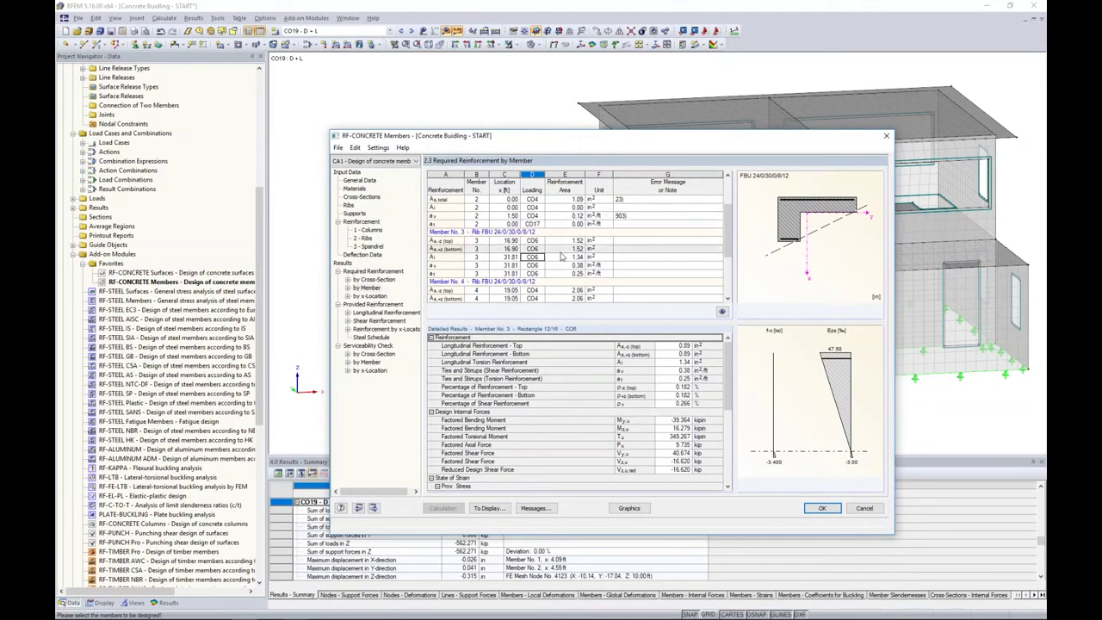
Compare the detailed results for member 3's required top, bottom and shear reinforcement.
click(531, 241)
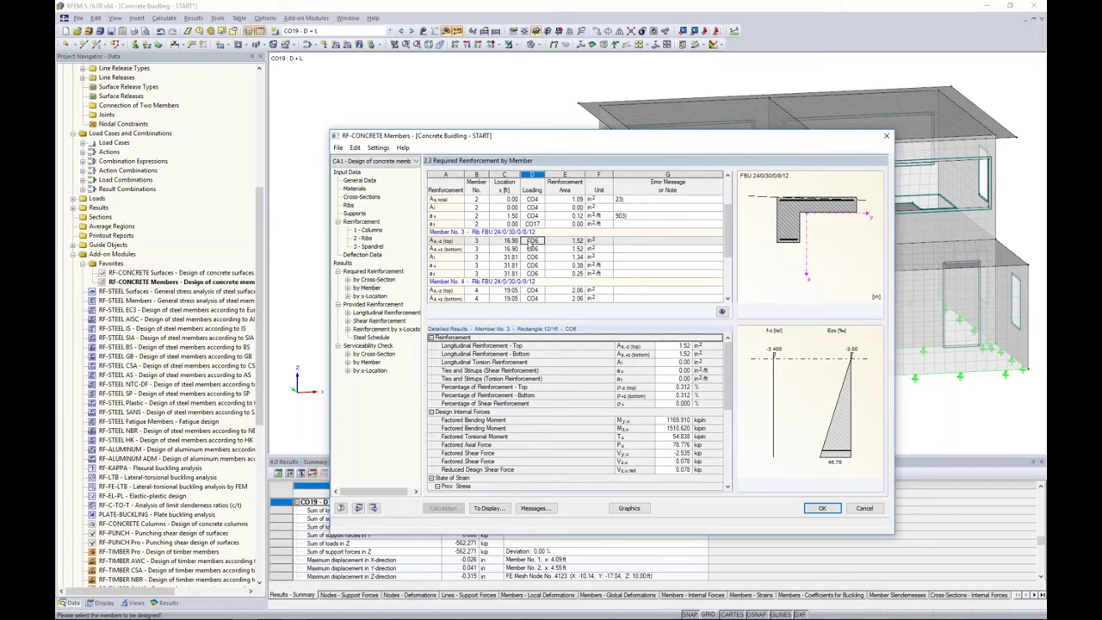
click(530, 249)
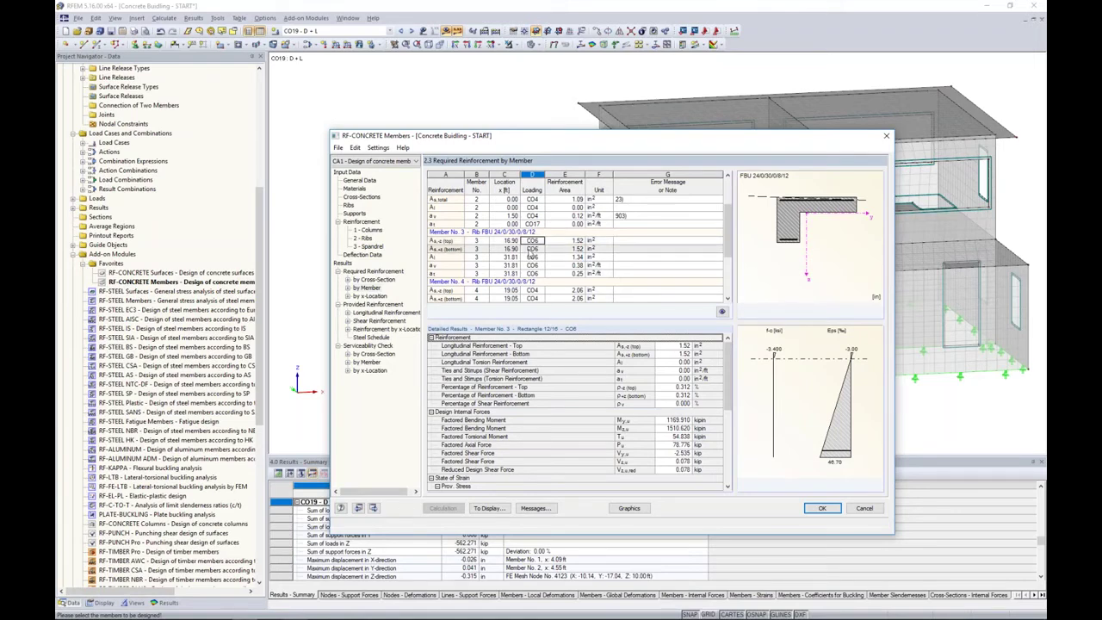
click(532, 265)
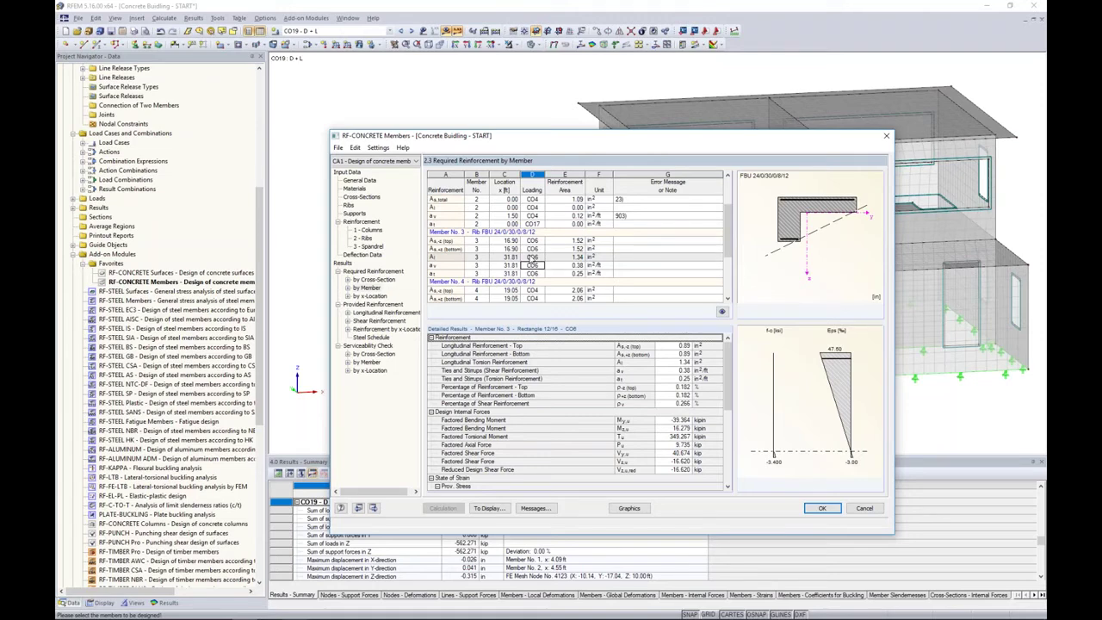
Inspect the provided longitudinal reinforcement in 3D for member 1 and for member 3's bottom bars.
click(371, 313)
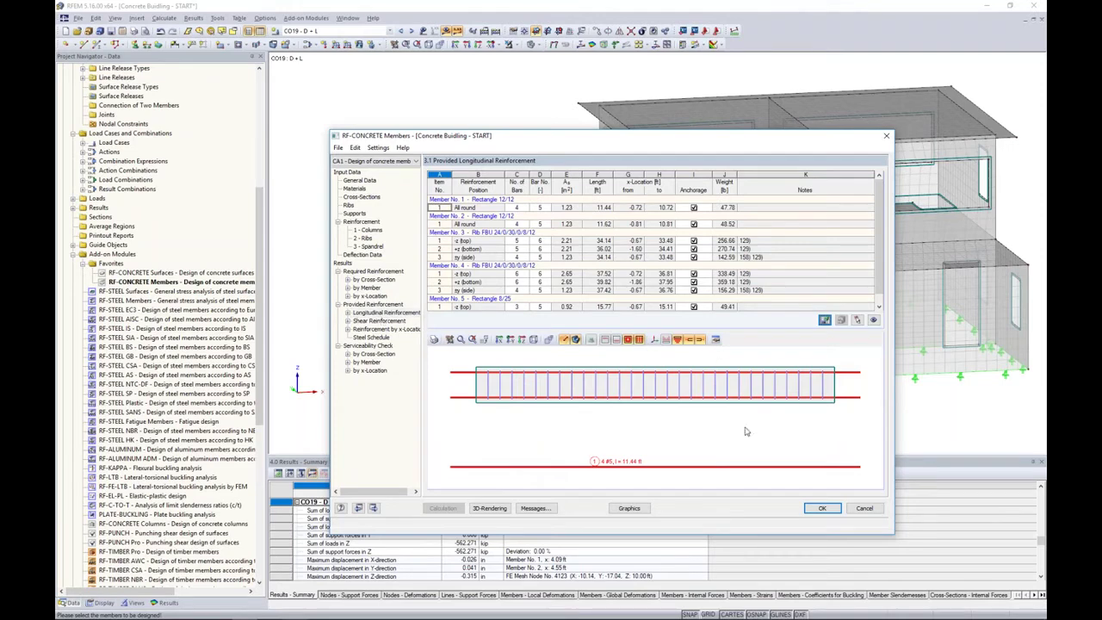
ctrl+middle_drag(764, 419, 647, 441)
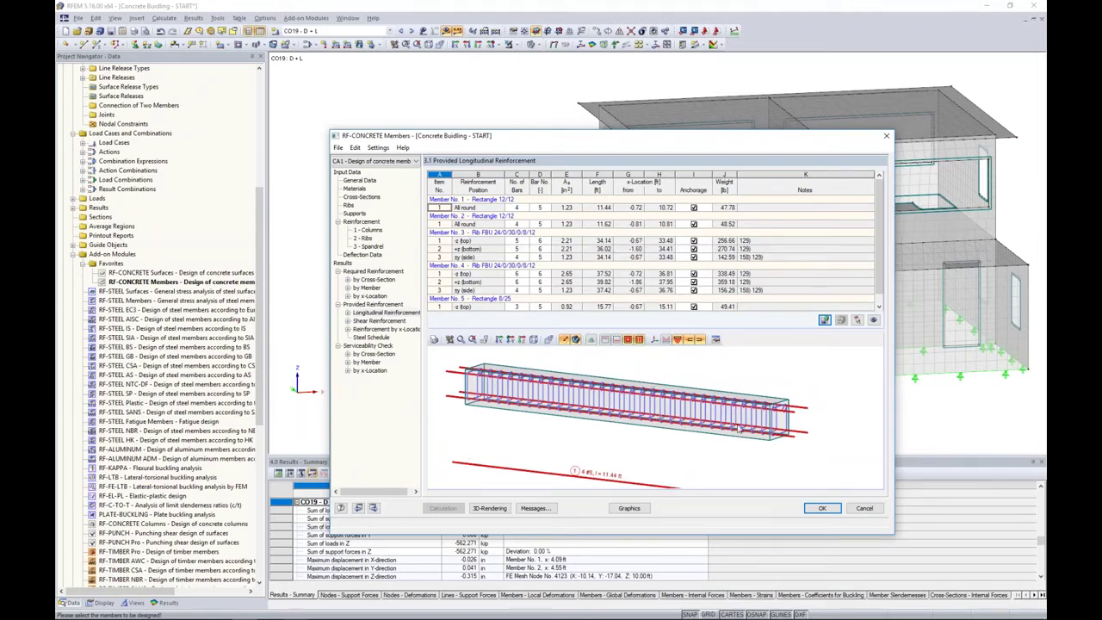
click(610, 250)
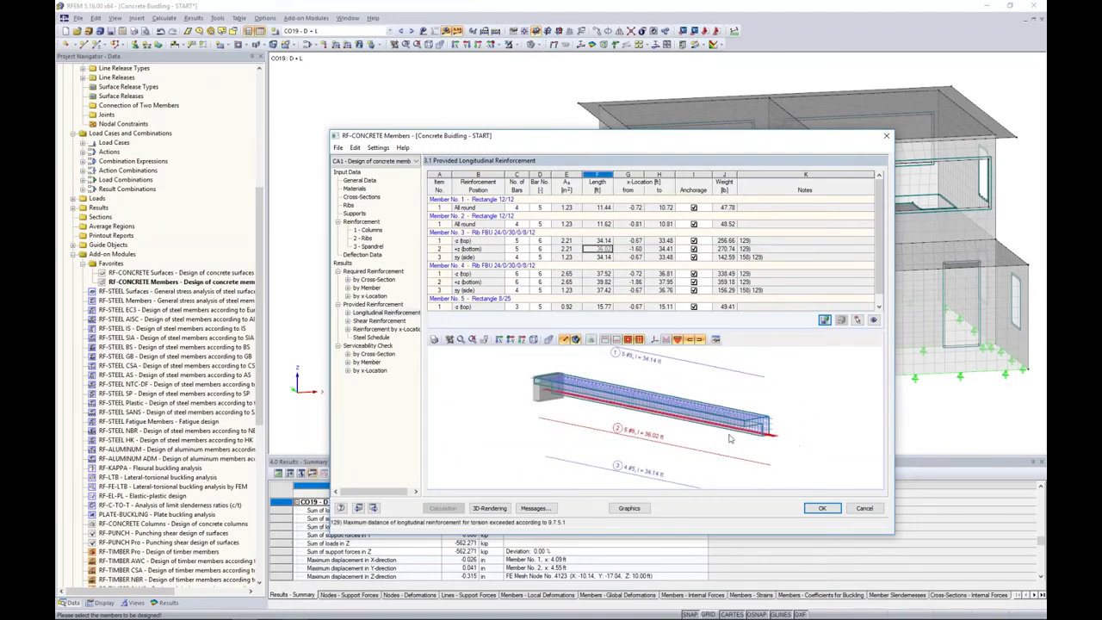
scroll(764, 446, up, 3)
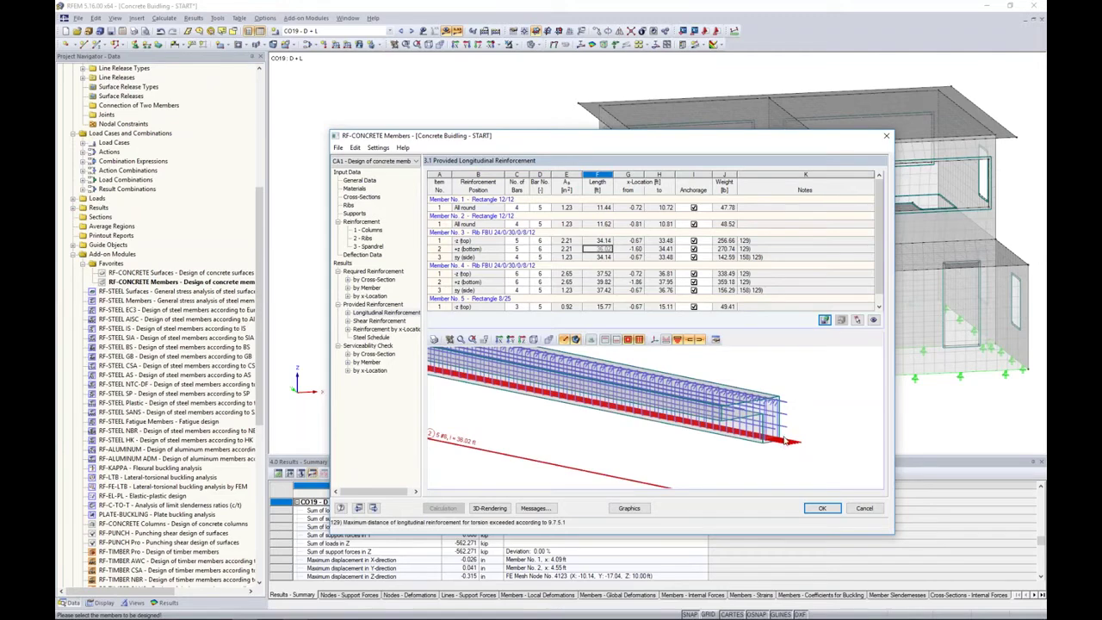
Inspect member 1's provided shear reinforcement in 3D, enlarged in its own window.
click(392, 322)
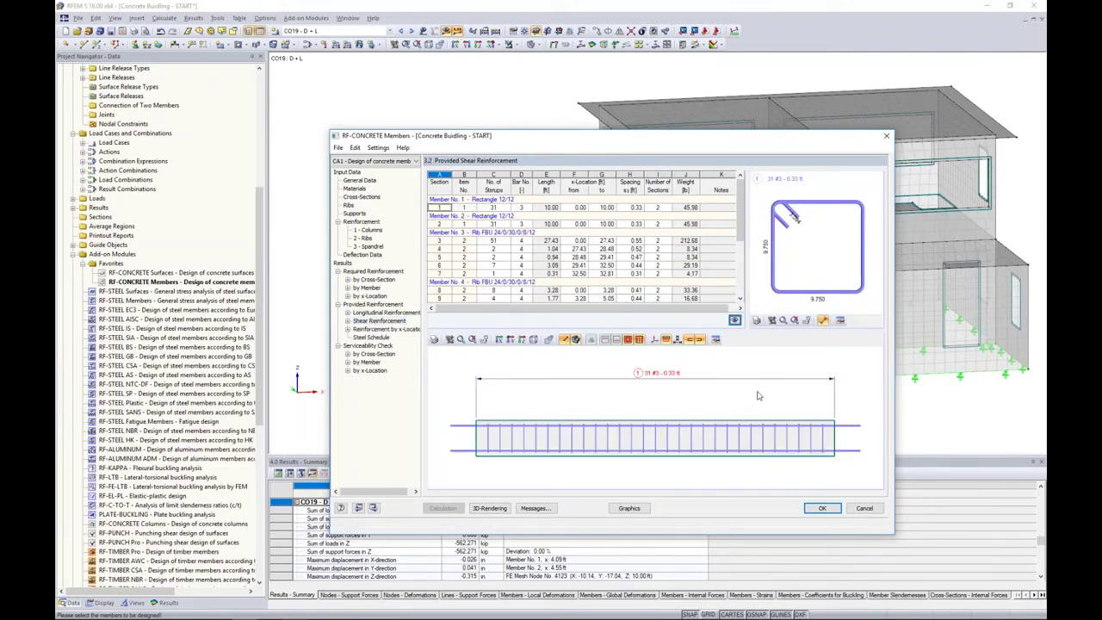
ctrl+middle_drag(732, 383, 668, 401)
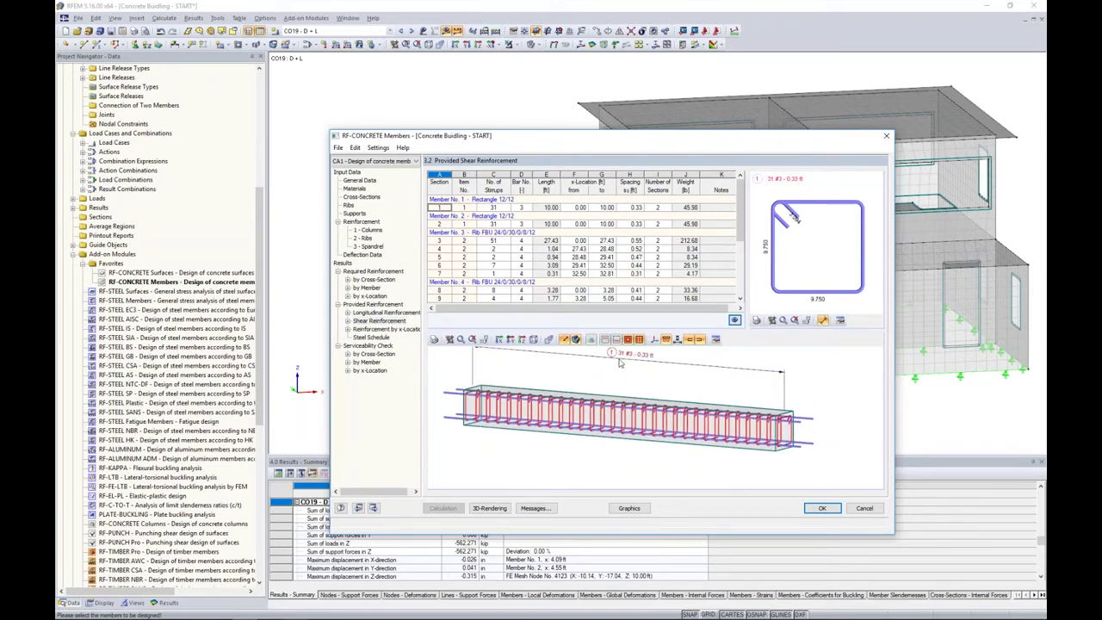
double_click(682, 384)
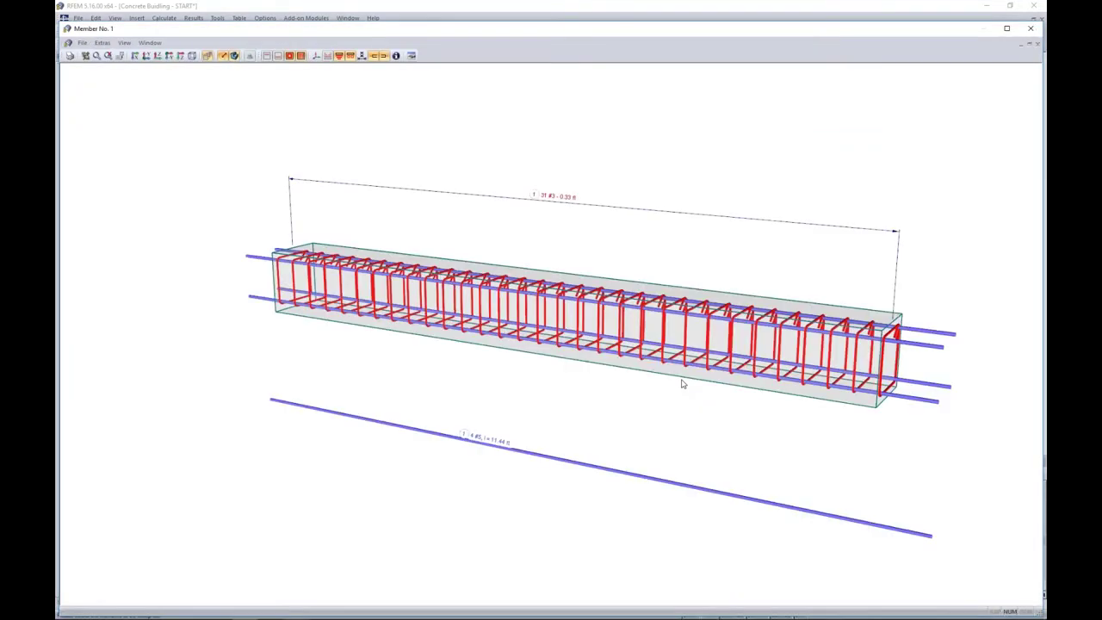
middle_drag(680, 402, 603, 358)
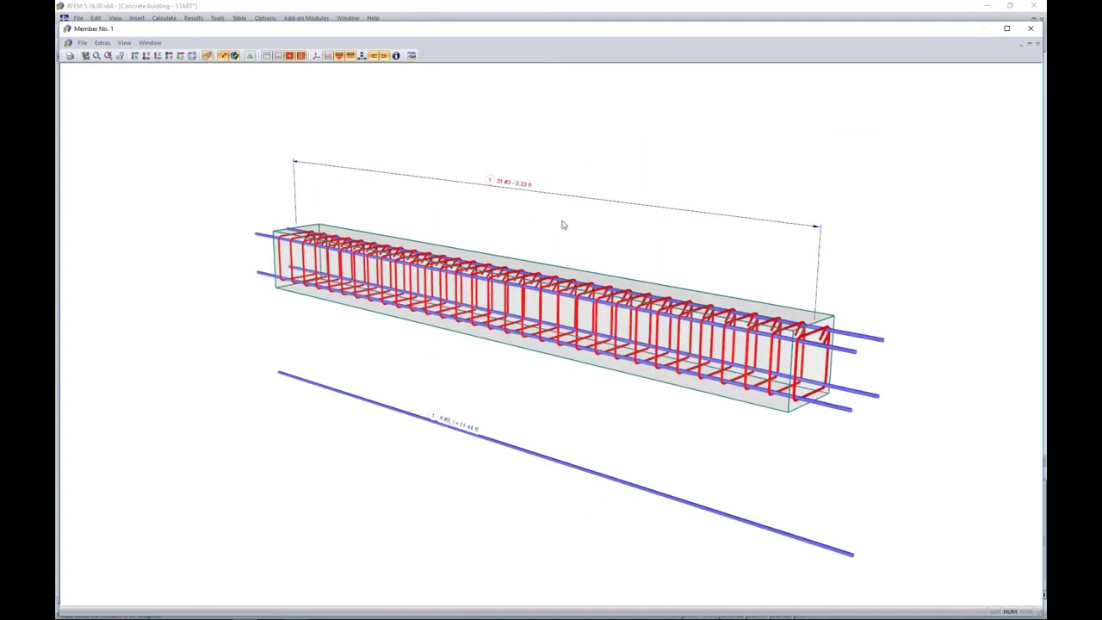
Edit member 1's shear reinforcement to No. 4 stirrups with a spacing of 0.42 ft.
double_click(510, 184)
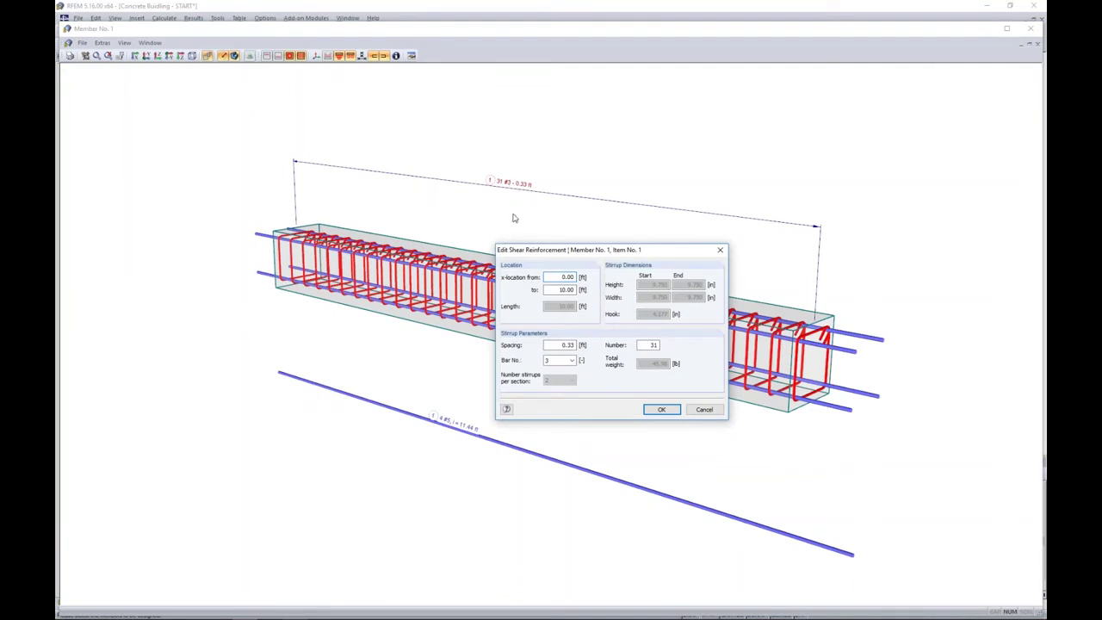
click(563, 363)
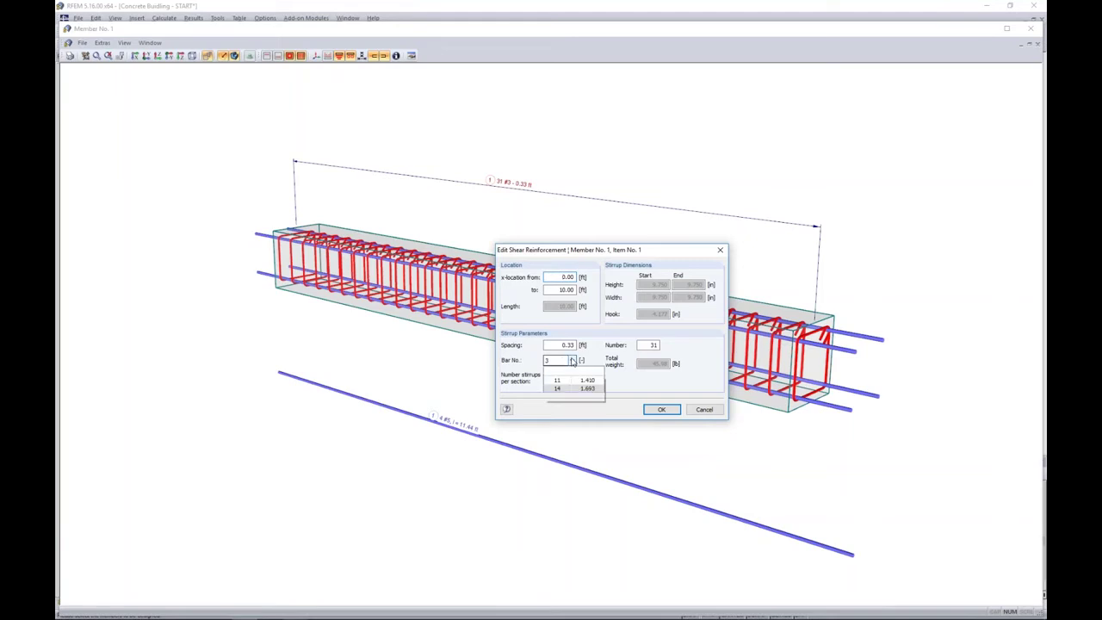
click(558, 392)
drag(558, 344, 587, 341)
text(0.)
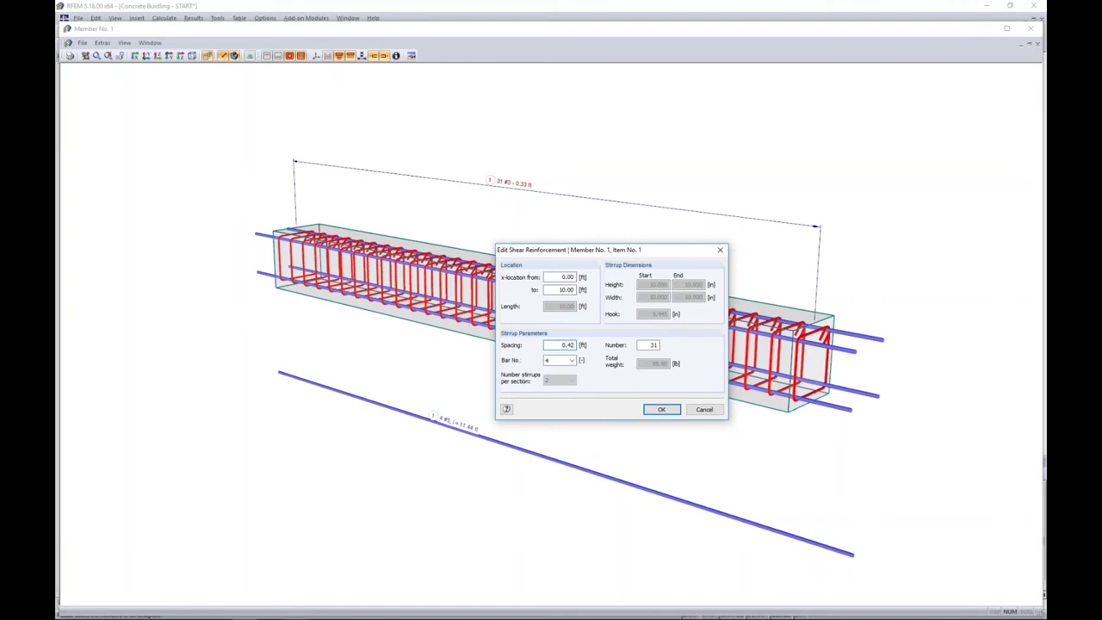
text(42)
click(661, 410)
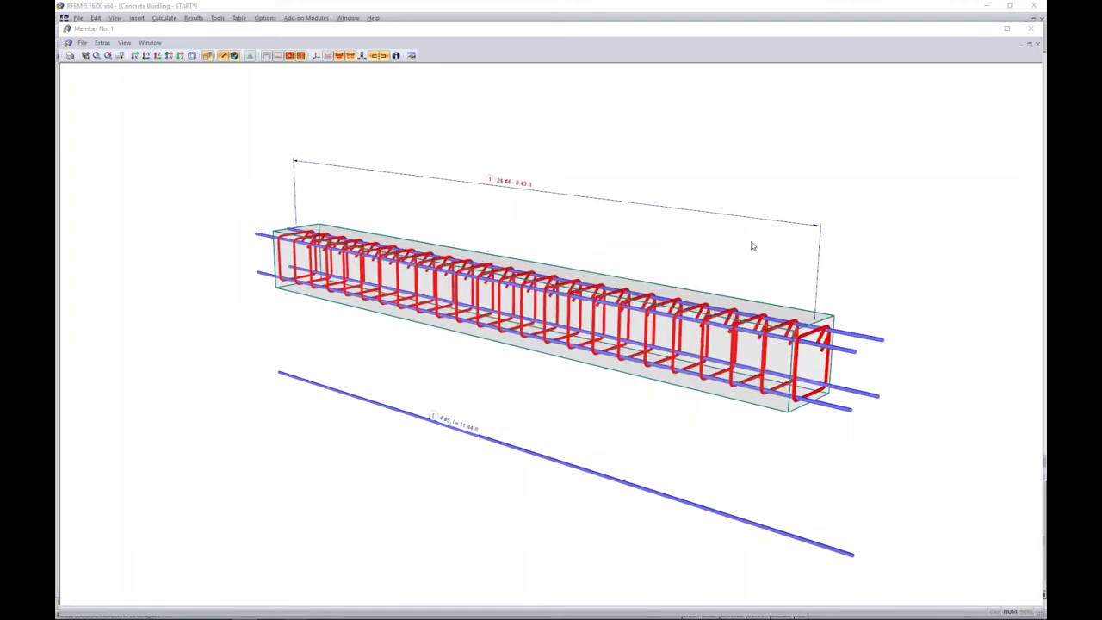
Close the member 1 view, recalculate the provided safety and check the note on member 1's modified shear reinforcement.
click(1030, 28)
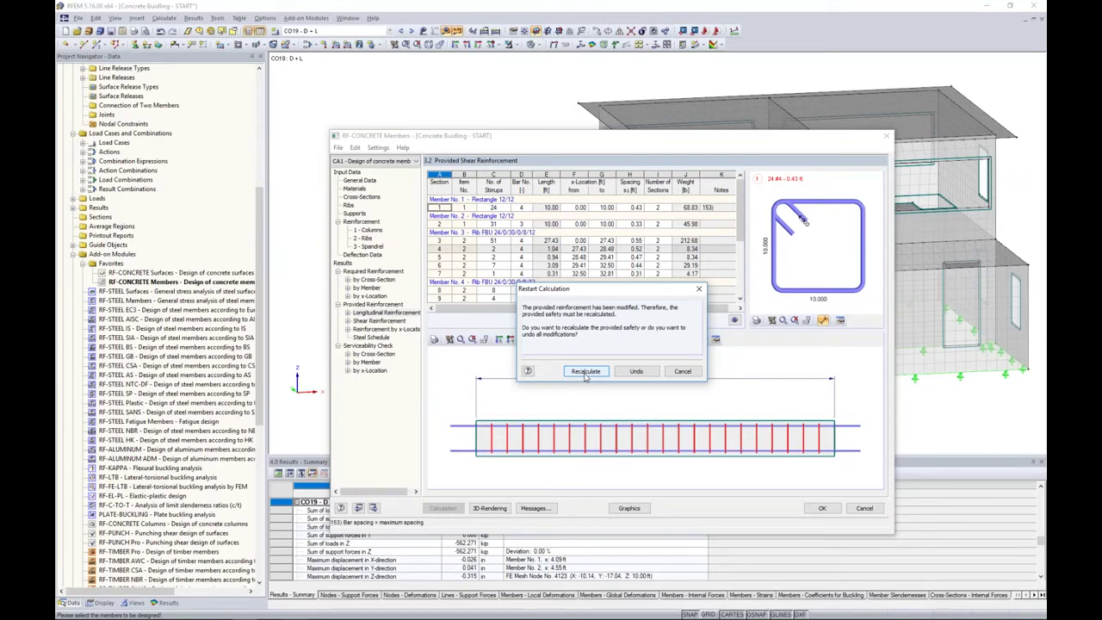
click(585, 371)
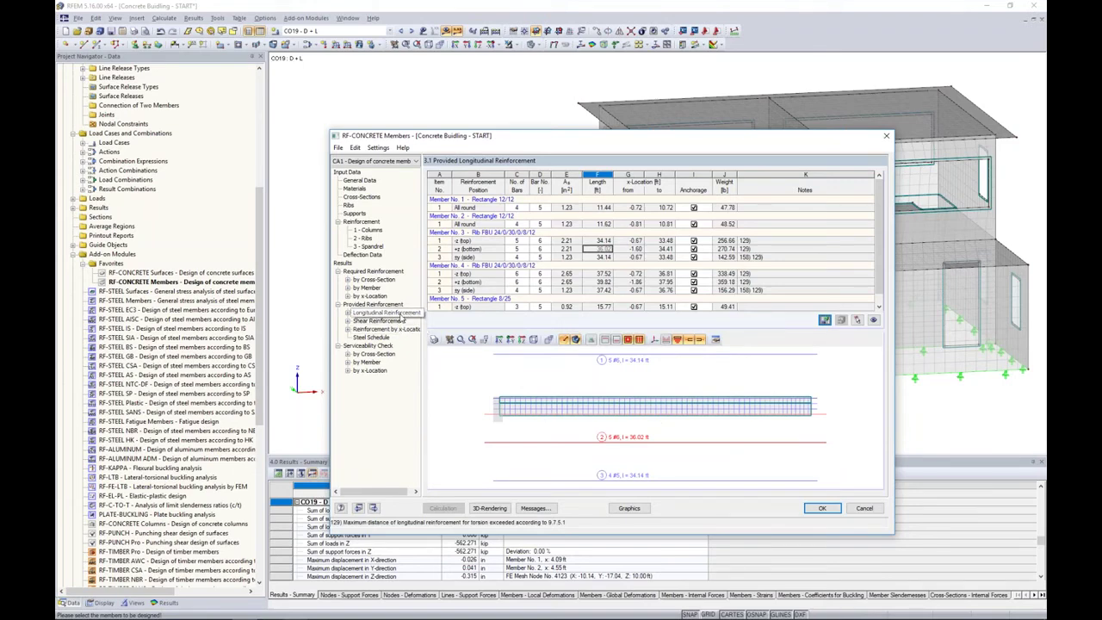
click(397, 320)
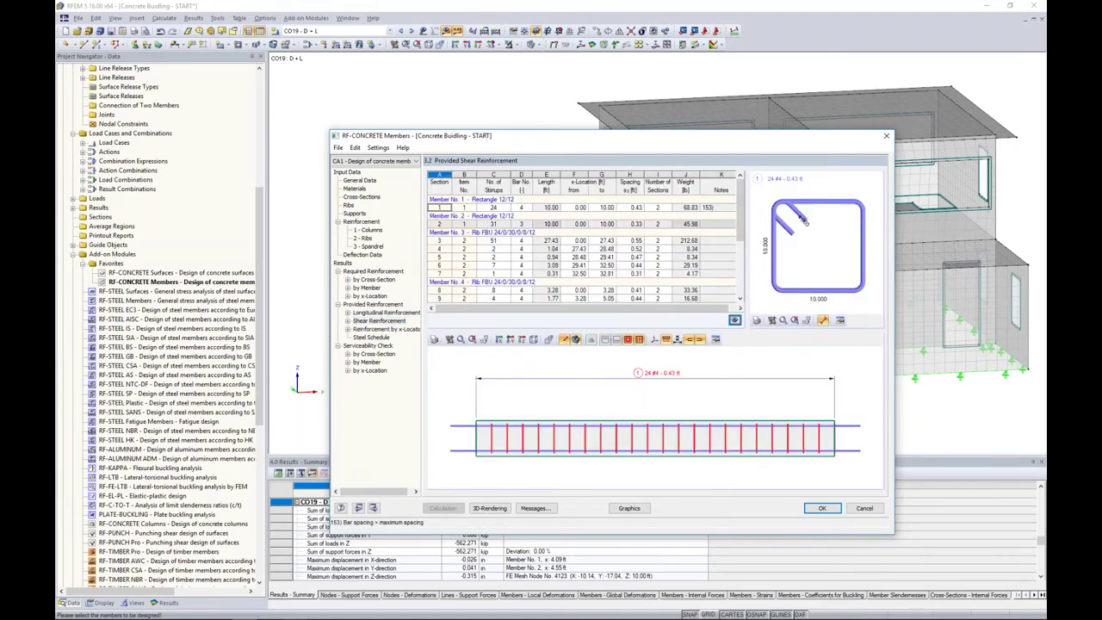
click(706, 208)
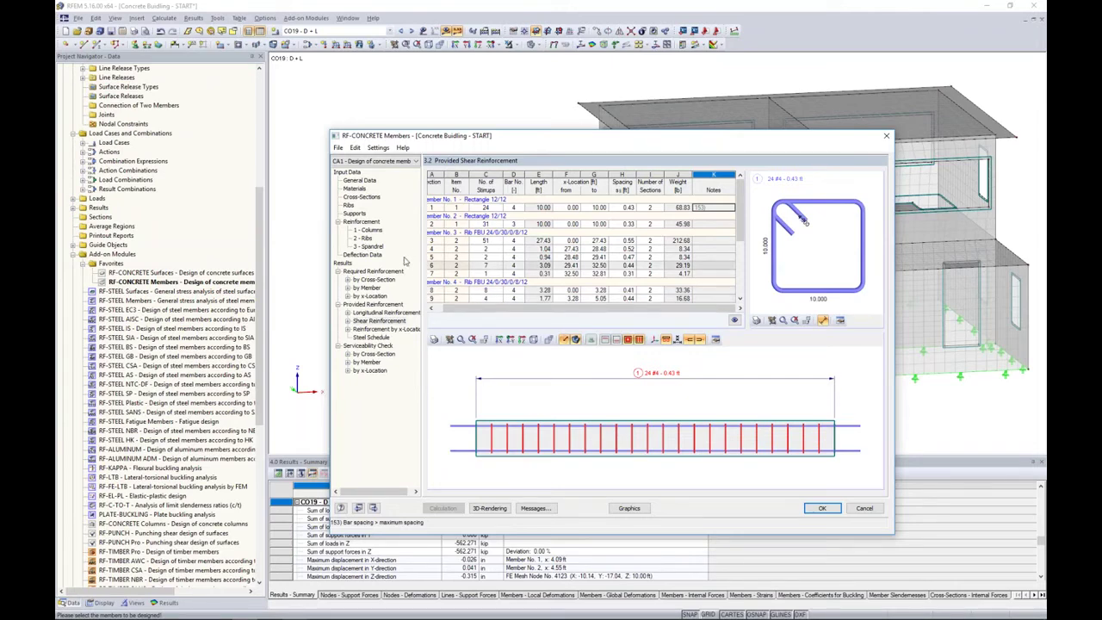
Review the serviceability check by cross-section, covering member 3's deflection and member 4's crack width, and locate member 3's governing point on the model.
click(375, 354)
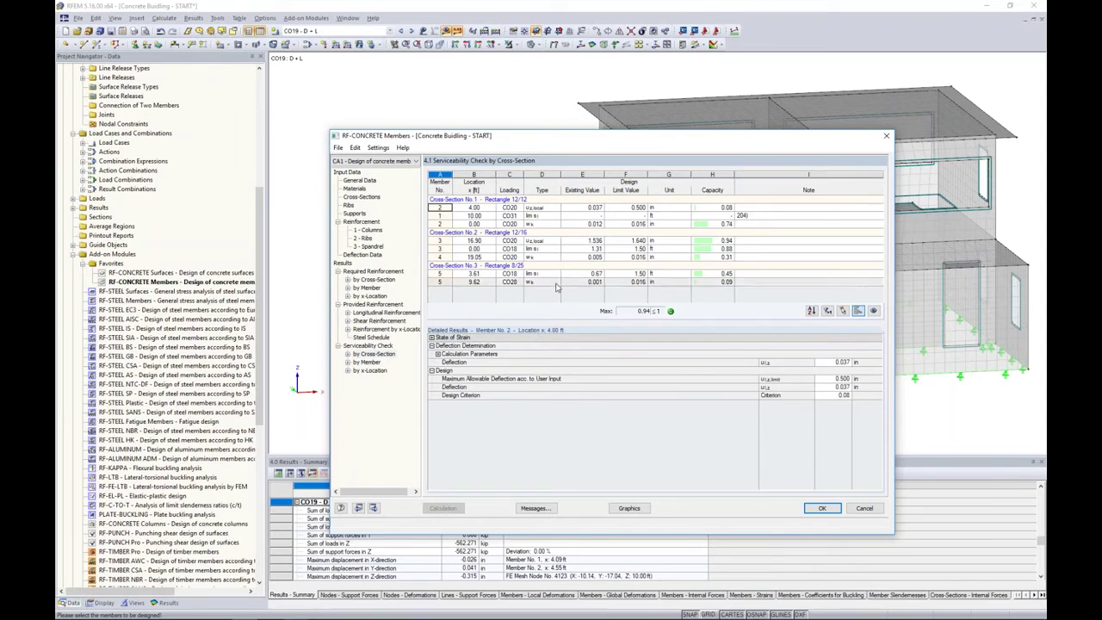
click(543, 241)
click(554, 248)
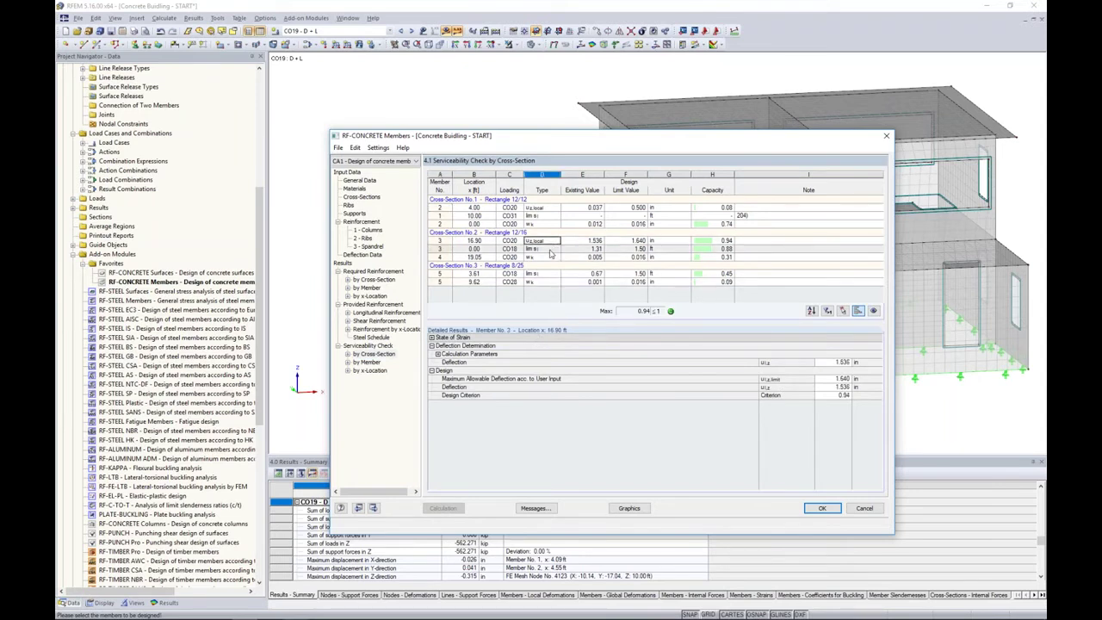
click(544, 257)
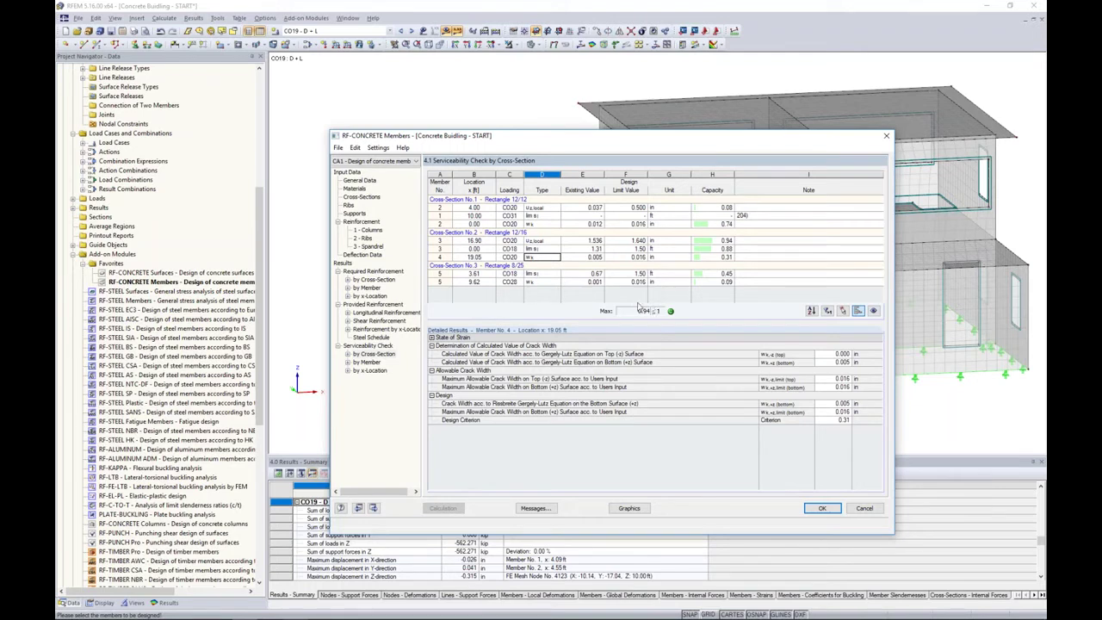
key(Up)
drag(605, 147, 599, 357)
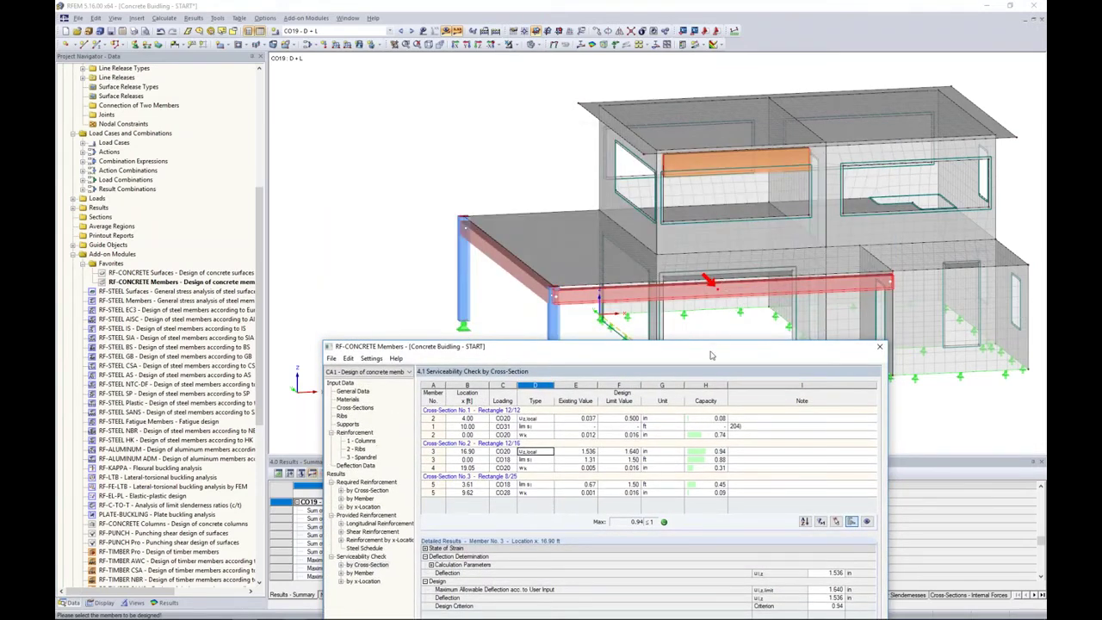
drag(711, 354, 709, 147)
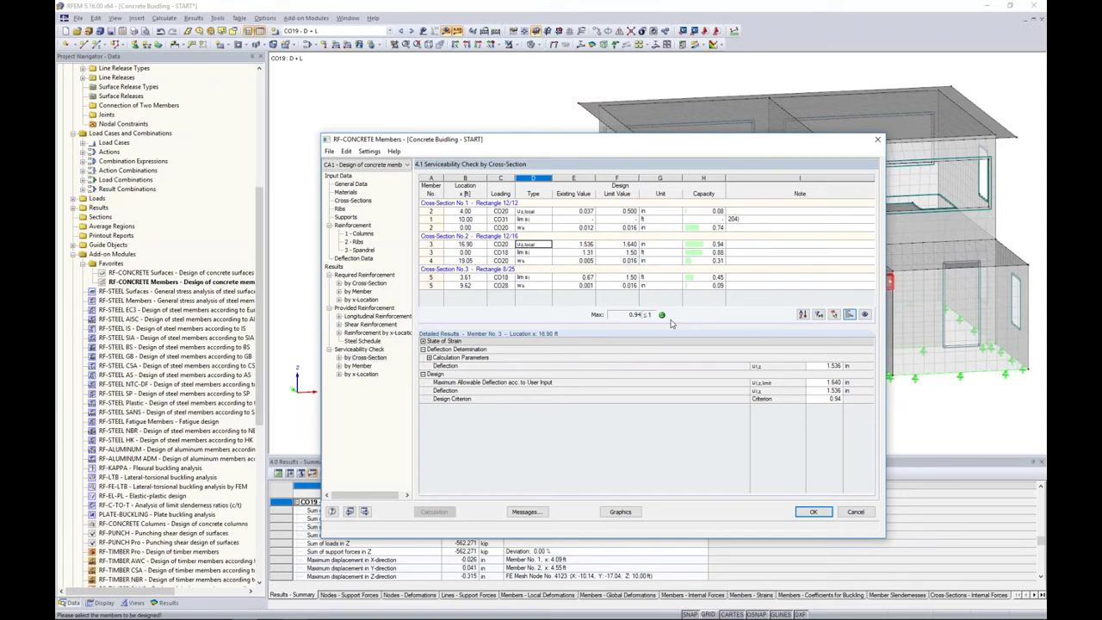
Display the RF-CONCRETE Members CA1 results graphically on the building model, with the reinforcement rendering hidden.
click(621, 512)
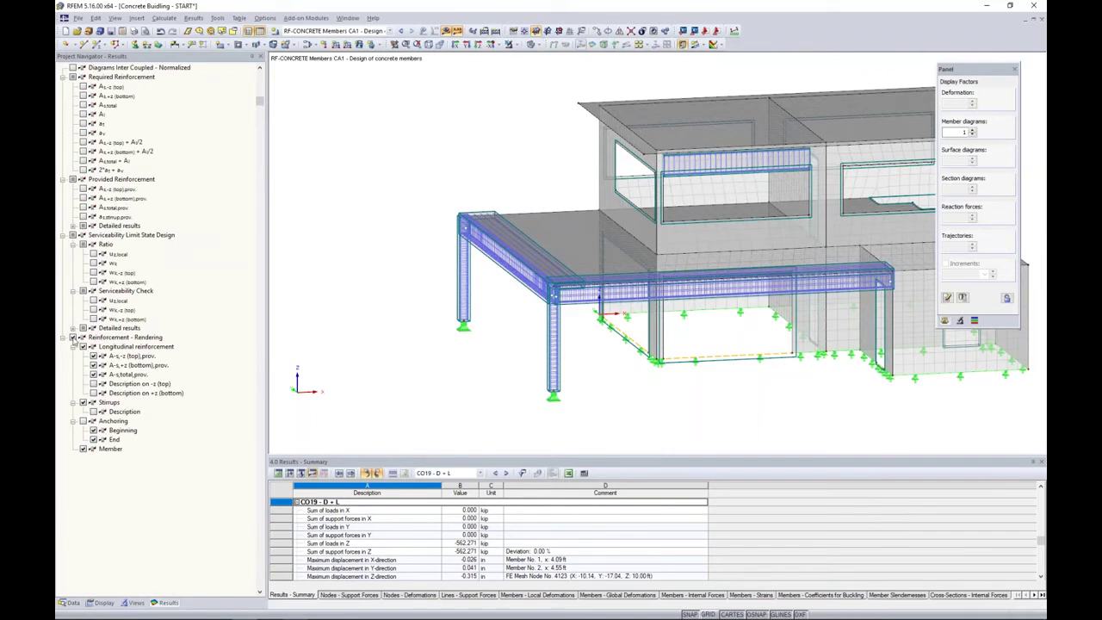
middle_drag(714, 262, 607, 273)
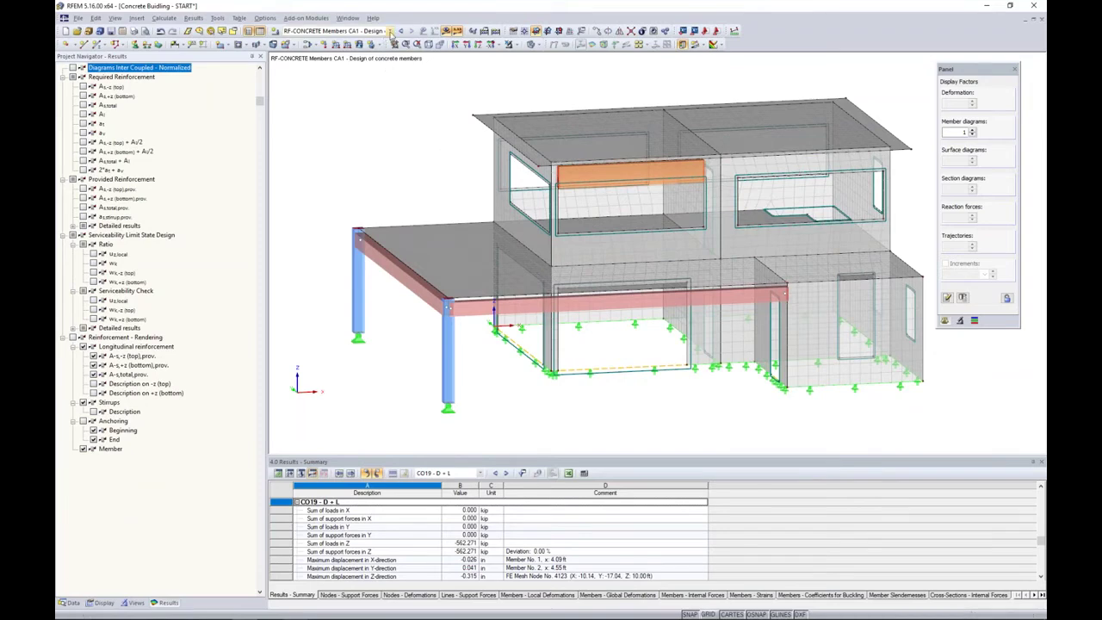
click(389, 31)
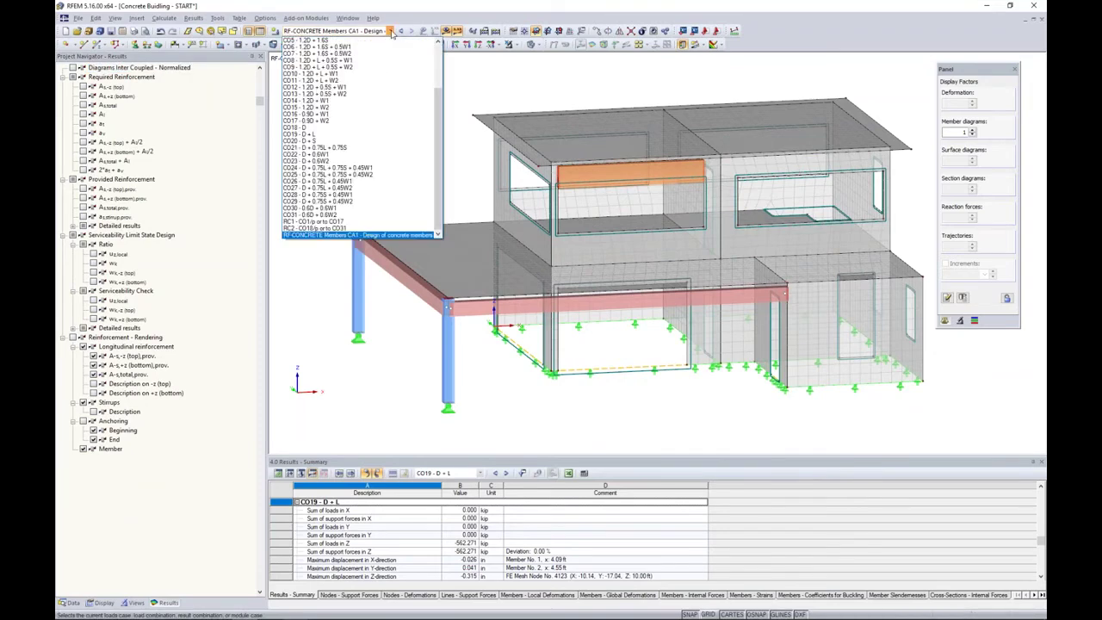
click(309, 235)
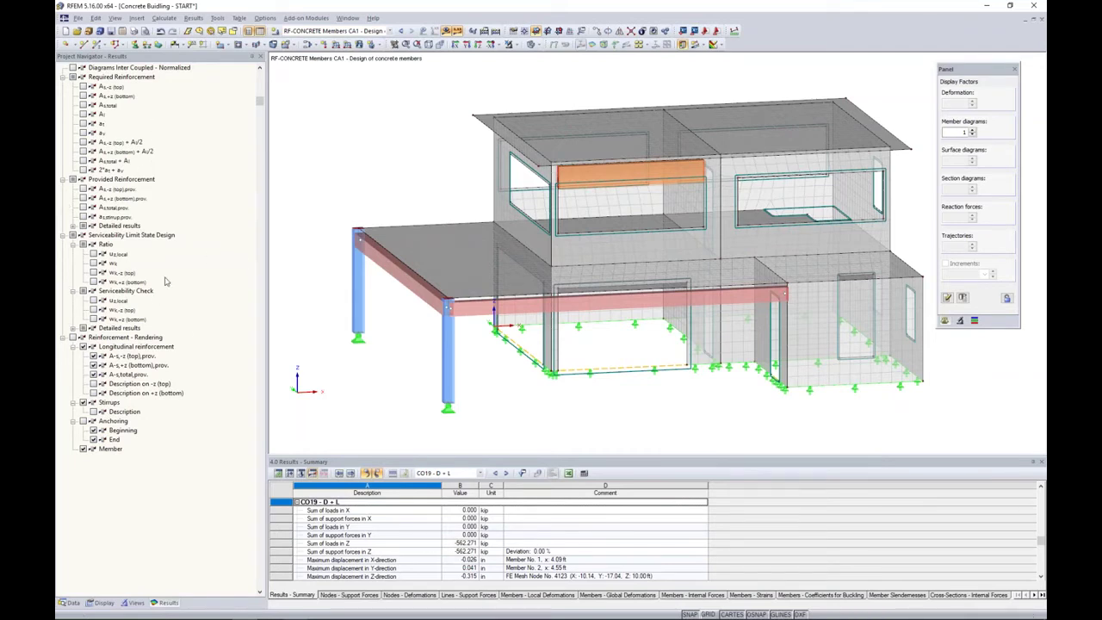
ctrl+middle_drag(397, 348, 464, 335)
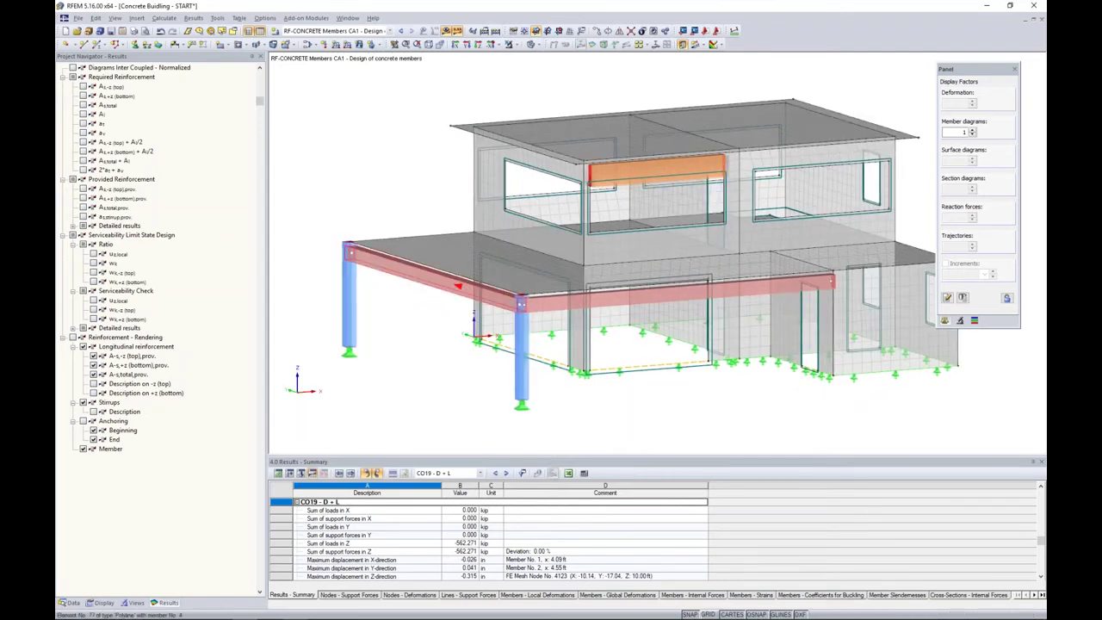
Isolate the canopy rib spanning between the two columns and switch the model to wireframe display.
click(511, 44)
click(519, 56)
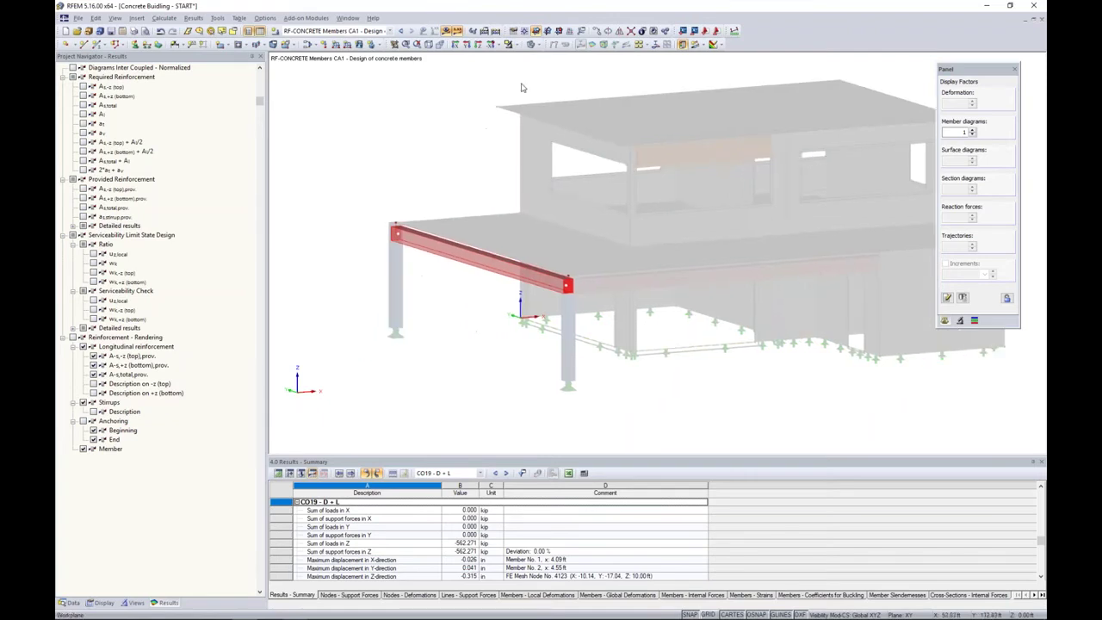
click(539, 45)
click(539, 56)
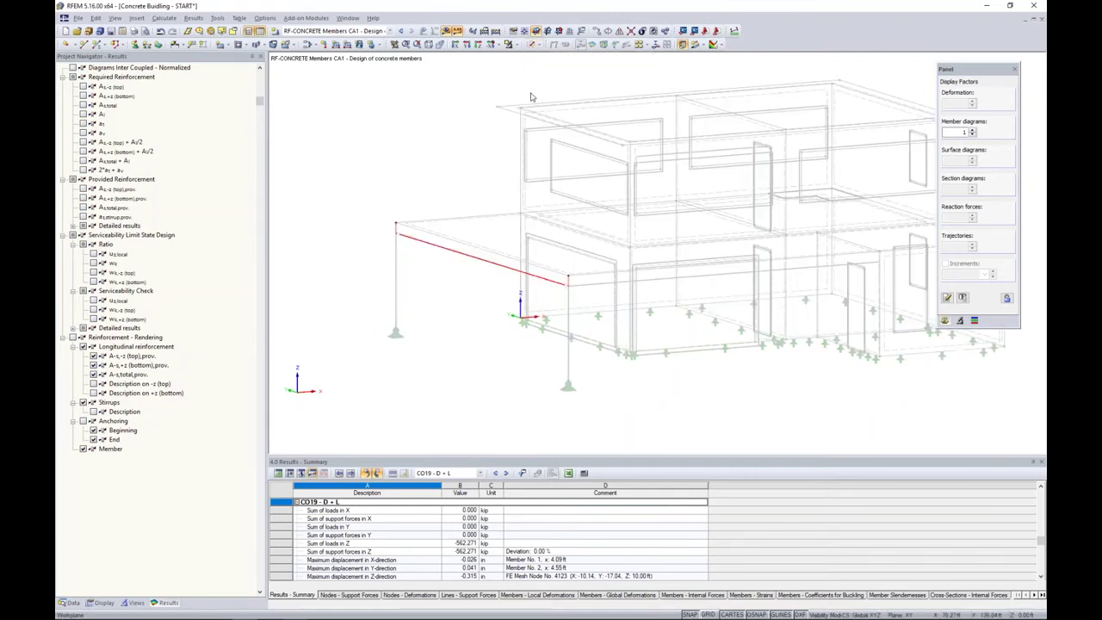
scroll(480, 256, up, 5)
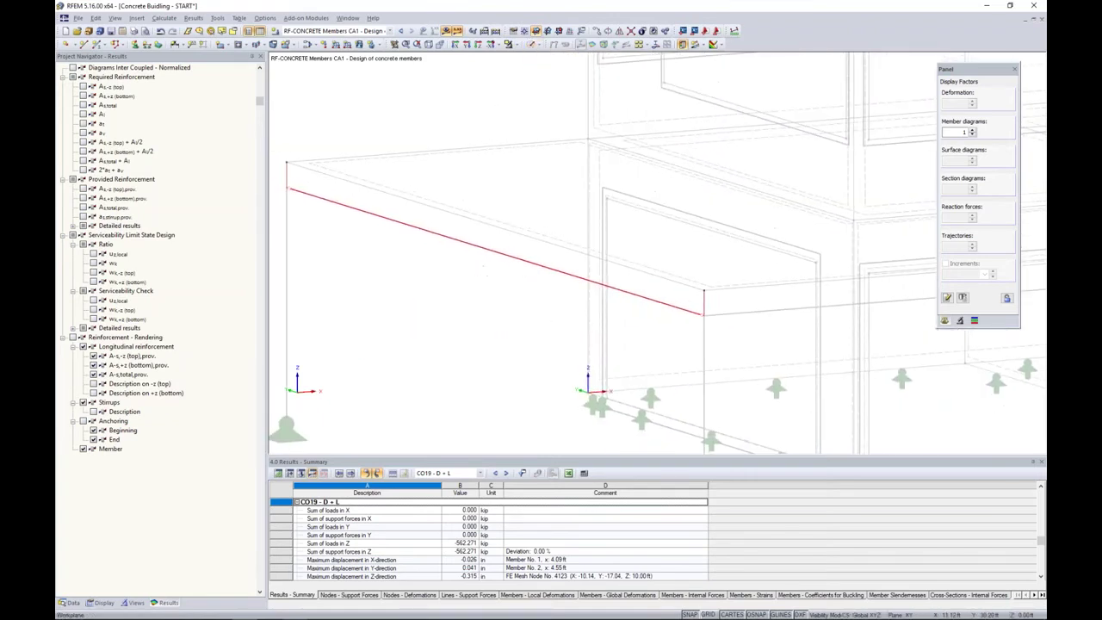
middle_drag(551, 237, 559, 229)
click(524, 256)
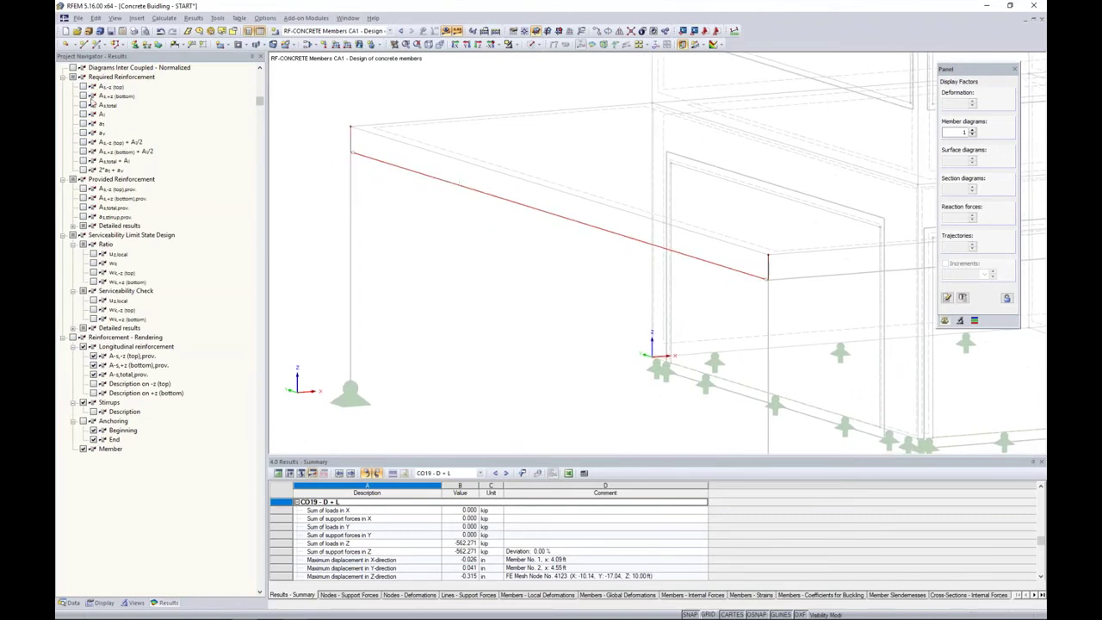
Compare the required and provided bottom (+z) reinforcement diagrams along the isolated rib, and hide both diagrams again.
click(84, 95)
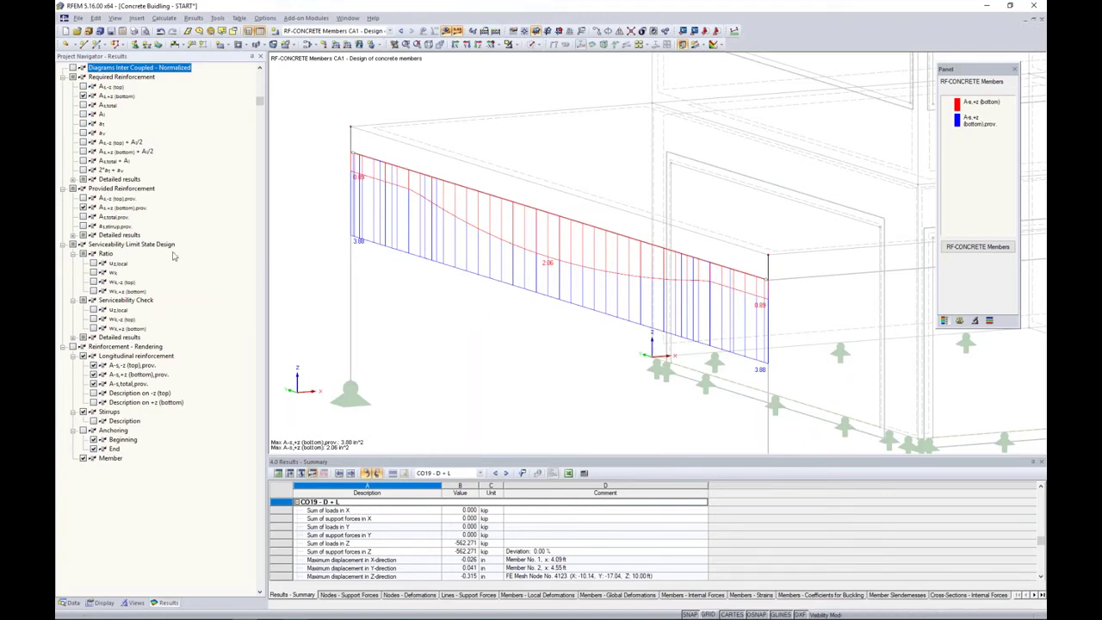
click(83, 207)
click(83, 96)
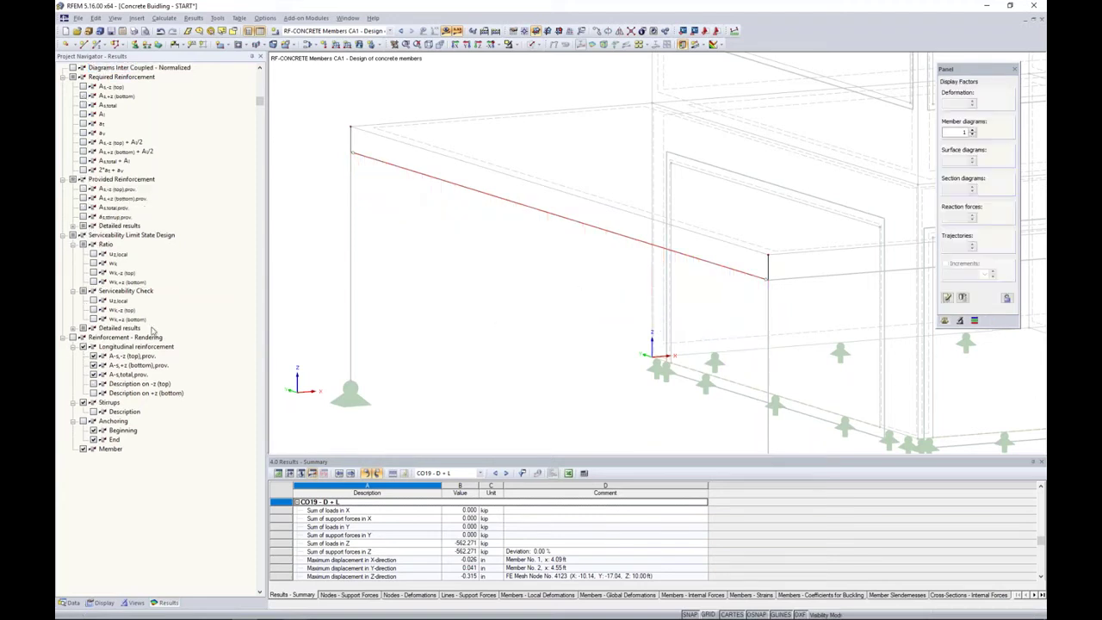
Turn on the reinforcement rendering for the isolated rib and examine its longitudinal bars and stirrups from several angles.
click(72, 336)
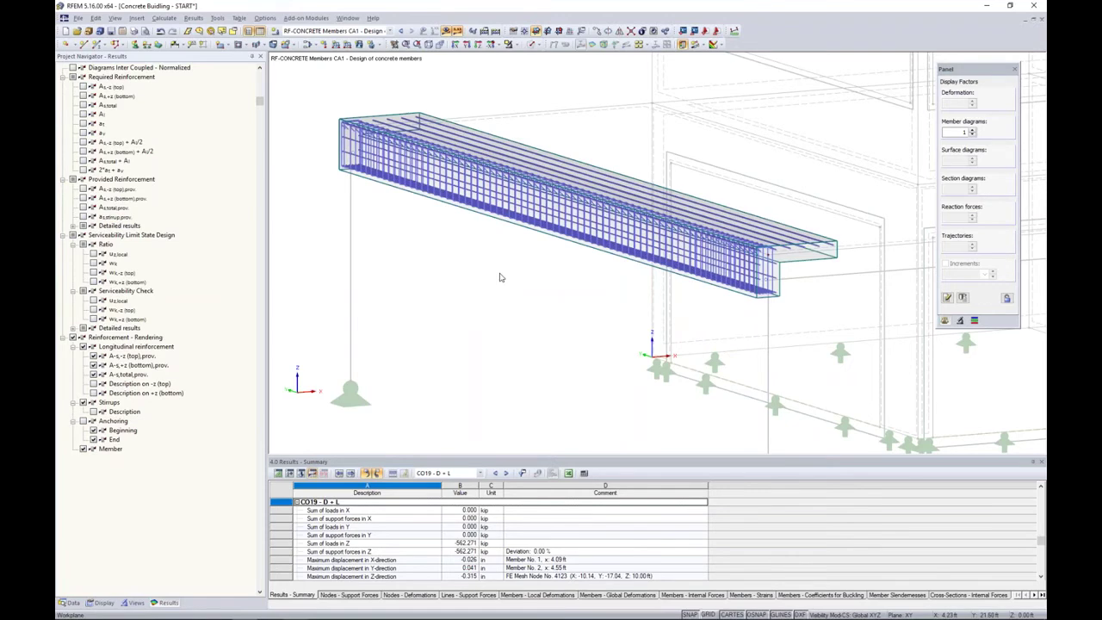
scroll(499, 274, down, 1)
ctrl+middle_drag(500, 276, 562, 276)
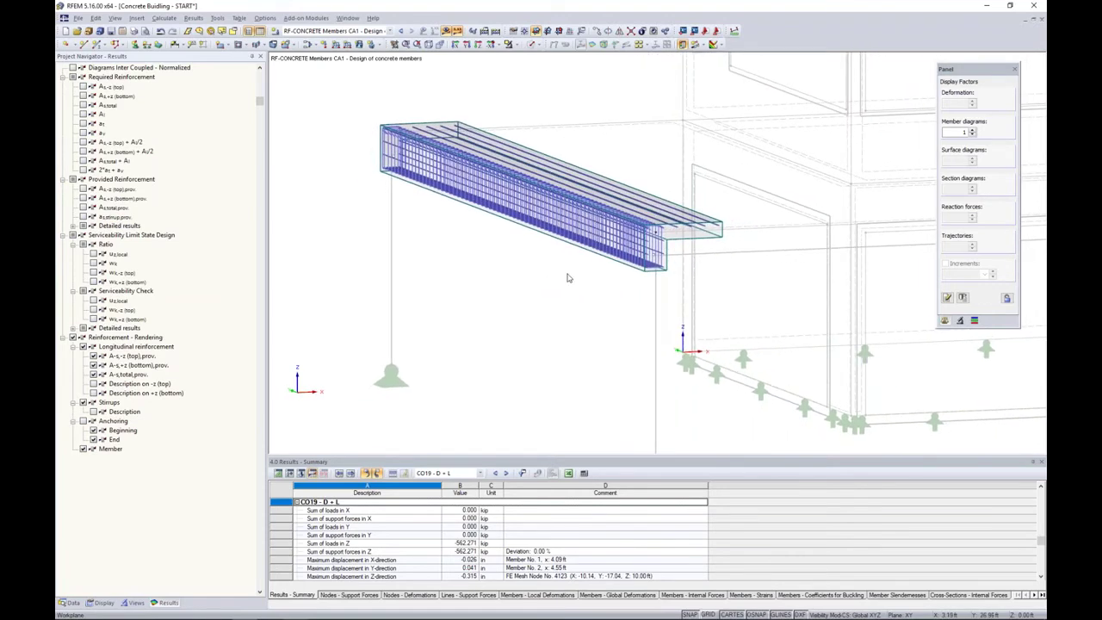
scroll(604, 284, up, 2)
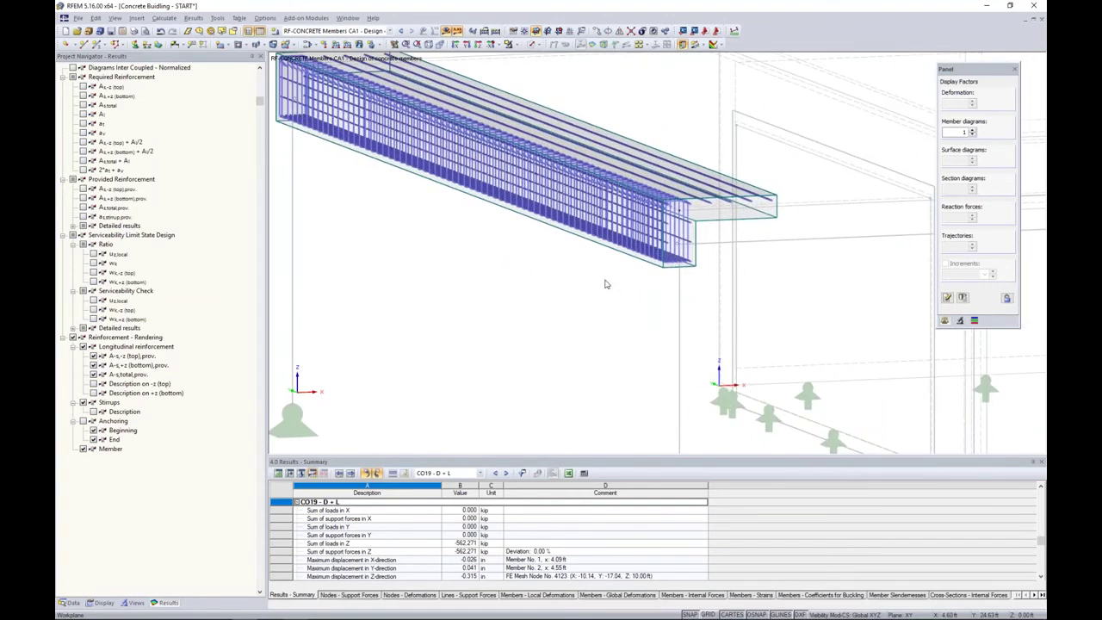
ctrl+middle_drag(604, 284, 585, 303)
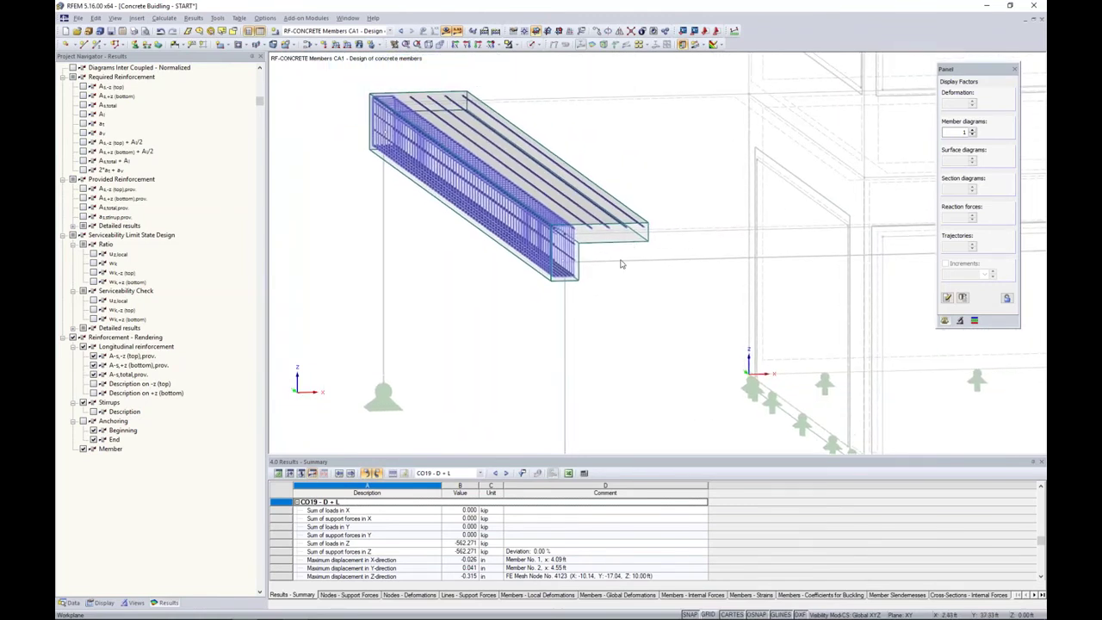
scroll(605, 289, down, 1)
ctrl+middle_drag(605, 290, 701, 301)
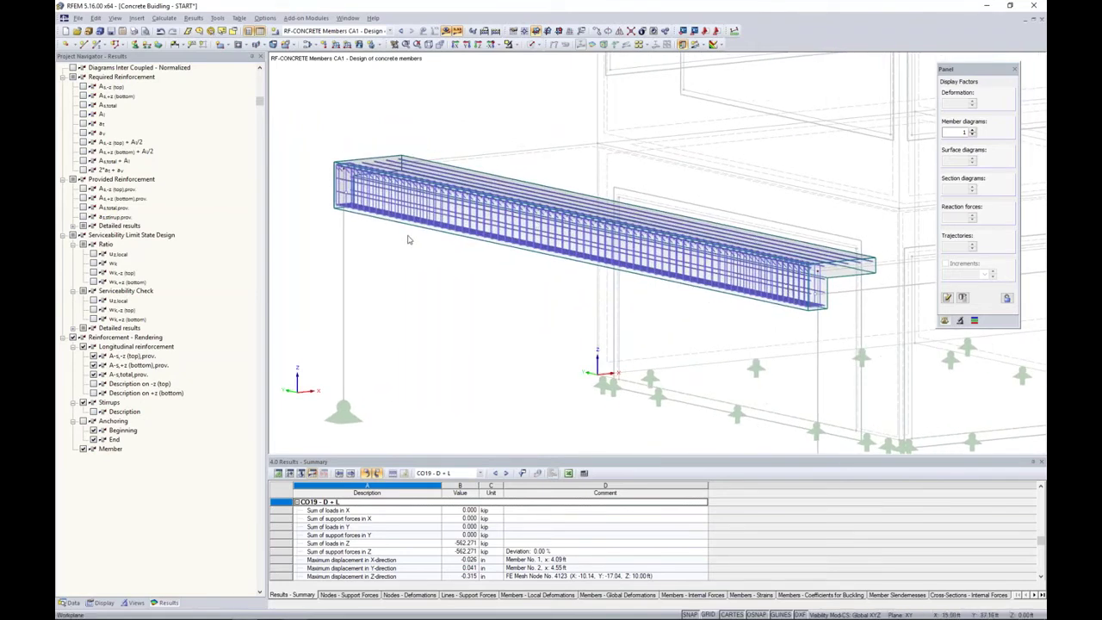
scroll(520, 262, down, 3)
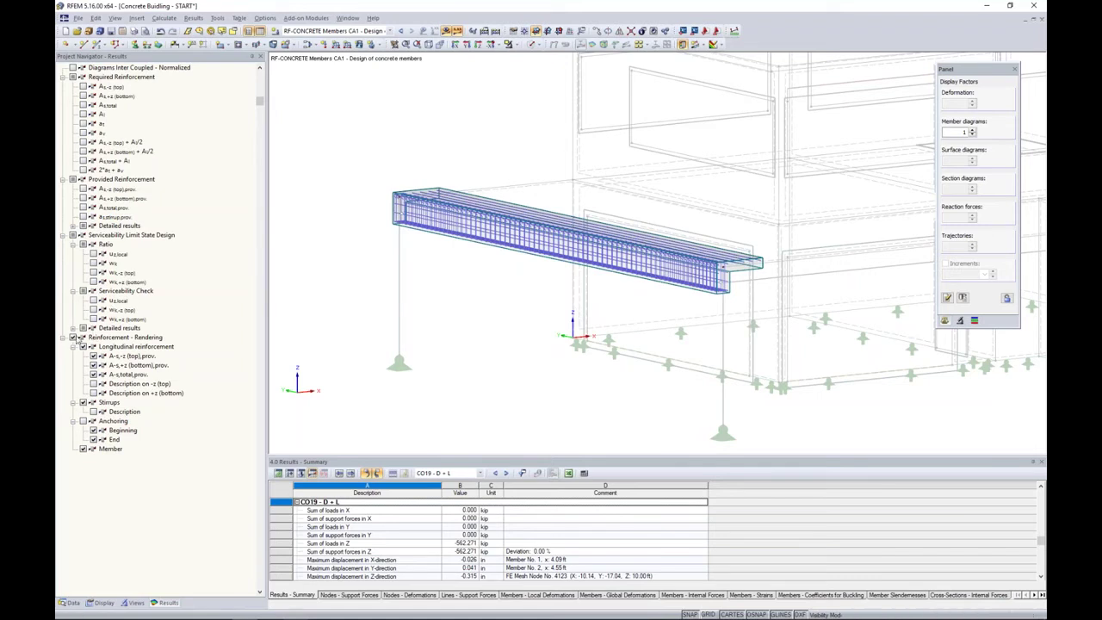
Restore the solid transparent display and cancel the visibility mode so the whole building shows with its reinforcement.
scroll(520, 158, down, 1)
scroll(715, 164, down, 2)
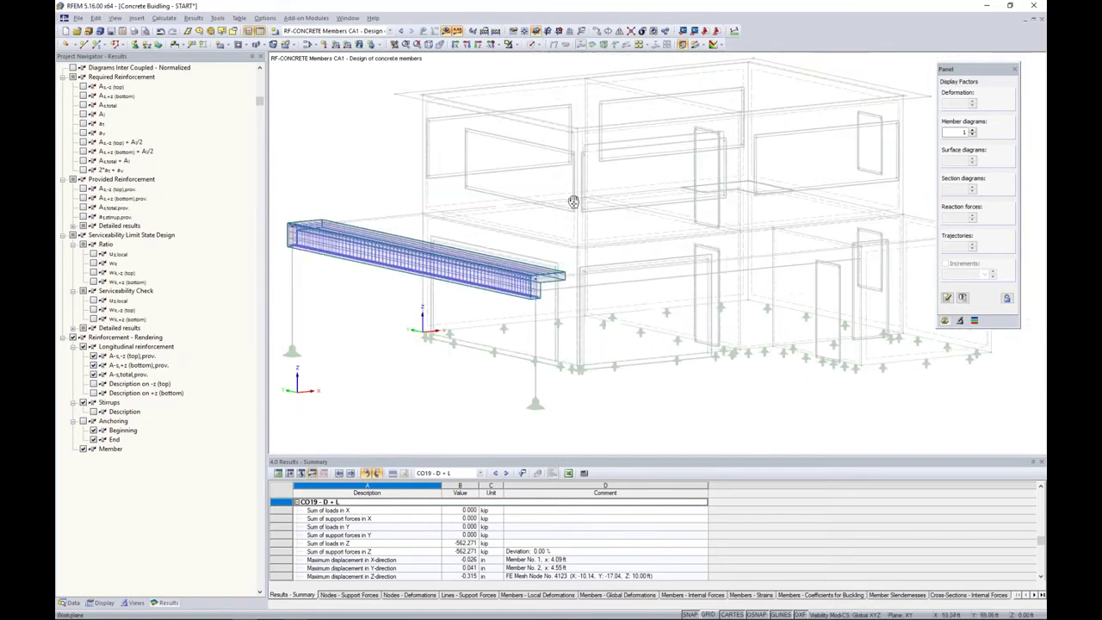
click(537, 45)
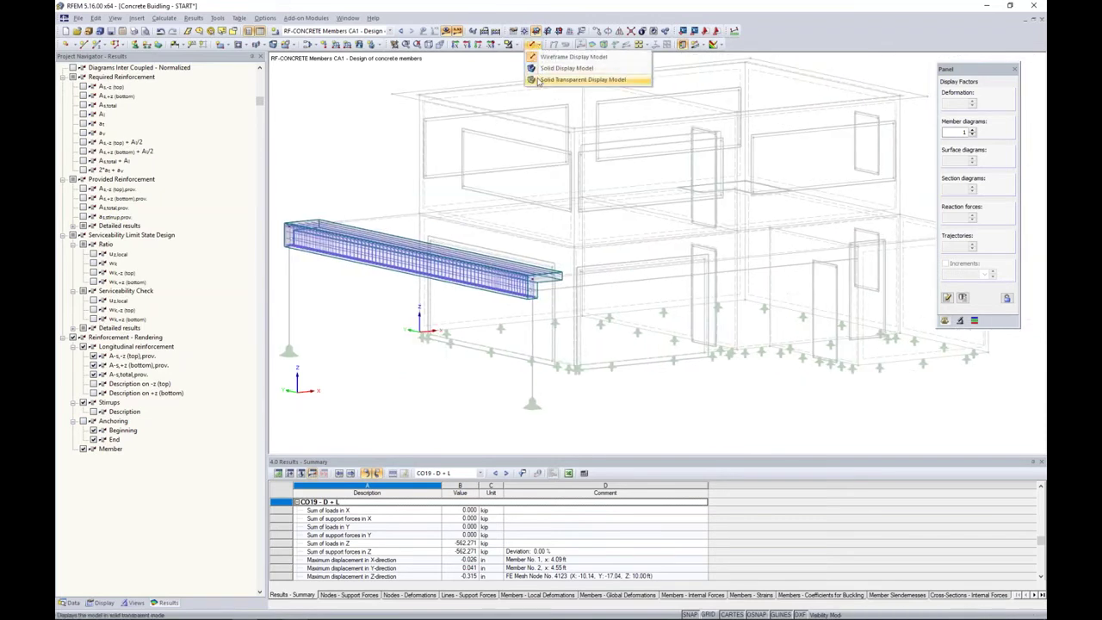
click(538, 80)
click(508, 45)
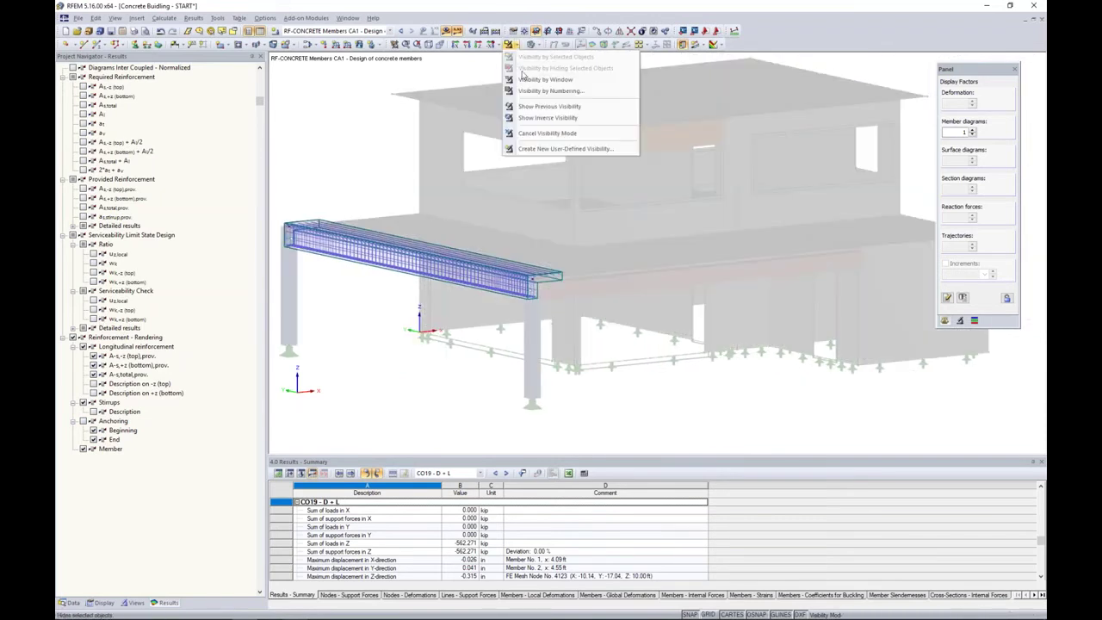
click(538, 133)
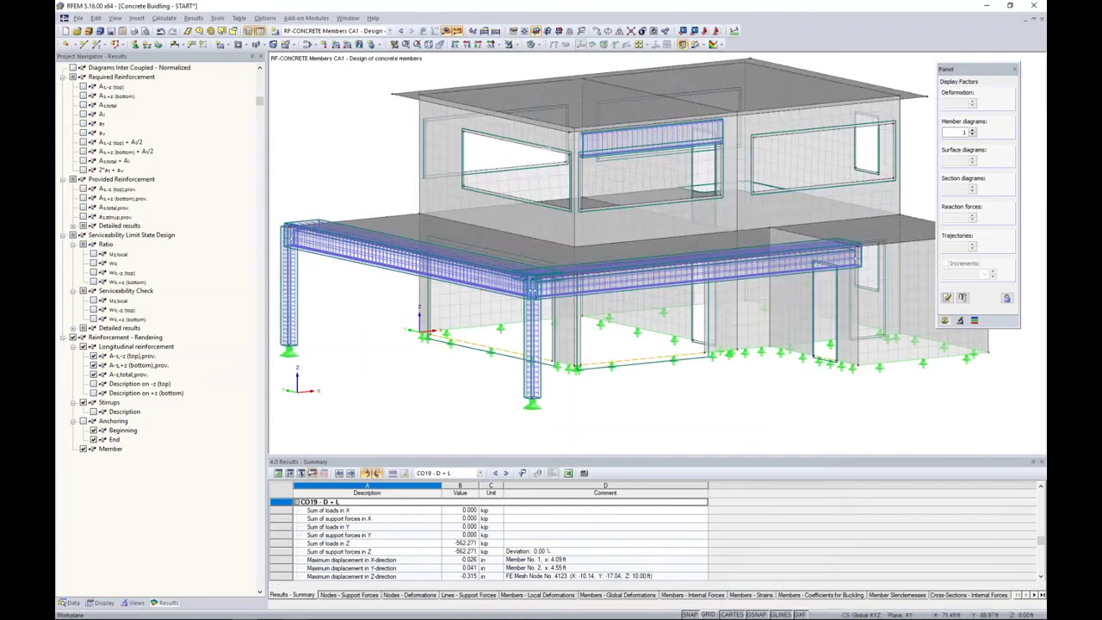
Isolate the upper-storey front wall together with its spandrel result beam, member 5.
click(611, 236)
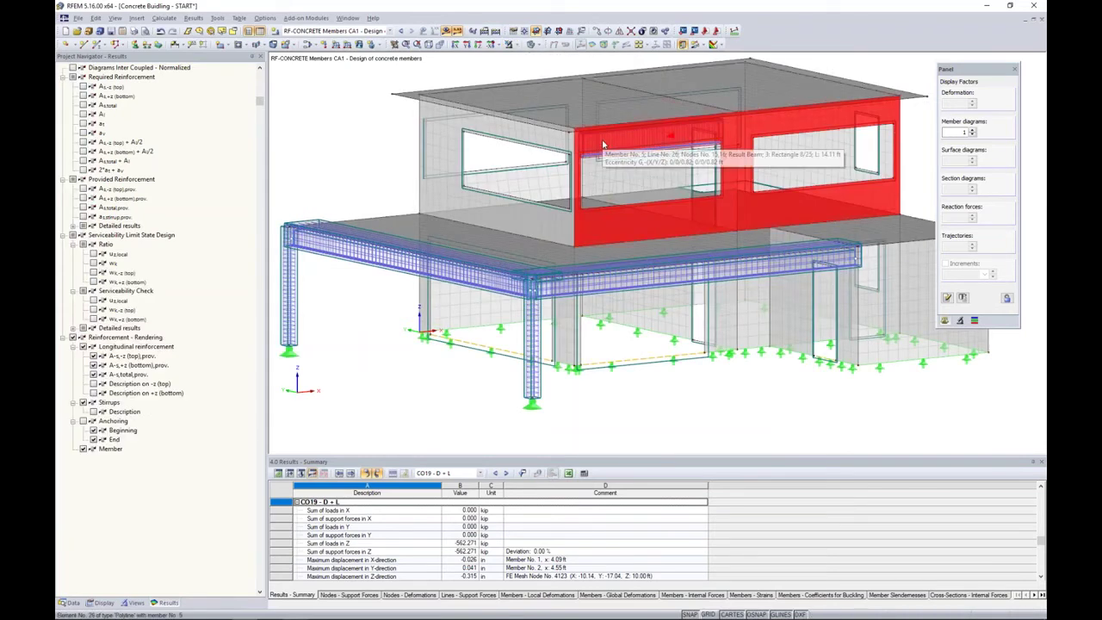
click(520, 47)
click(538, 62)
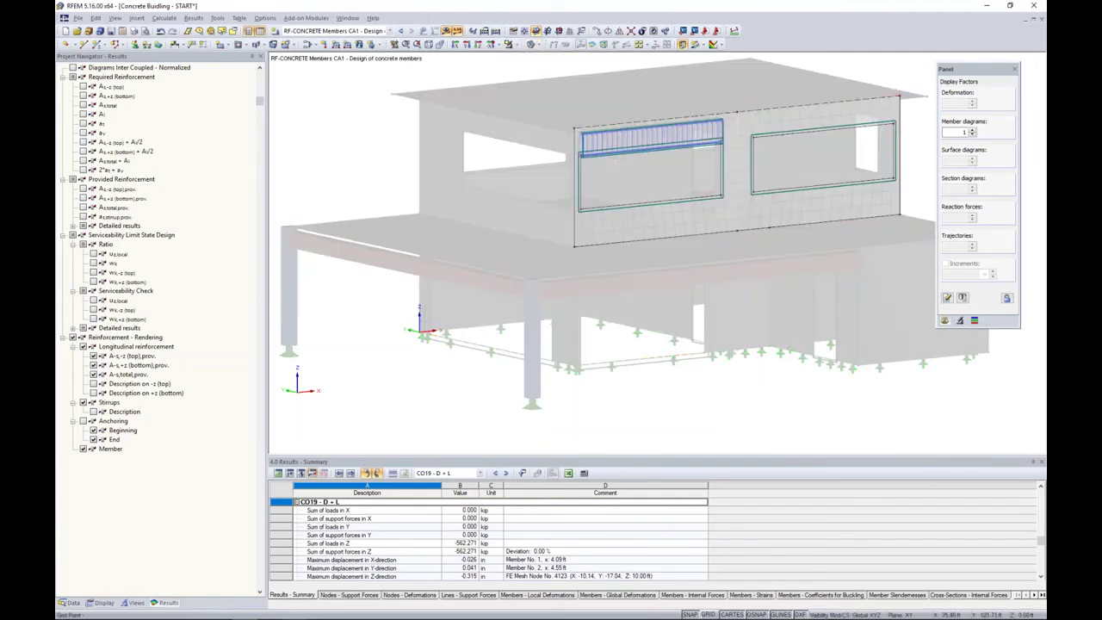
Examine the rendered longitudinal bars and stirrups of the spandrel above the upper-storey window opening.
scroll(640, 180, up, 3)
scroll(544, 192, up, 2)
scroll(544, 191, up, 1)
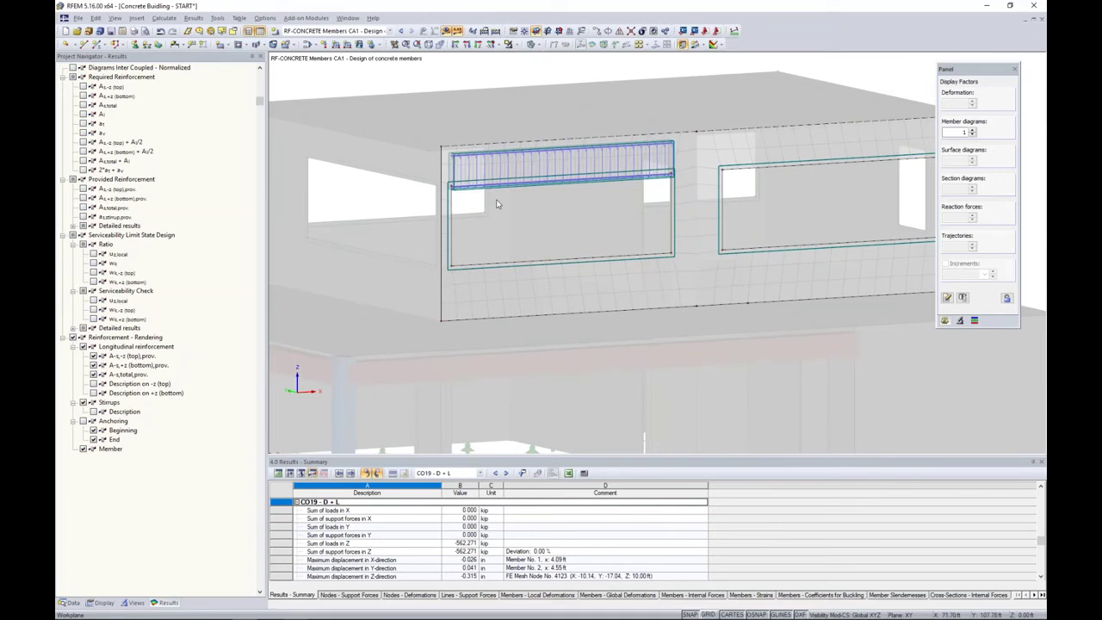
scroll(483, 210, up, 1)
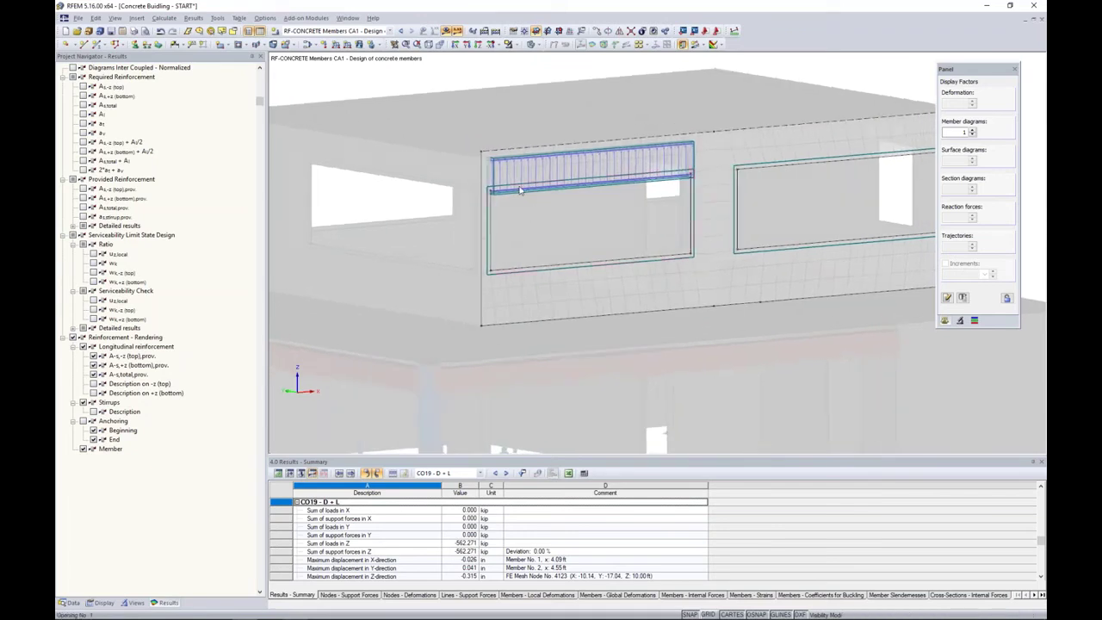
scroll(520, 189, up, 1)
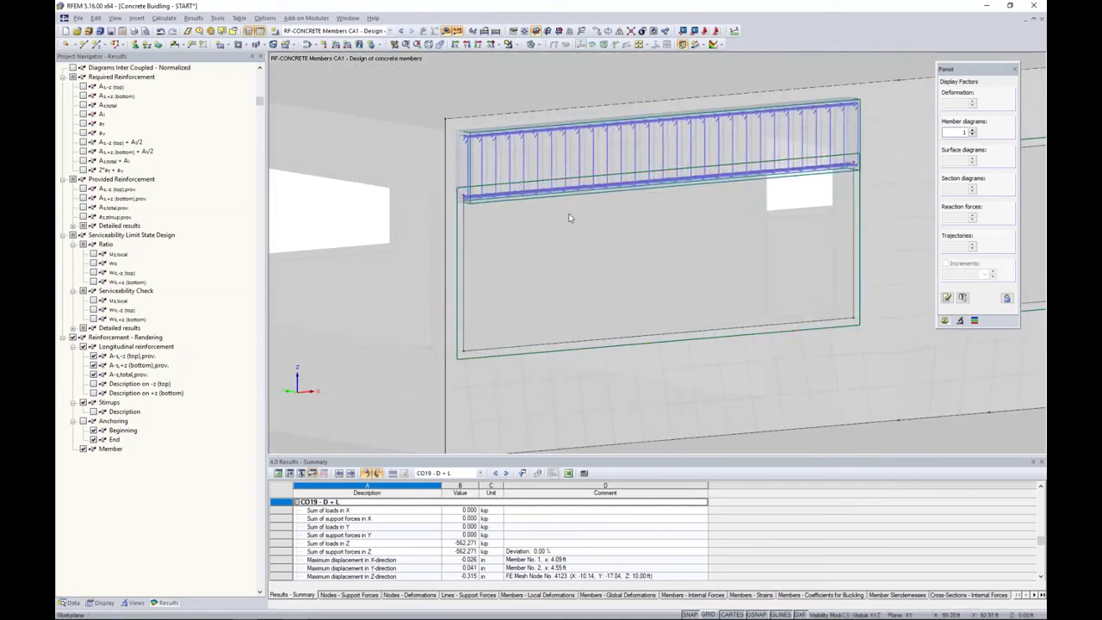
ctrl+middle_drag(573, 233, 596, 181)
scroll(595, 180, up, 1)
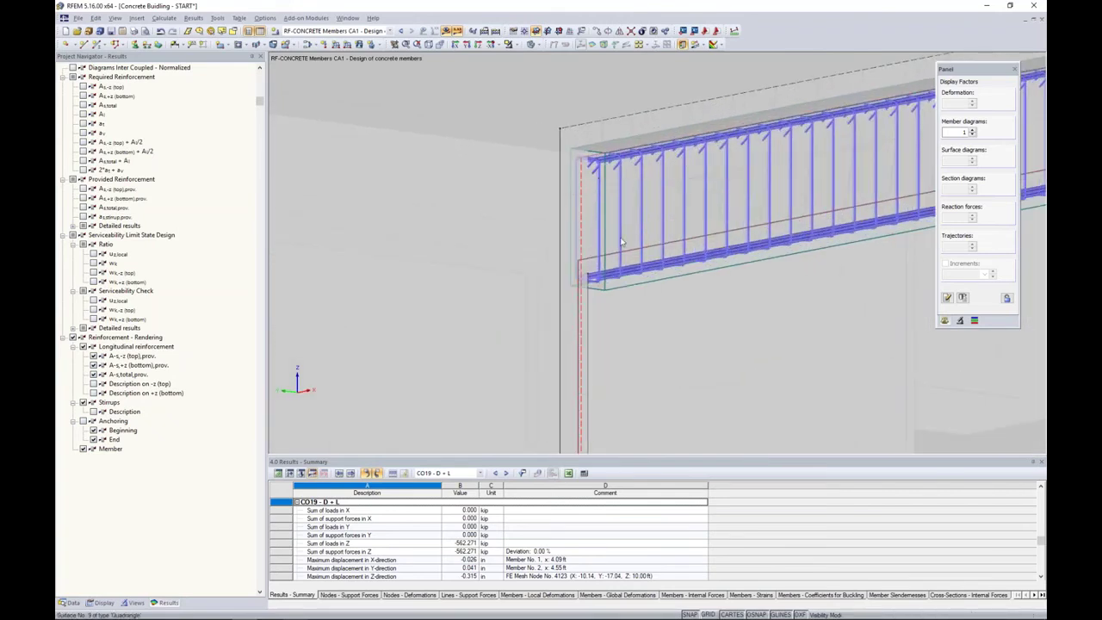
scroll(616, 249, down, 4)
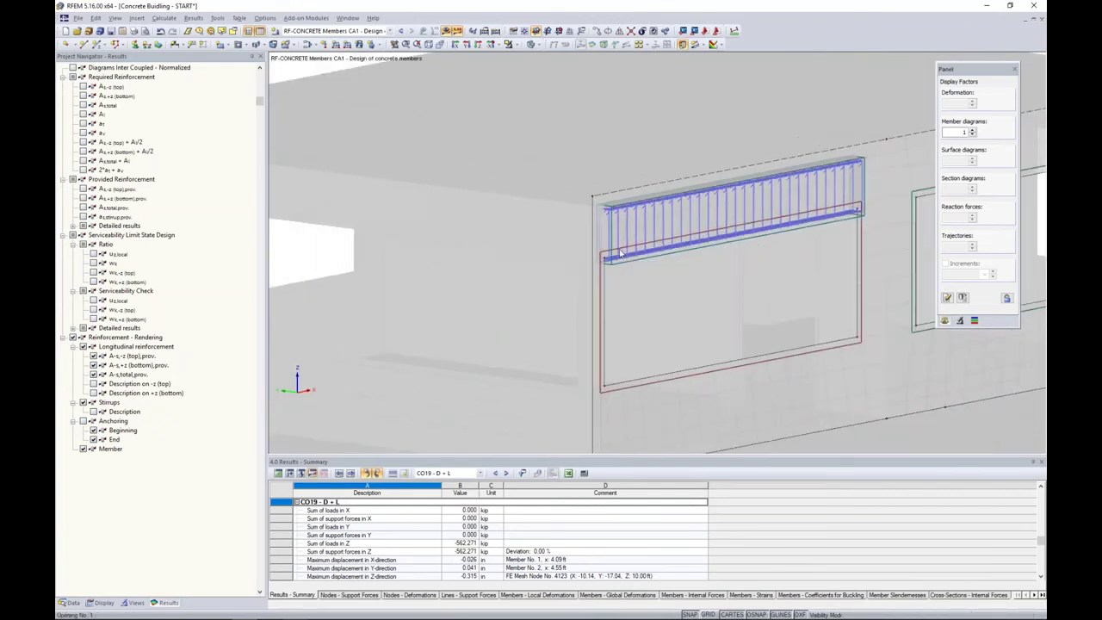
ctrl+middle_drag(667, 311, 633, 301)
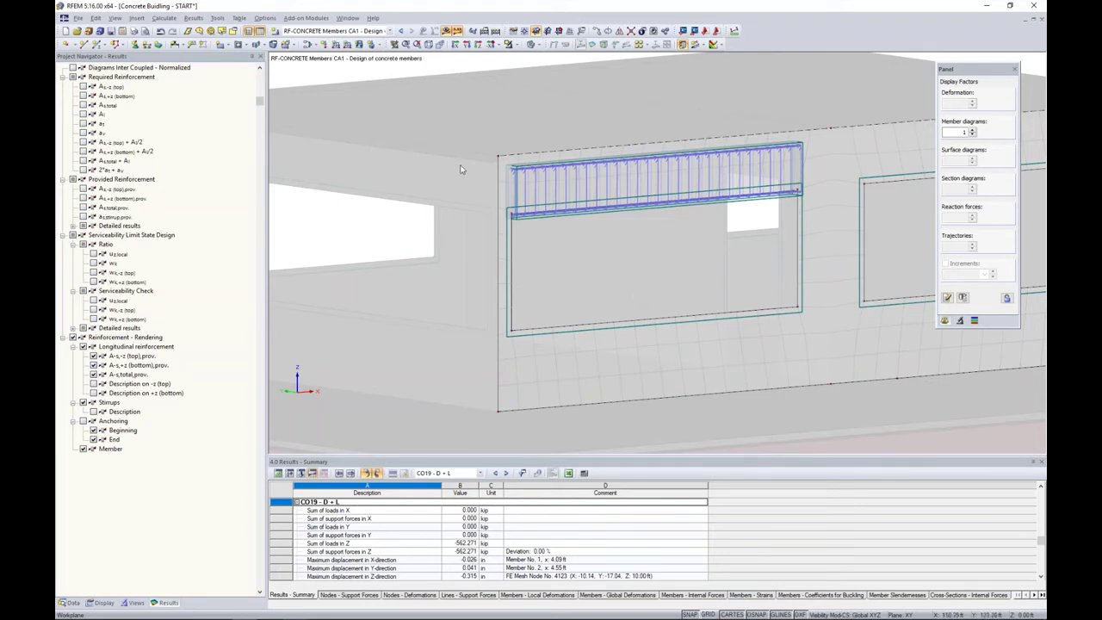
Turn off the results display and cancel the visibility mode to show the entire building model.
click(446, 31)
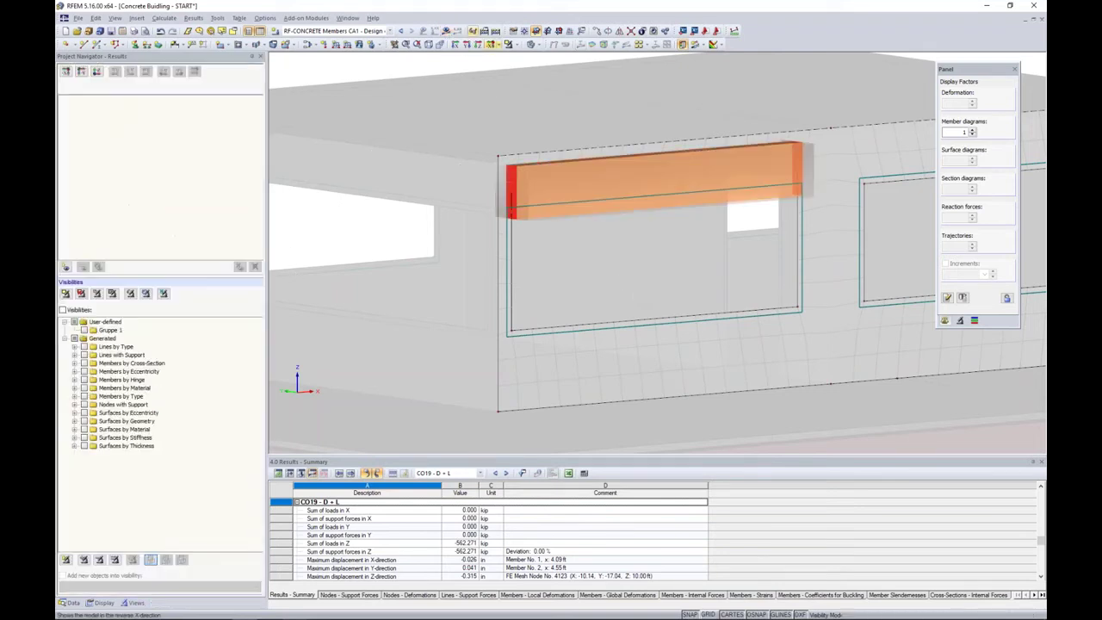
click(510, 44)
click(533, 135)
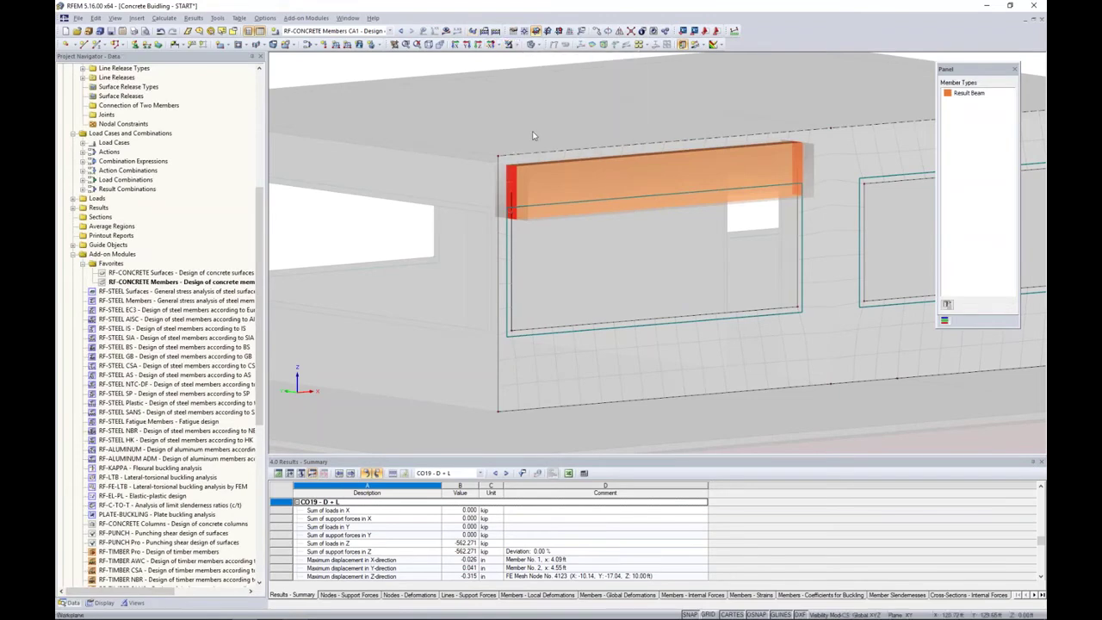
scroll(602, 176, up, 3)
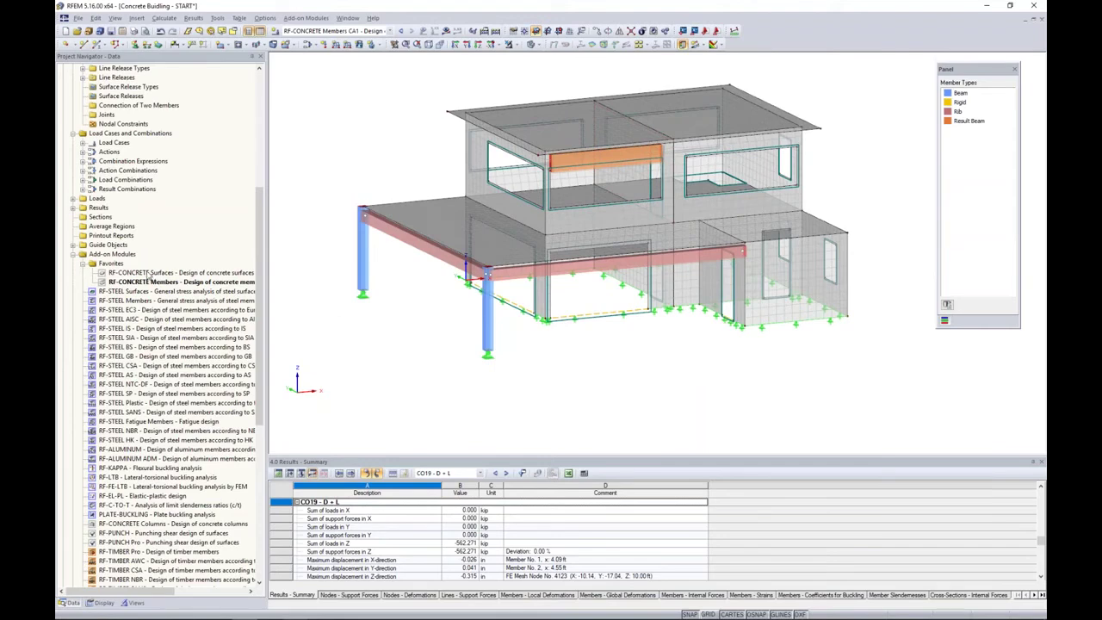
Open the RF-CONCRETE Surfaces add-on module and choose ACI 318-14 as the design standard.
double_click(149, 273)
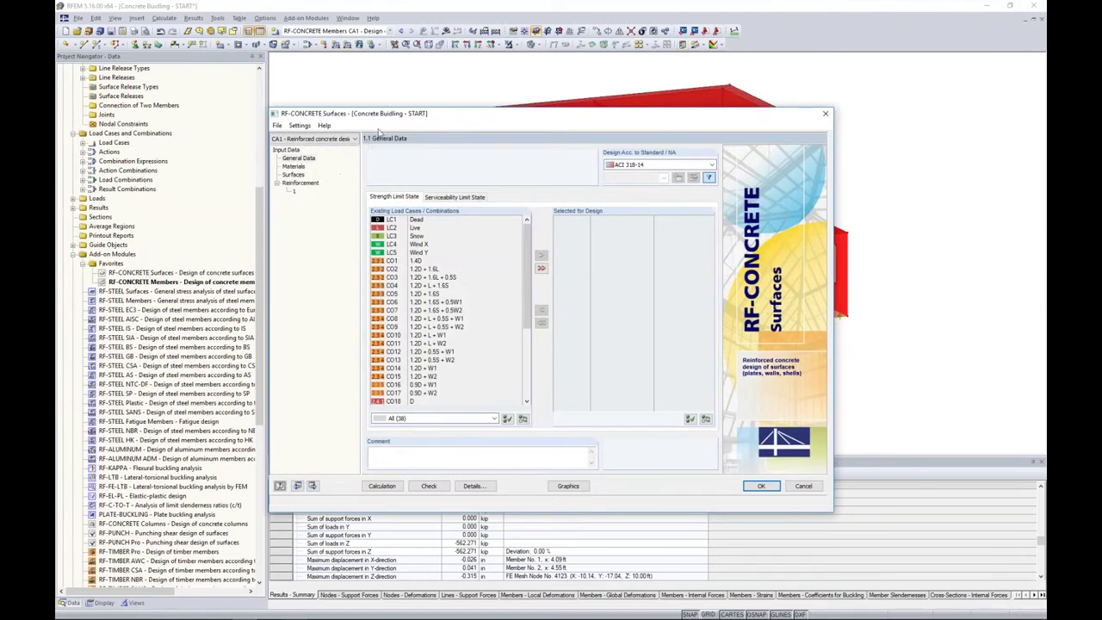
drag(385, 119, 388, 109)
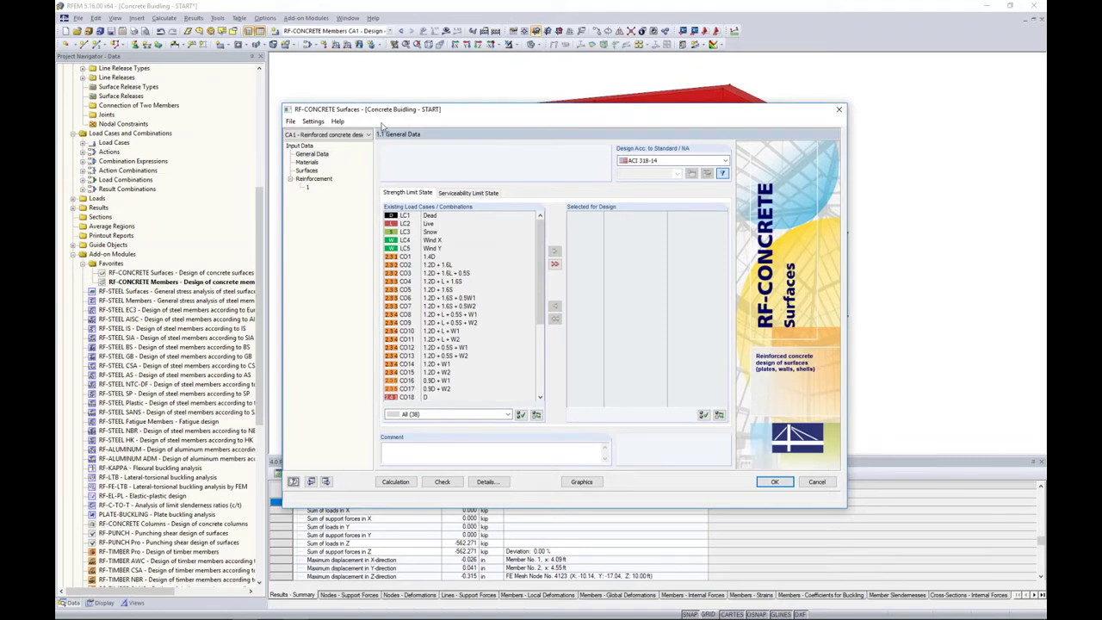
click(646, 160)
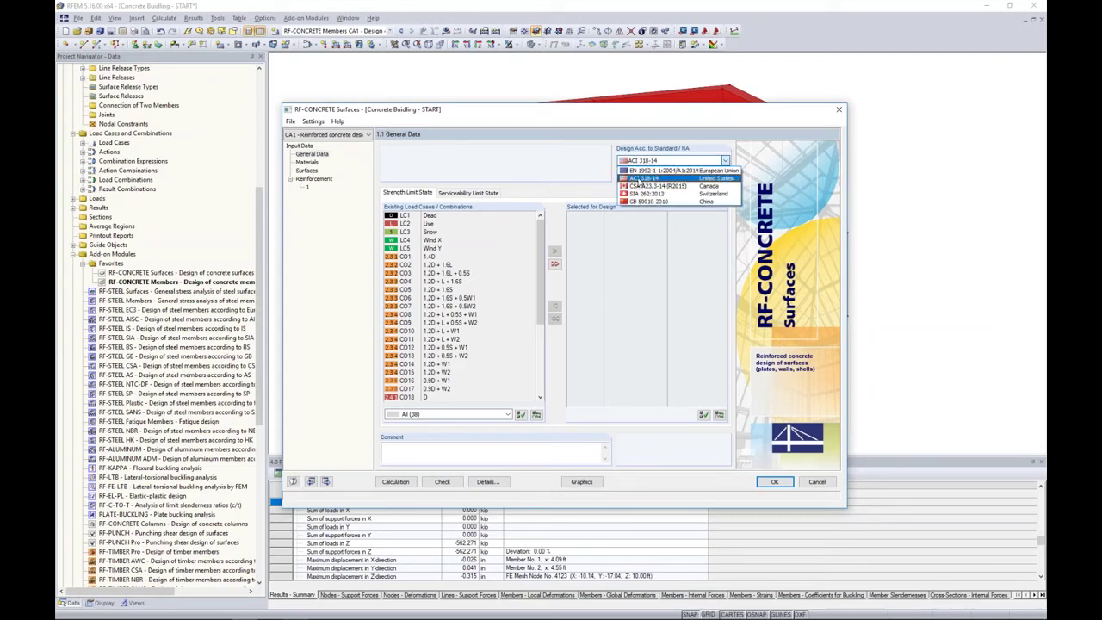
click(642, 178)
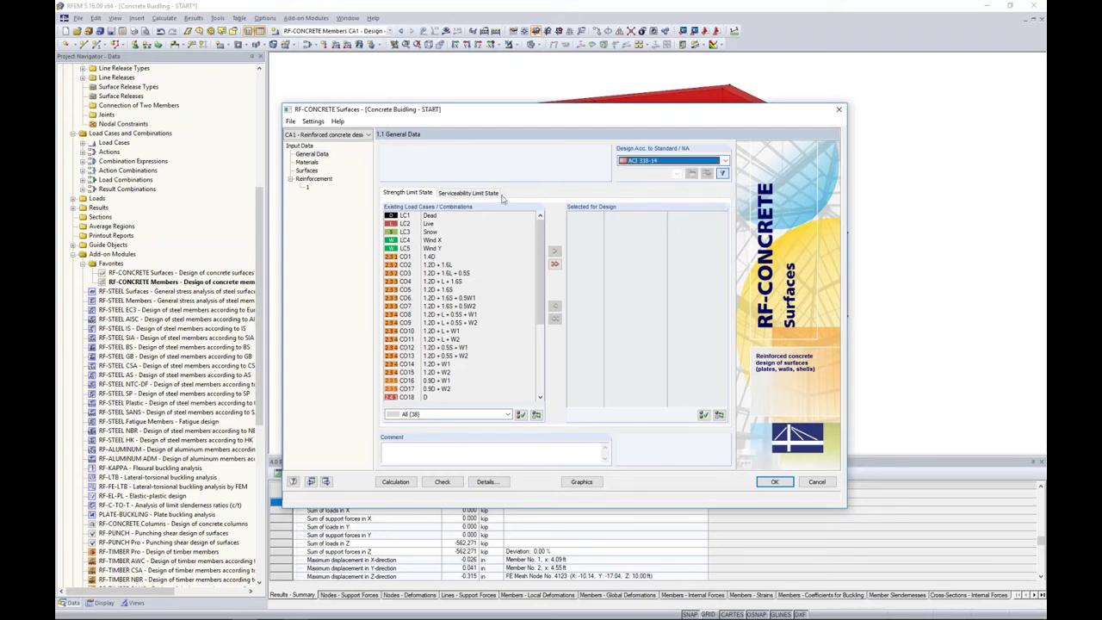
Add load combinations CO1 through CO17 to the strength limit state design of the surfaces.
click(462, 260)
scroll(462, 310, down, 1)
shift+click(456, 363)
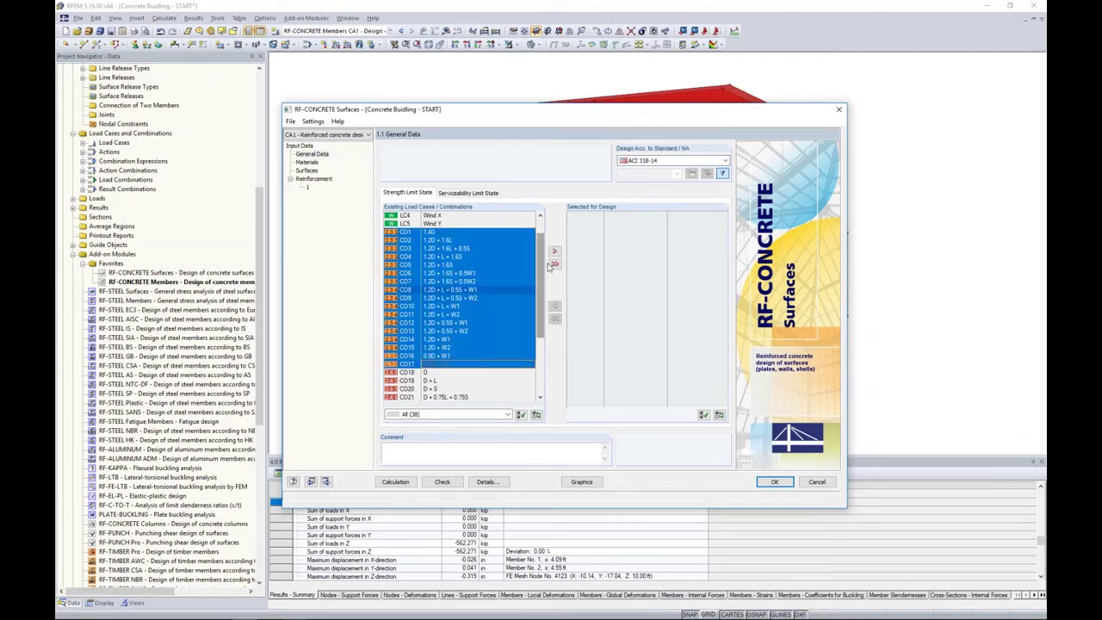
click(554, 251)
Add load combinations CO18 through CO31 to the serviceability limit state design of the surfaces.
click(469, 193)
scroll(460, 284, down, 4)
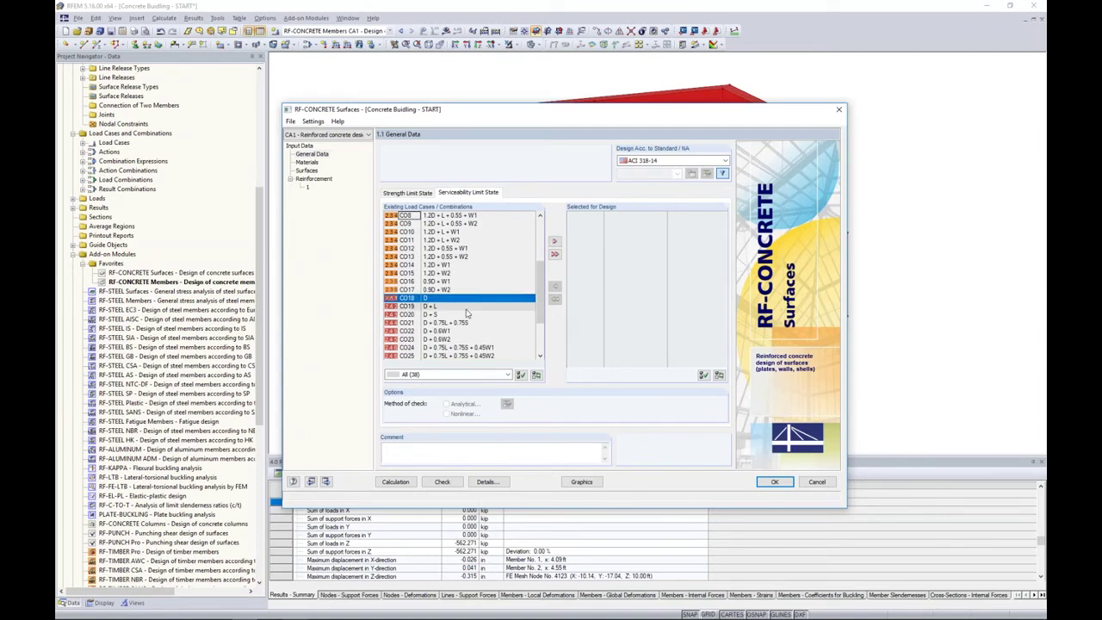
scroll(447, 310, down, 3)
shift+click(445, 339)
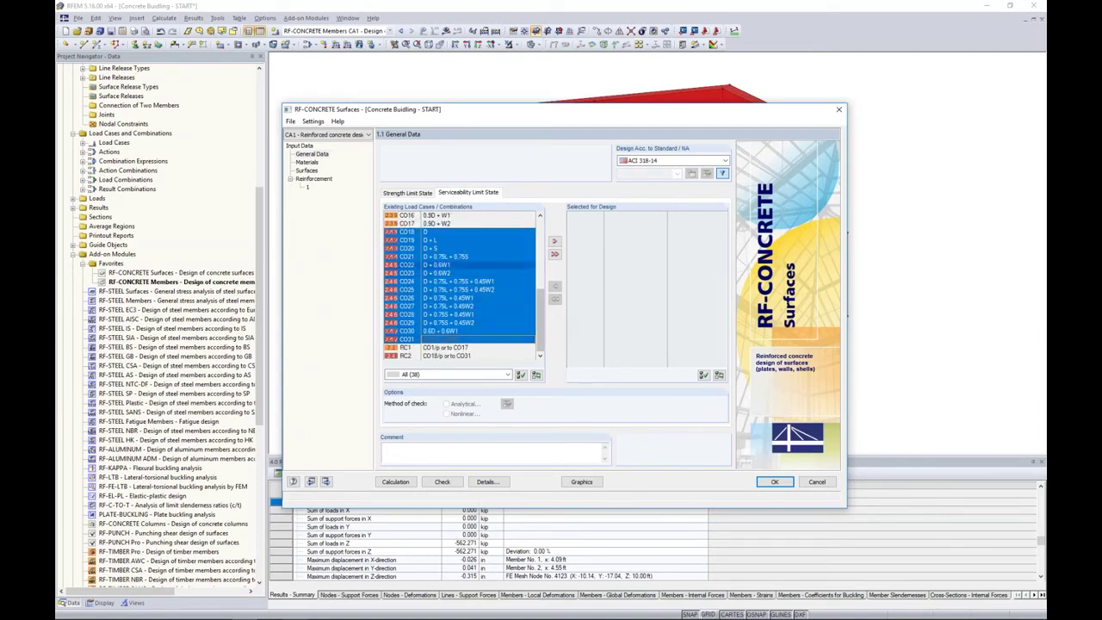
click(555, 241)
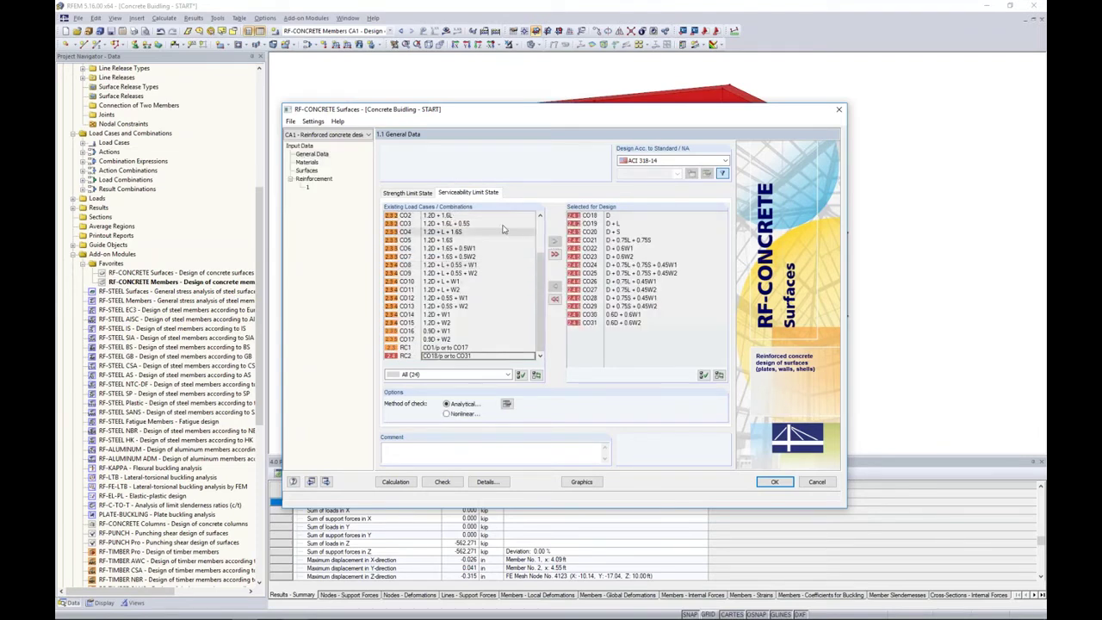
Enable the deflection design with RF-CONCRETE Deflect in the settings for the analytical method of serviceability limit state design.
click(507, 405)
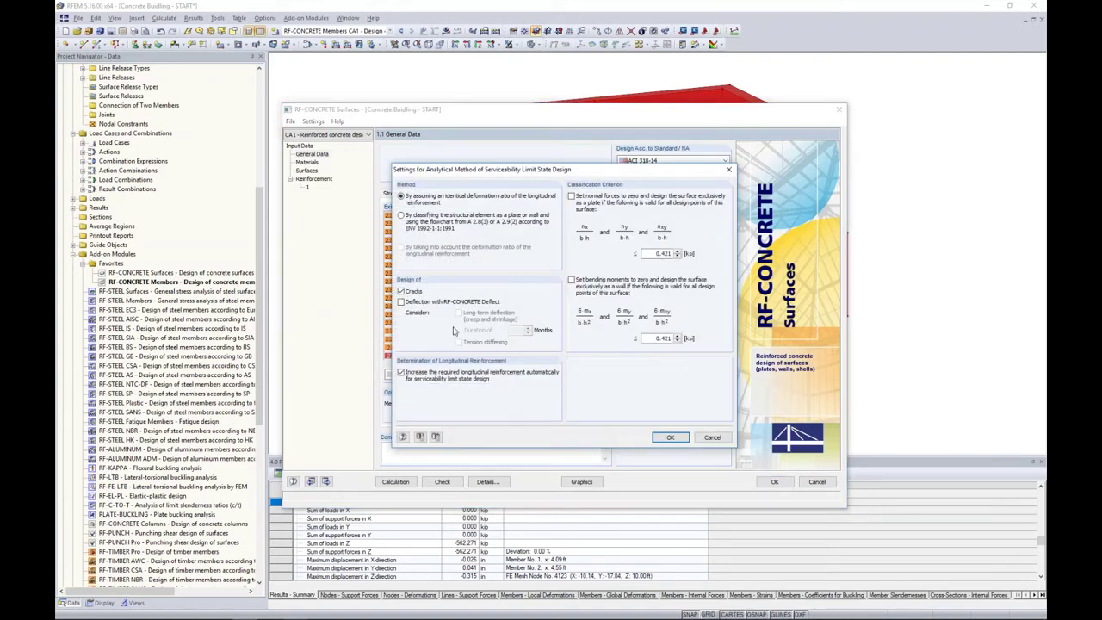
click(400, 302)
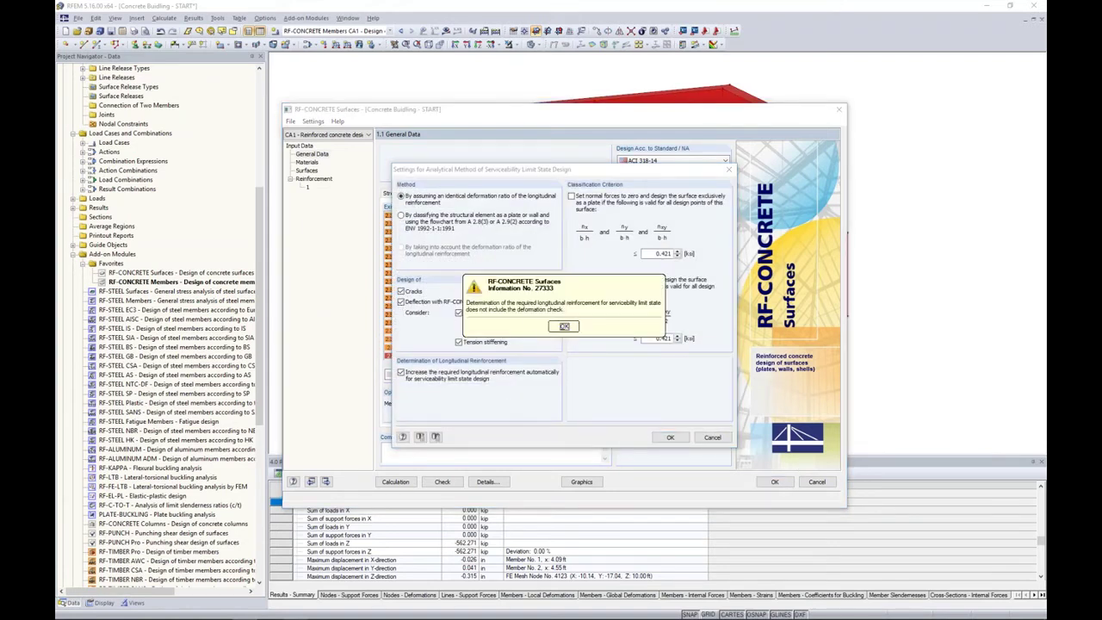
click(564, 326)
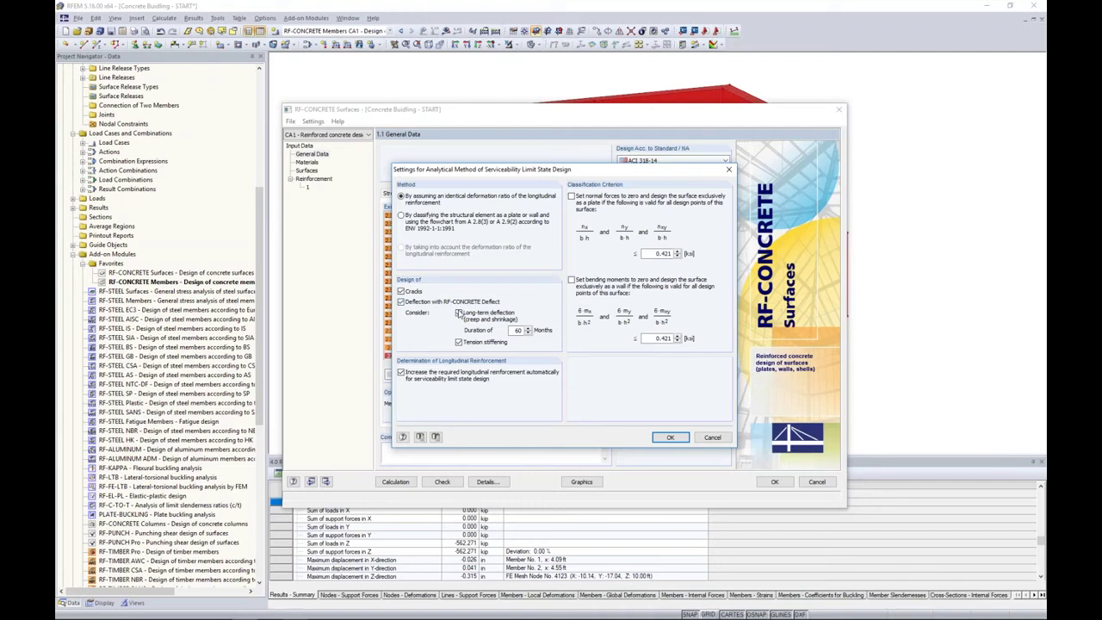
click(459, 313)
click(669, 438)
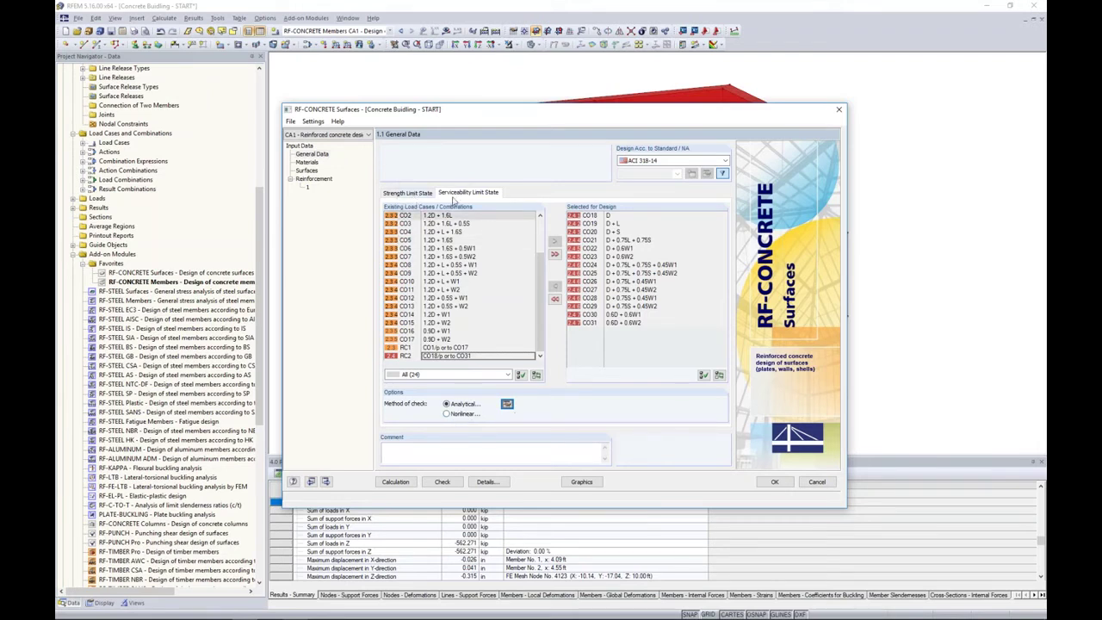
Set the deformation limit of all surfaces to a user-defined absolute value of 1 in.
click(307, 164)
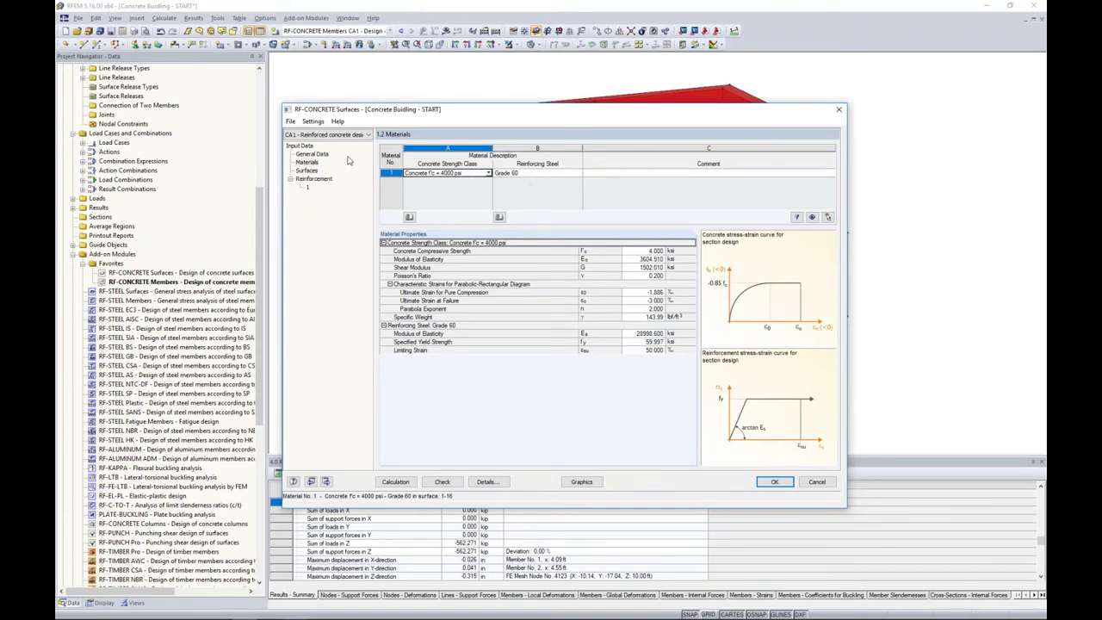
click(306, 171)
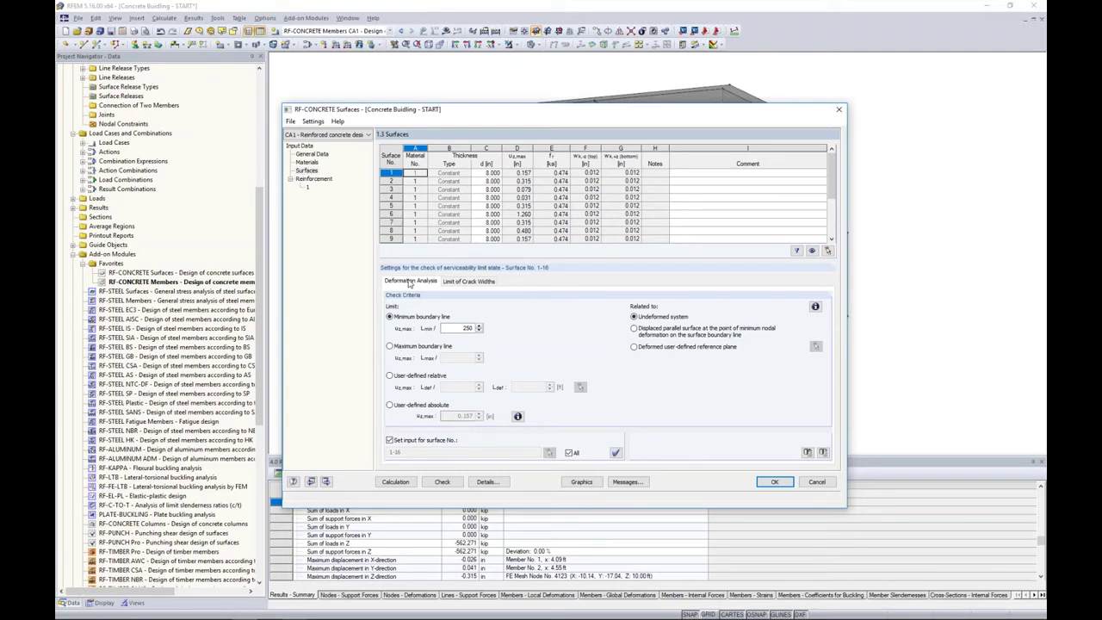
click(457, 328)
drag(457, 328, 489, 325)
click(454, 327)
click(390, 347)
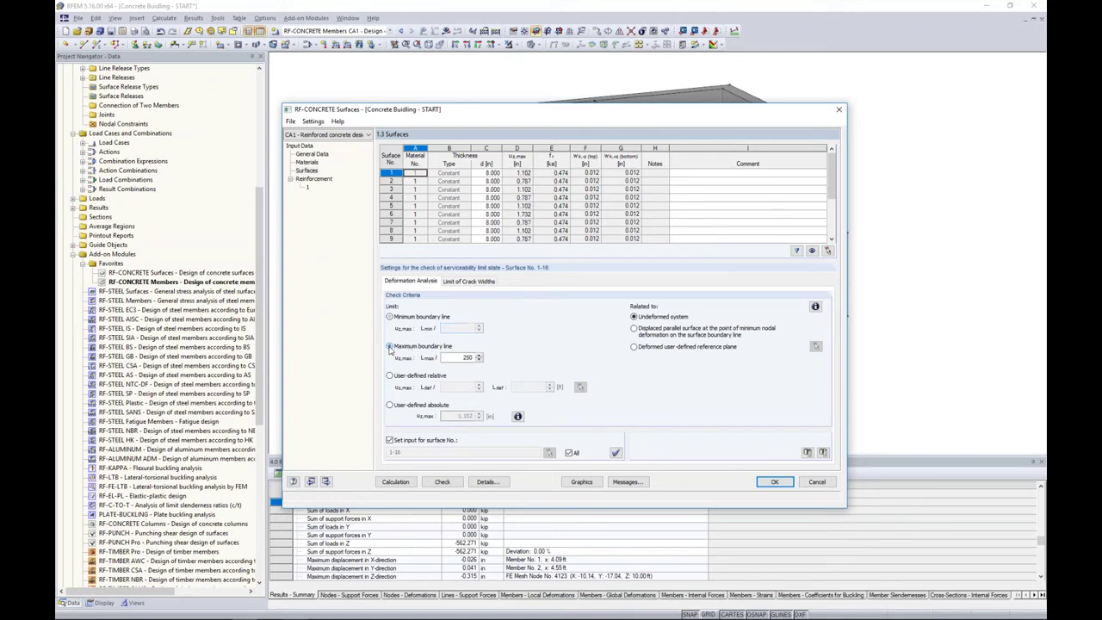
click(390, 406)
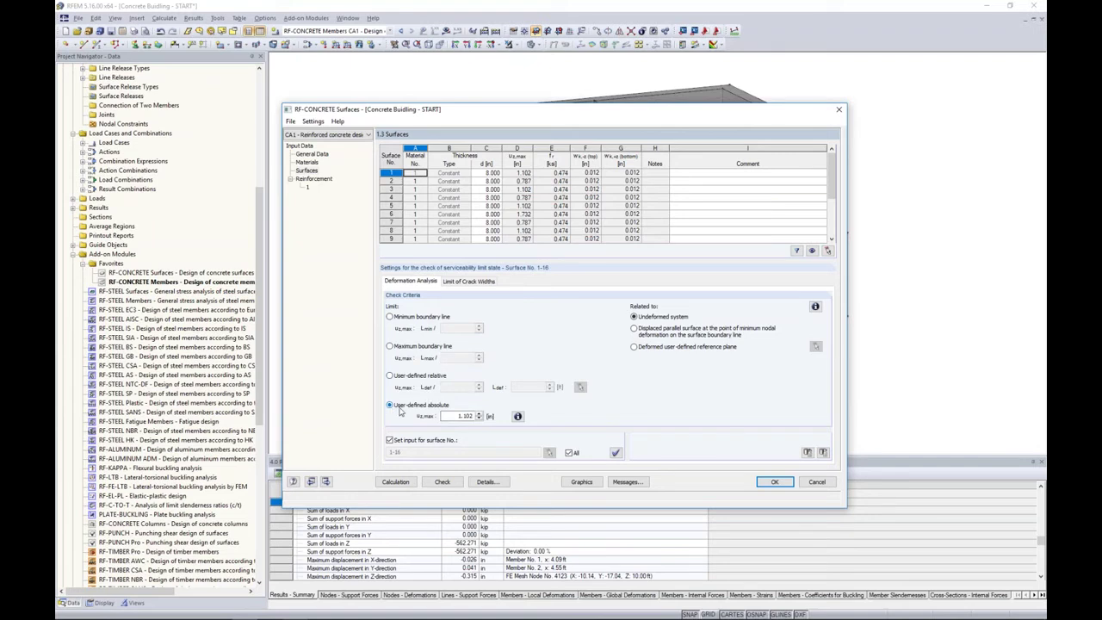
double_click(461, 415)
text(1)
Set the top and bottom crack width limits of all surfaces to 0.016 in for dry air or protective membrane exposure.
click(469, 286)
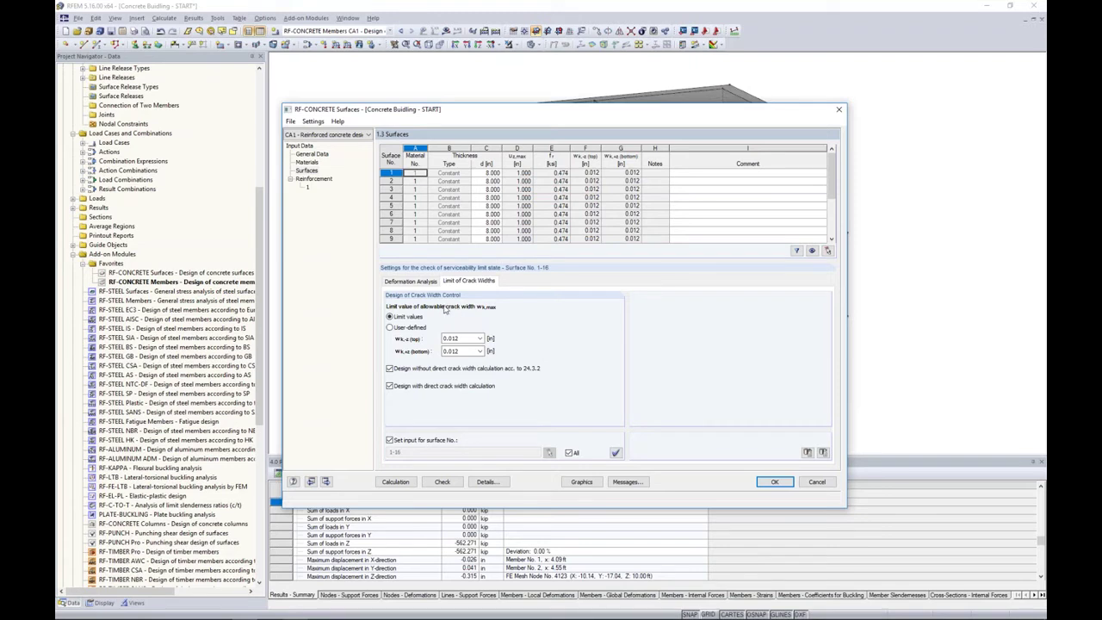
click(480, 339)
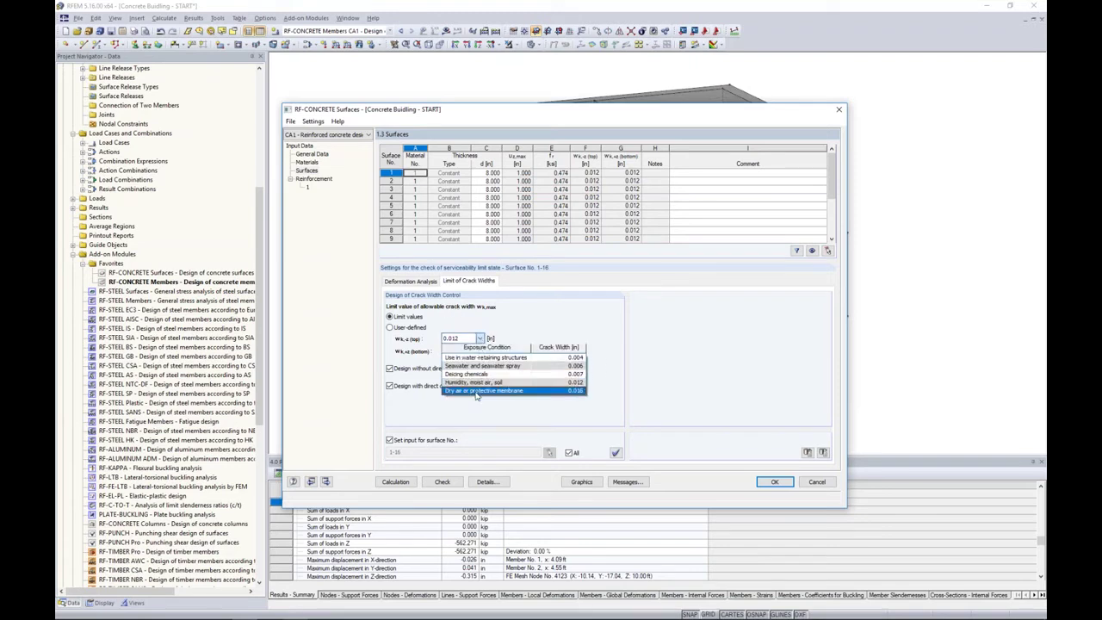
click(482, 390)
click(479, 351)
click(474, 403)
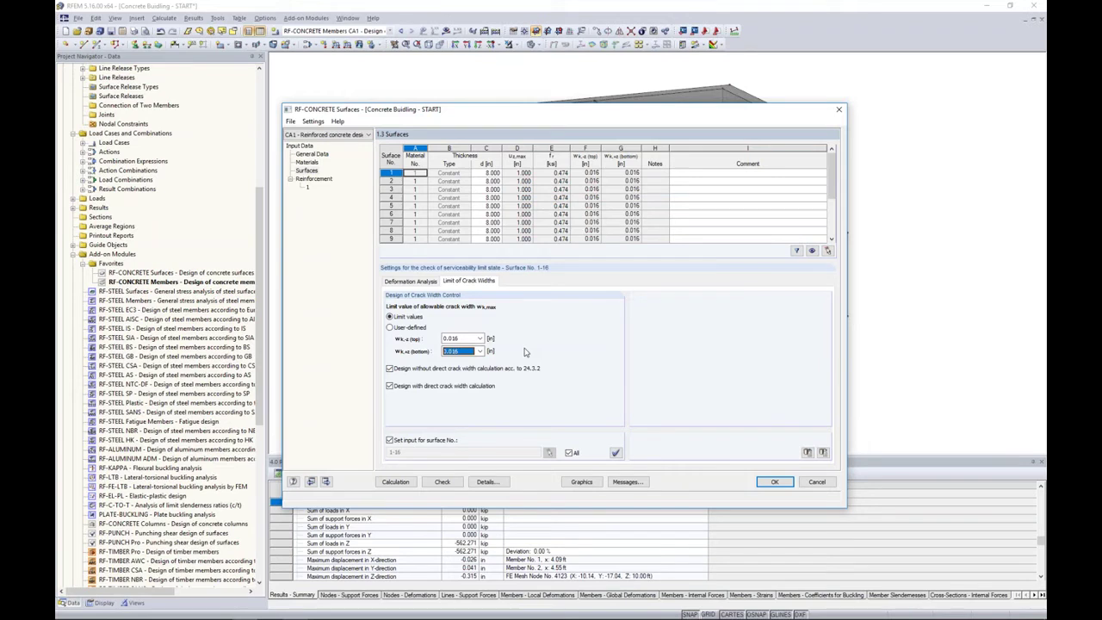
Name the first reinforcement group Walls and apply it only to wall surfaces 14 and 15 picked in the model.
click(329, 181)
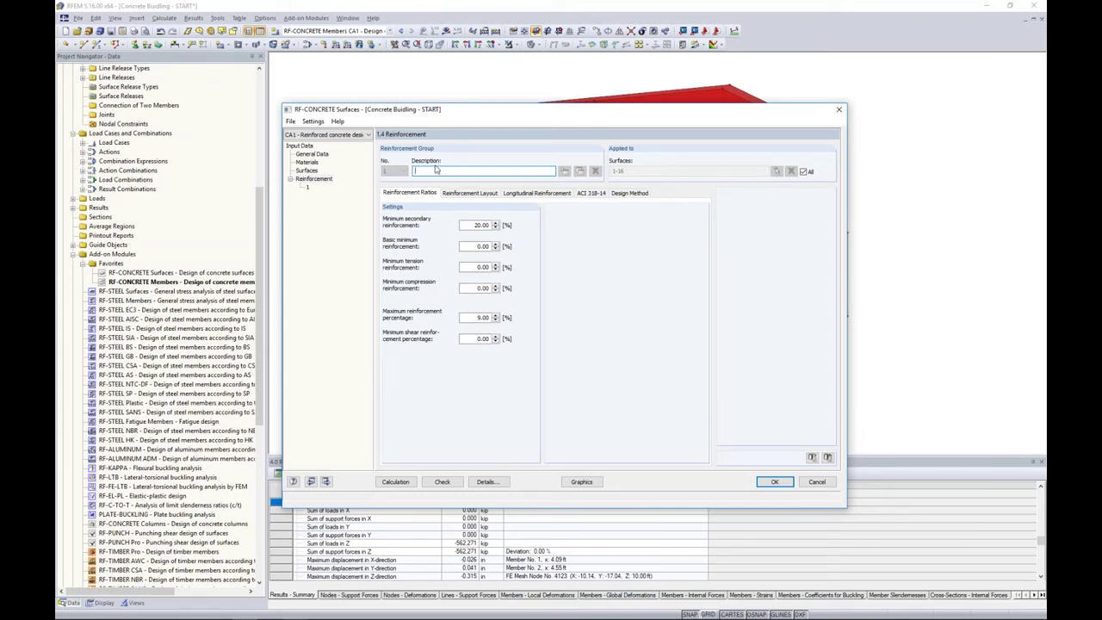
text(Walls)
click(803, 171)
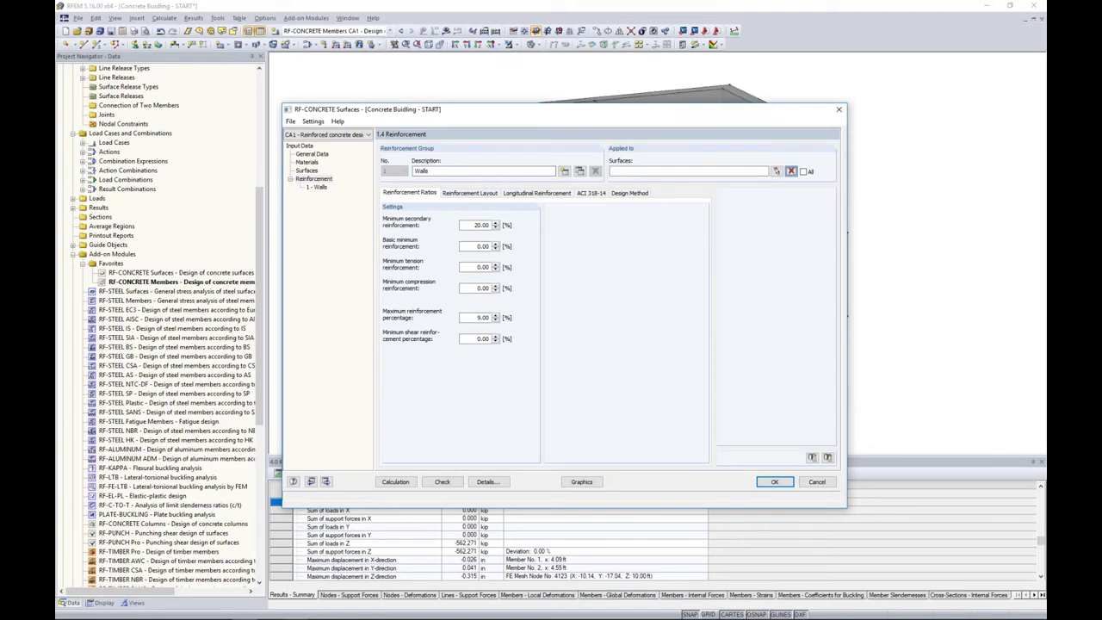
click(777, 172)
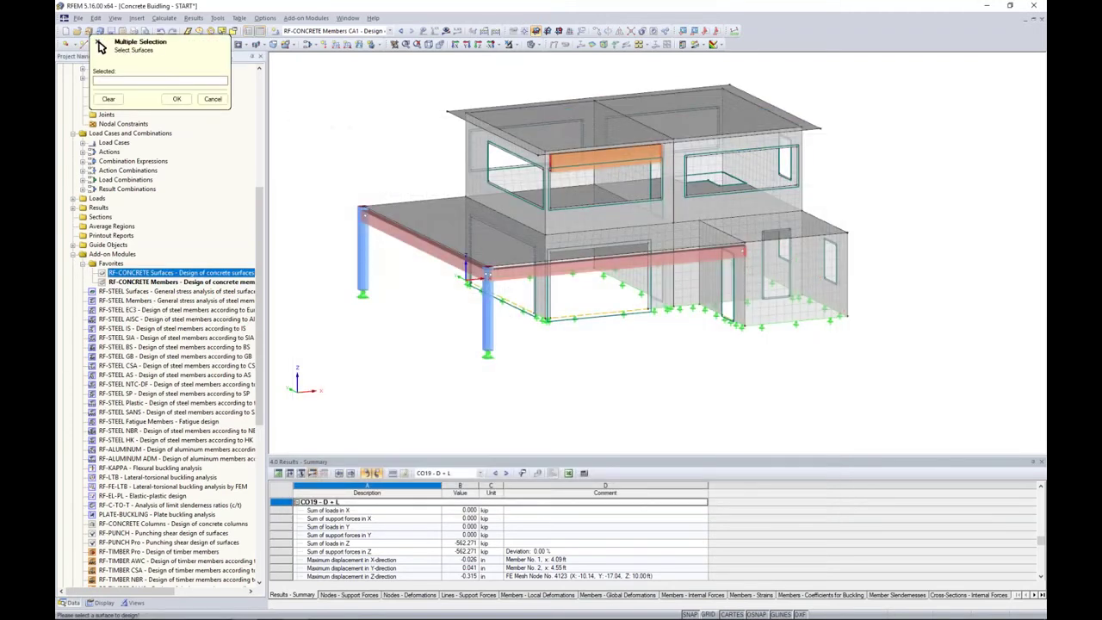
click(602, 332)
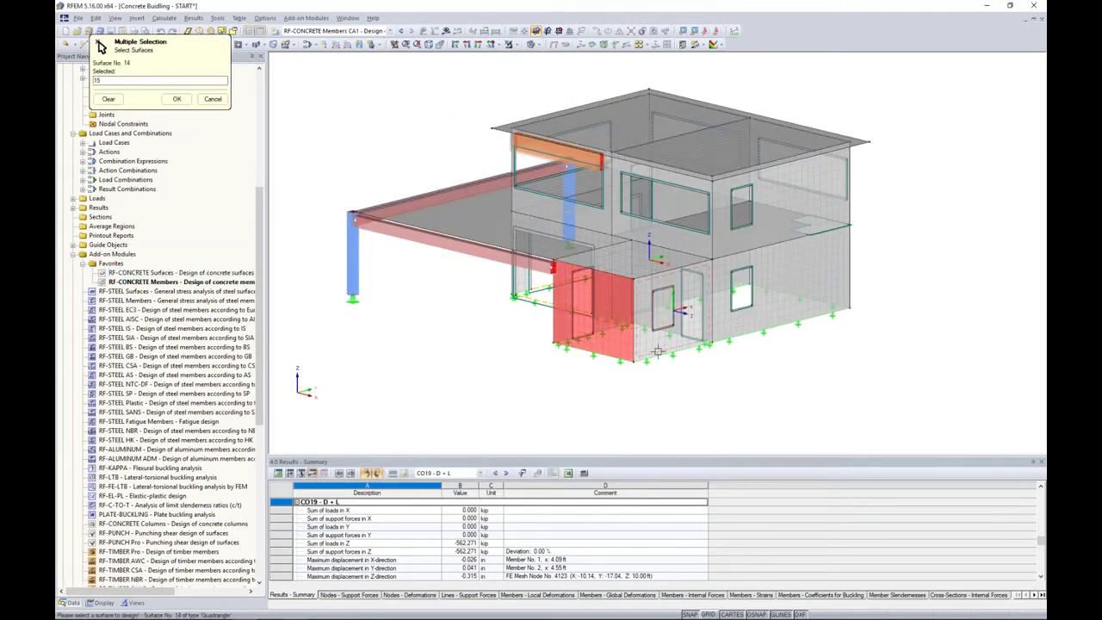
click(680, 310)
ctrl+middle_drag(619, 337, 631, 299)
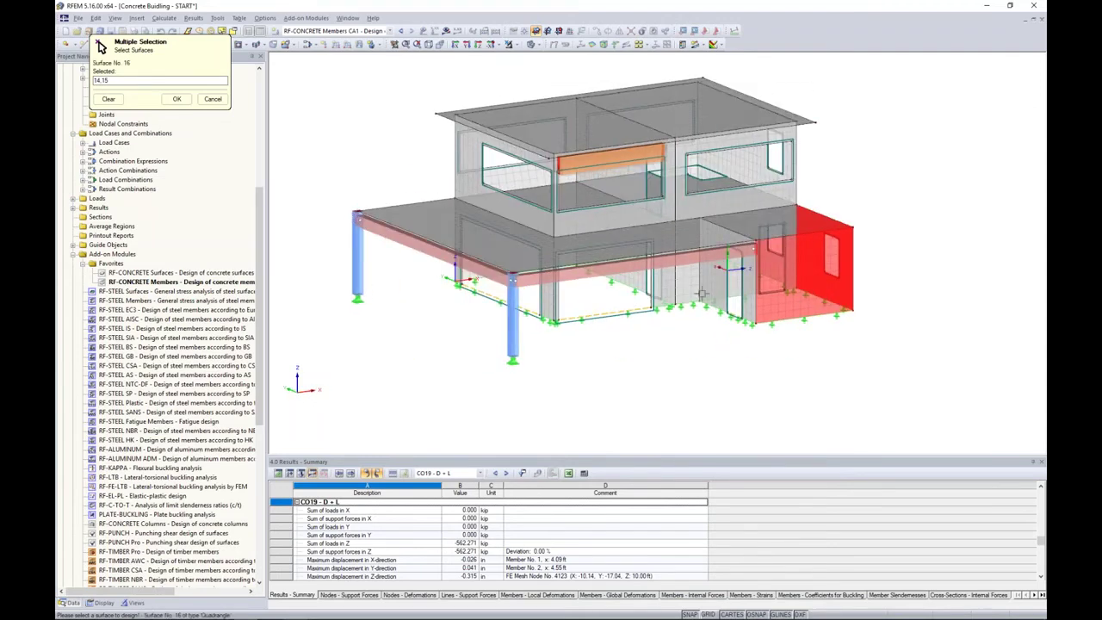
click(173, 99)
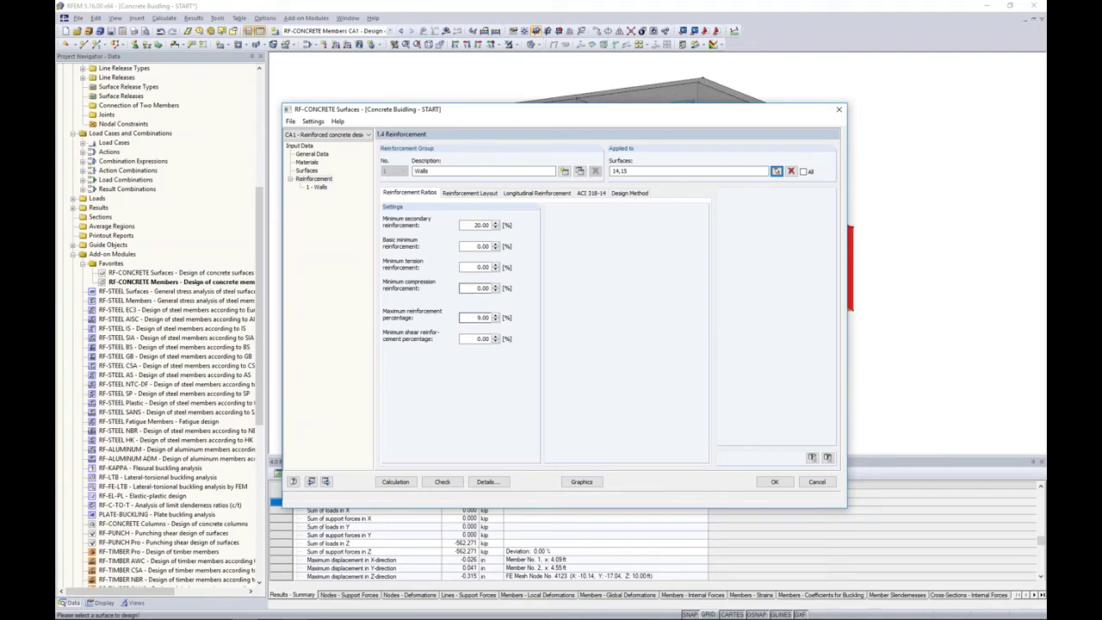
Refer the Walls group's concrete cover to the edge and set the top and bottom cover of the basic reinforcement to 1.5 in.
click(463, 194)
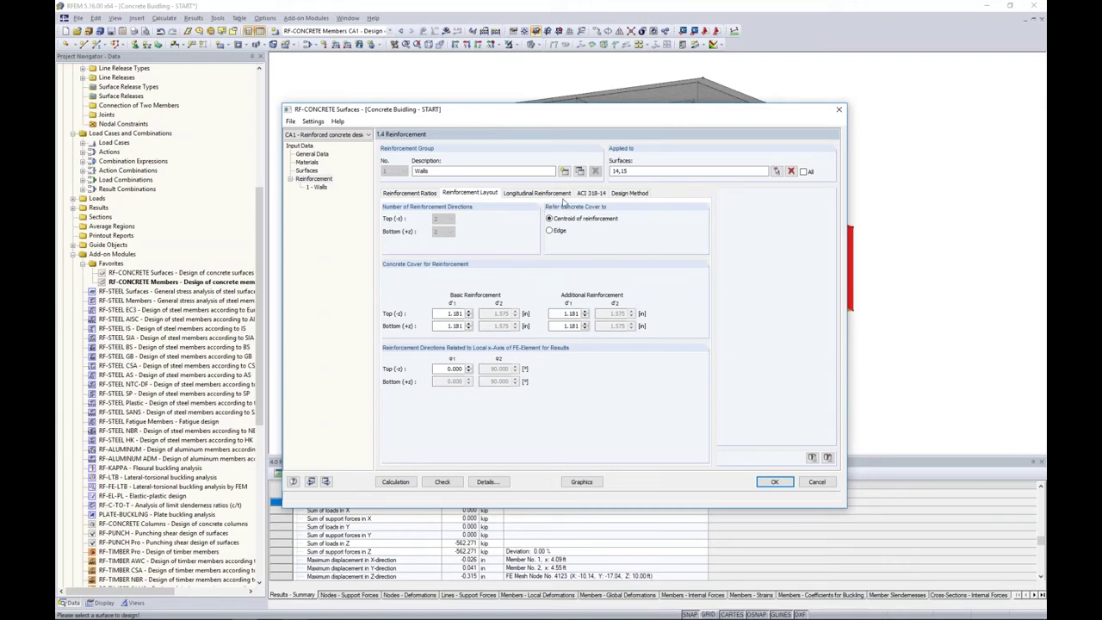
click(551, 231)
double_click(452, 313)
text(1.5)
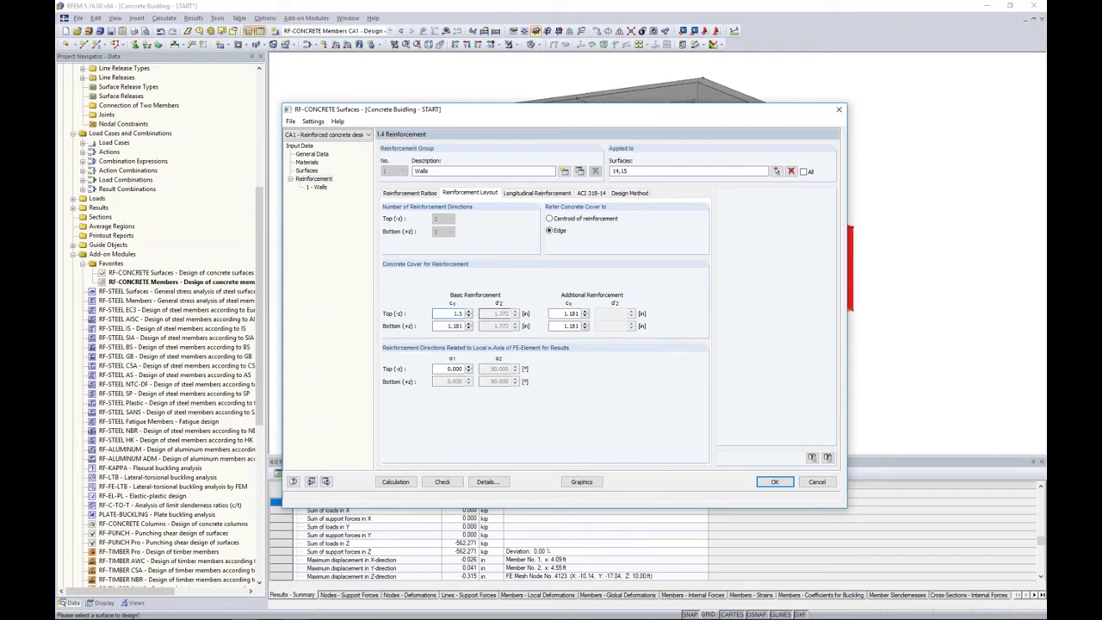
key(Tab)
text(1.5)
key(Tab)
Open the longitudinal reinforcement settings of the Walls group and examine the provided basic reinforcement areas in both directions.
click(525, 195)
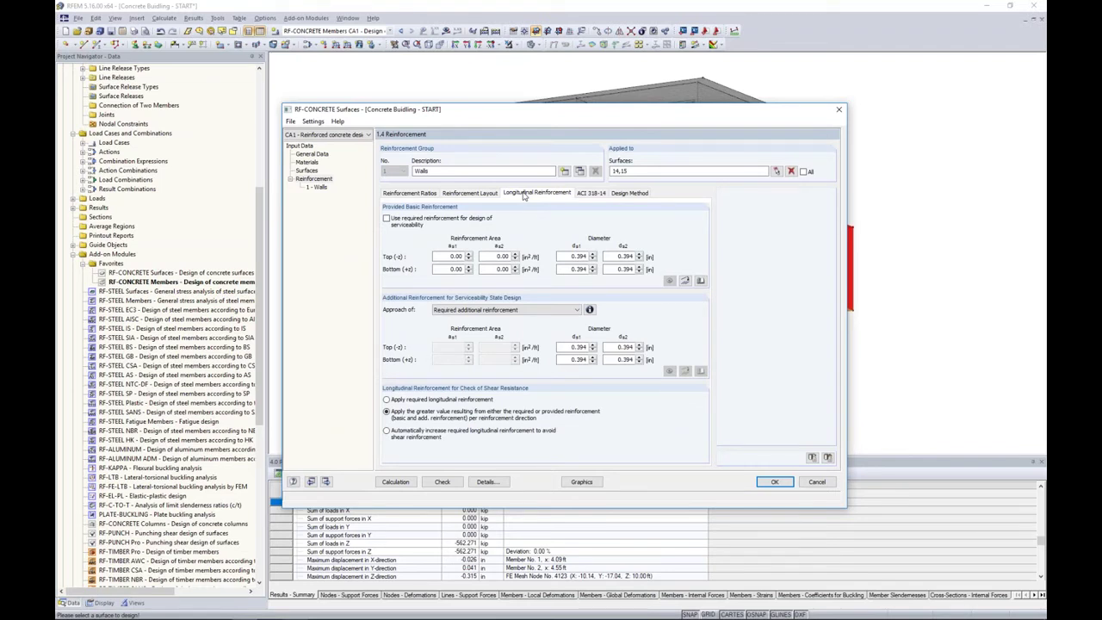
drag(612, 111, 484, 109)
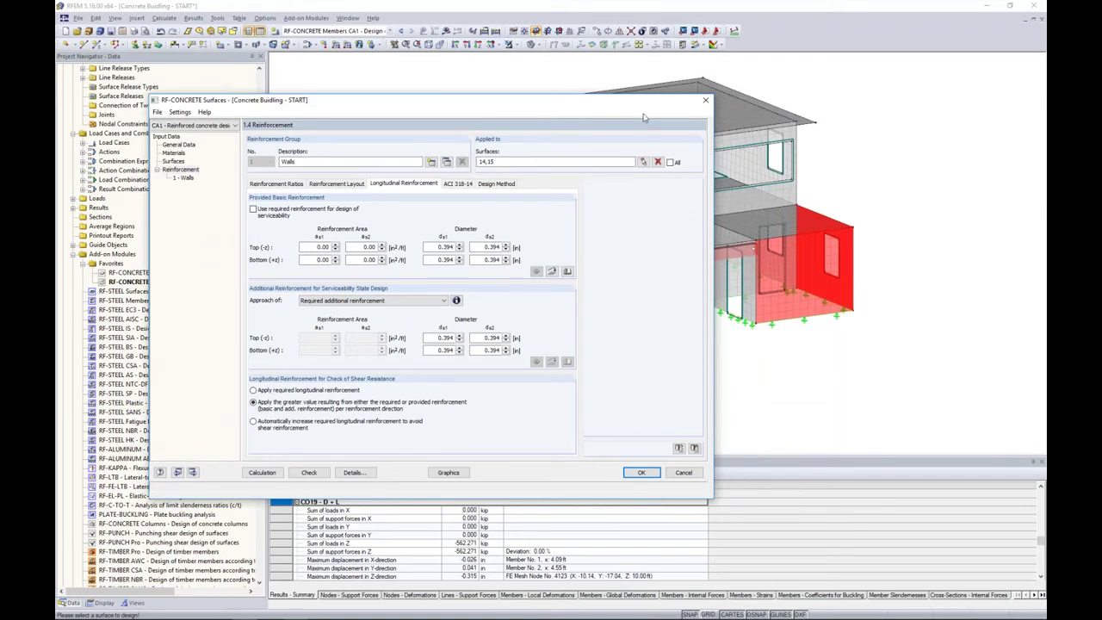
drag(648, 108, 753, 109)
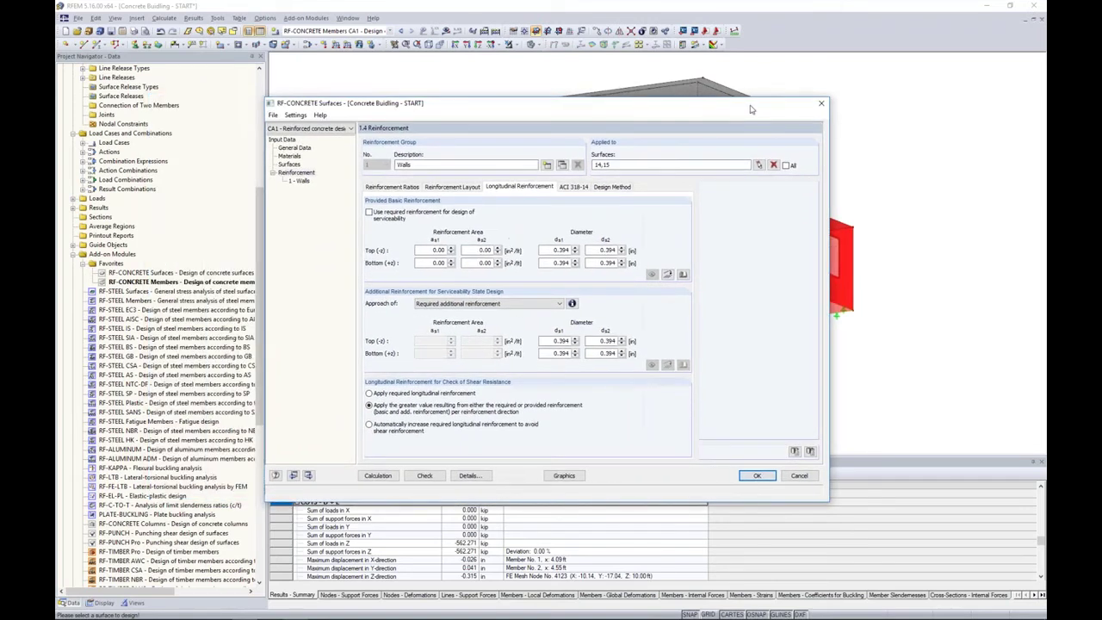
double_click(437, 250)
double_click(482, 250)
double_click(439, 262)
double_click(478, 262)
Import the basic reinforcement area for top and bottom in both directions from 0.625 in rebar at 12 in spacing.
click(667, 275)
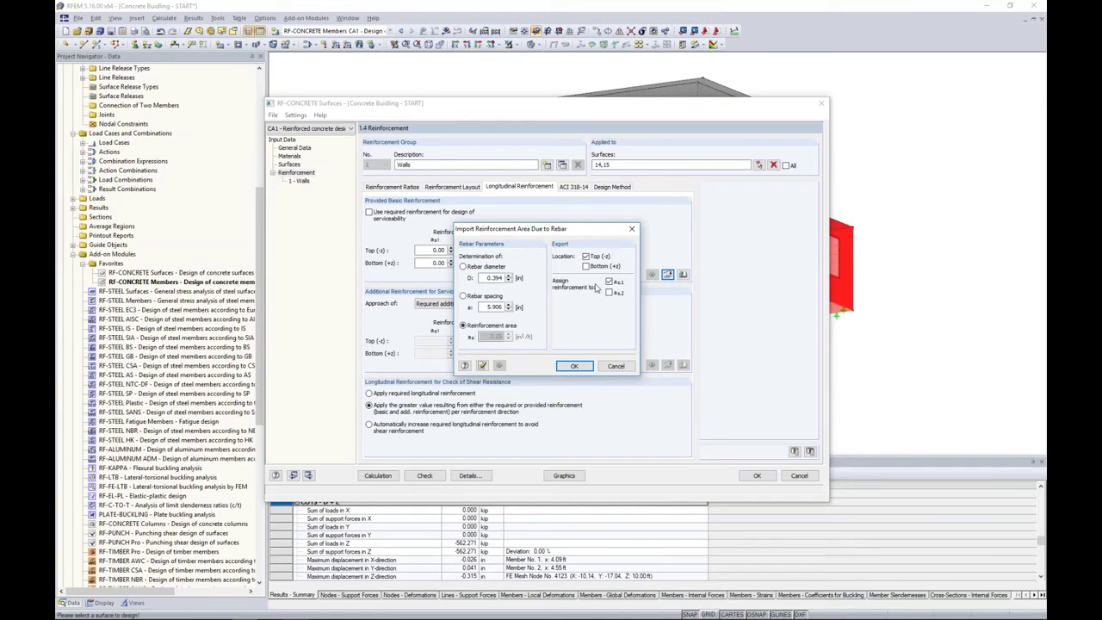
click(586, 266)
click(609, 293)
double_click(484, 279)
text(0.625)
double_click(485, 306)
text(12.0)
click(573, 366)
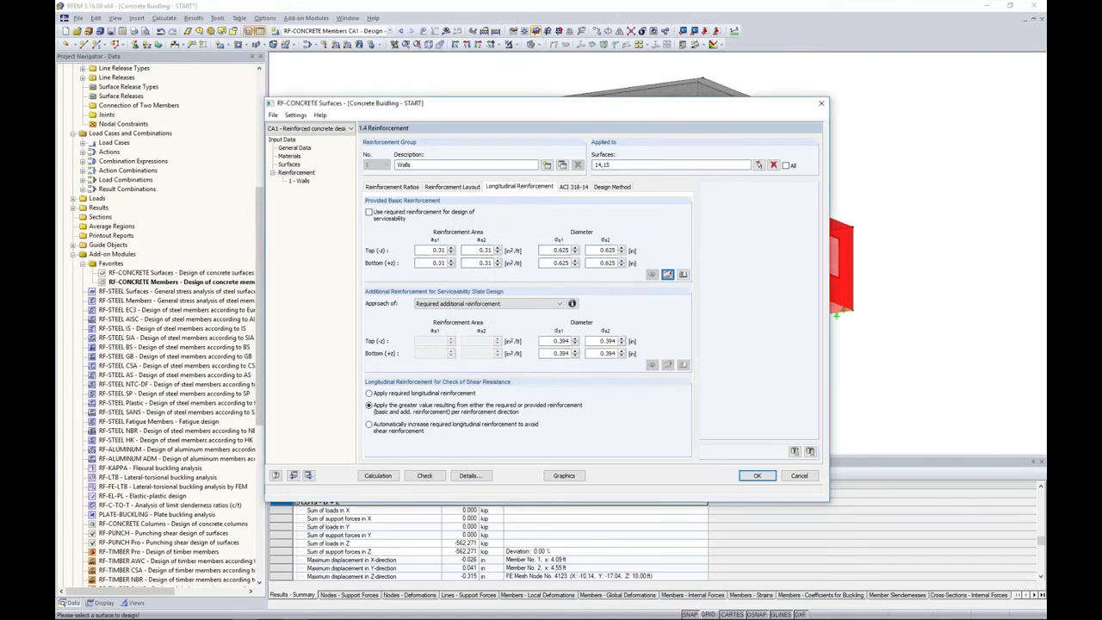
Choose required additional reinforcement as the approach for the Walls group's serviceability state design.
click(668, 278)
click(463, 305)
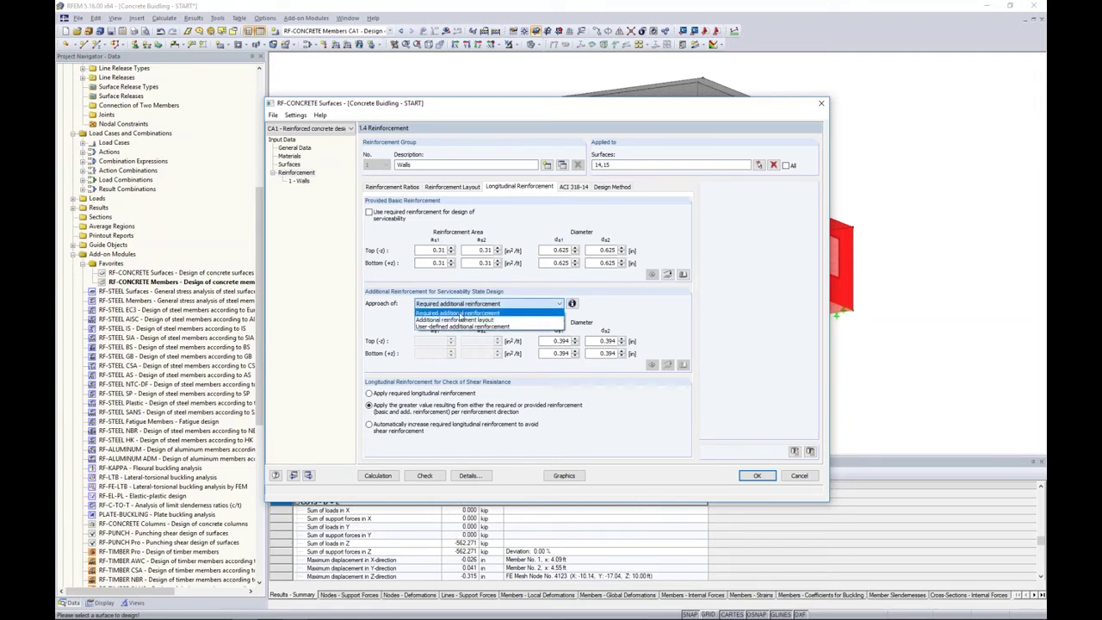
click(460, 315)
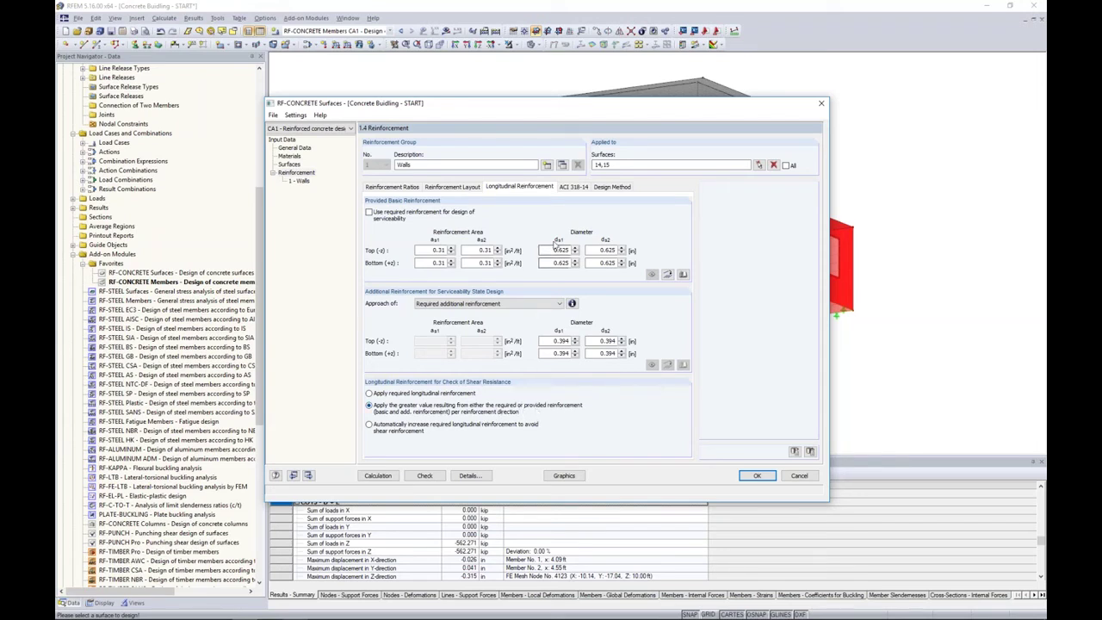
Activate the minimum longitudinal reinforcement for walls according to Chapter 11, deactivate the one for plates, and accept the module's input data.
click(572, 186)
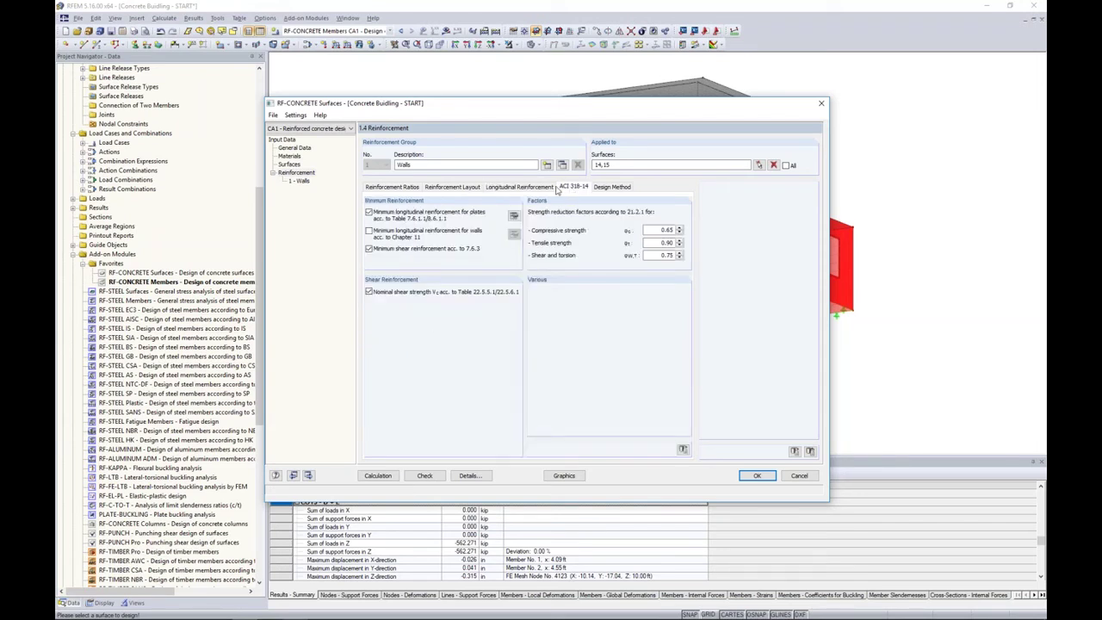
click(369, 231)
click(368, 212)
click(617, 190)
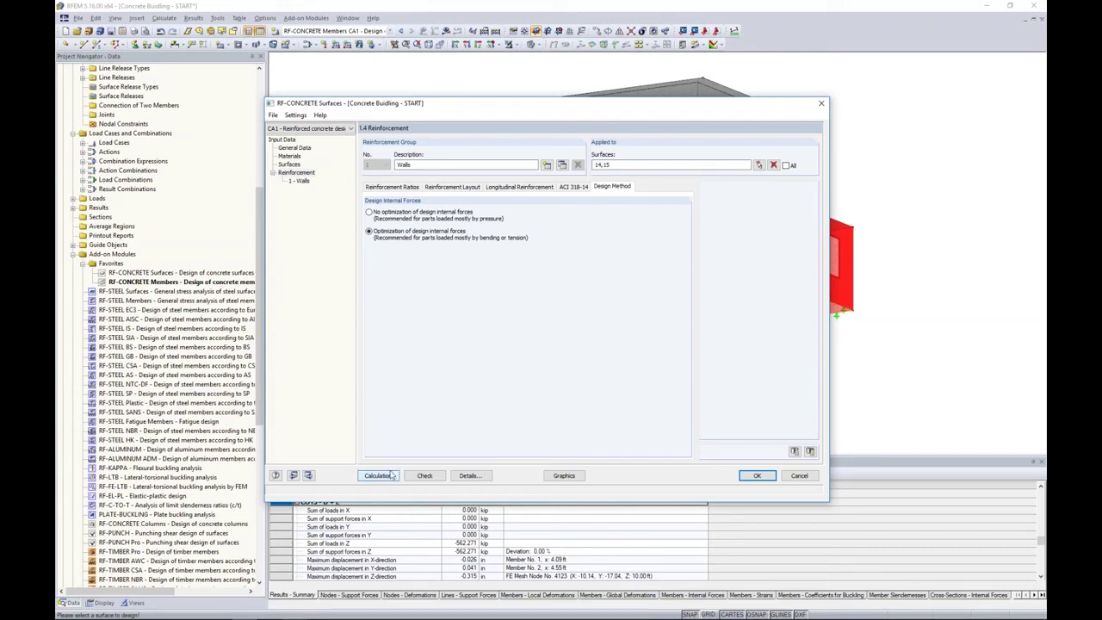
click(758, 475)
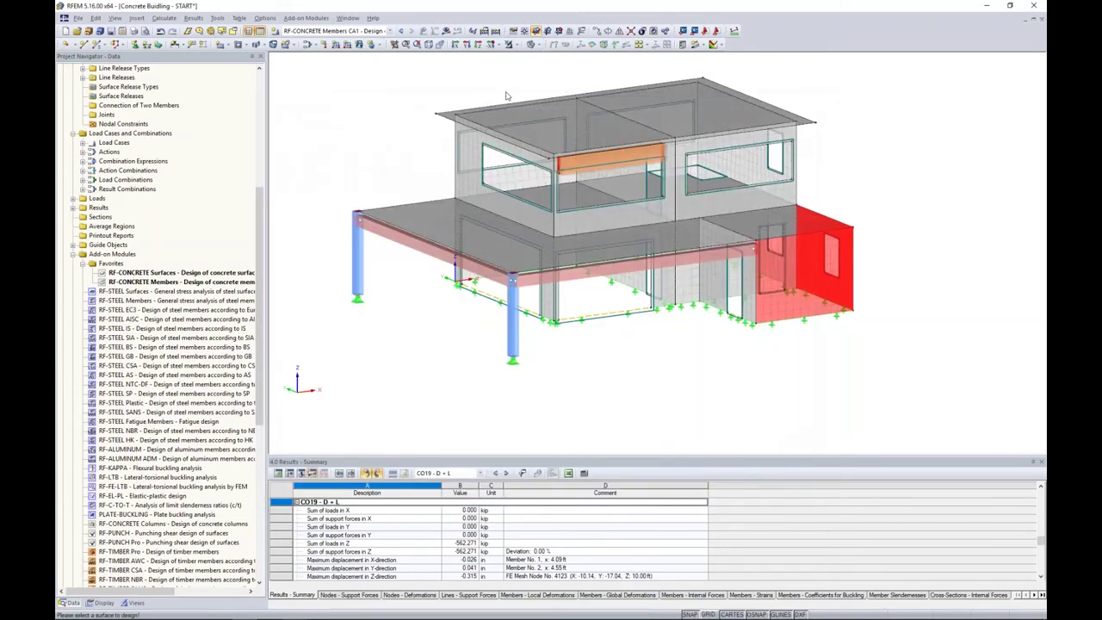
Switch to the WALLS model and review its required reinforcement results in RF-CONCRETE Surfaces, in total and by surface.
click(348, 18)
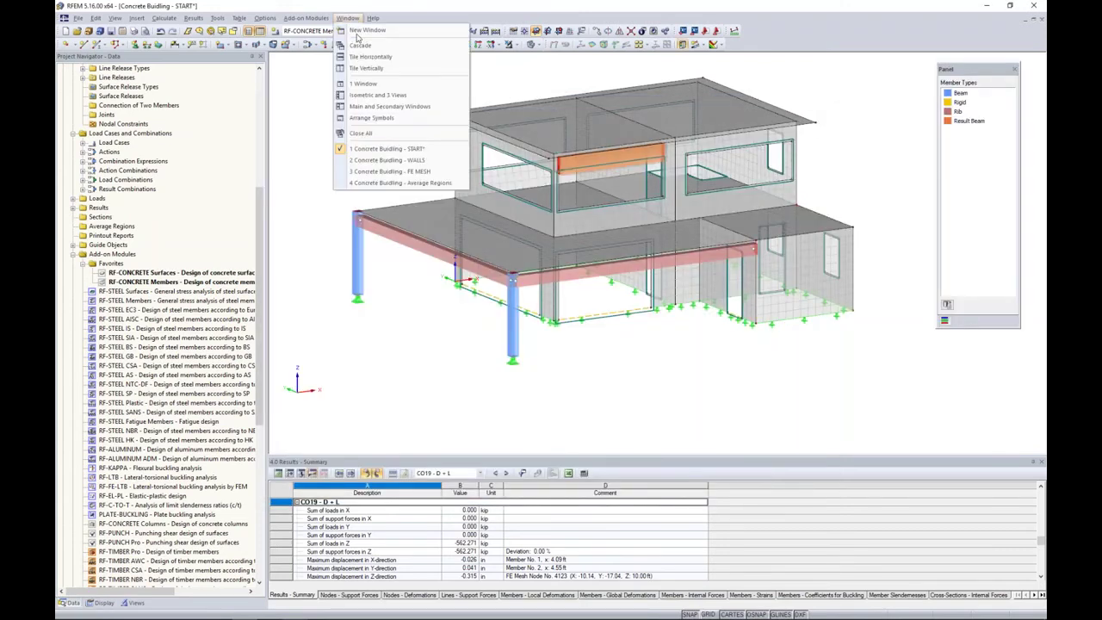
click(386, 160)
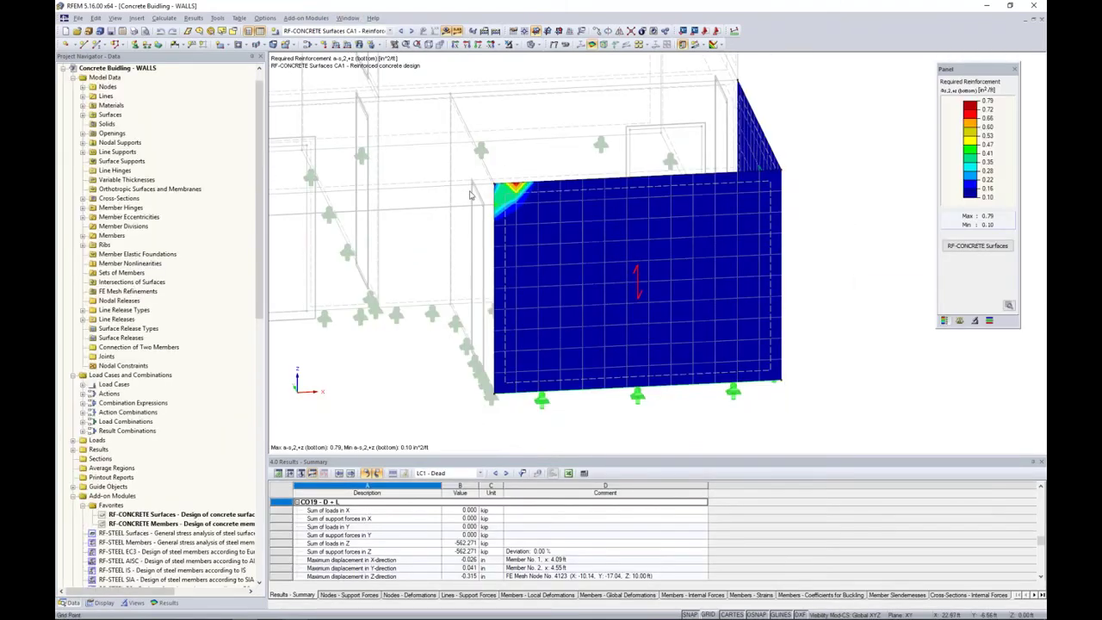
click(956, 249)
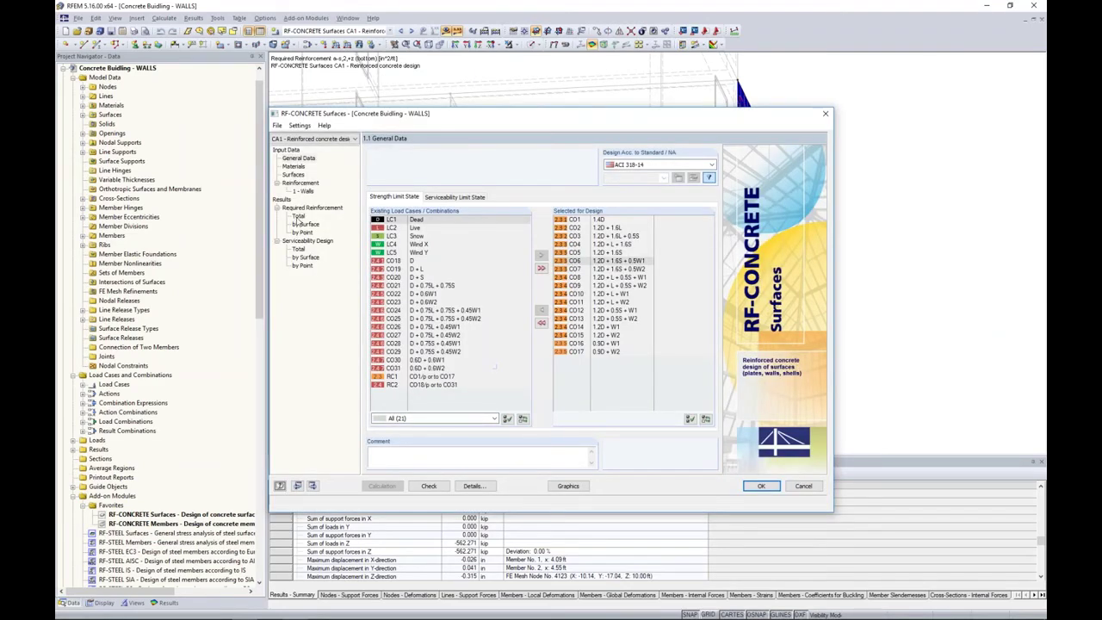
click(296, 216)
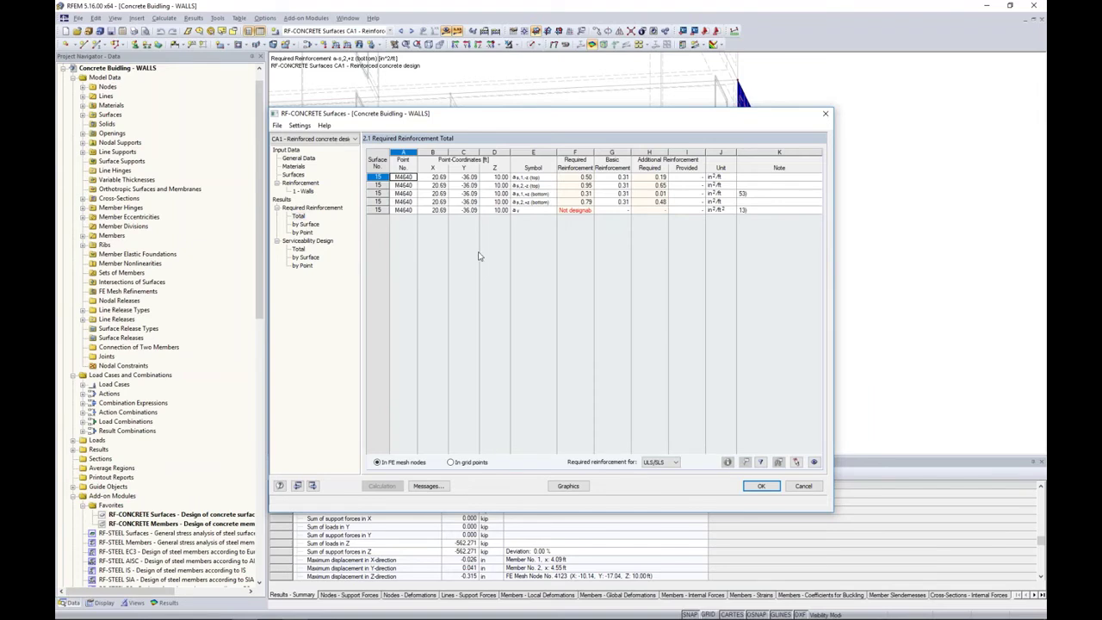
click(308, 224)
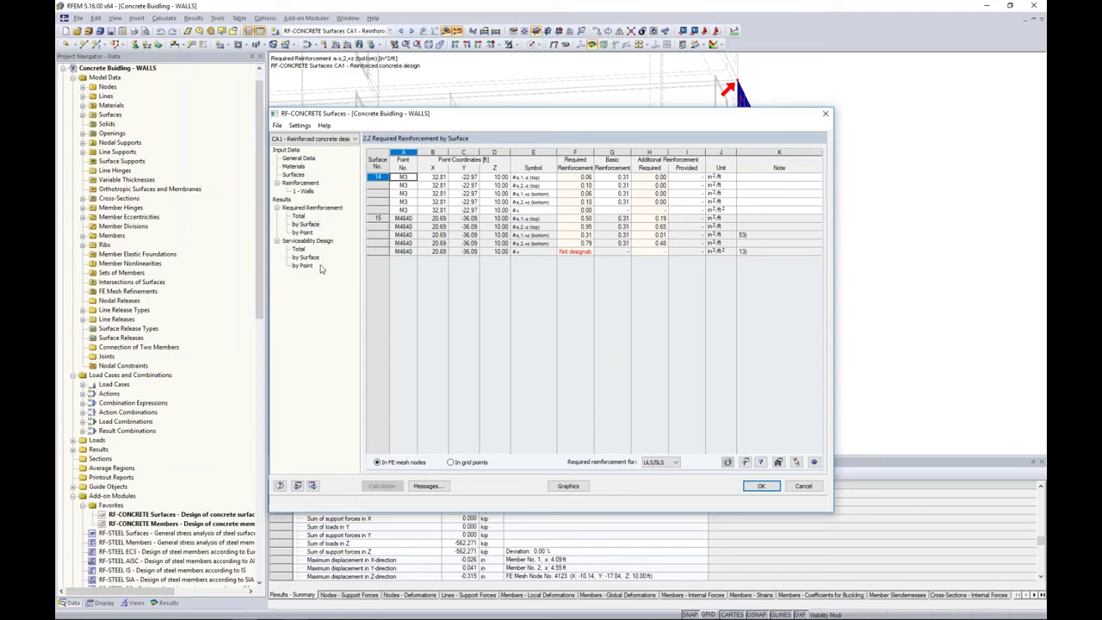
drag(485, 124, 490, 162)
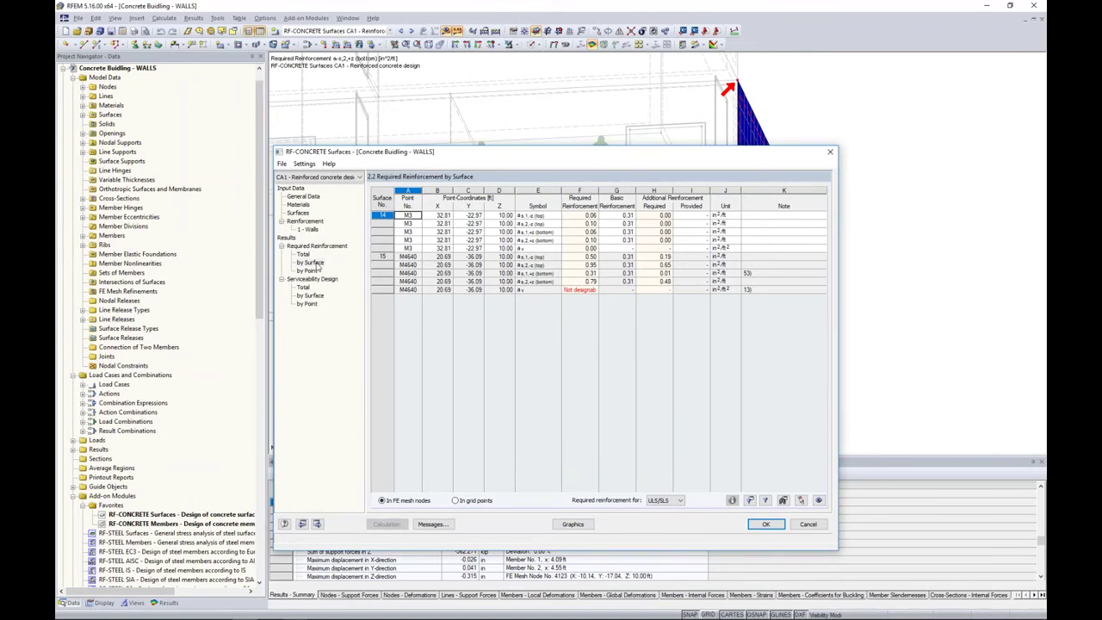
Compare the required reinforcement by surface for surfaces 14 and 15 with the wall contours in the model.
drag(478, 157, 477, 315)
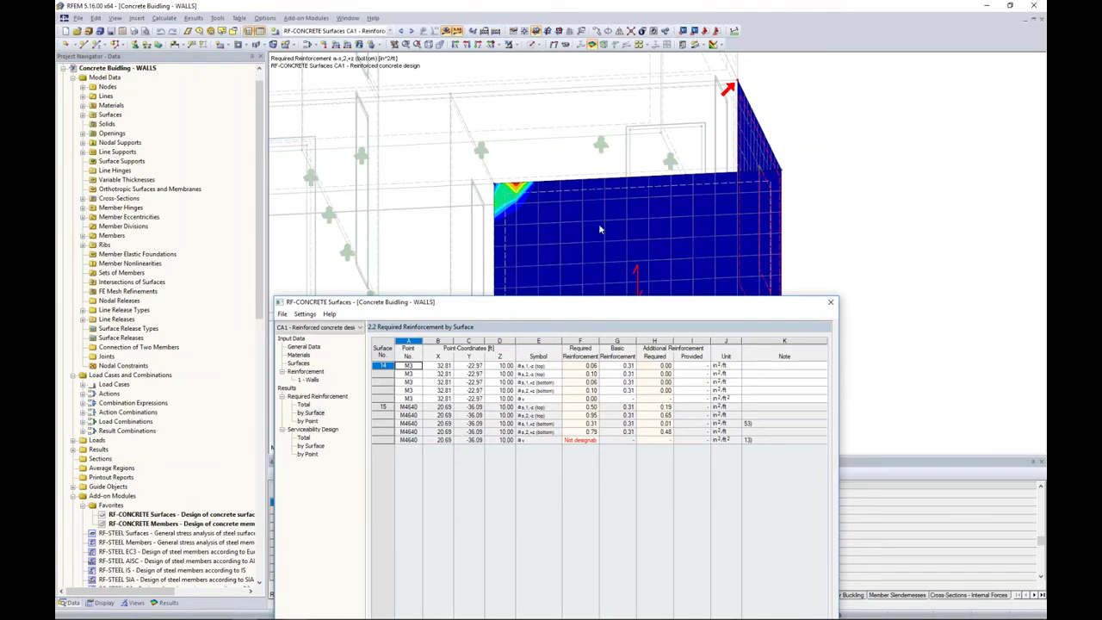
drag(601, 307, 614, 151)
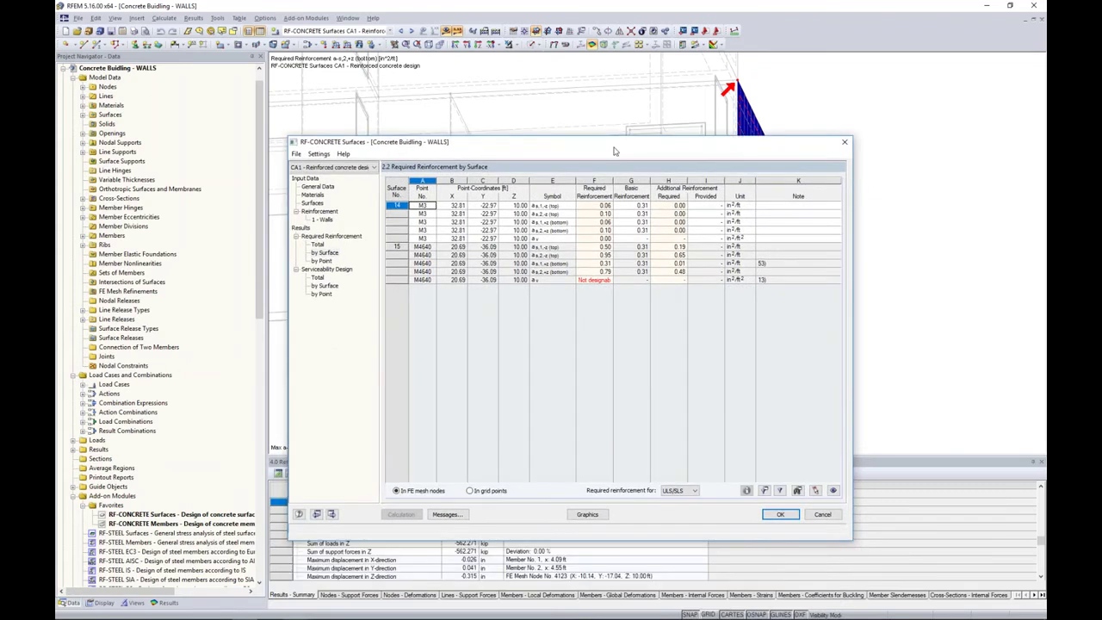
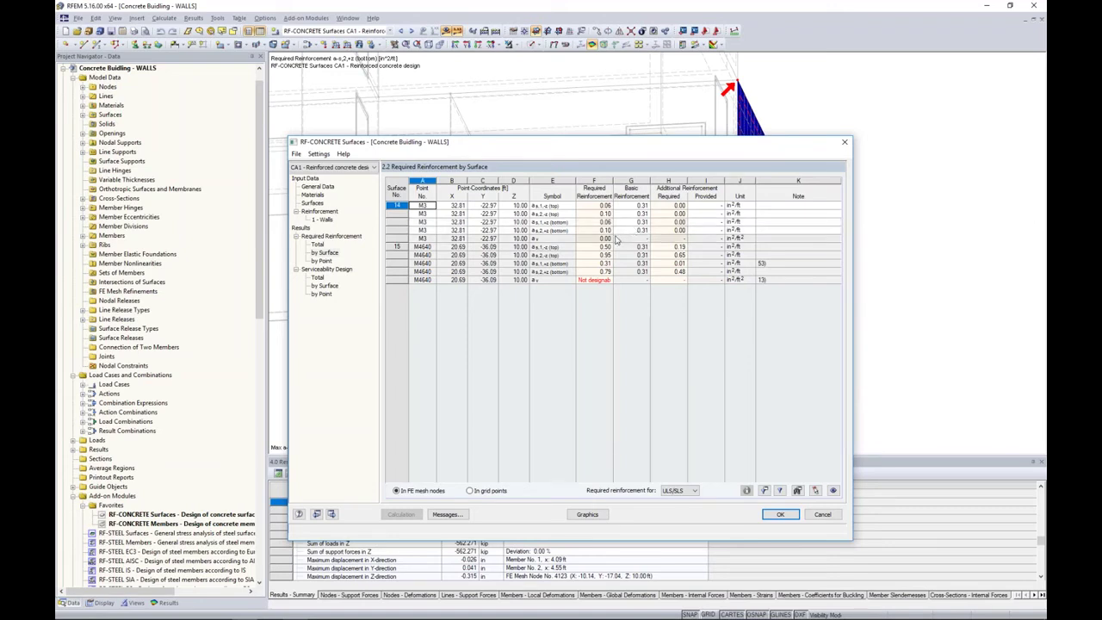
click(514, 247)
drag(568, 144, 597, 125)
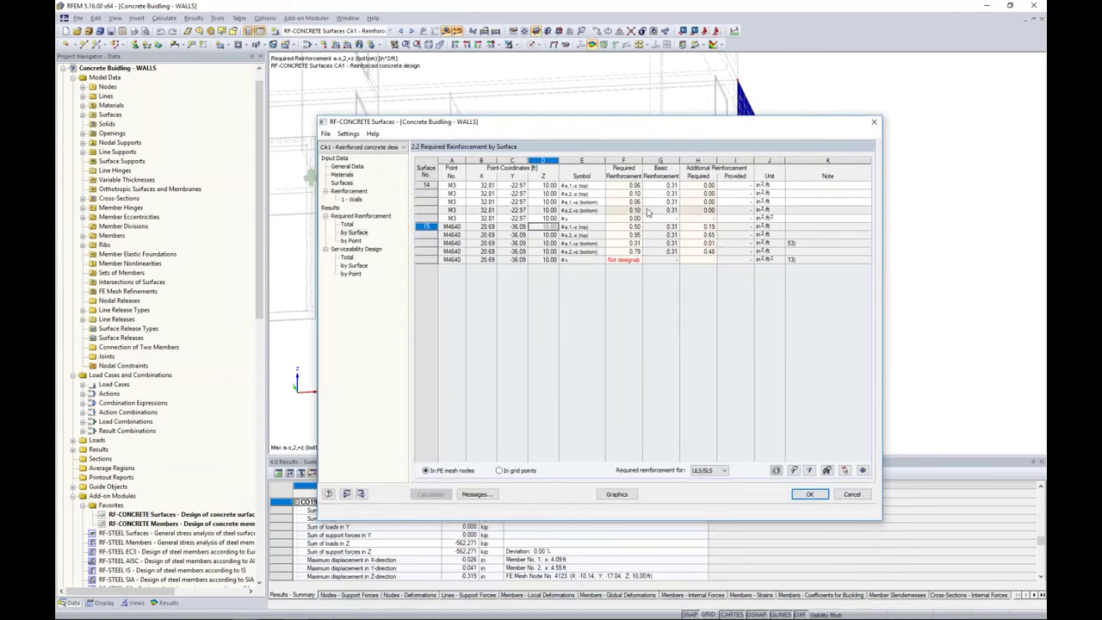
Examine surface 15's required reinforcement rows through the shear reinforcement entry and its note, and locate the governing point on the wall.
click(629, 235)
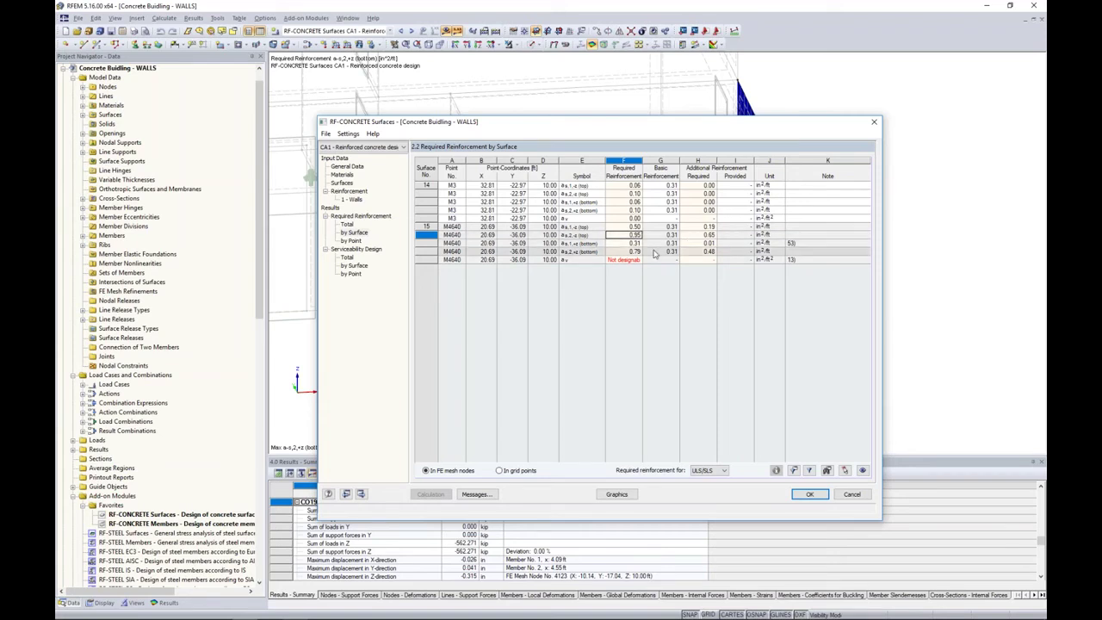
key(Down)
key(Down)
key(Down)
drag(643, 172, 652, 172)
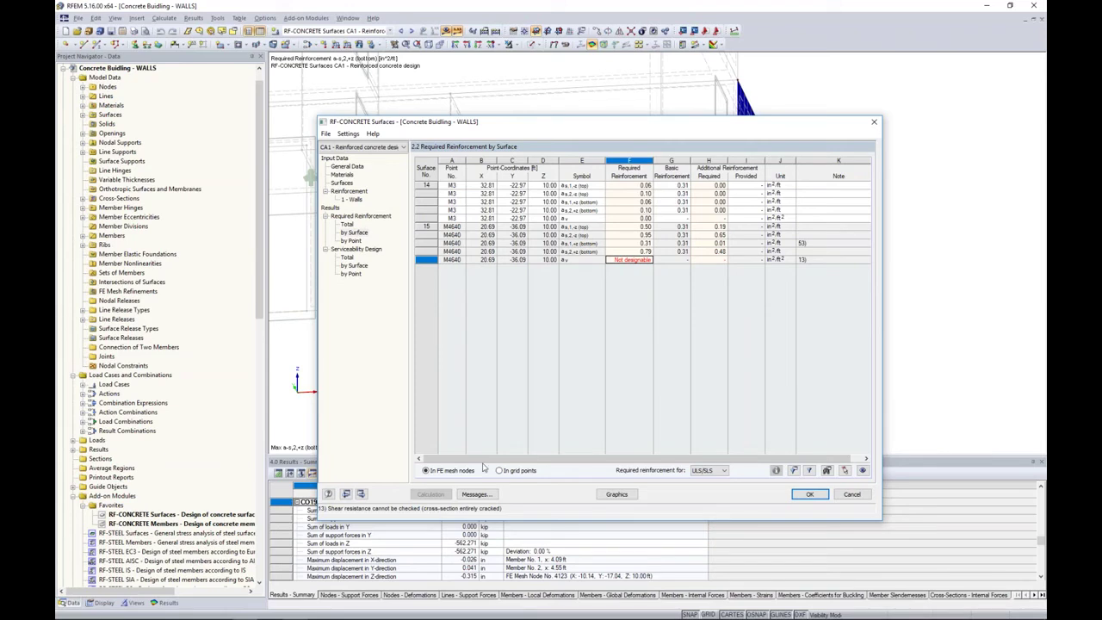
drag(626, 126, 602, 294)
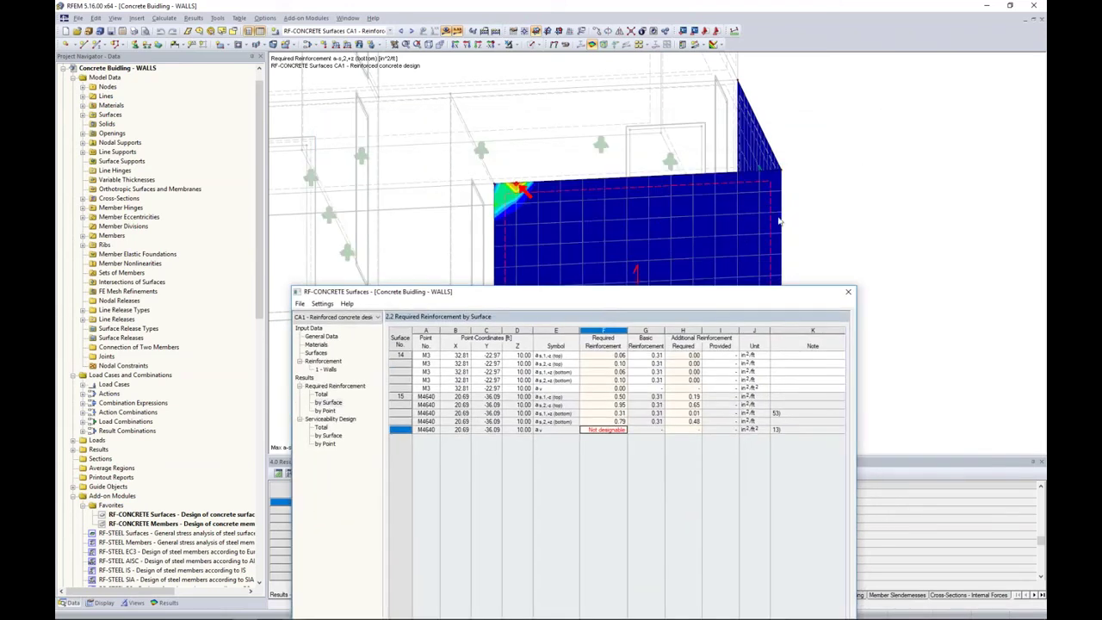
drag(735, 291, 742, 160)
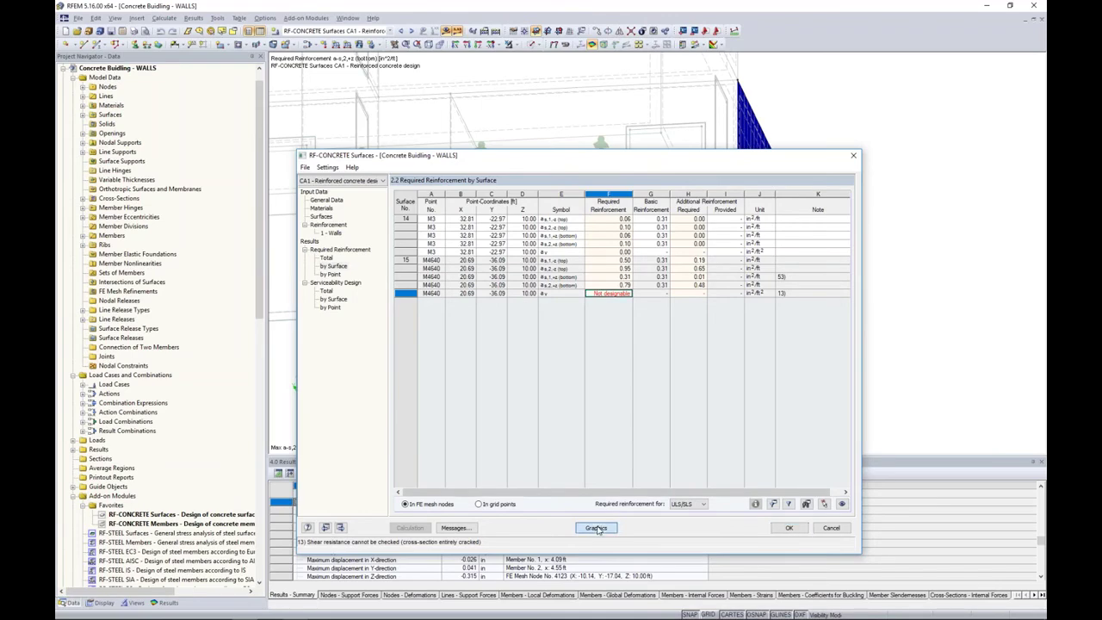
Display the results graphically, review the required reinforcement contours for the top and bottom layers, and examine the concentration at the wall's upper corner.
click(596, 528)
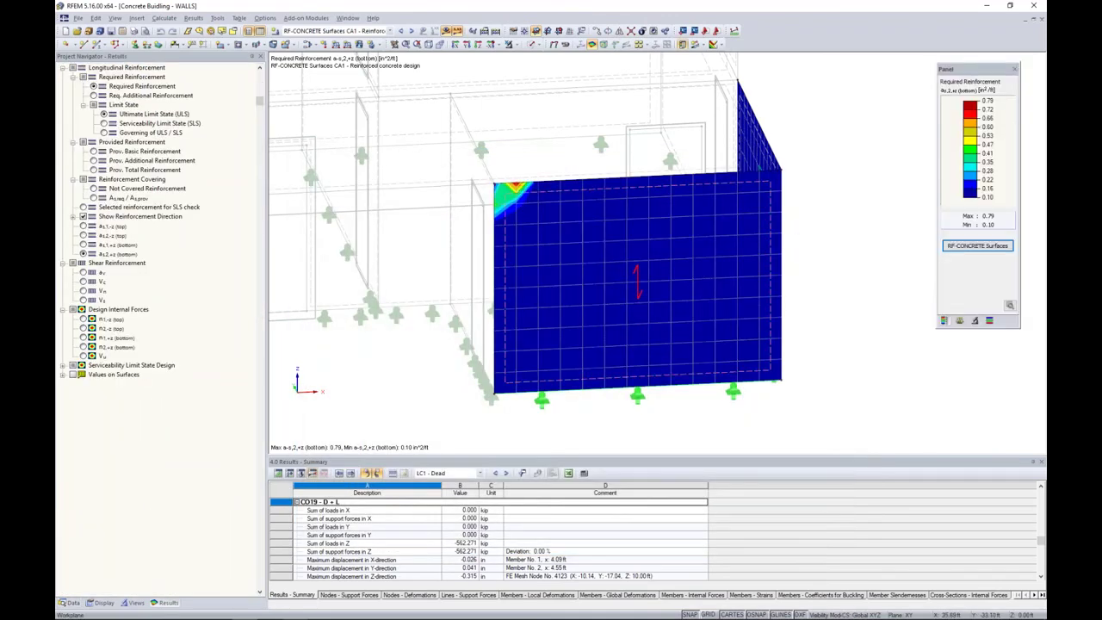
ctrl+middle_drag(834, 351, 742, 303)
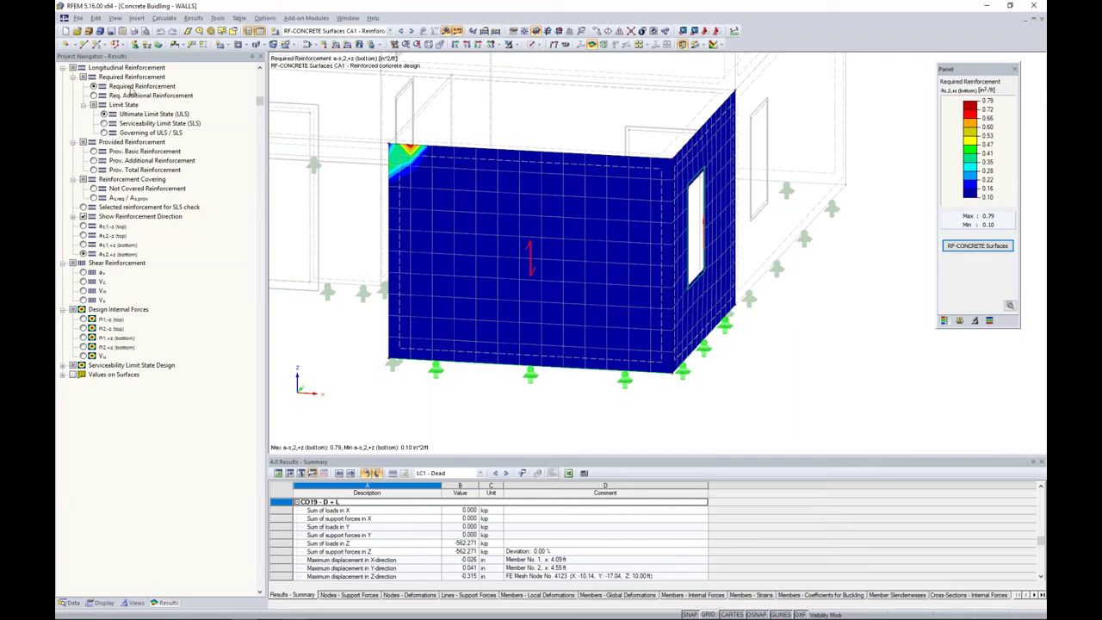
click(83, 225)
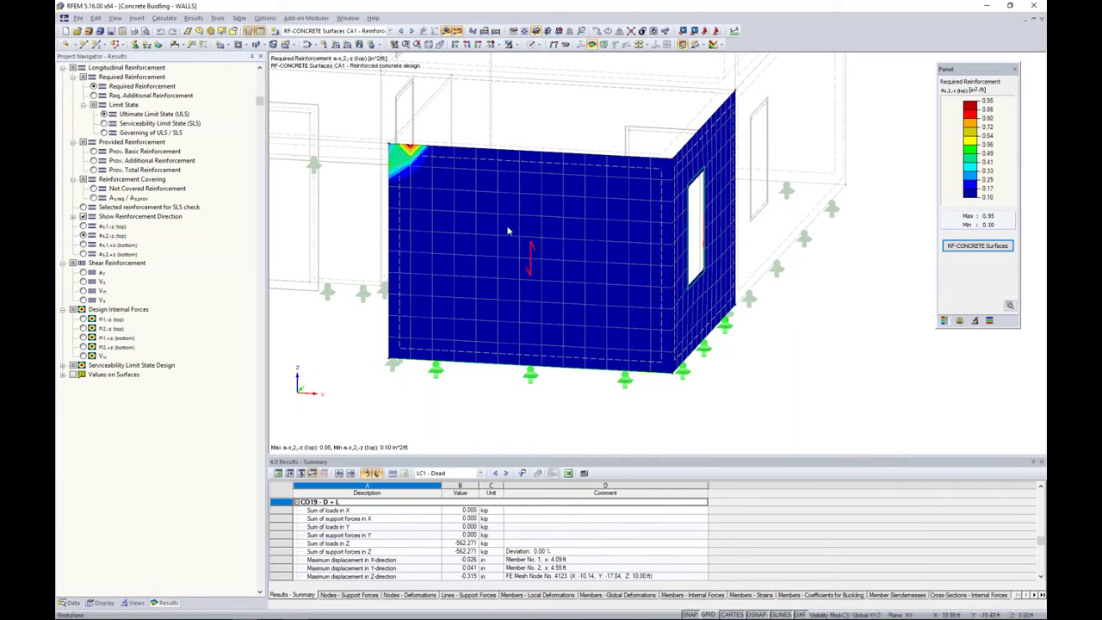
click(83, 244)
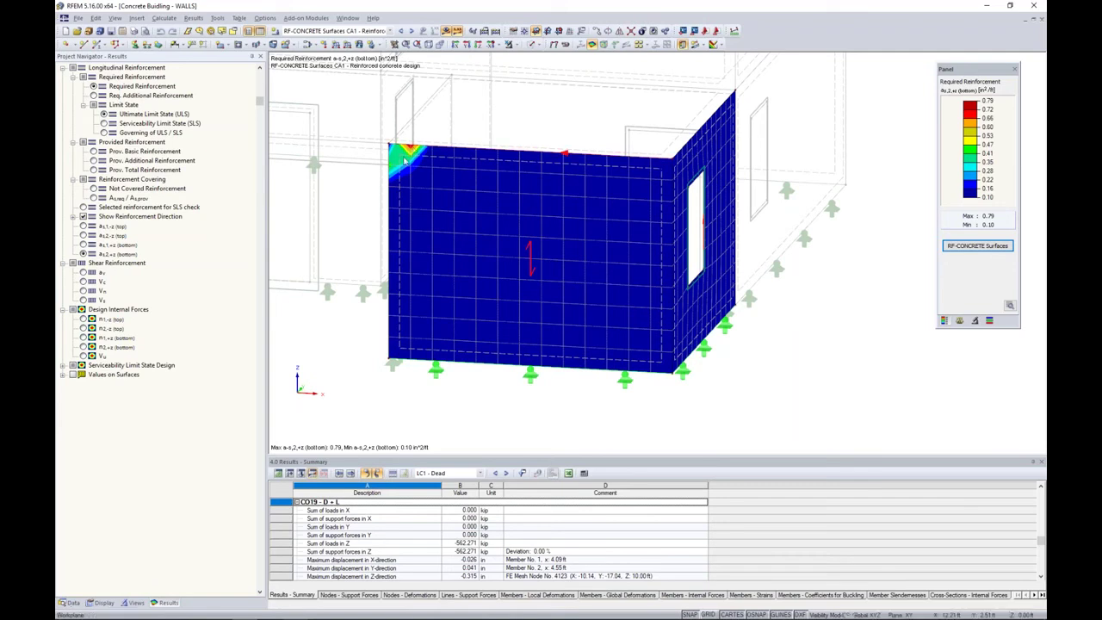
middle_drag(380, 215, 532, 254)
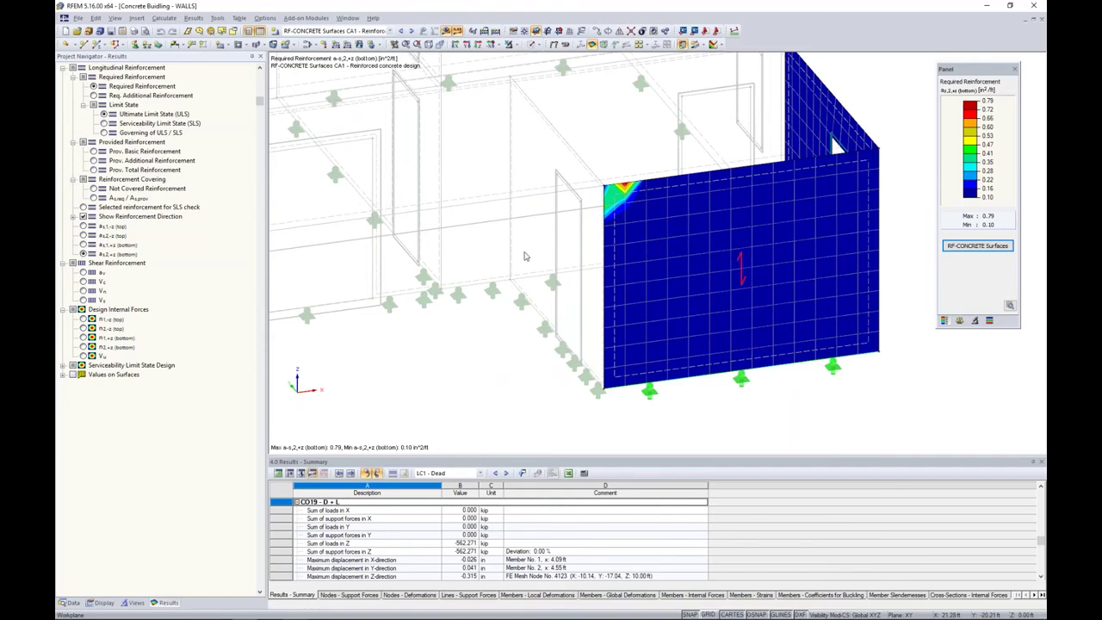
scroll(609, 207, up, 1)
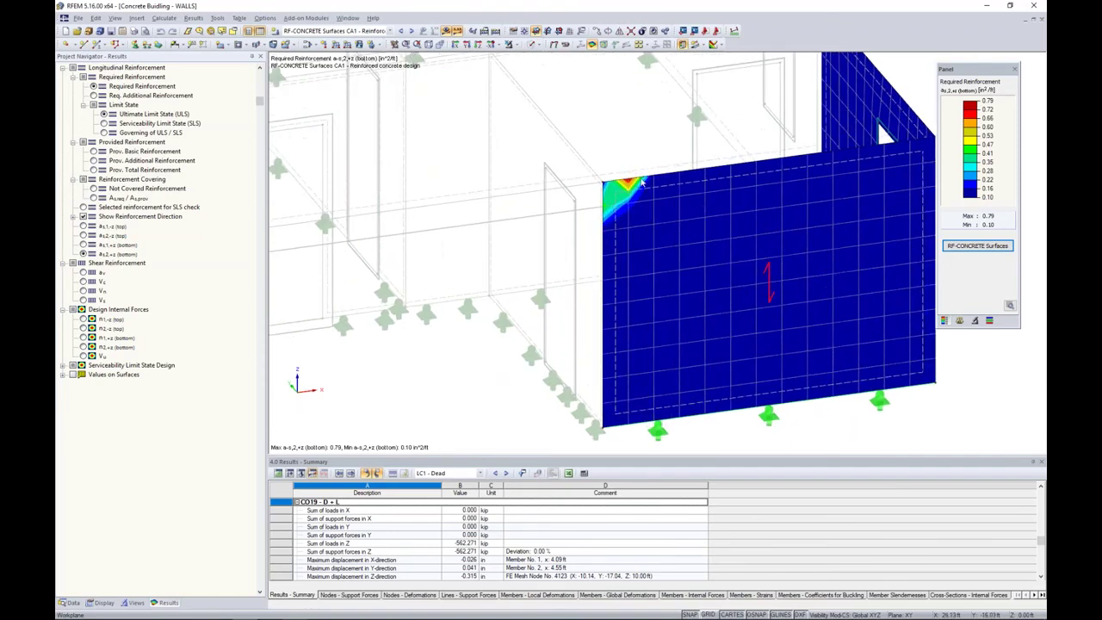
scroll(611, 193, up, 1)
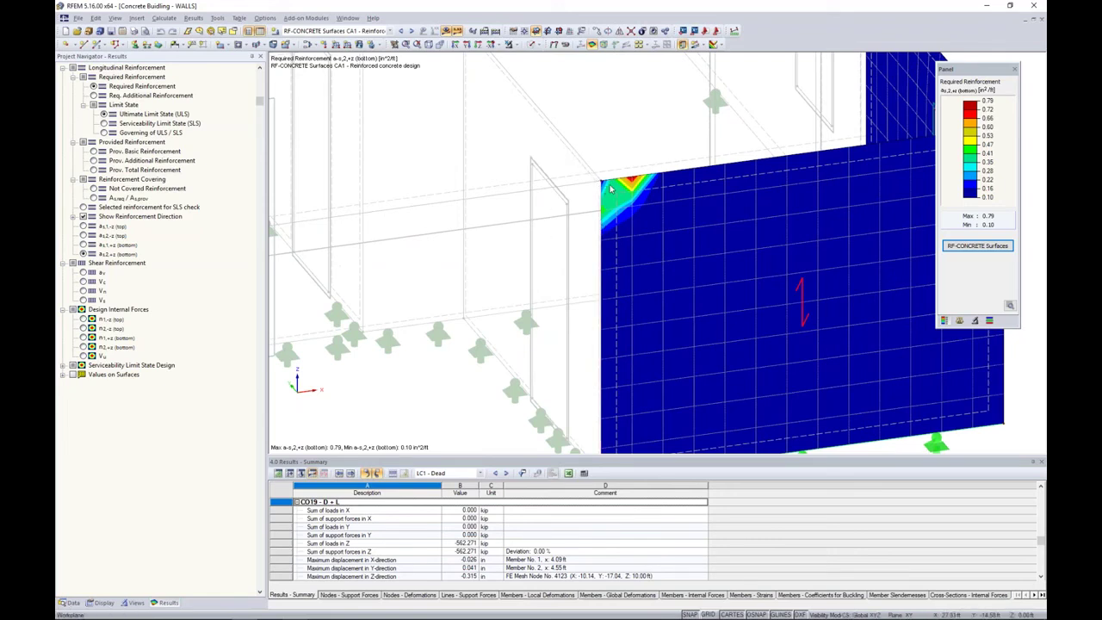
scroll(596, 180, up, 1)
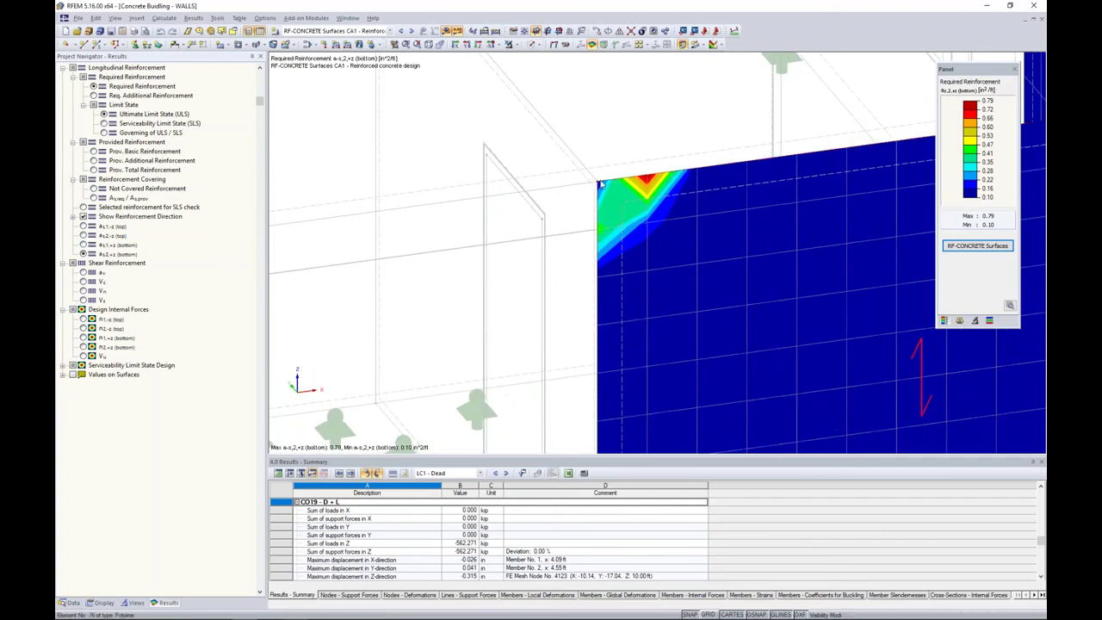
mouse_move(595, 184)
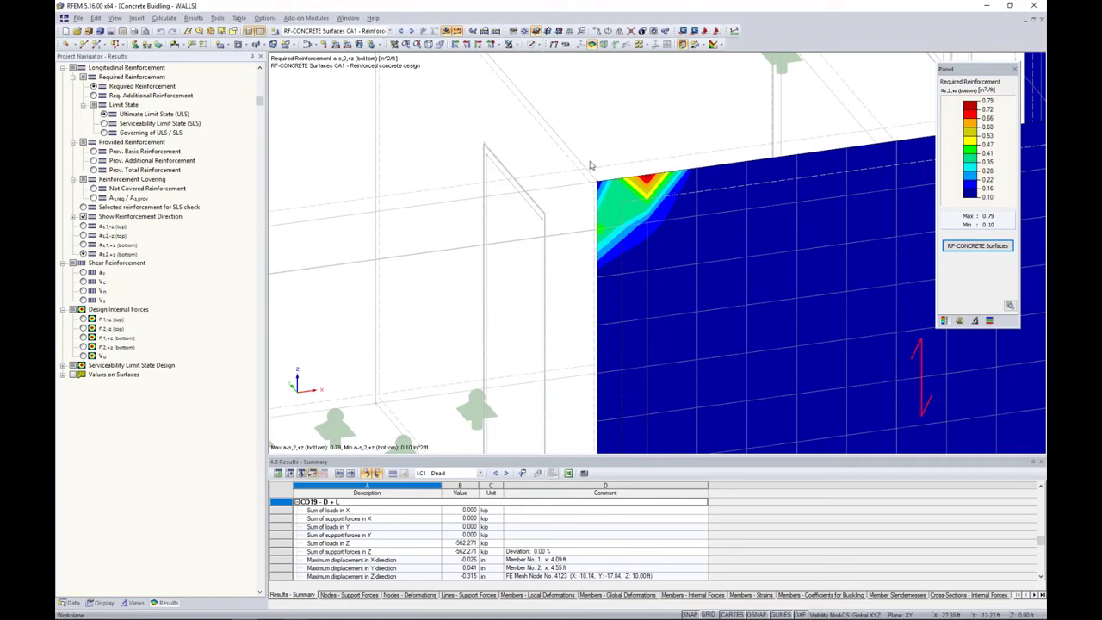
Add a circular FE mesh refinement on node 62 at the wall's upper corner with 3.0 ft radius and 0.08 ft inner target length, accepting deletion of results.
middle_drag(591, 165, 549, 131)
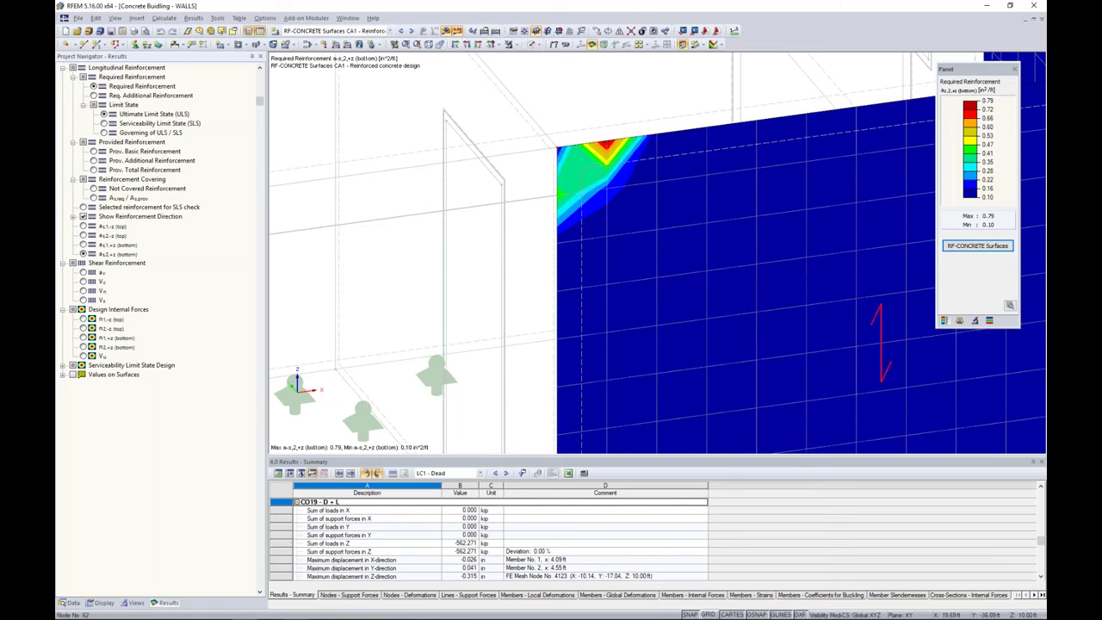
right_click(558, 148)
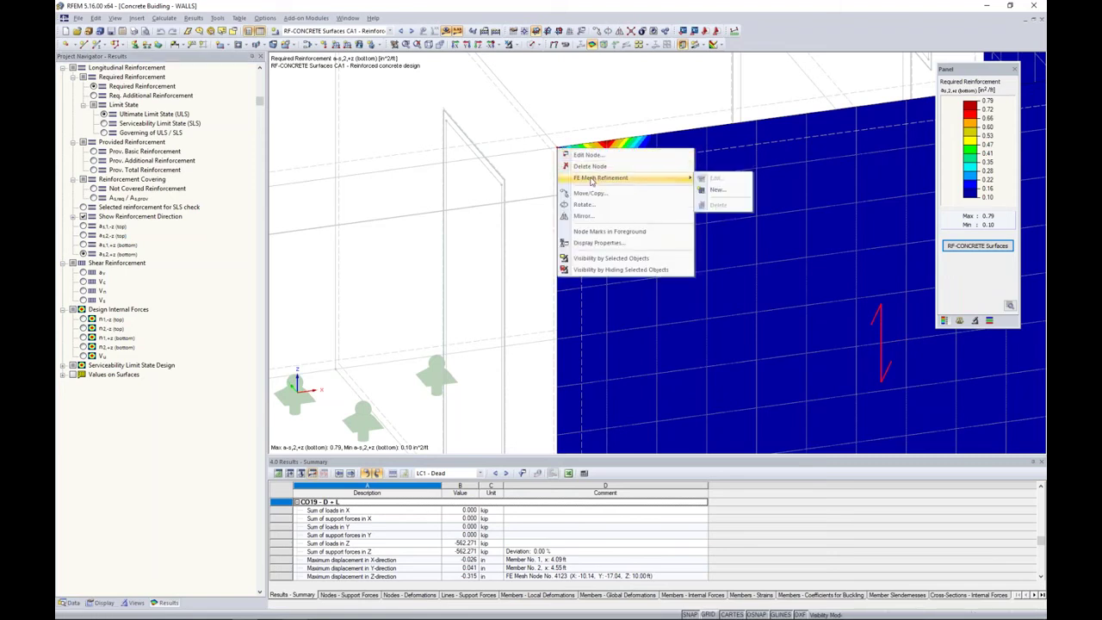
click(711, 191)
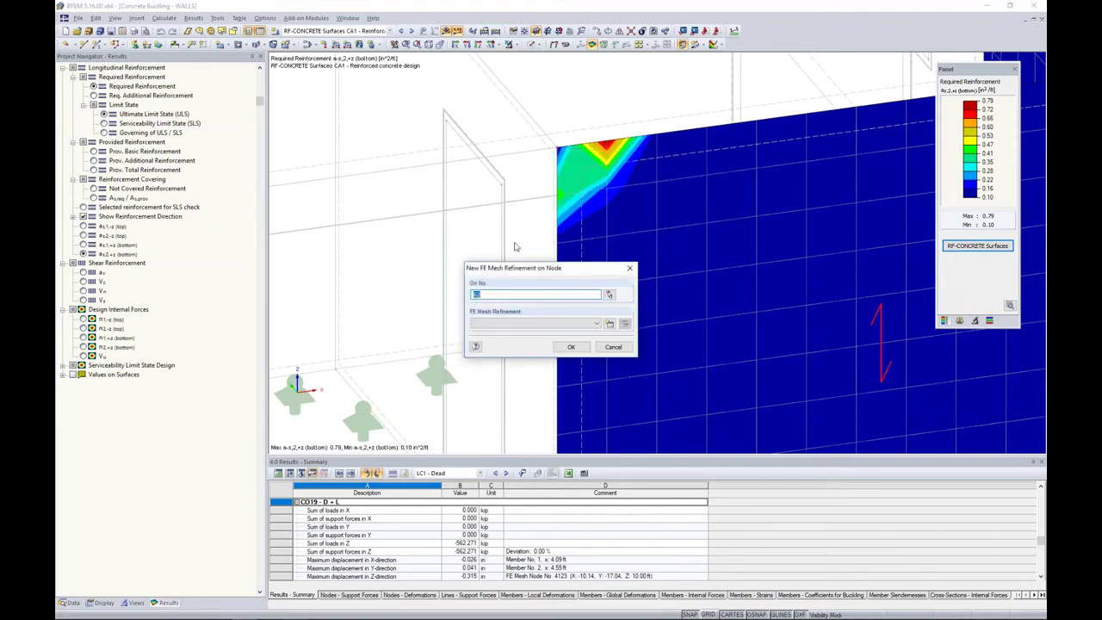
click(609, 324)
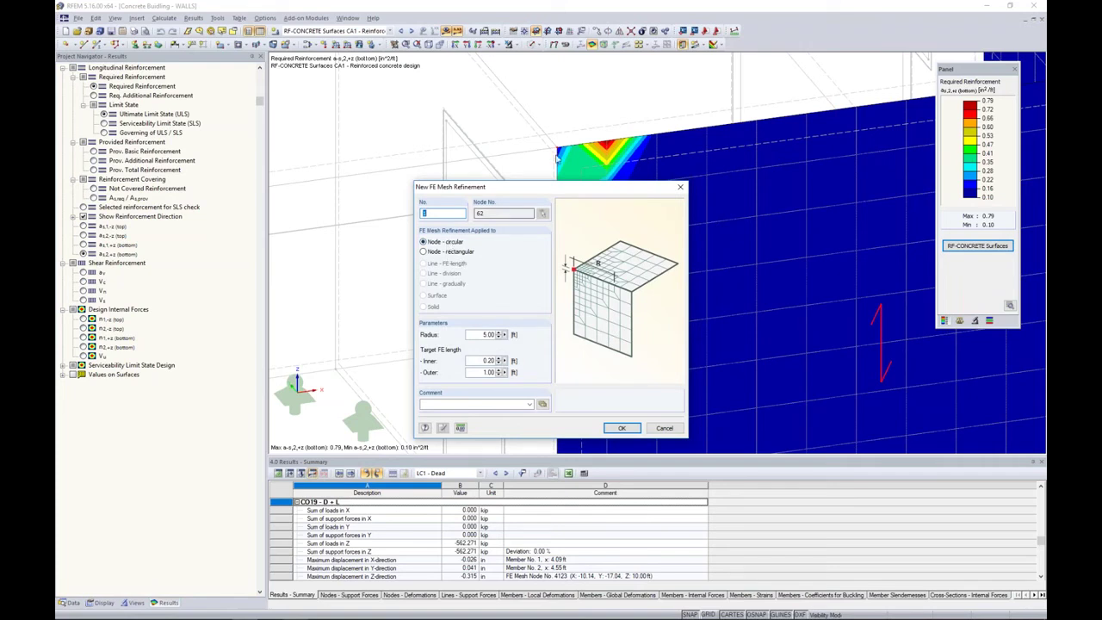
double_click(485, 335)
text(3.0)
key(Tab)
text(0.08)
click(624, 428)
click(571, 346)
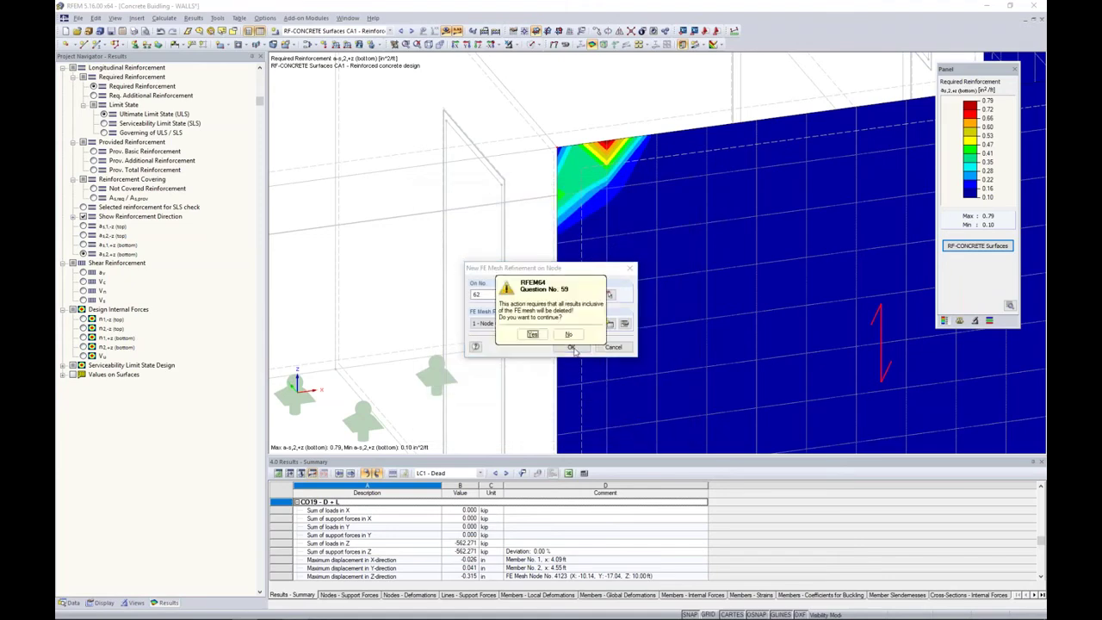
click(531, 335)
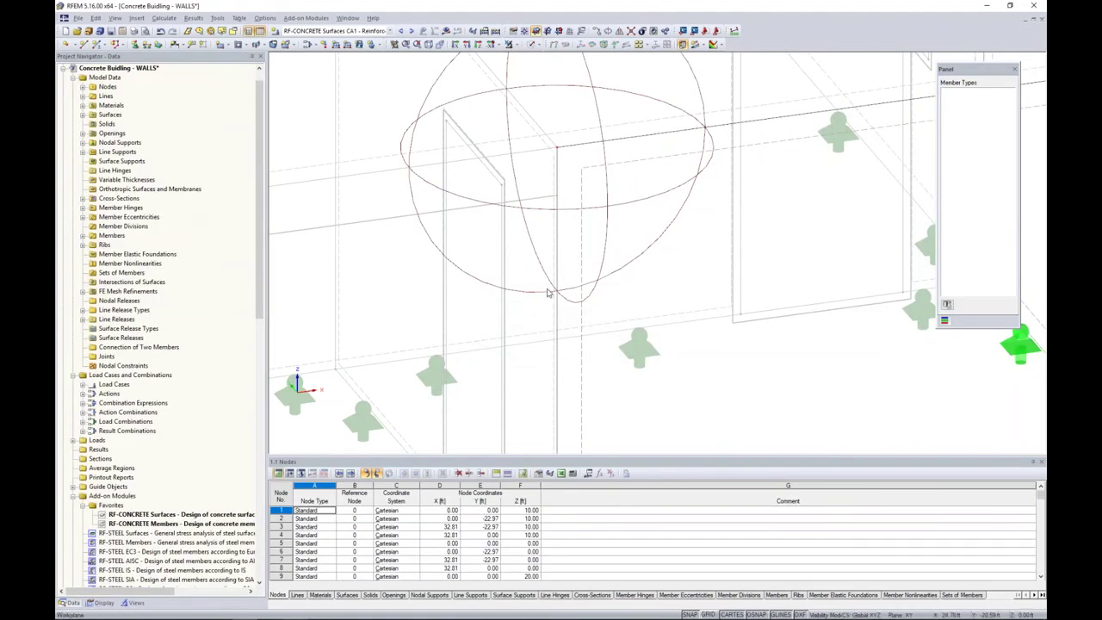
Generate the FE mesh, hide the background objects, and inspect the refined mesh around the wall's upper corner.
ctrl+middle_drag(550, 293, 617, 271)
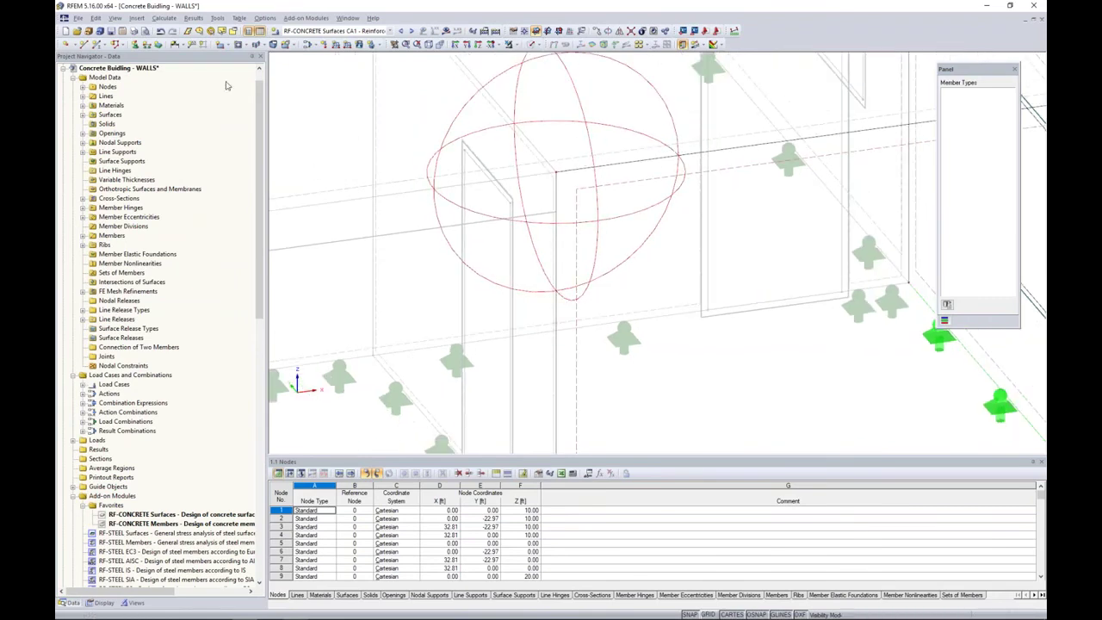
click(163, 18)
click(198, 145)
right_click(550, 105)
click(613, 211)
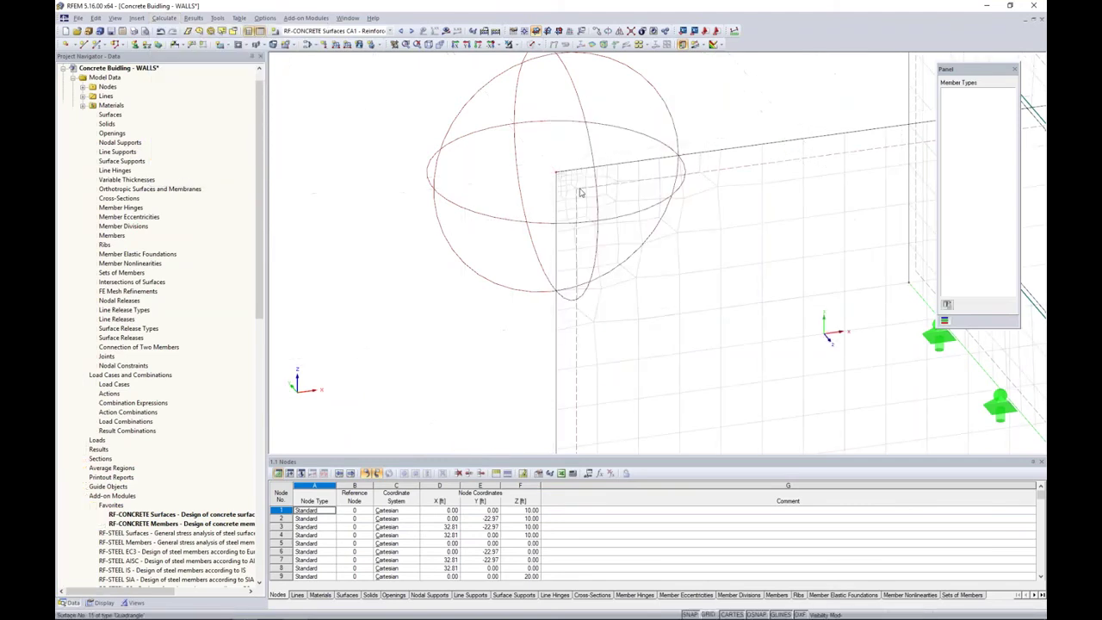
scroll(580, 193, up, 2)
scroll(580, 193, up, 5)
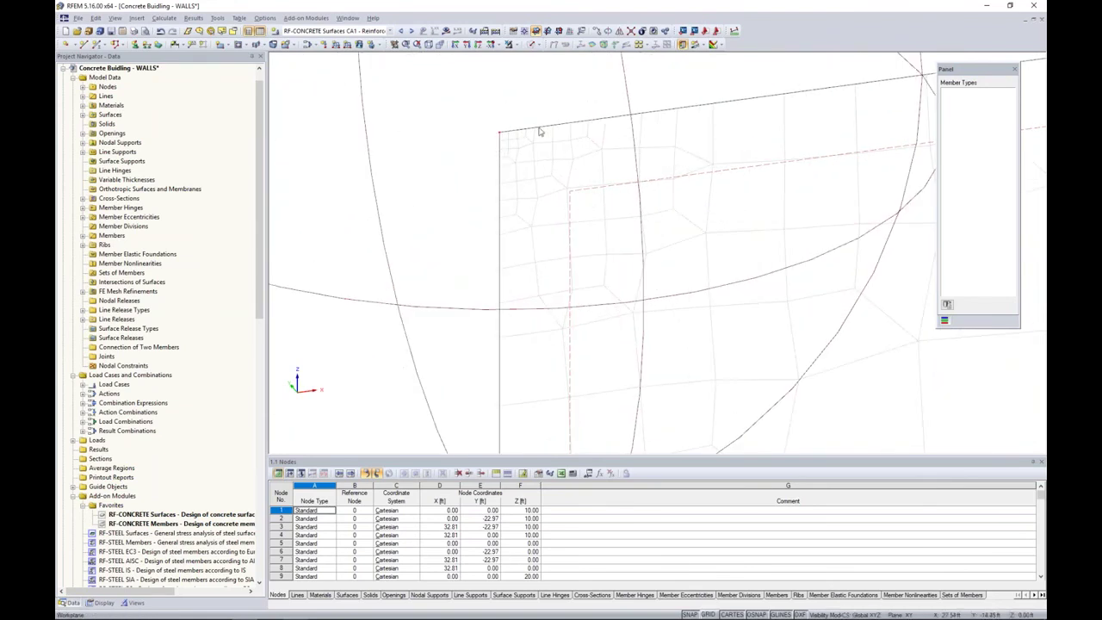
scroll(570, 205, down, 3)
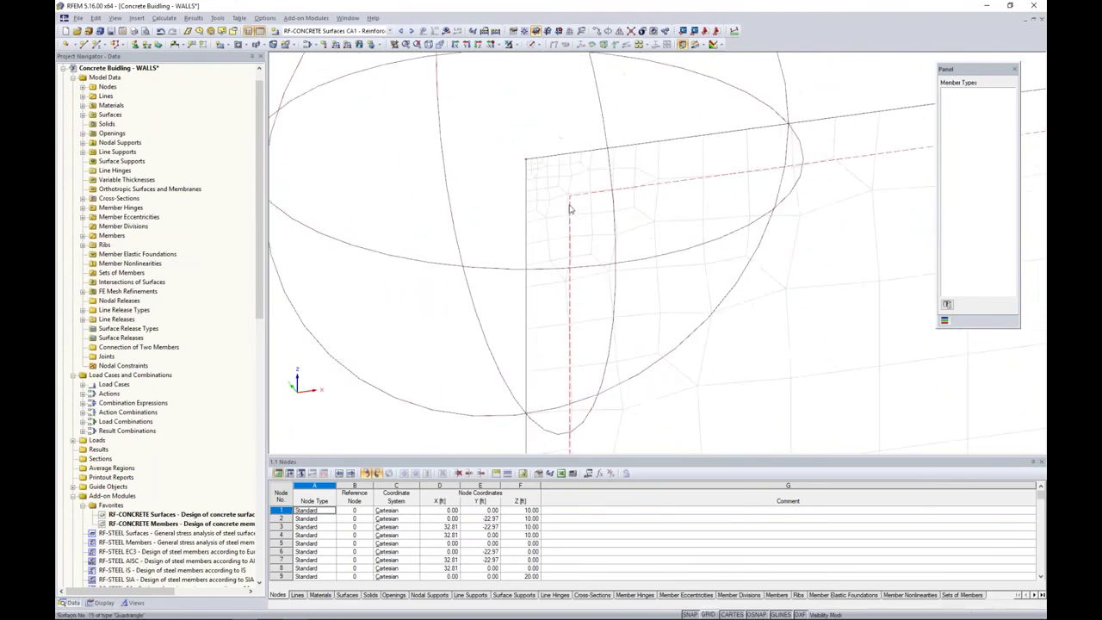
scroll(569, 209, down, 2)
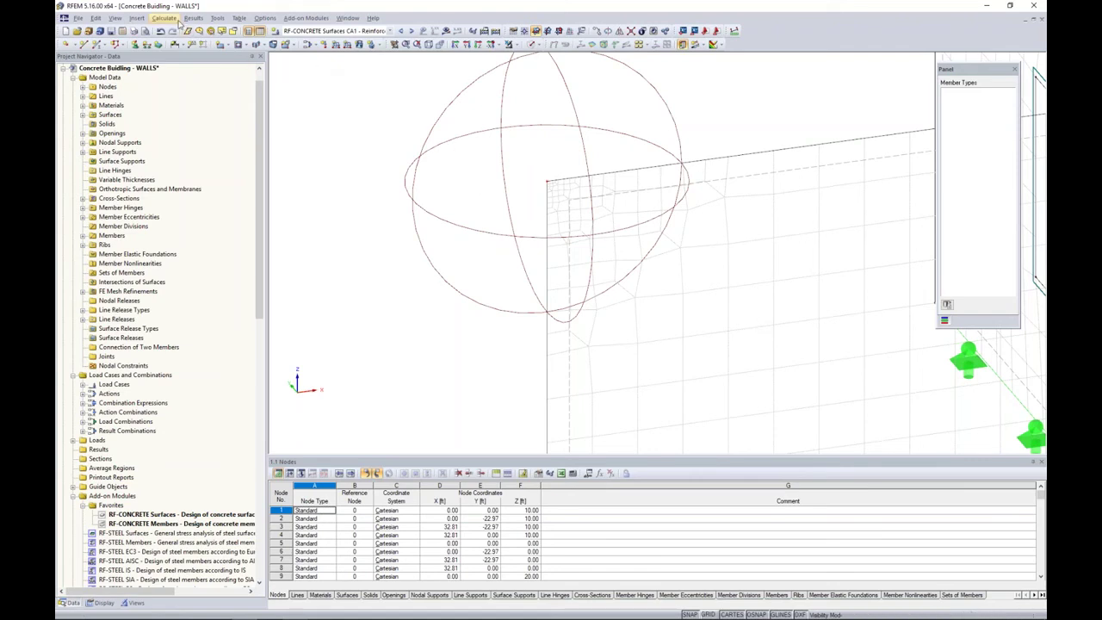
Switch to the FE MESH model and examine the basic internal force vx for CO11 at the refined wall corner.
click(346, 17)
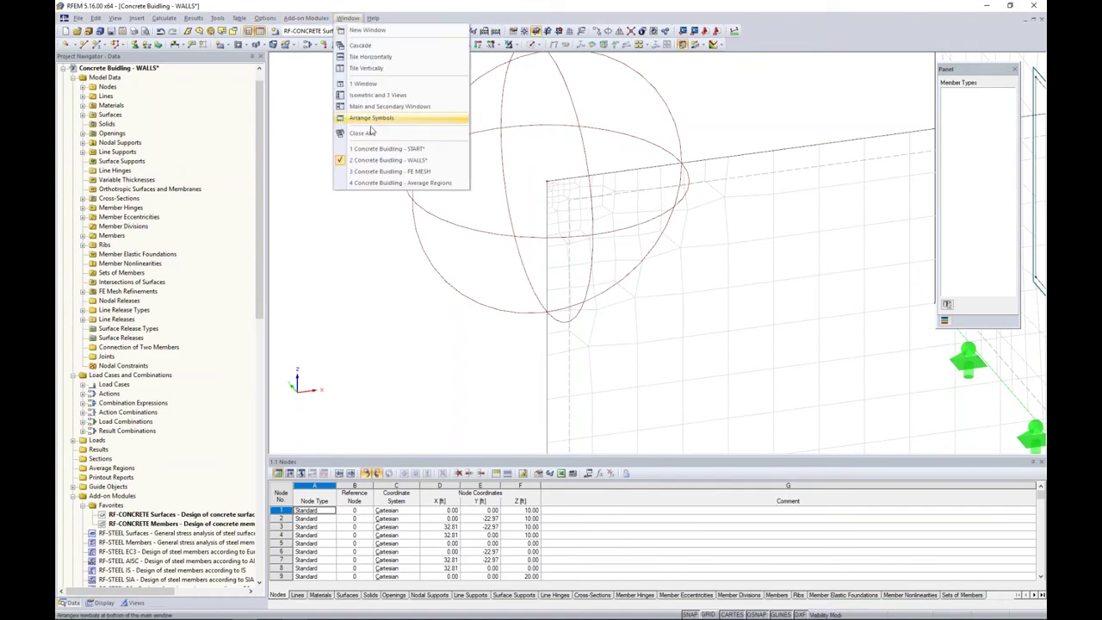
click(390, 171)
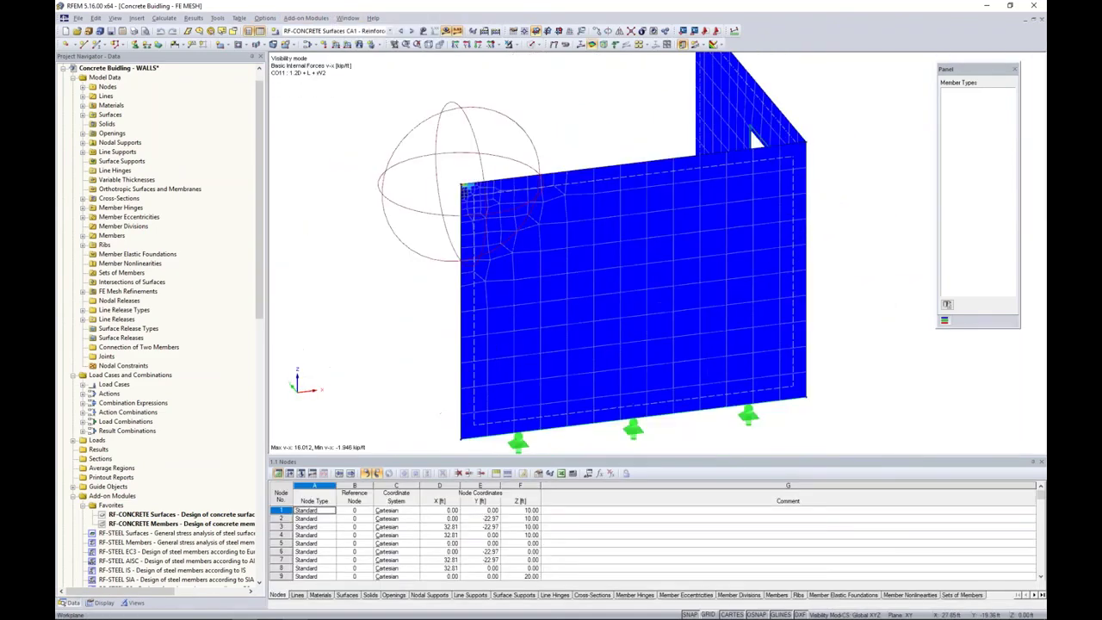
scroll(436, 227, up, 1)
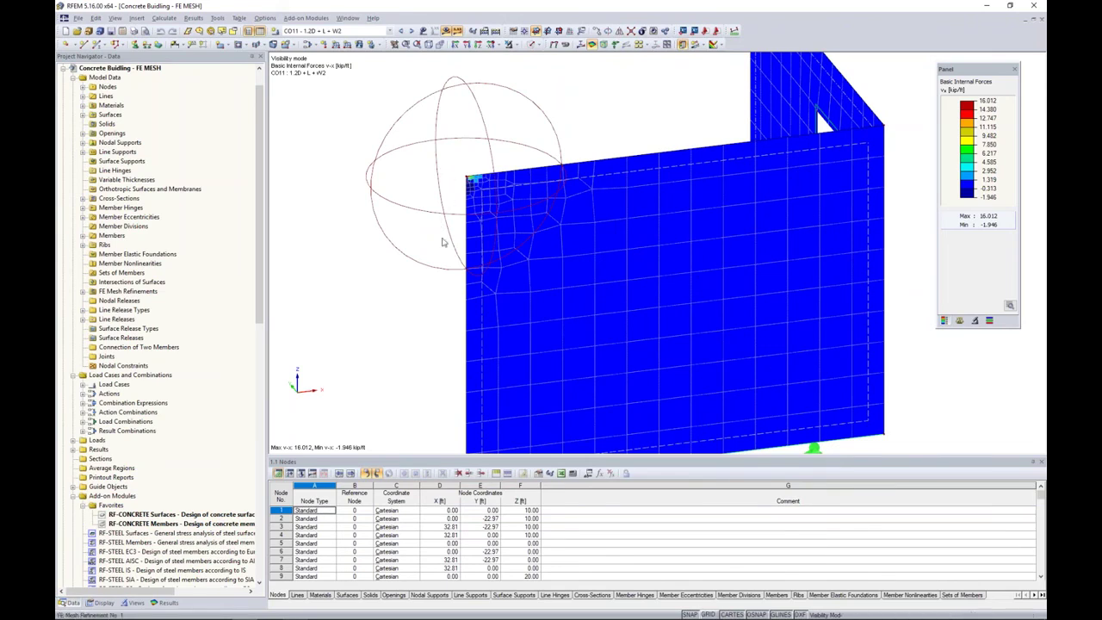
click(164, 603)
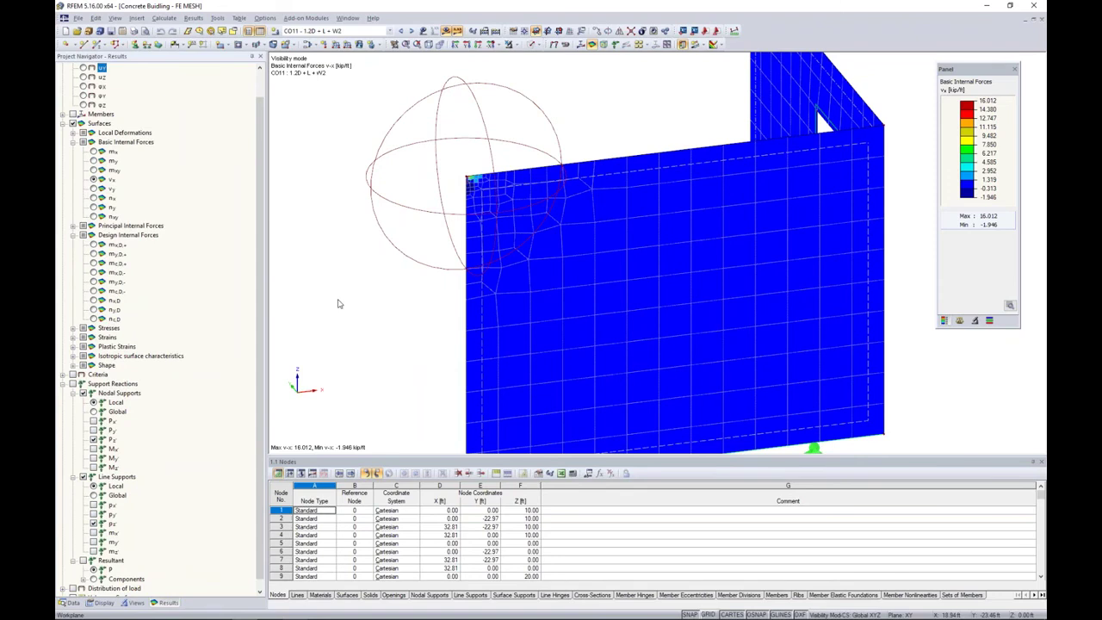
middle_drag(397, 269, 406, 287)
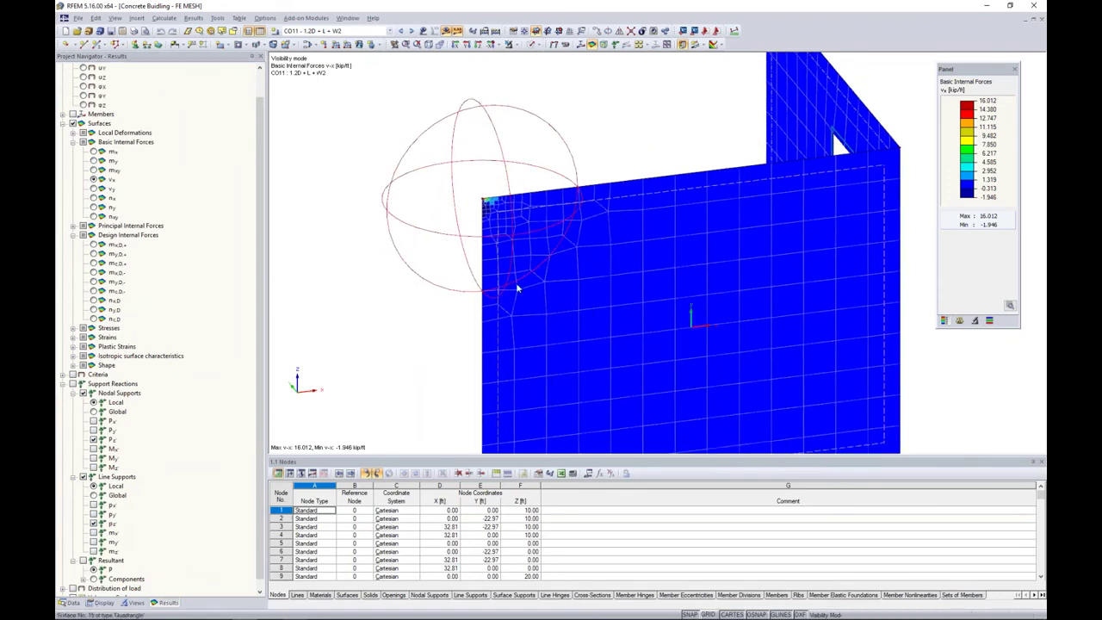
scroll(525, 266, up, 4)
scroll(543, 245, up, 2)
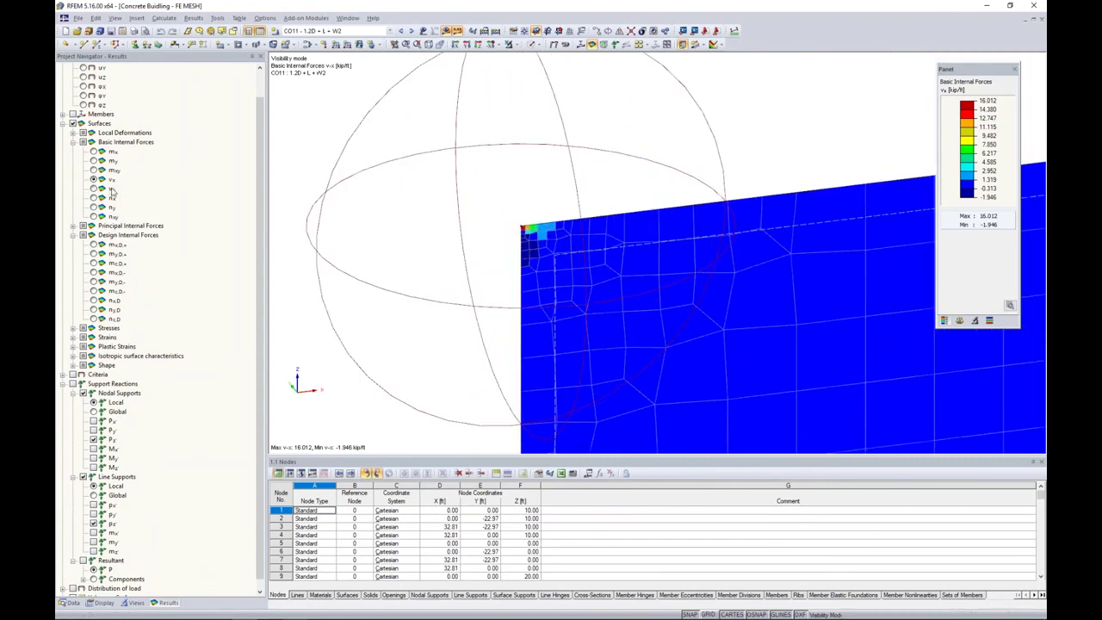
scroll(504, 245, up, 3)
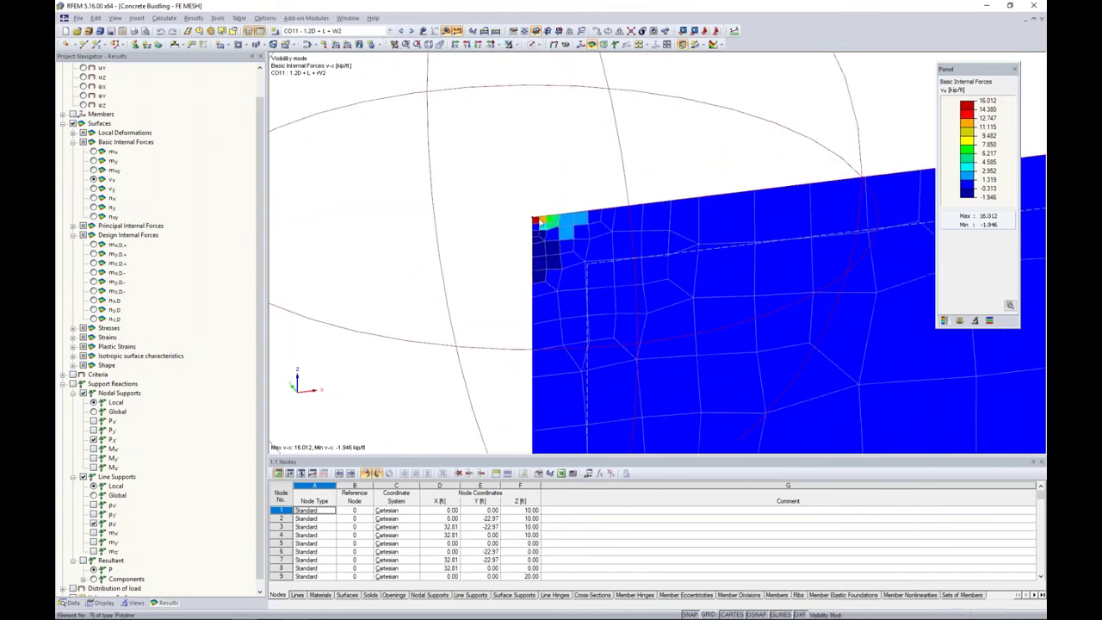
Examine the basic internal forces mxy, my and nx for CO11 at the refined wall corner.
scroll(525, 228, up, 2)
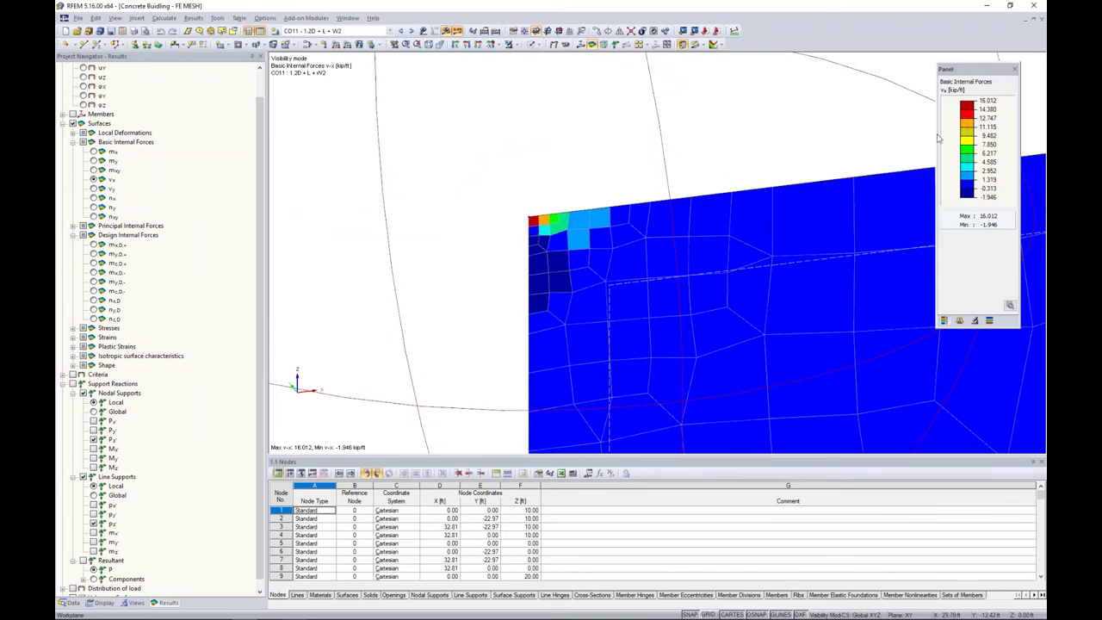
click(93, 169)
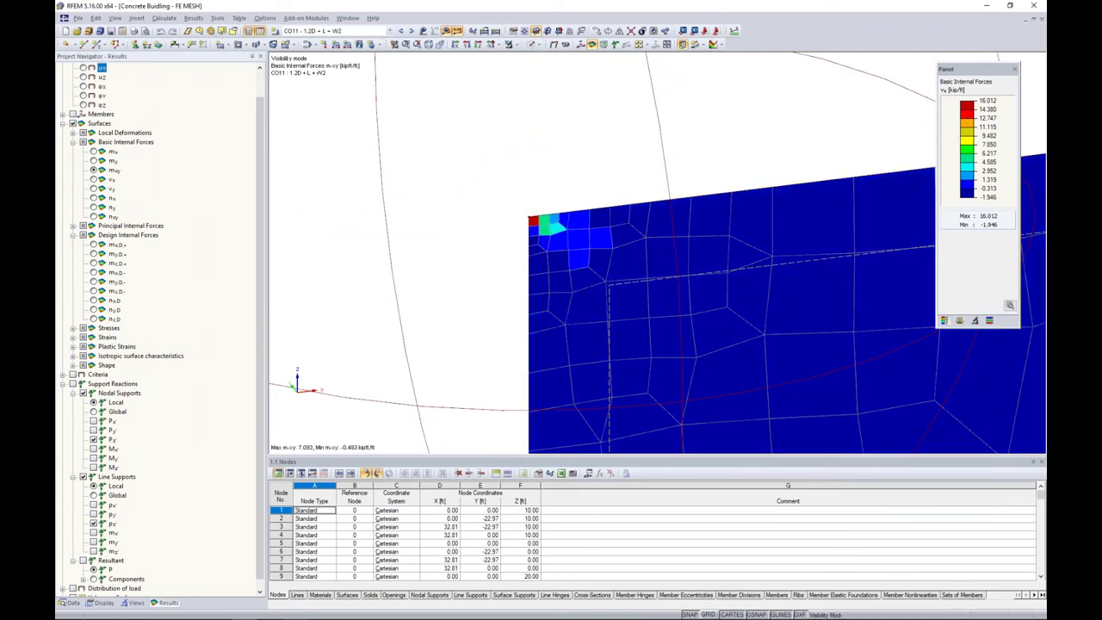
click(93, 161)
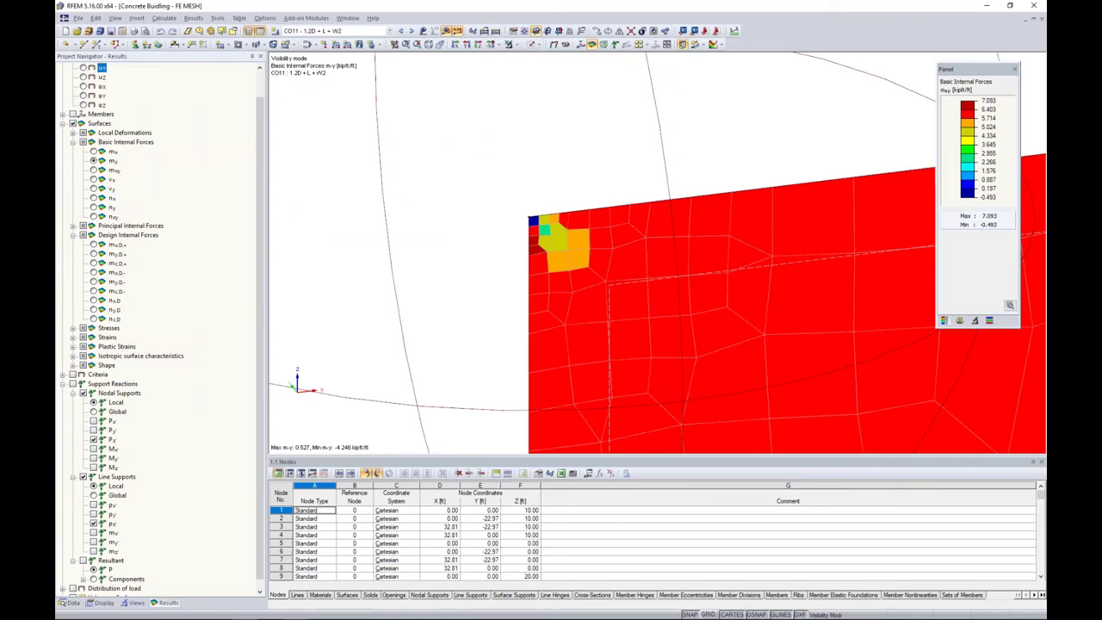
click(93, 187)
key(Down)
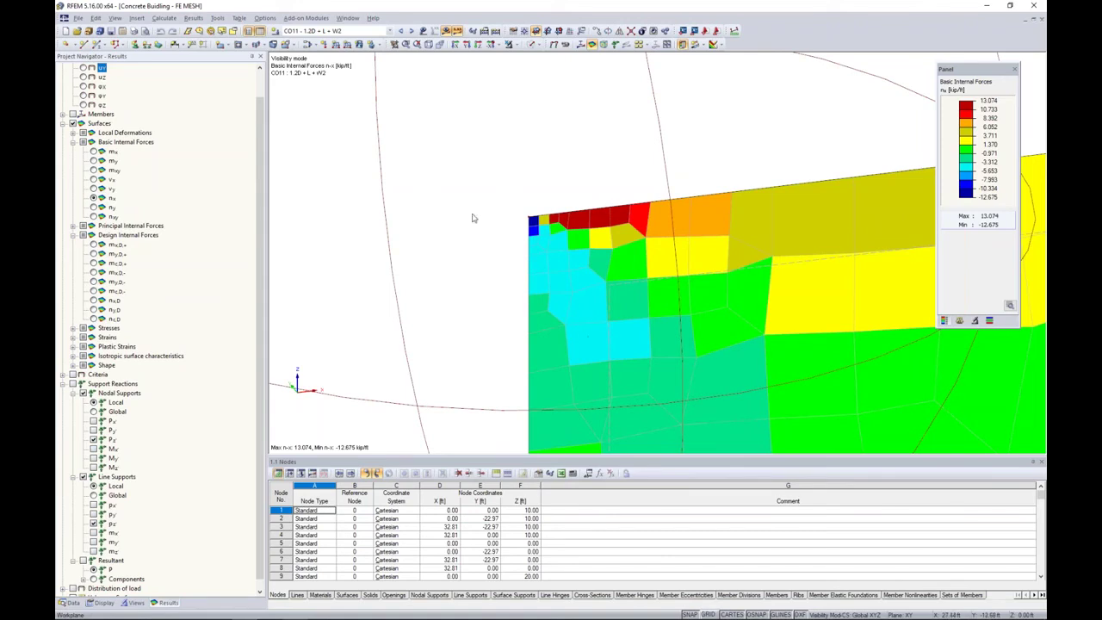
ctrl+middle_drag(523, 212, 521, 211)
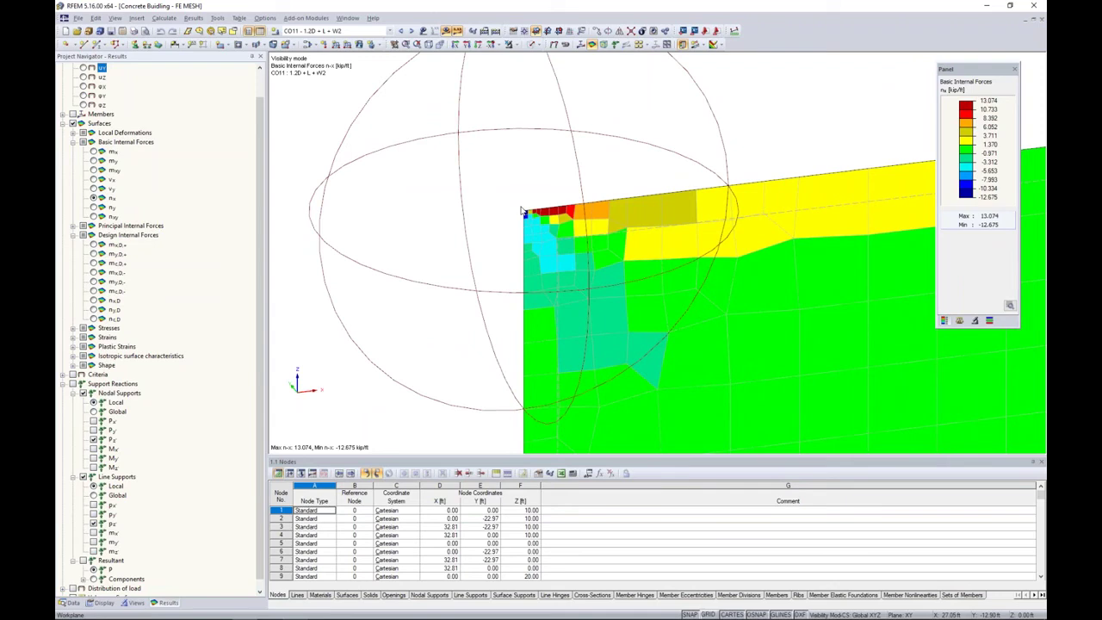
Start a new average region and assign it to surface 15, the wall with the refined corner.
click(69, 602)
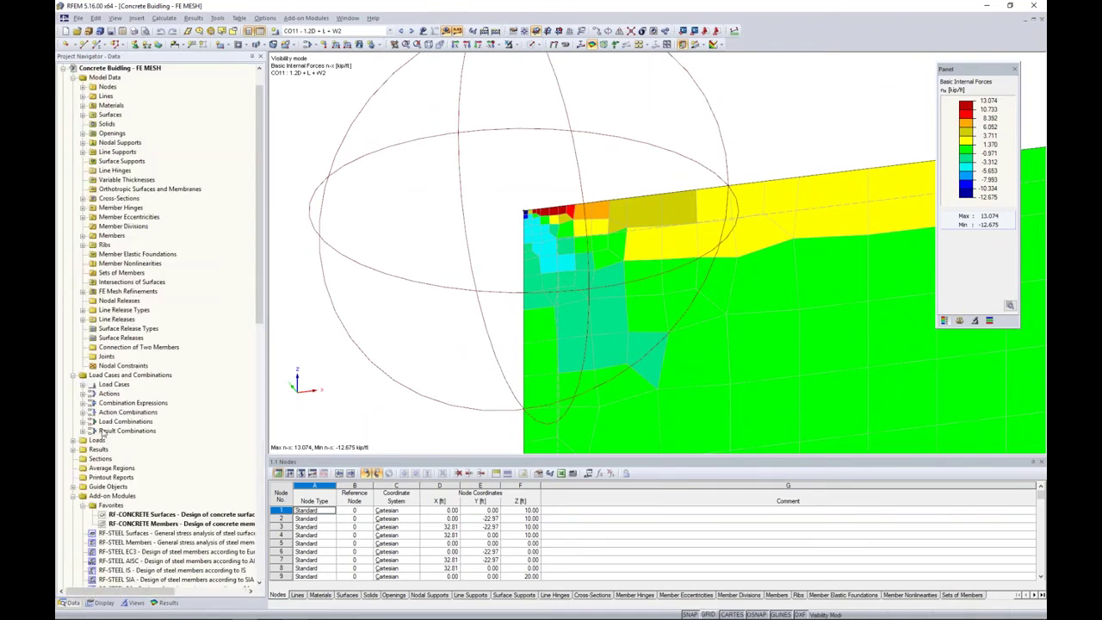
right_click(114, 470)
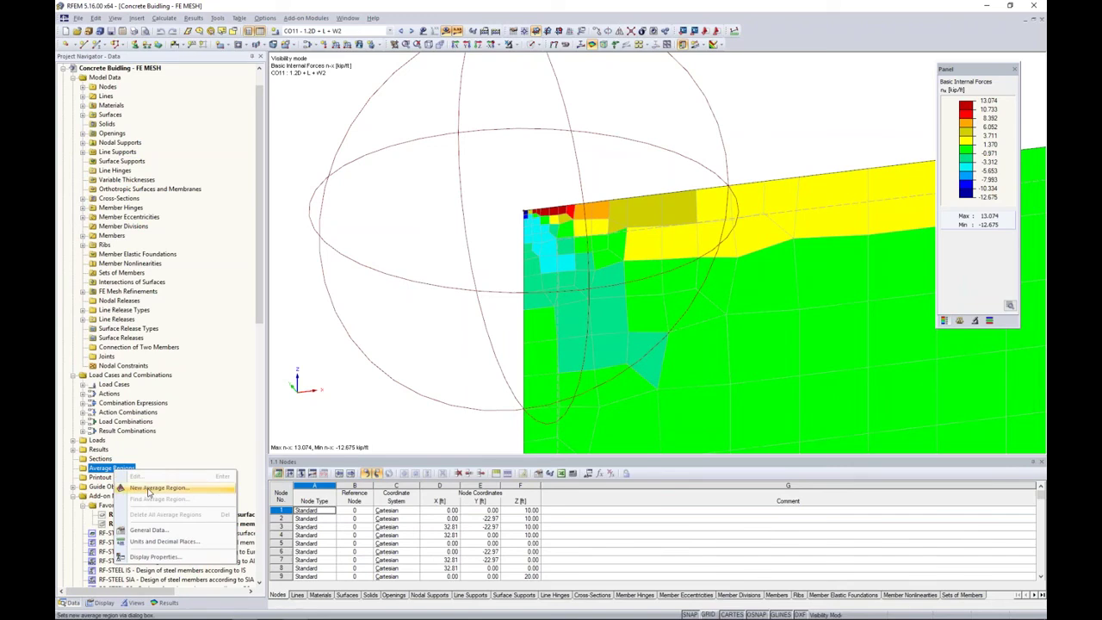
click(151, 488)
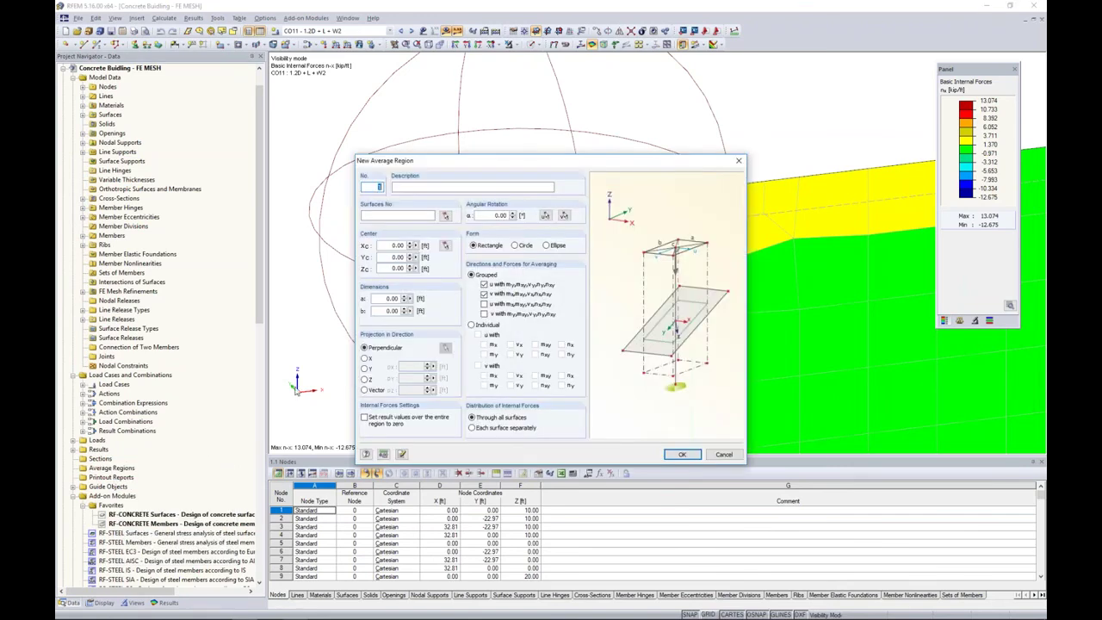
drag(478, 163, 525, 156)
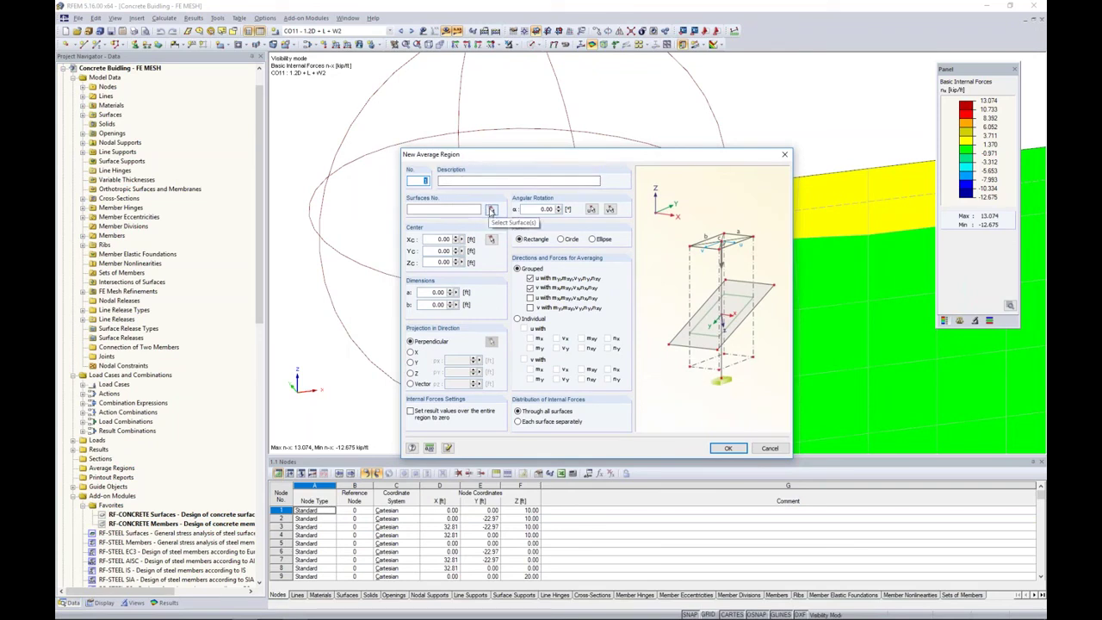
click(491, 210)
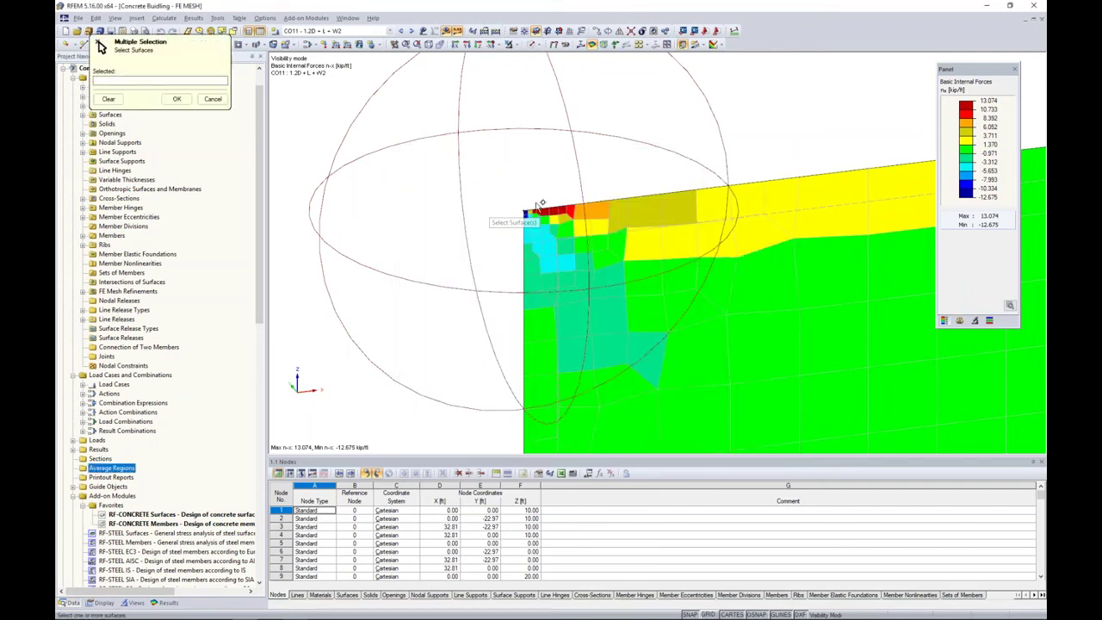
click(660, 229)
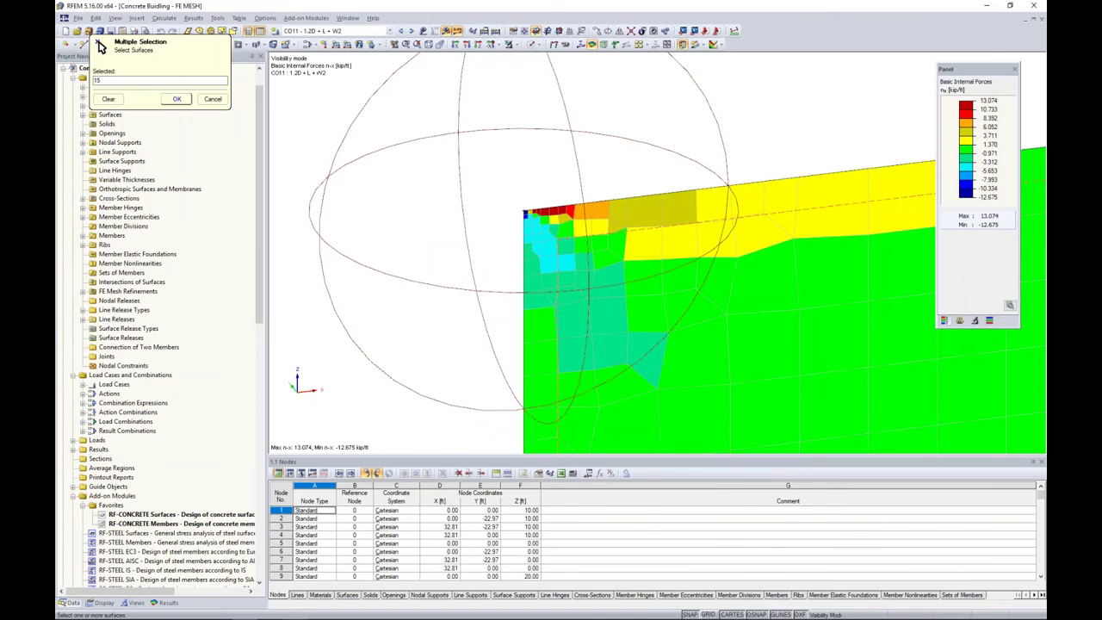
click(176, 99)
Make the average region circular, centered on node 62 with a 3.0 ft diameter, and create it.
click(561, 239)
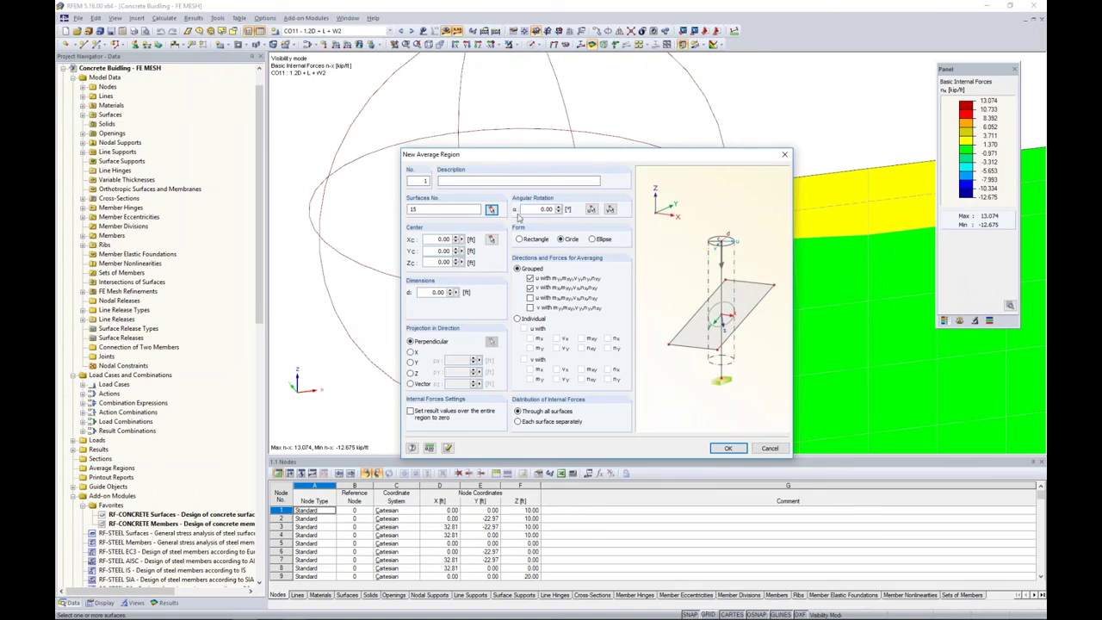
click(491, 240)
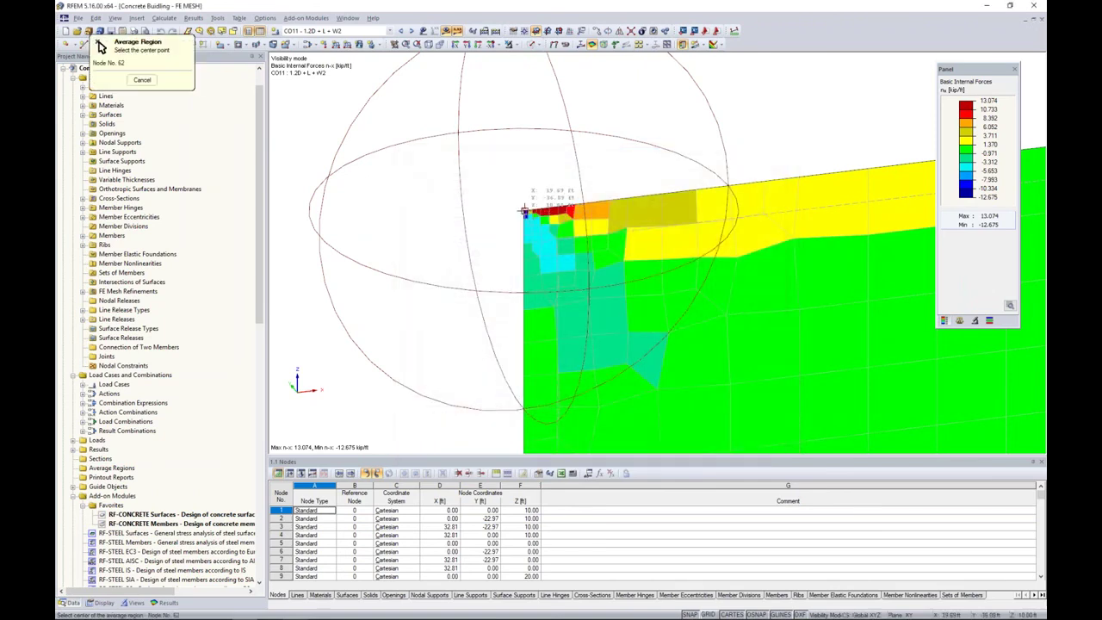
click(527, 213)
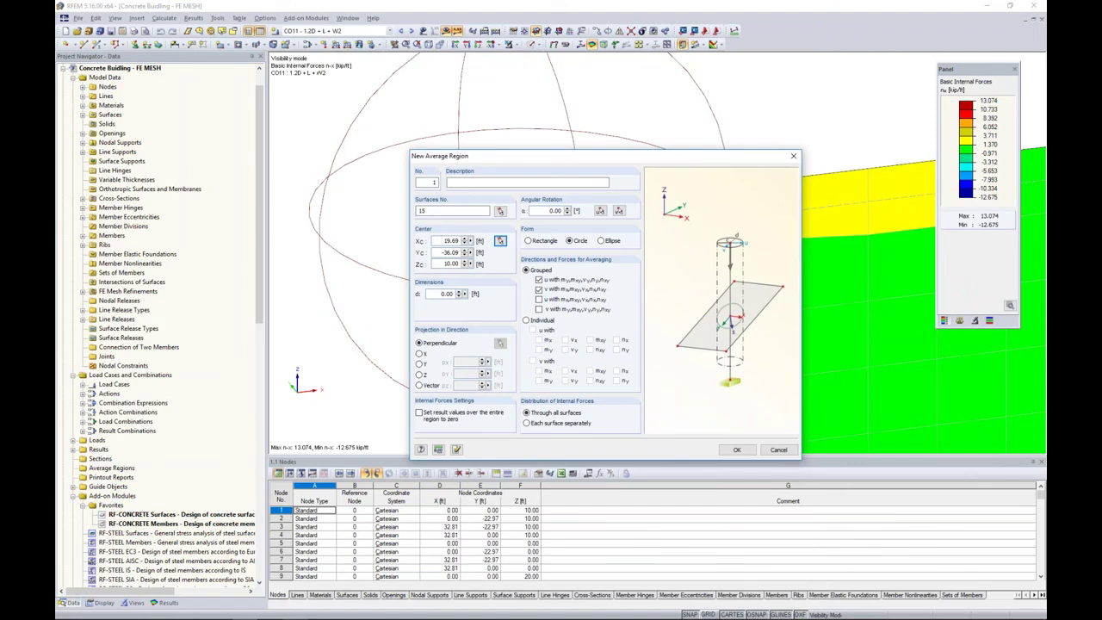
double_click(442, 294)
text(3.)
drag(541, 163, 532, 136)
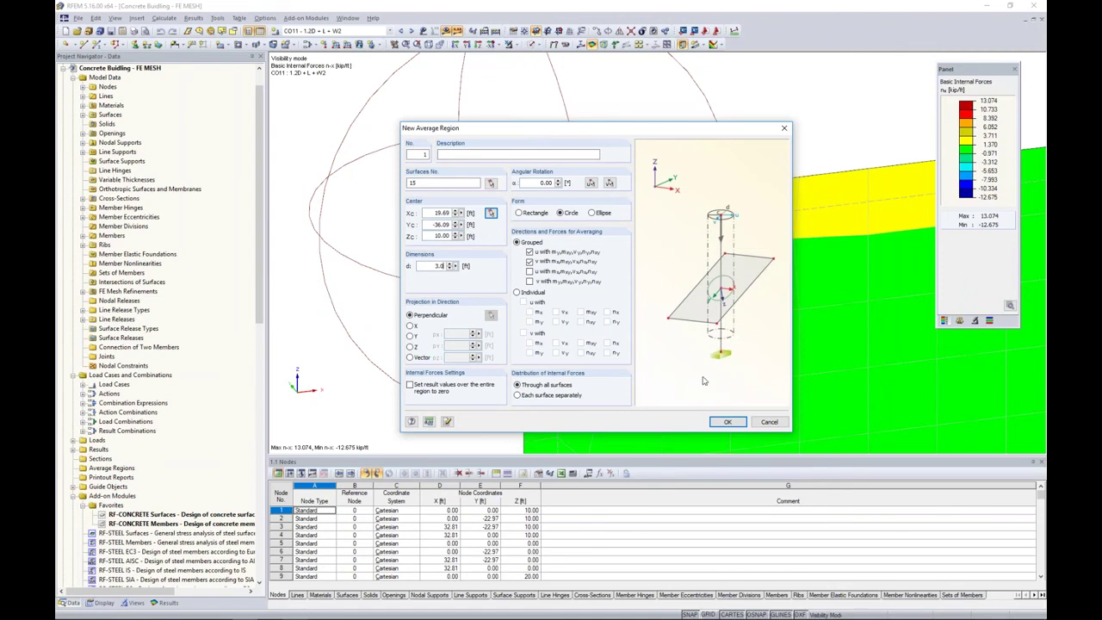
click(728, 421)
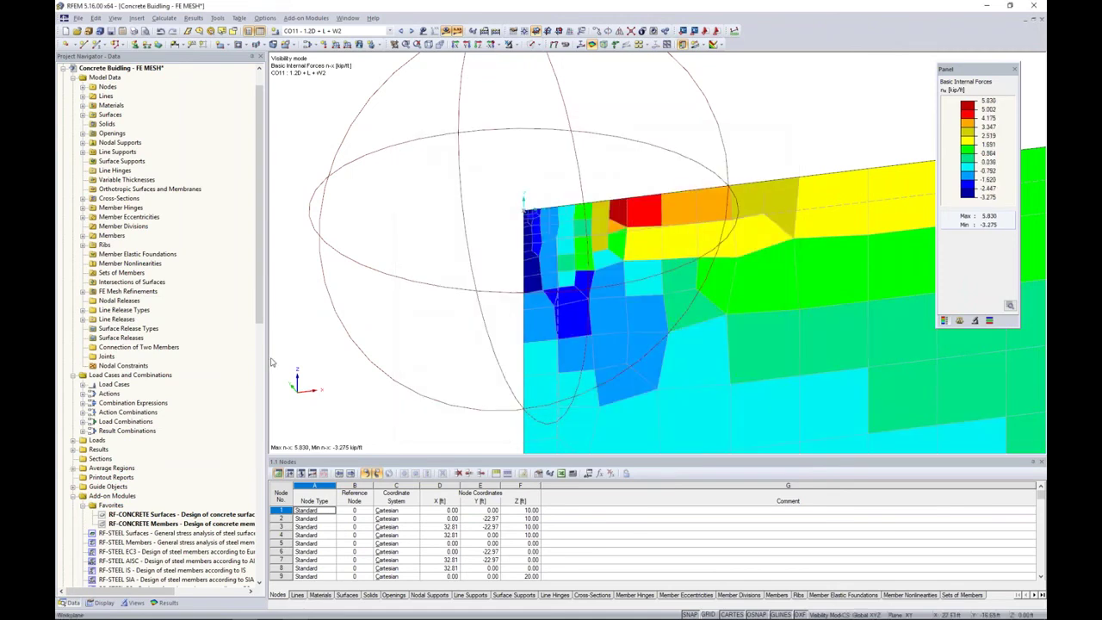
Compare vx at the wall corner without and with the average region applied, and review the averaged vy, nx and mxy.
click(170, 602)
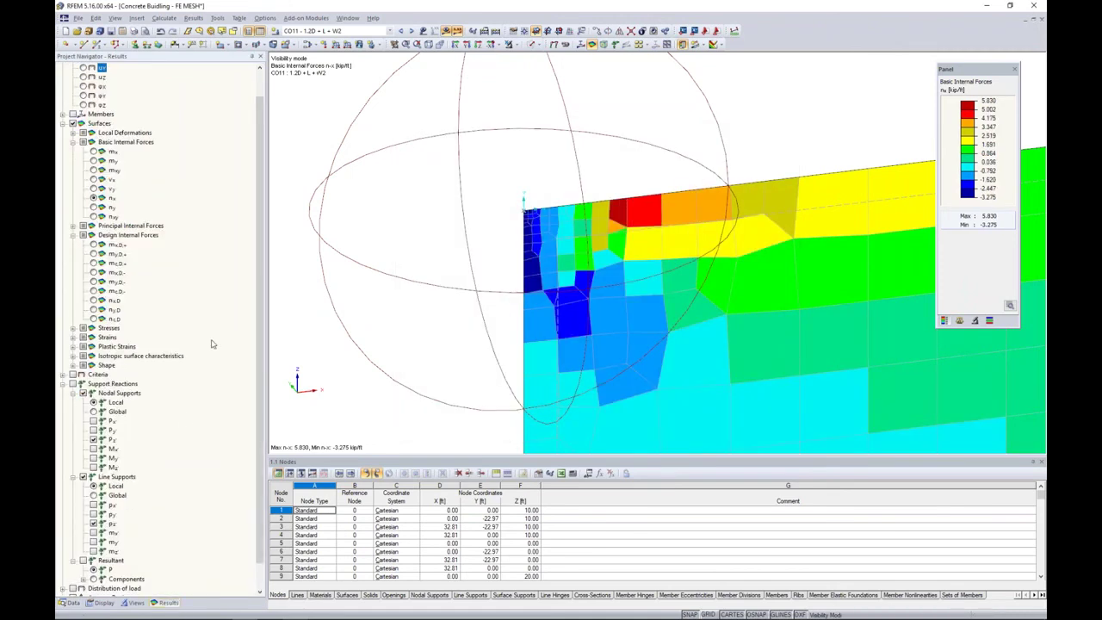
scroll(209, 329, down, 1)
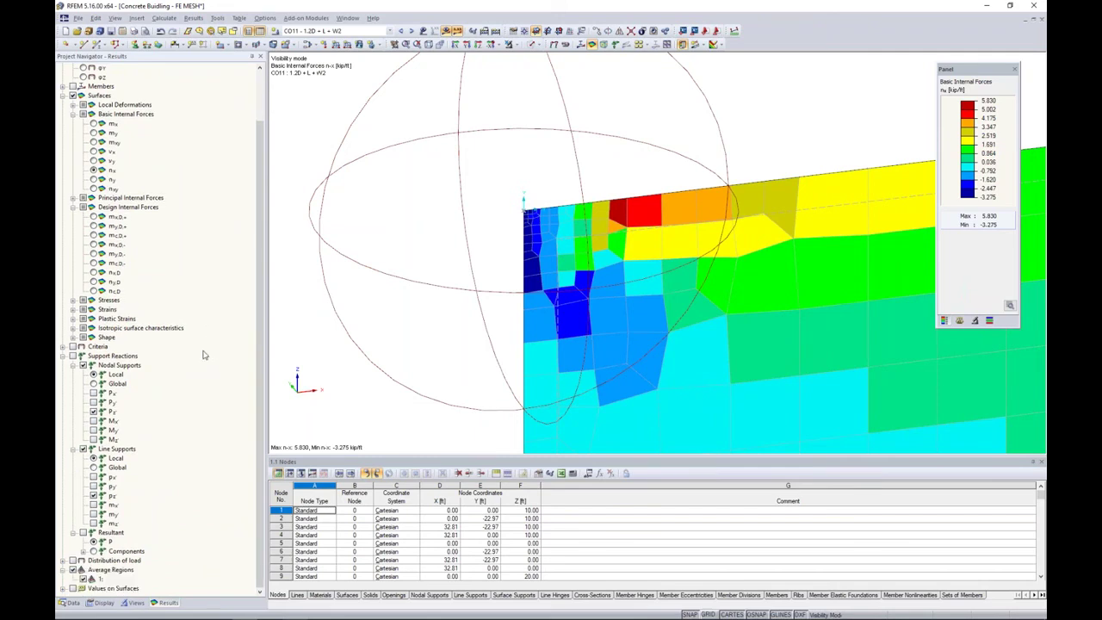
click(94, 151)
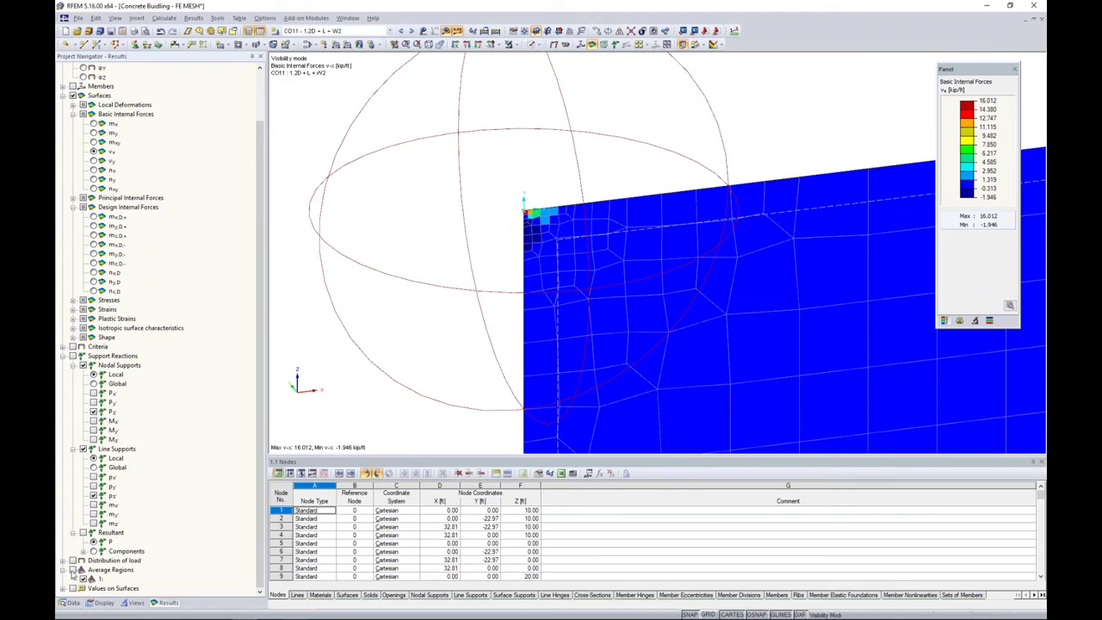
click(73, 570)
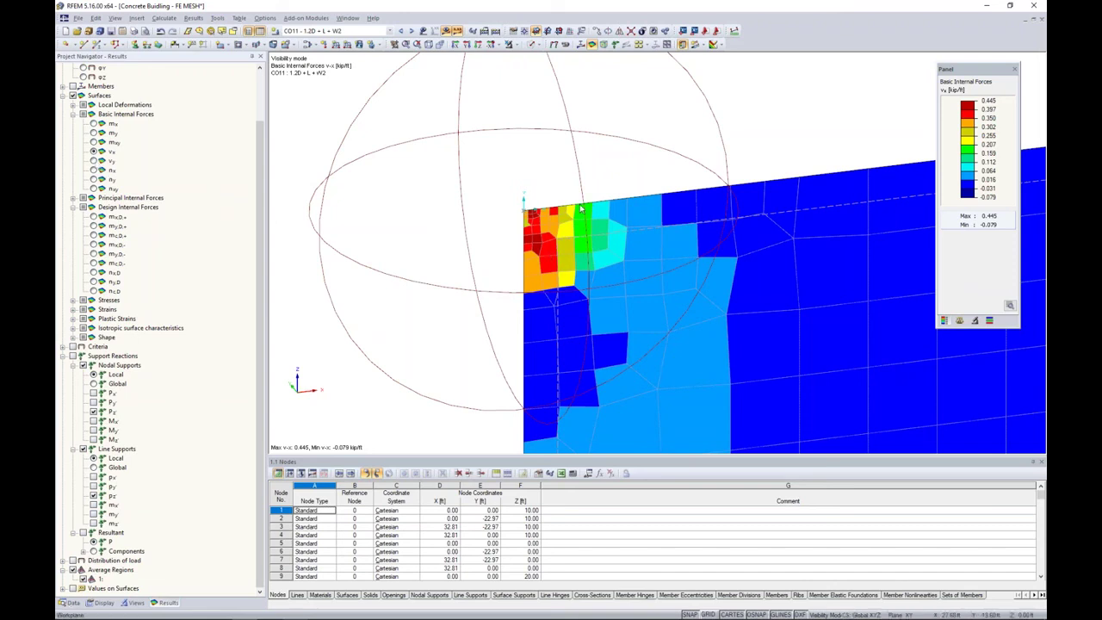
click(93, 161)
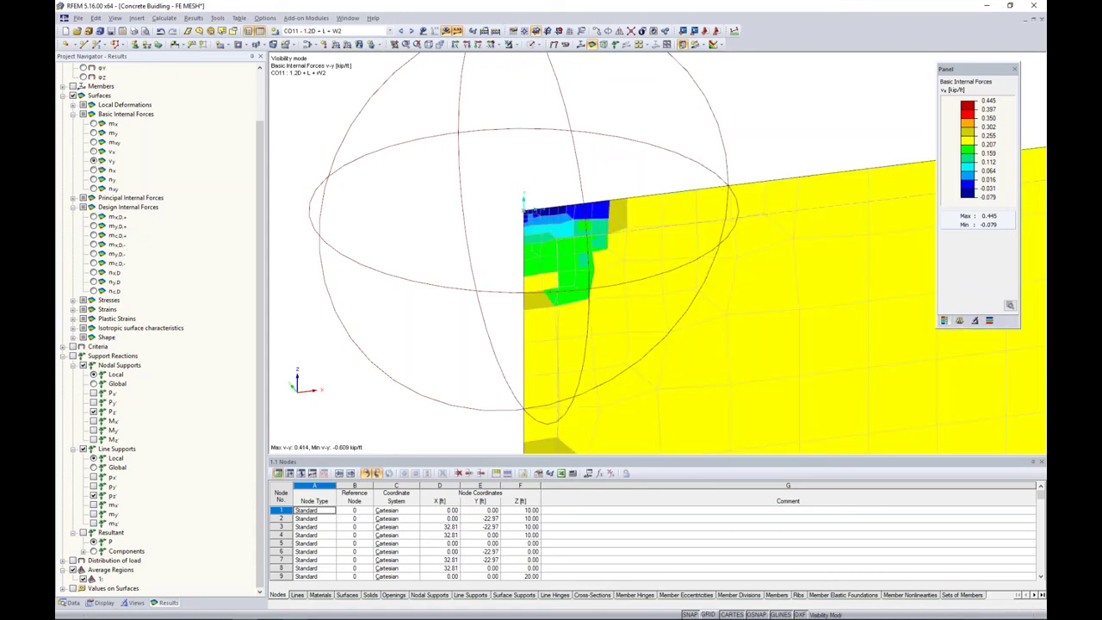
click(93, 171)
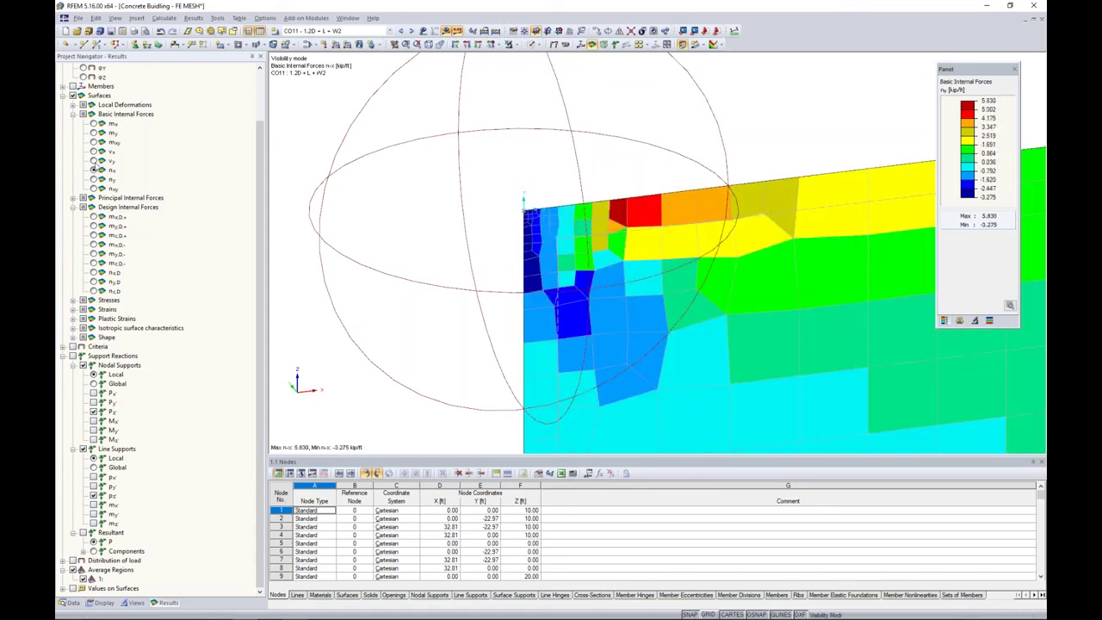
click(93, 143)
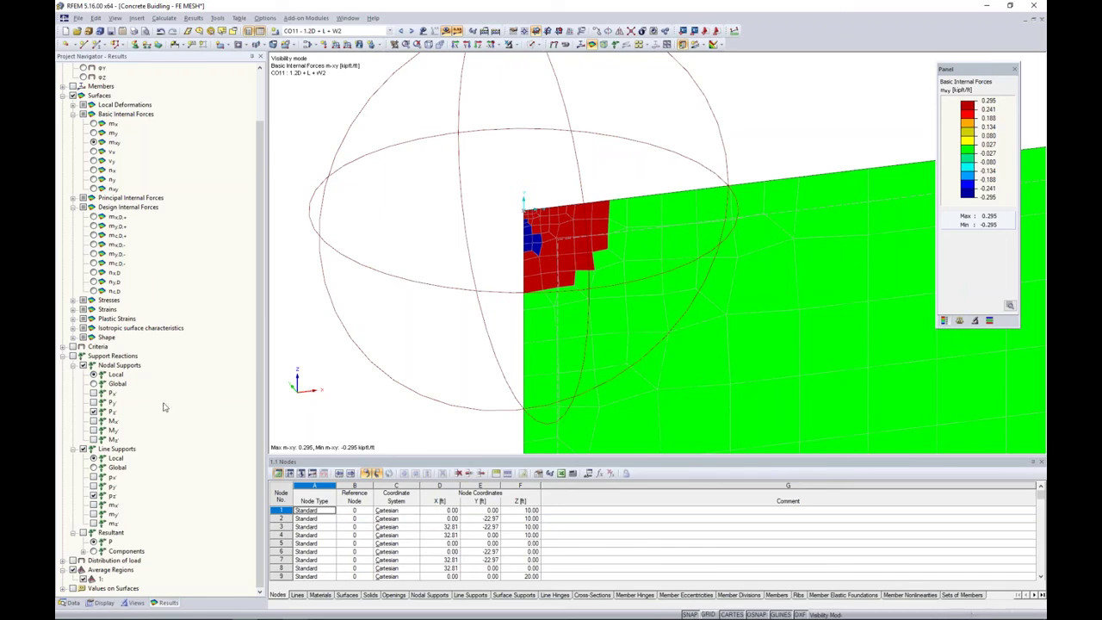
Set RF-CONCRETE Surfaces to apply the averaged internal forces in the defined average region for the ULS calculation and analytic SLS method.
click(69, 602)
scroll(142, 482, down, 2)
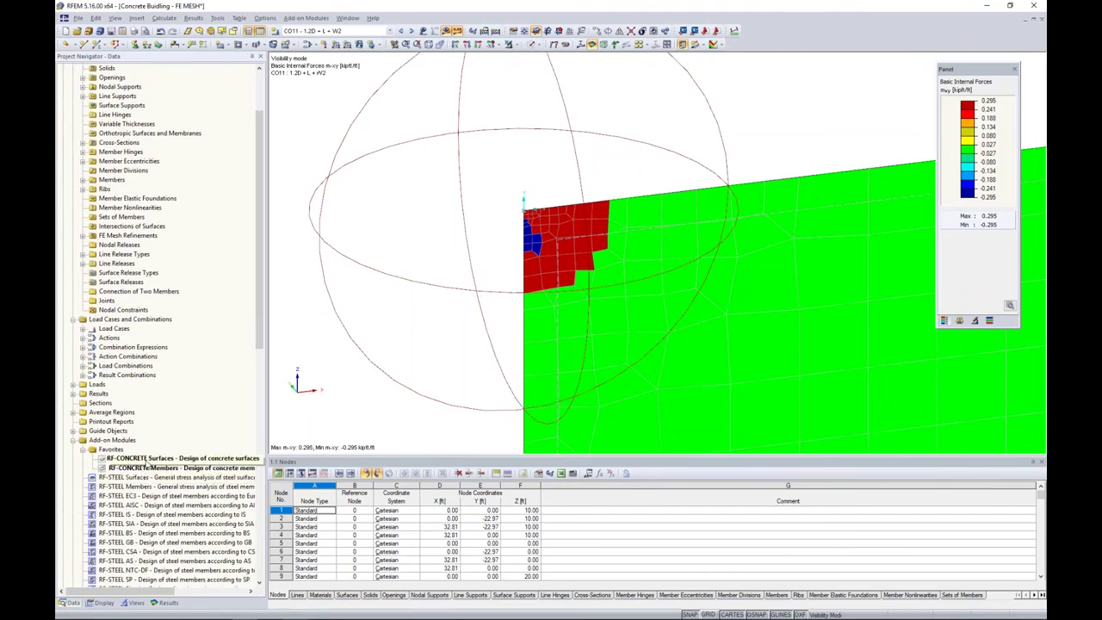
double_click(145, 462)
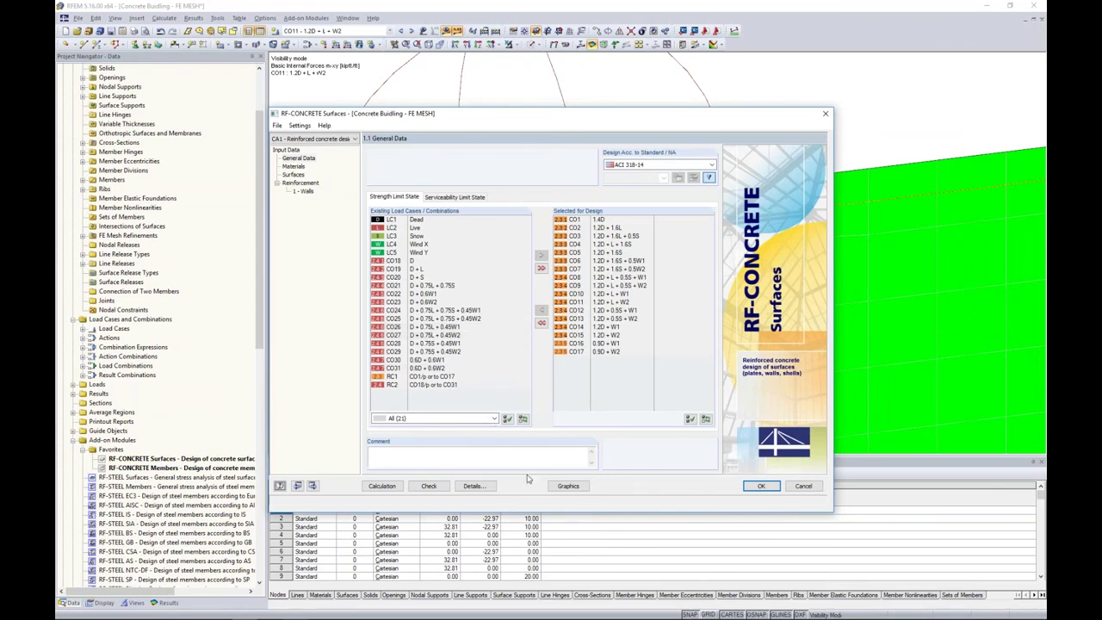
click(487, 486)
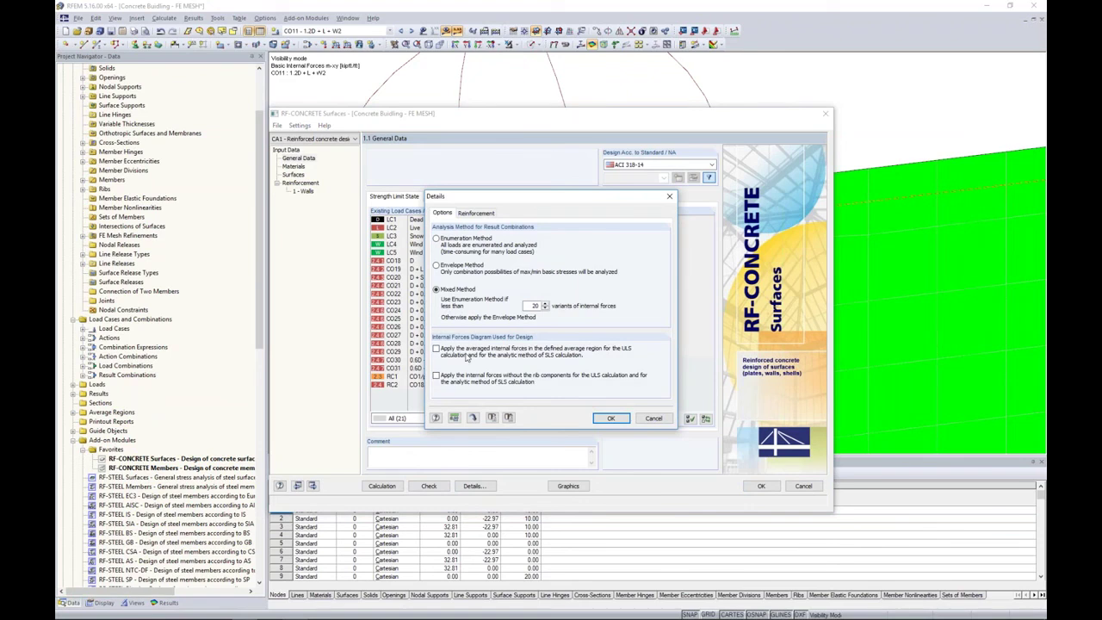
click(436, 350)
click(611, 417)
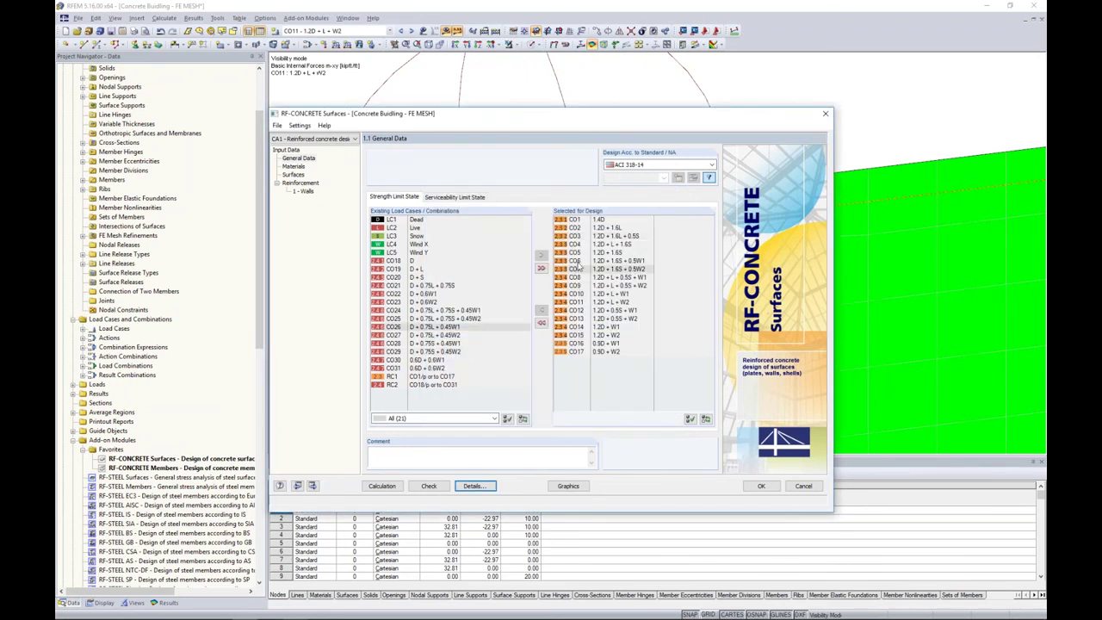
click(766, 485)
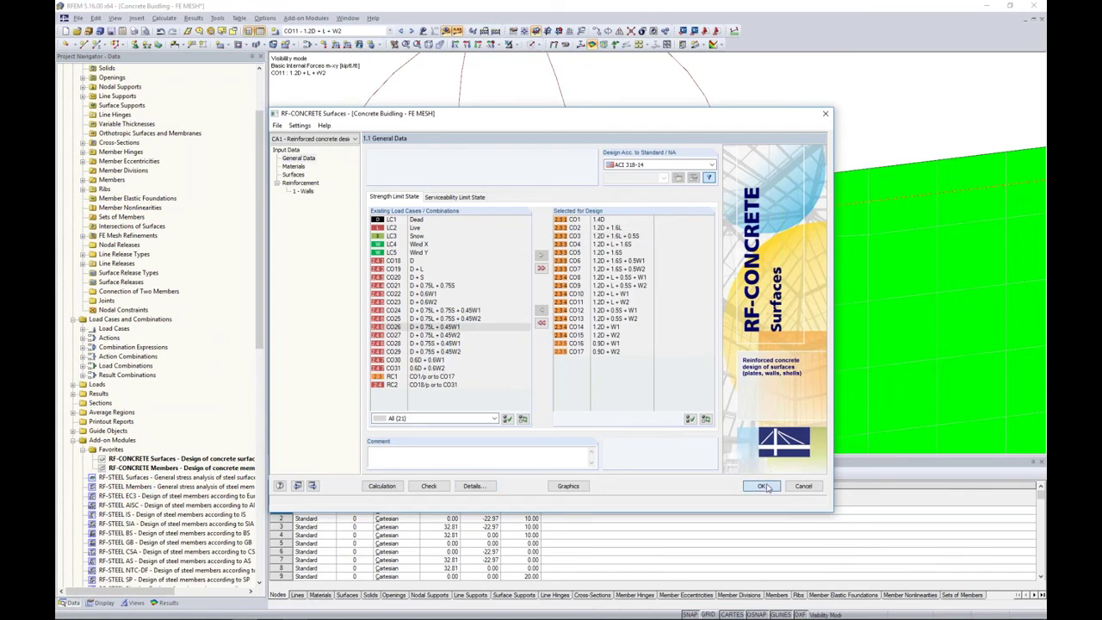
click(761, 486)
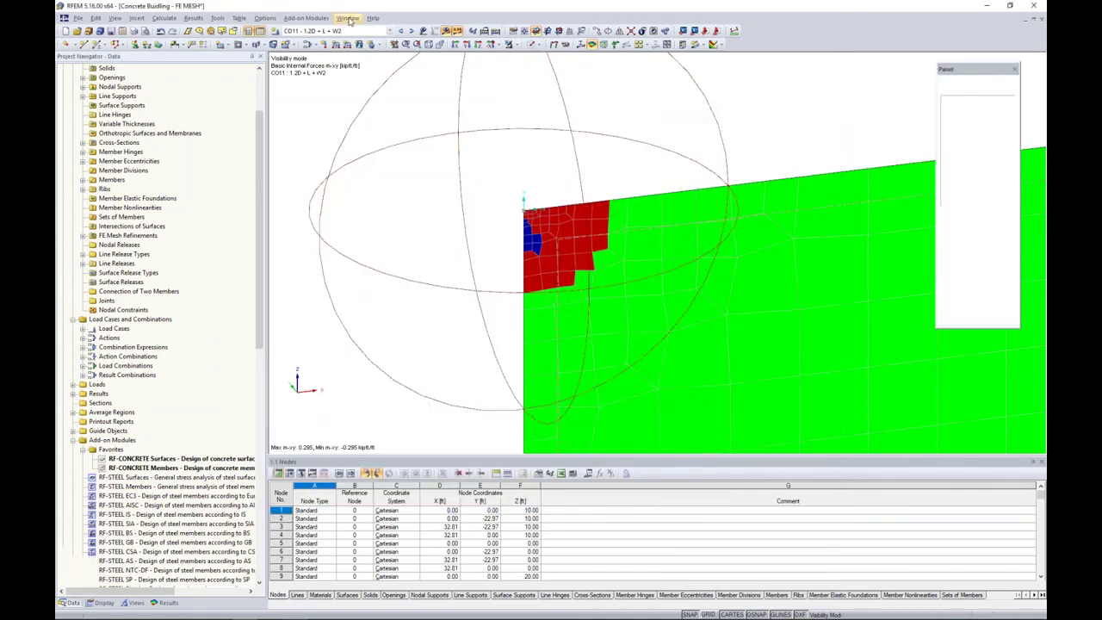
Switch to the Average Regions model and review its required reinforcement by surface in RF-CONCRETE Surfaces, including the shear reinforcement for surface 15.
click(348, 17)
click(397, 184)
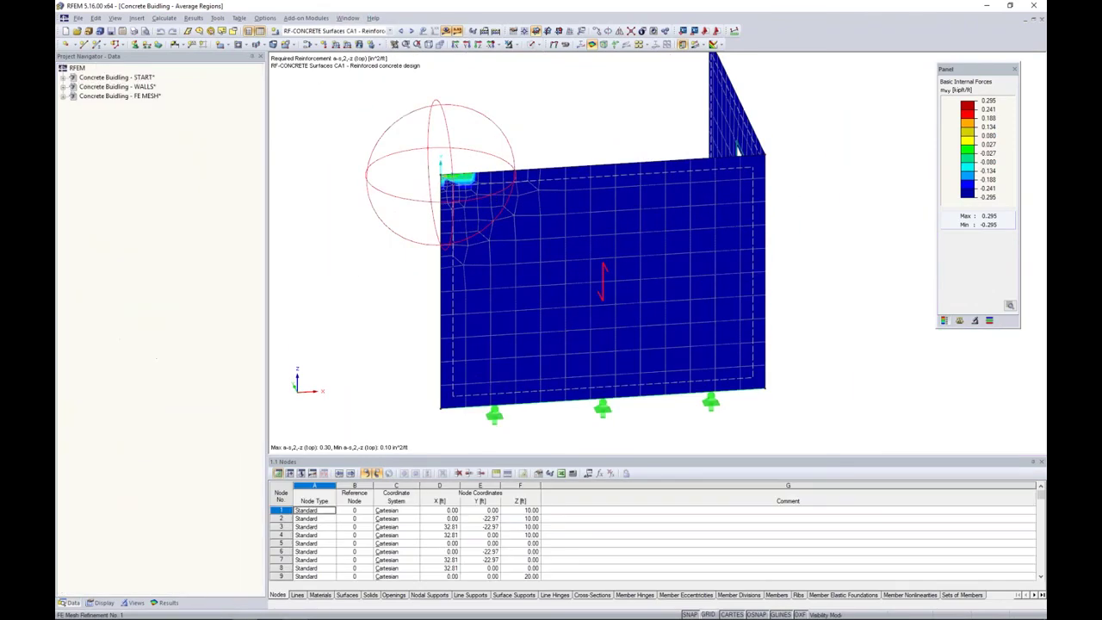
click(962, 247)
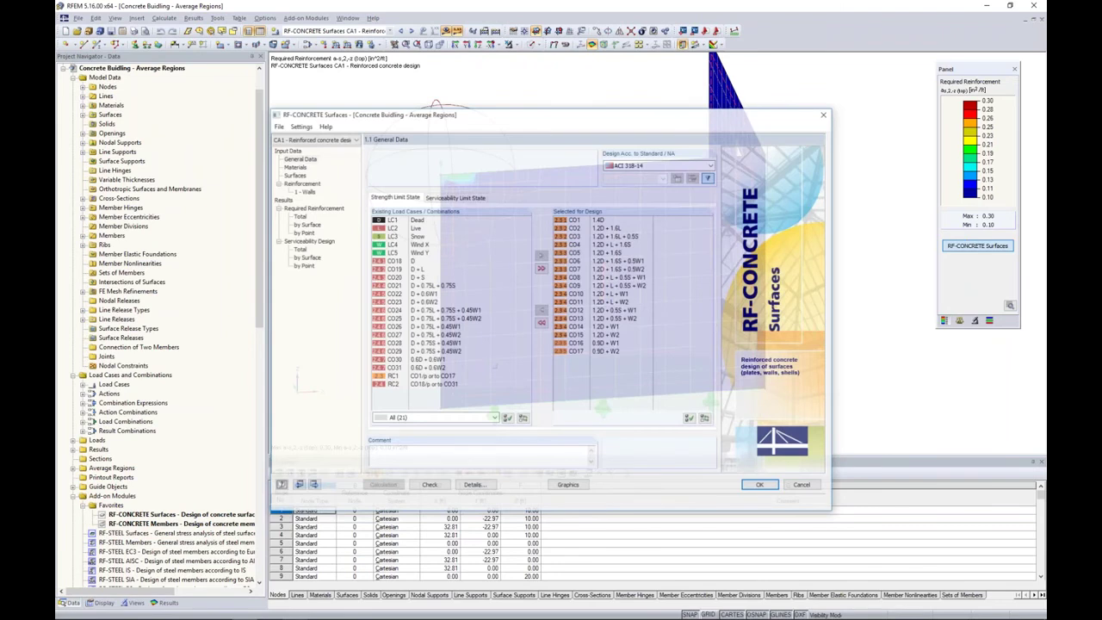
click(306, 226)
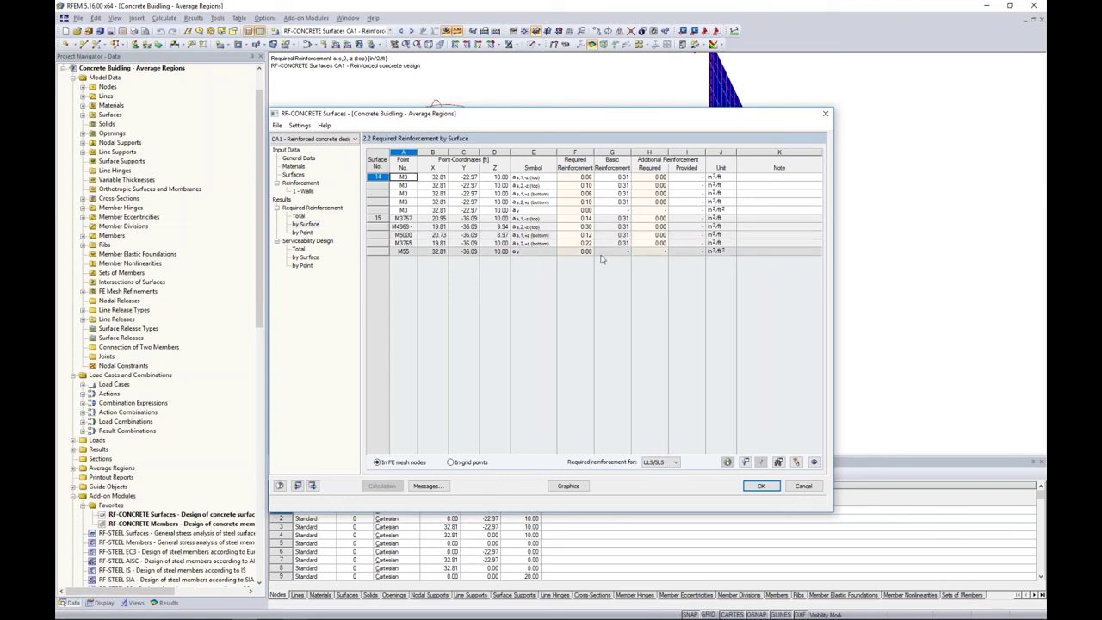
click(582, 251)
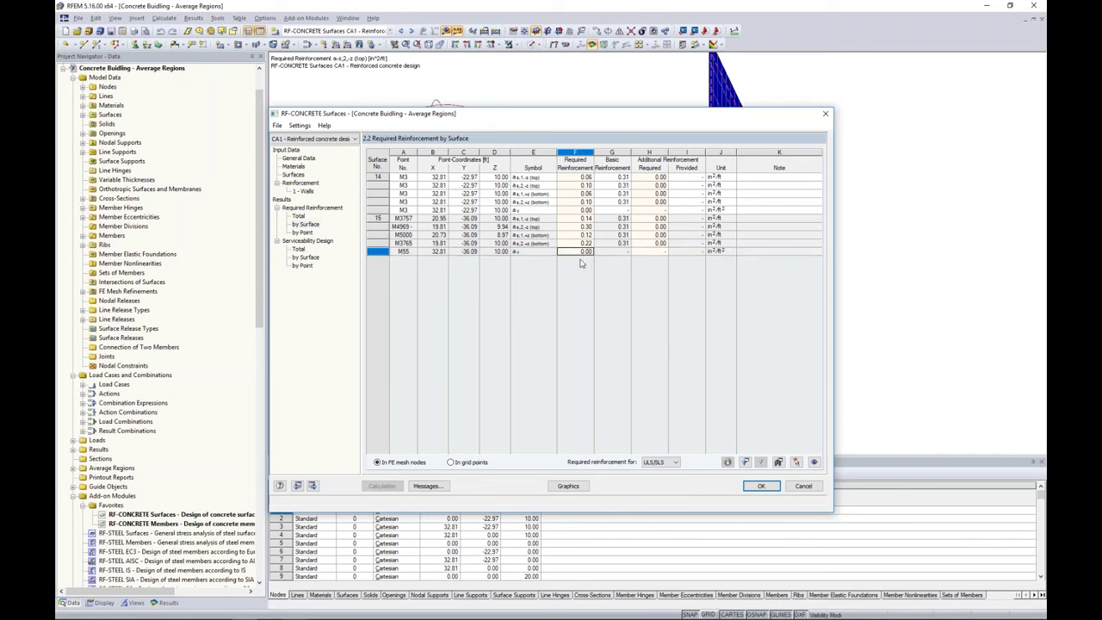
Display the Average Regions results graphically and review the required reinforcement contours in both directions for the top and bottom layers.
click(568, 486)
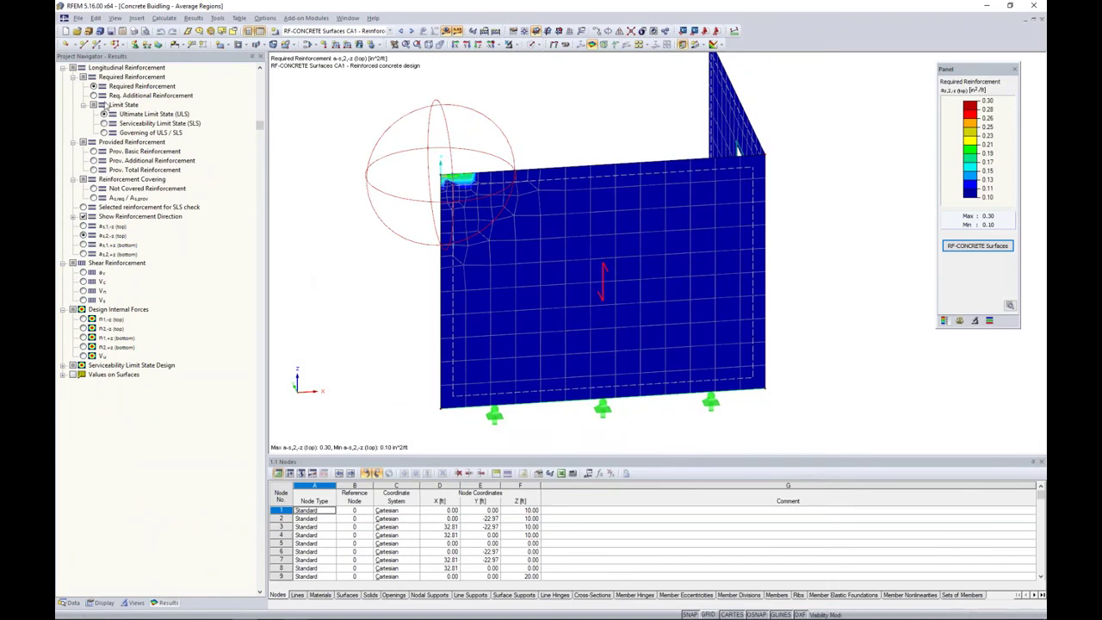
click(82, 227)
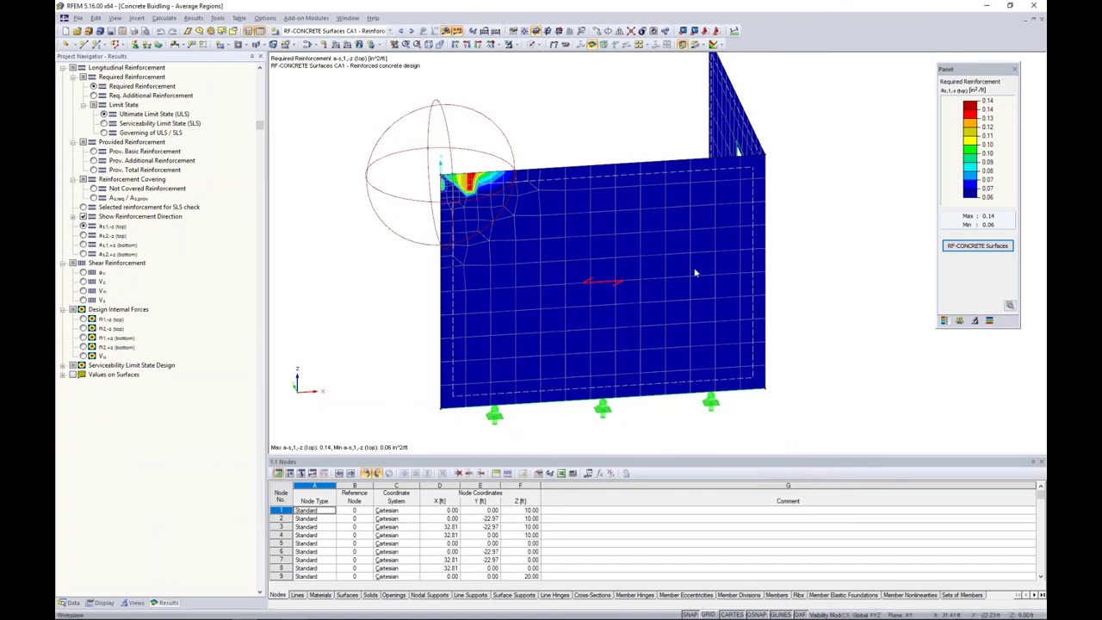
ctrl+middle_drag(295, 264, 663, 229)
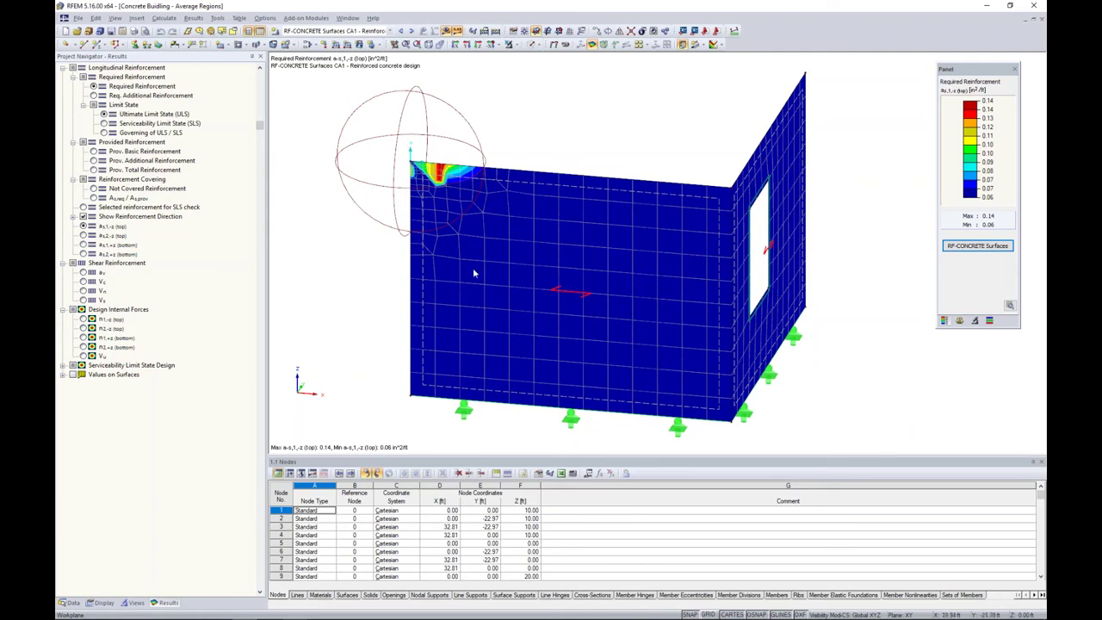
click(83, 235)
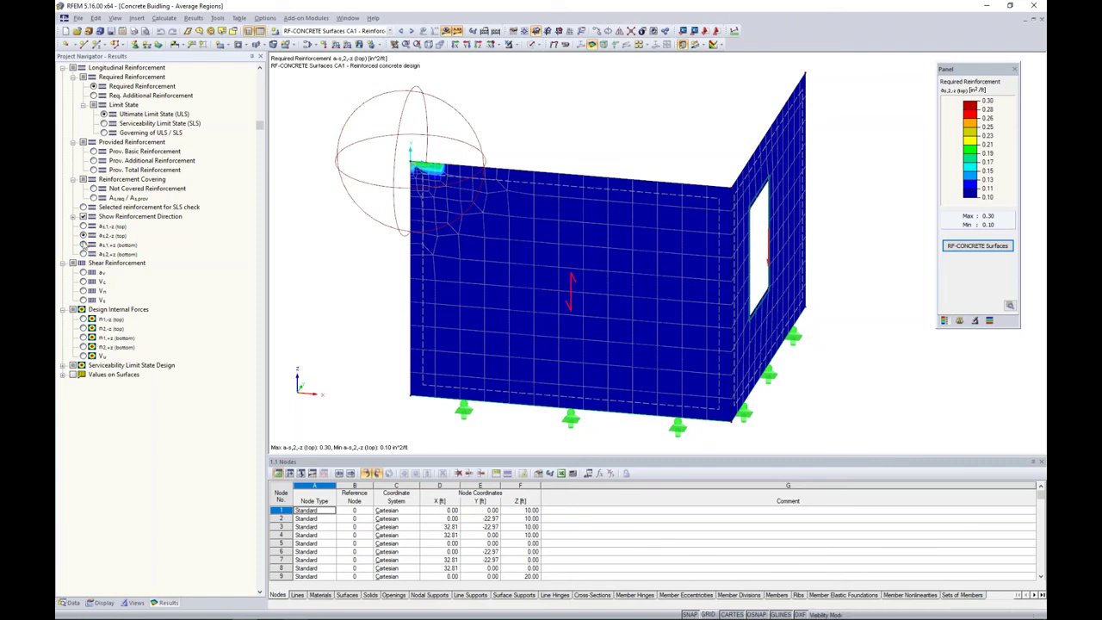
click(83, 245)
click(82, 254)
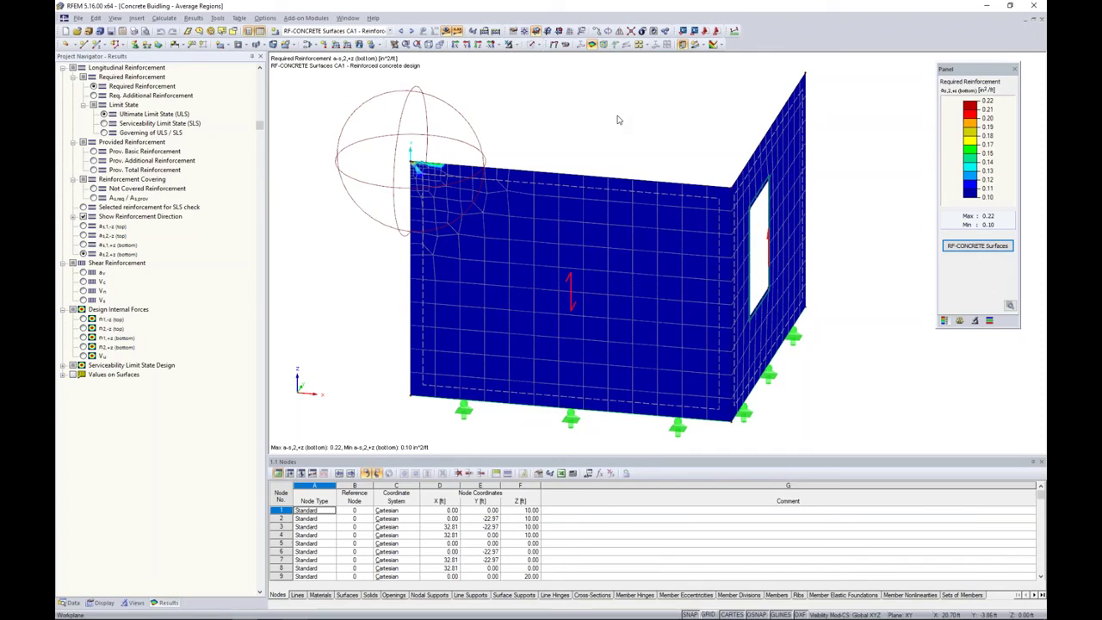
Switch to the PowerPoint slide show of Concrete Design Webinar.pptx and advance to the next slide.
key(super+Tab)
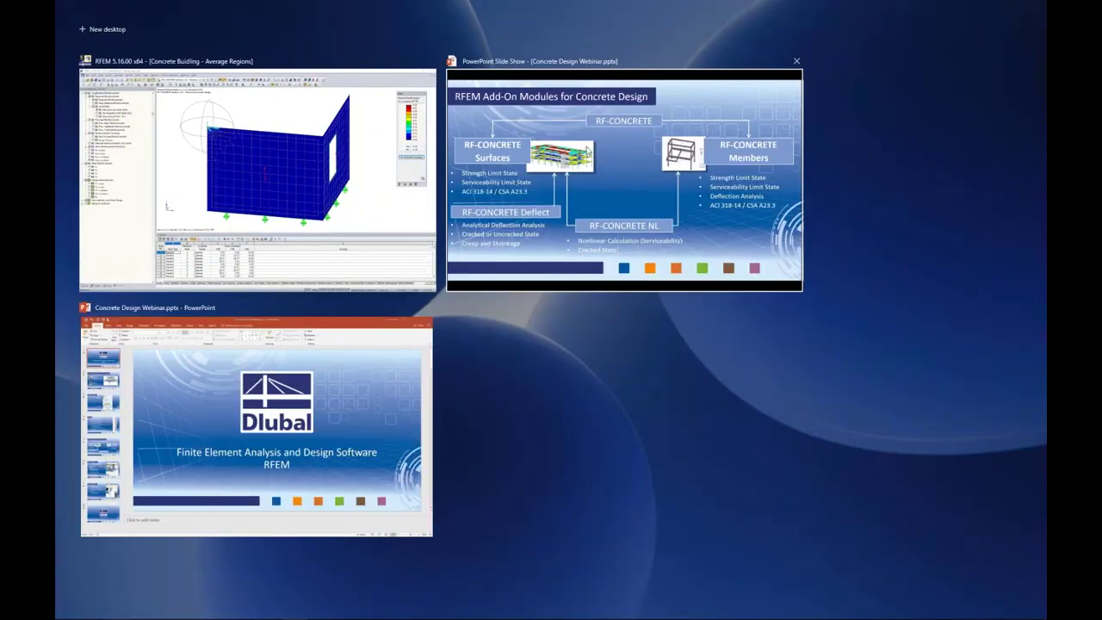
click(587, 150)
key(Right)
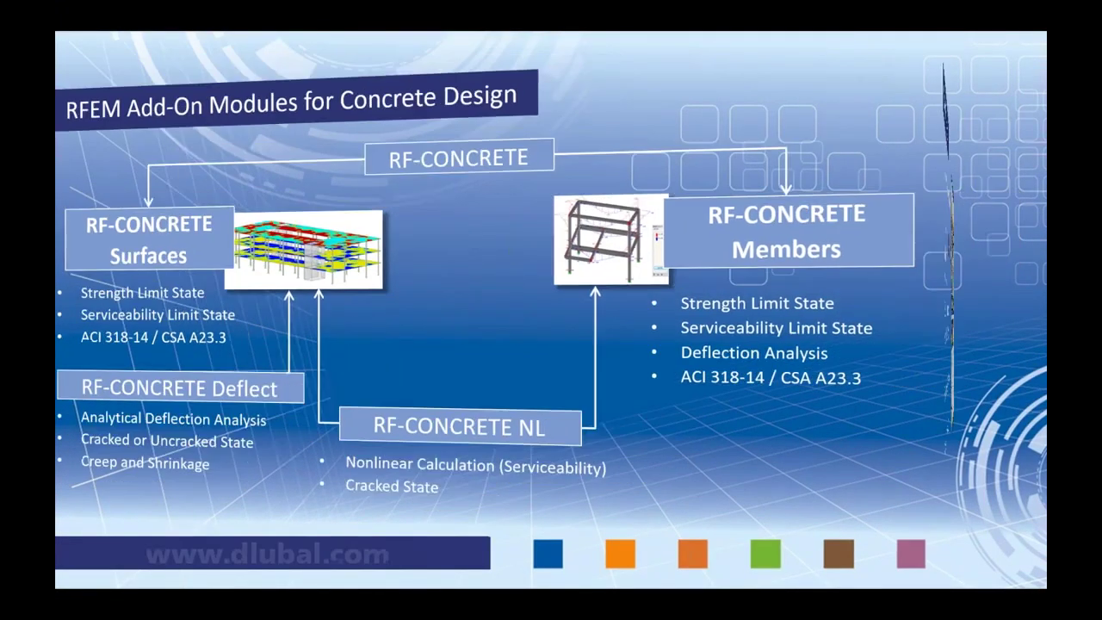